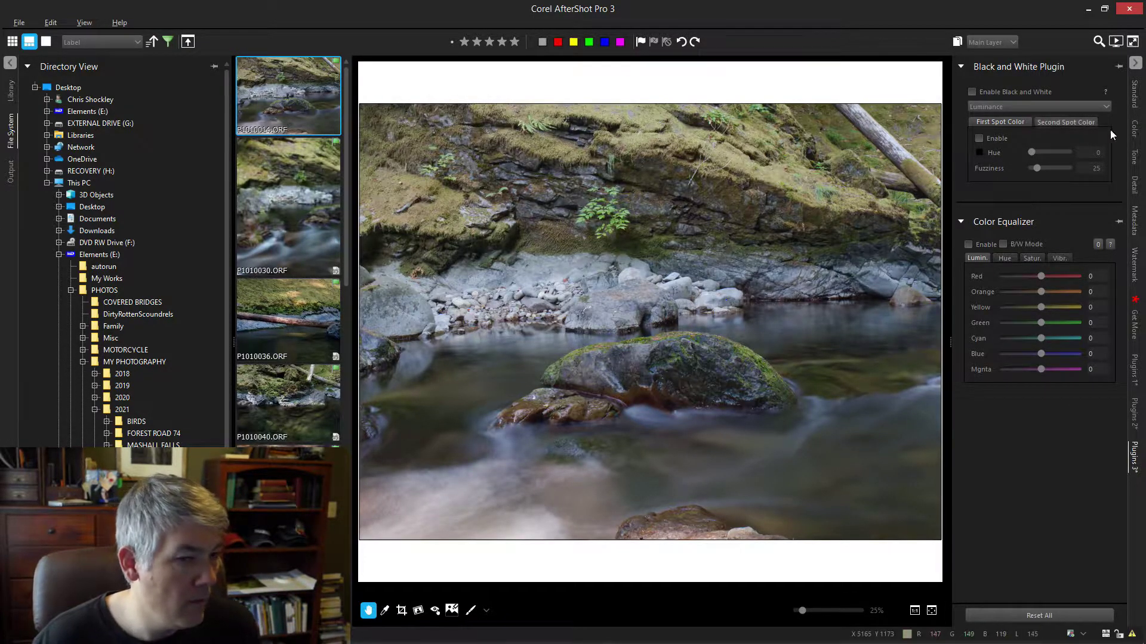
- Convert the river photo to black and white with saturation -100 and raise the exposure to 0.42
left_click(1135, 102)
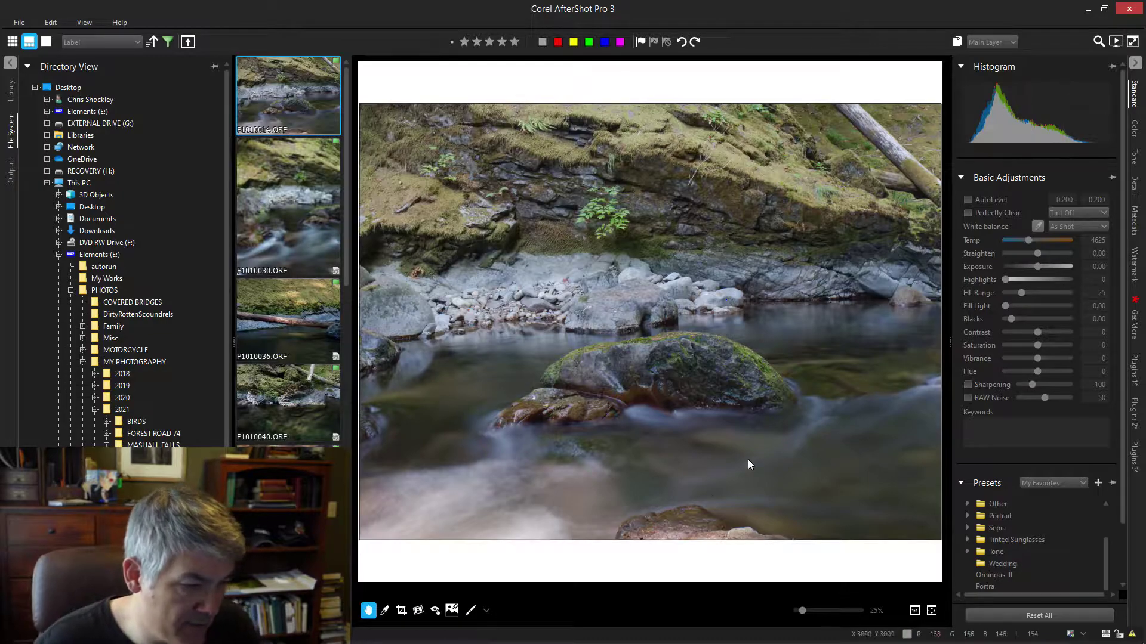
scroll(594, 438, "up", 2)
scroll(699, 421, "down", 3)
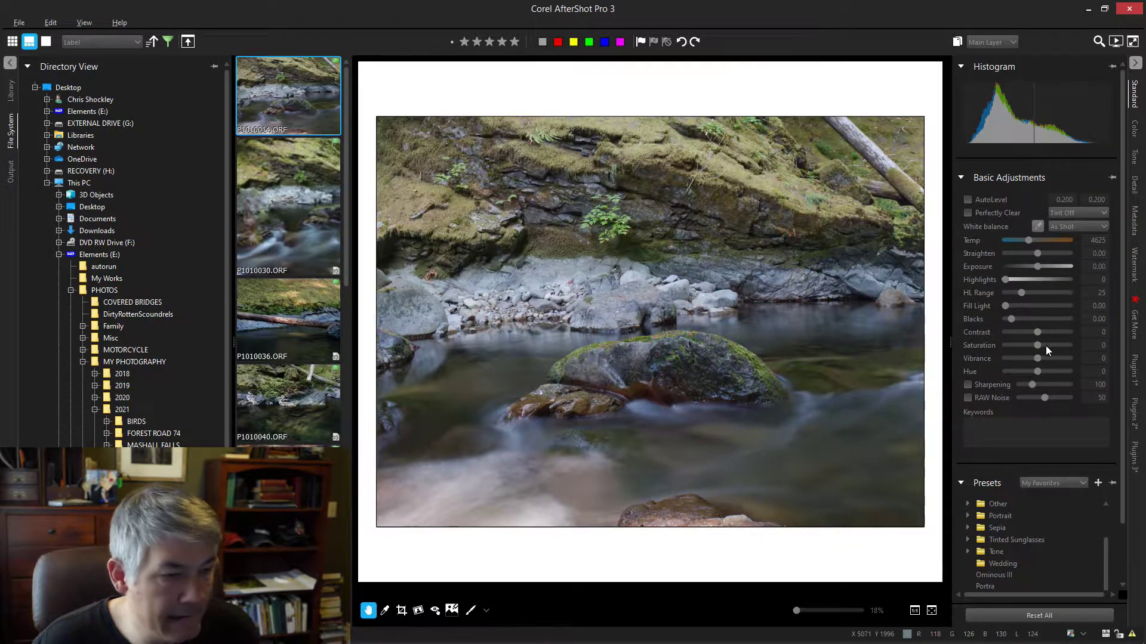
left_click_drag(1038, 346, 996, 343)
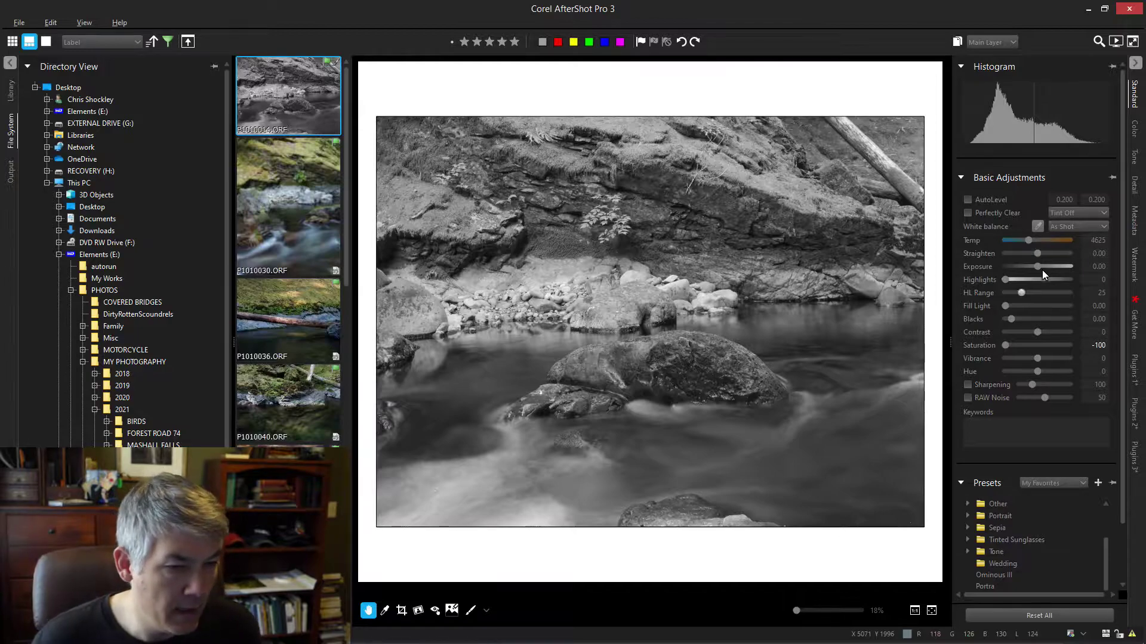
left_click_drag(1037, 267, 1041, 268)
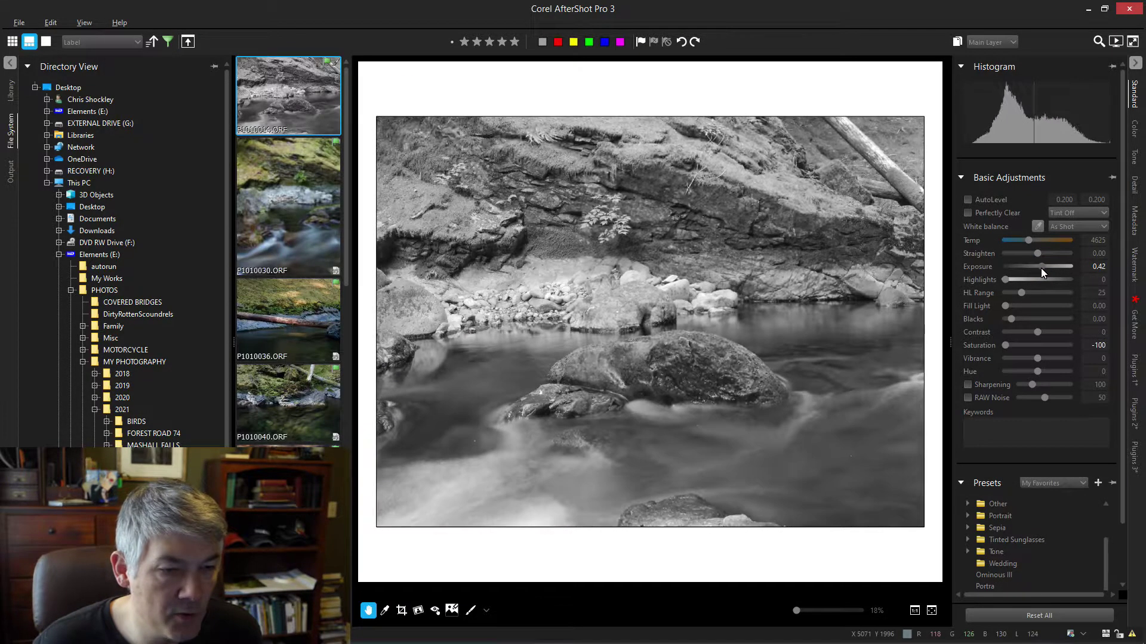
- Darken the photo's midtones with the midtone control in Curves
left_click(1135, 127)
left_click_drag(1036, 236, 1018, 237)
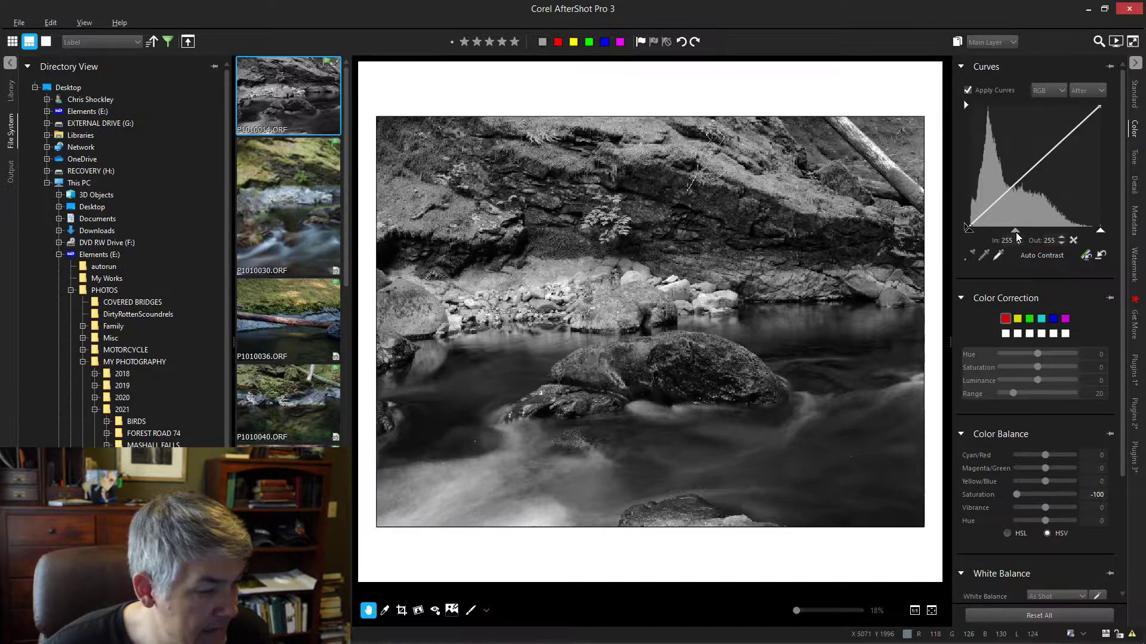
- Crop the photo to a 1:1 square of about 3692 px, framing the boulders and the foreground rock
left_click(399, 612)
left_click(115, 205)
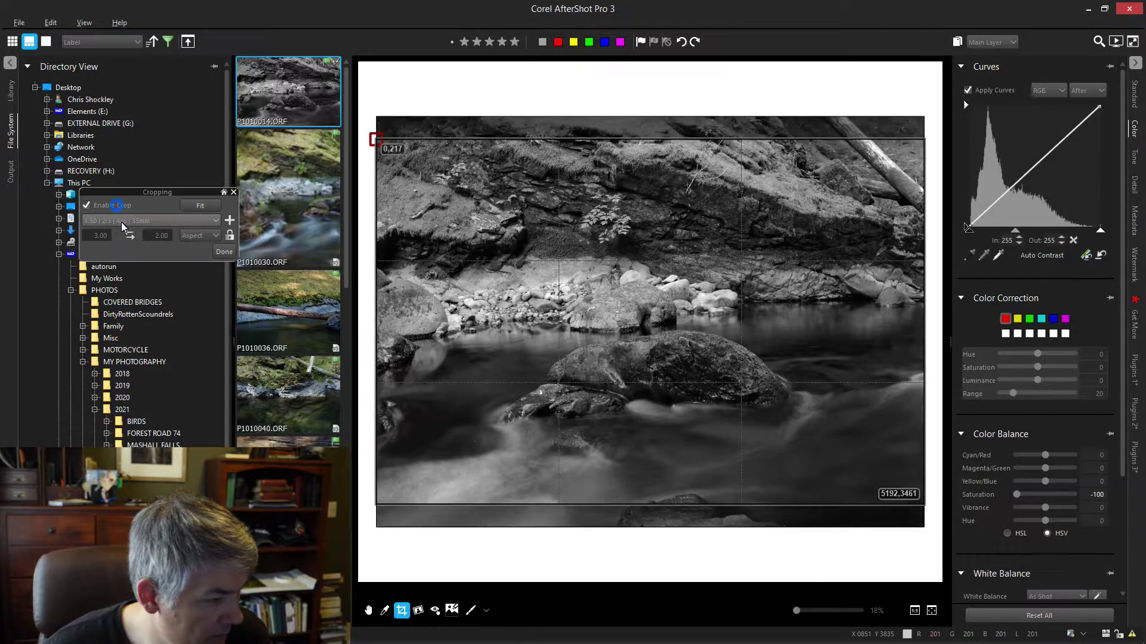
left_click(123, 223)
left_click(125, 246)
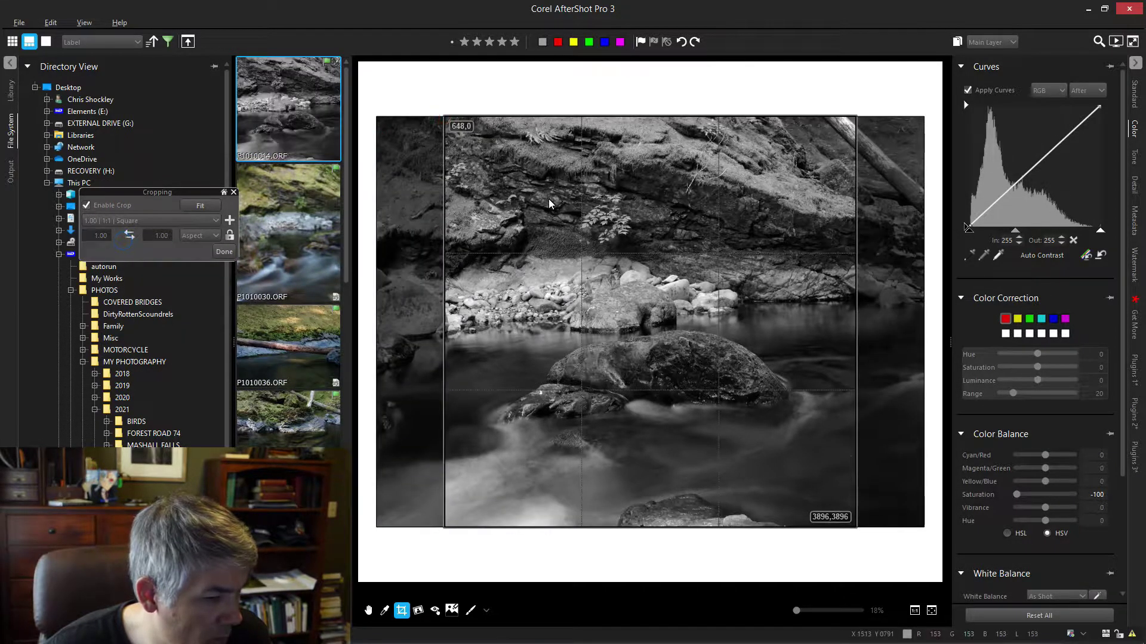
left_click_drag(854, 119, 835, 137)
left_click_drag(667, 224, 677, 225)
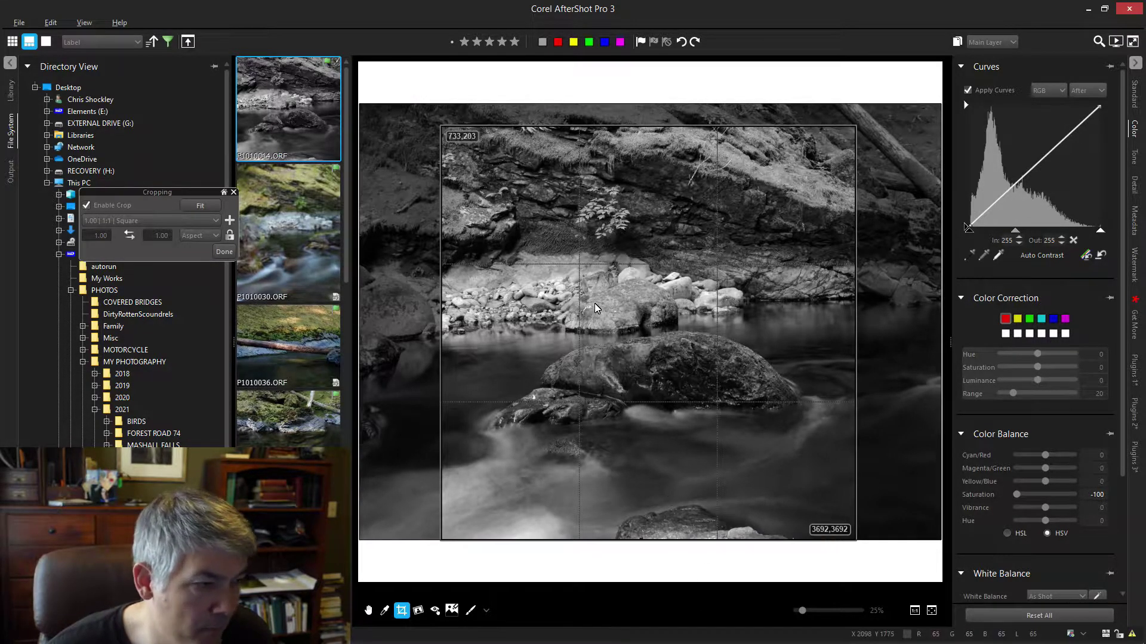
left_click(224, 251)
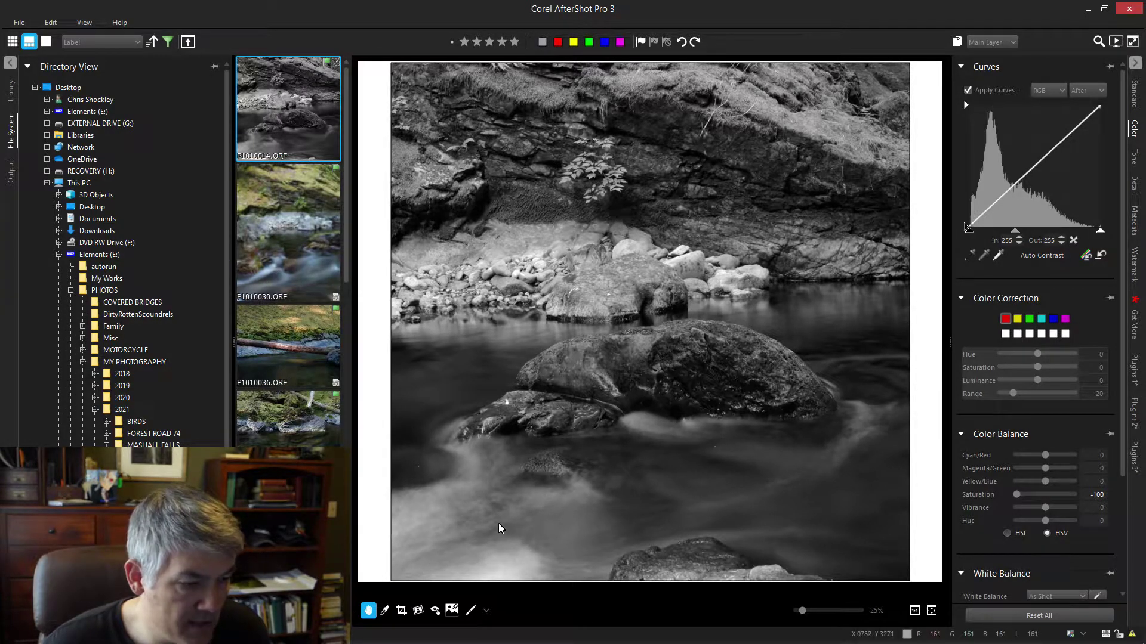
- Try tightening the square crop to about 3303 px by raising its lower edge above the foreground rock
left_click(405, 612)
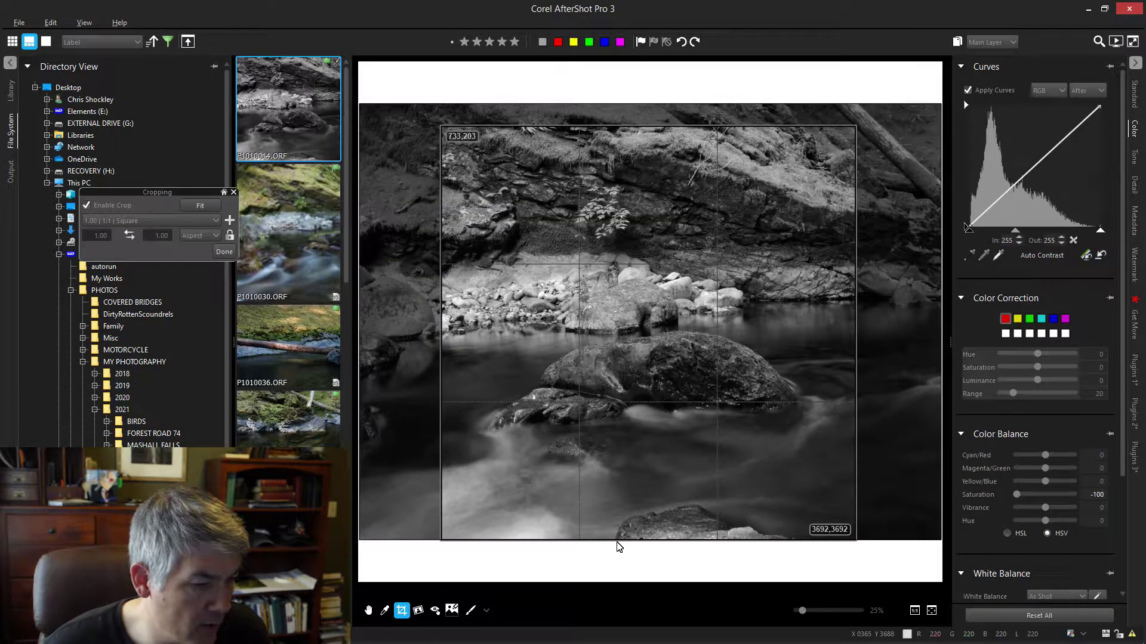
left_click_drag(618, 542, 621, 499)
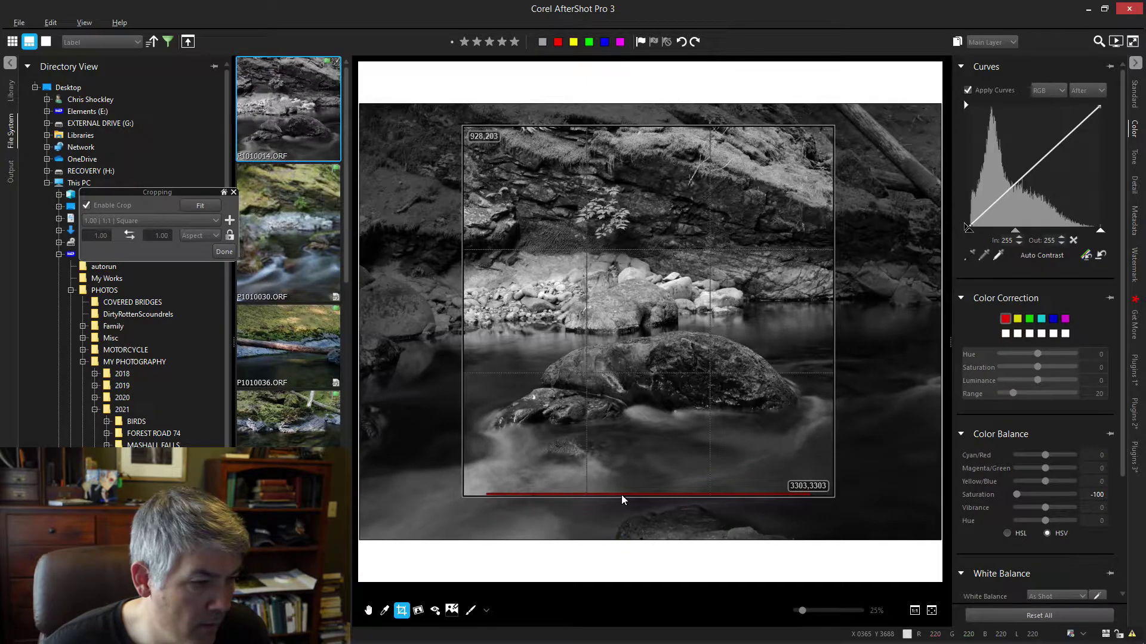
left_click(224, 252)
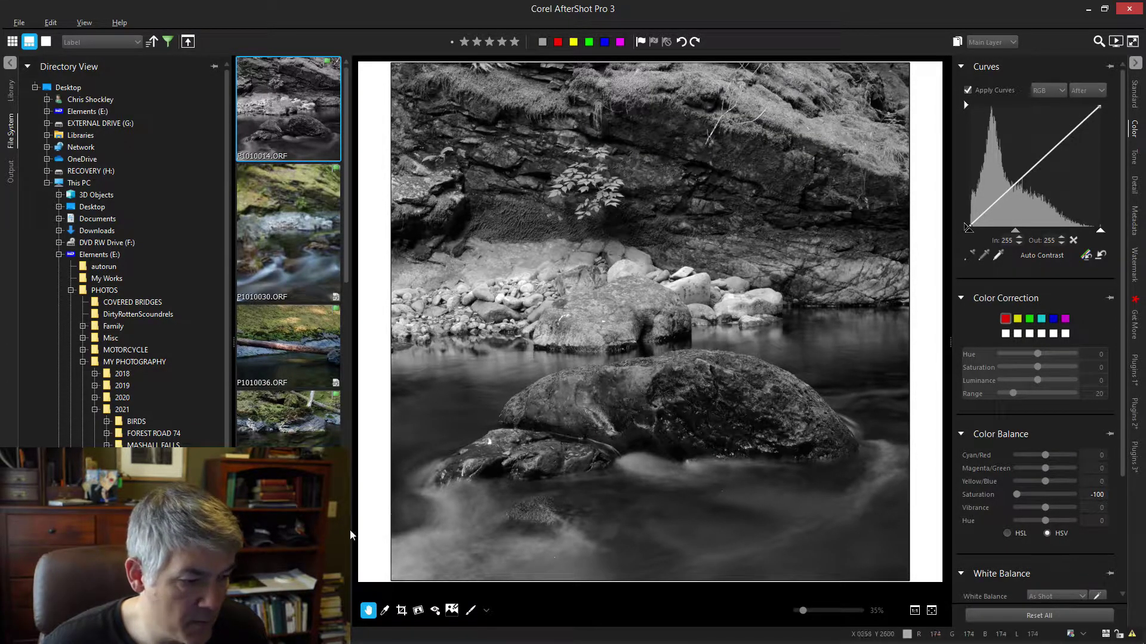
- Extend the crop's lower edge back to the photo's bottom for a square of about 3692 px
left_click(402, 611)
left_click_drag(622, 499, 635, 548)
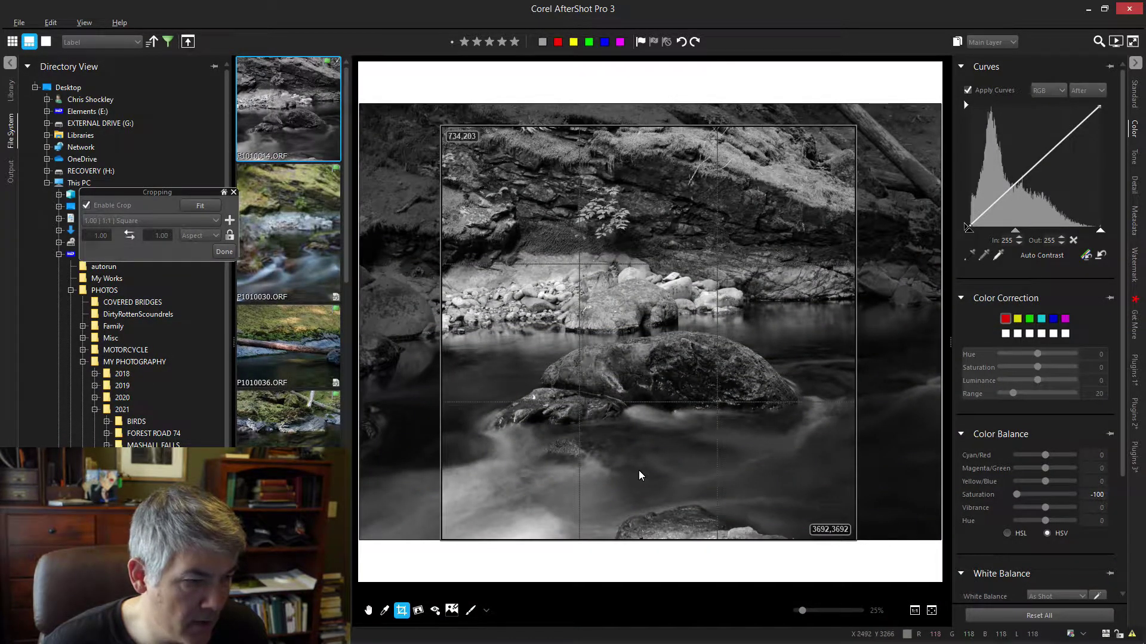
left_click(224, 251)
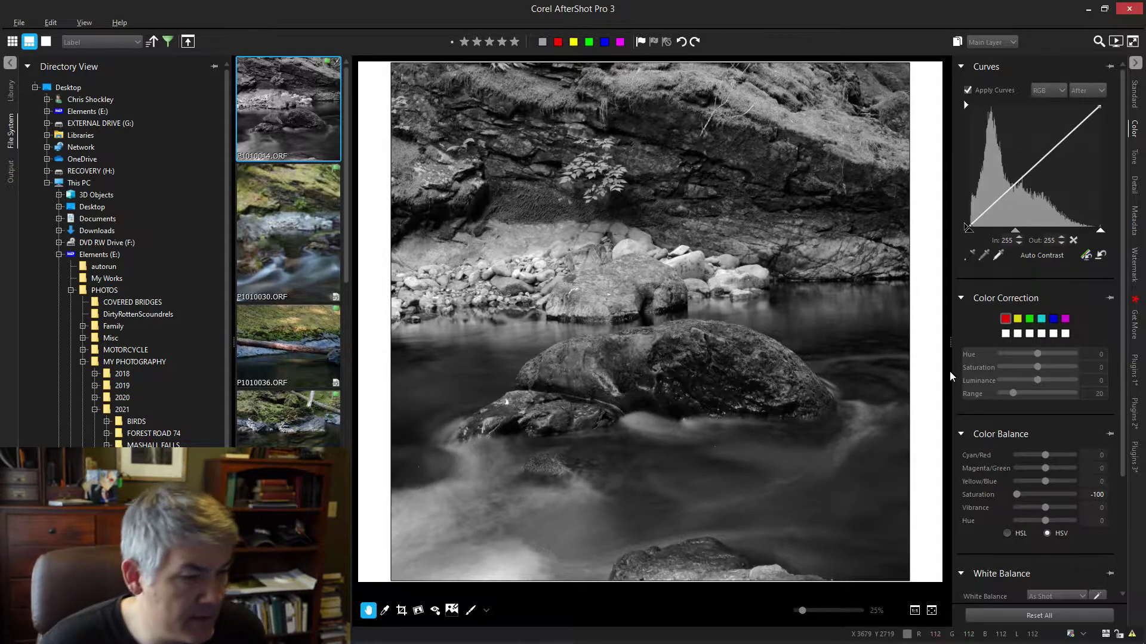
- Darken the midtones further with the midtone control in Curves
left_click_drag(1014, 232, 1012, 232)
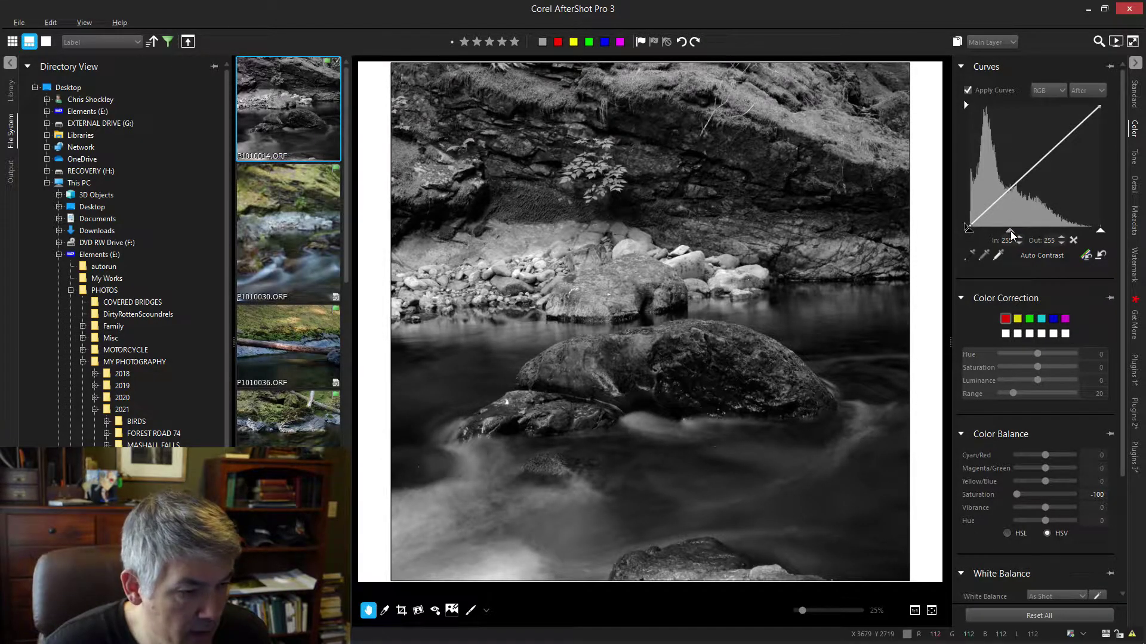
left_click_drag(1012, 232, 1008, 233)
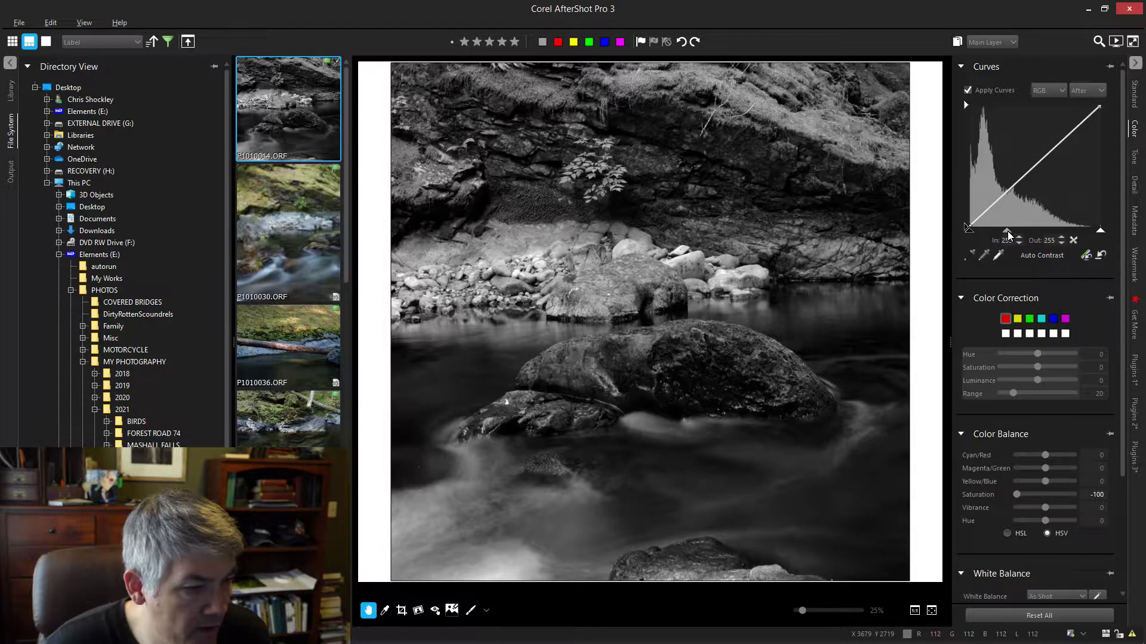
- Set the Bez plugin's Shadows to 12 and check the dark boulder up close, then at full view
left_click(1133, 369)
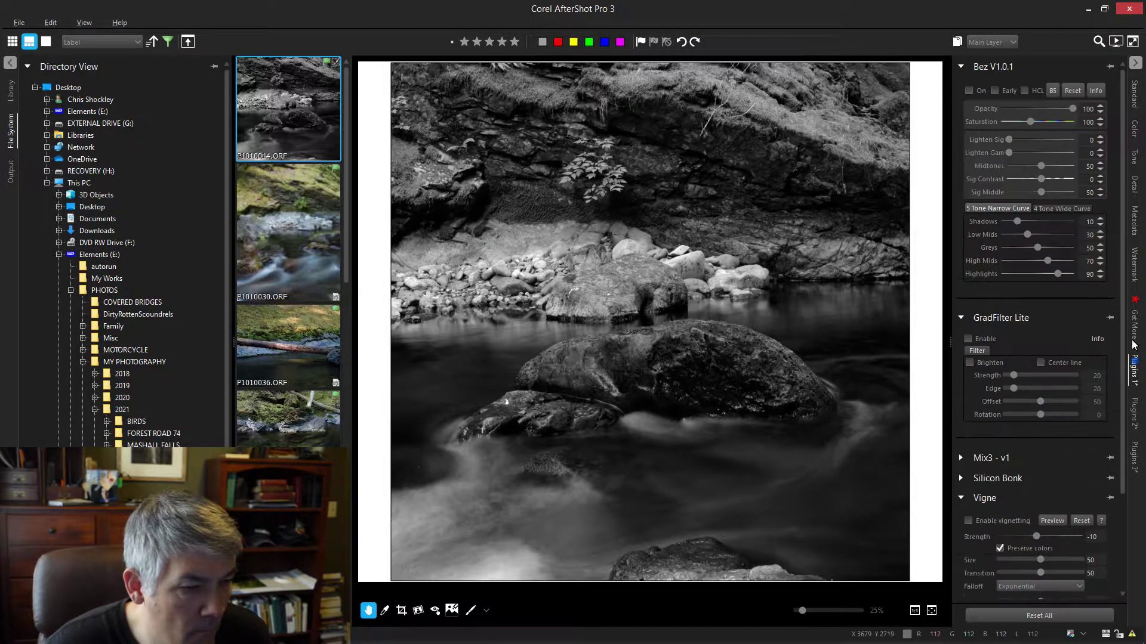
left_click(1101, 219)
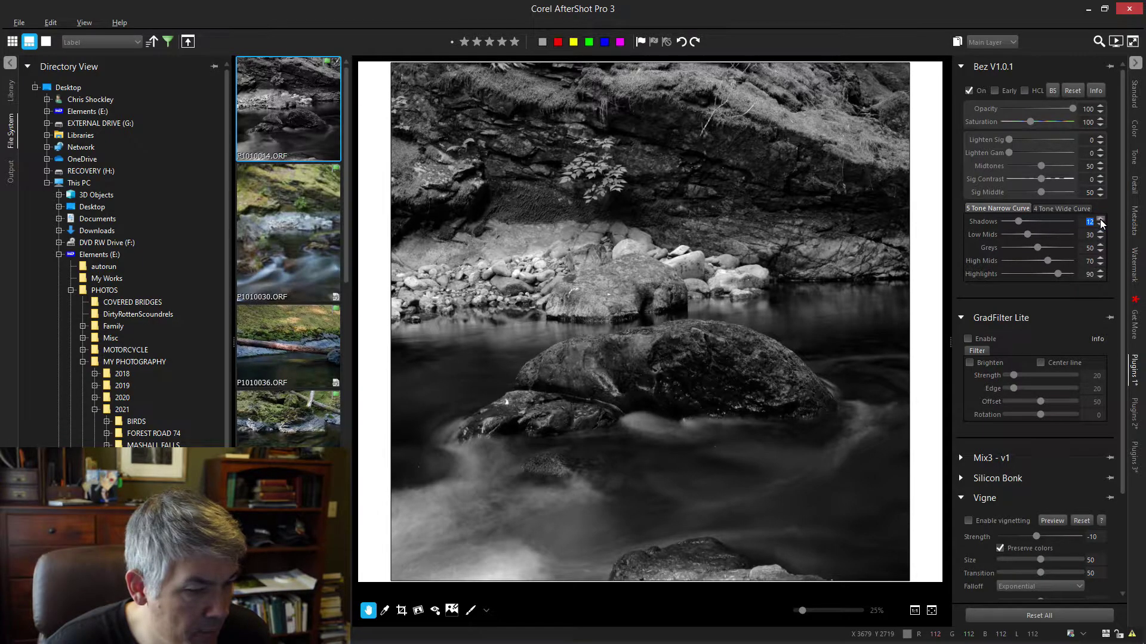
left_click(686, 386)
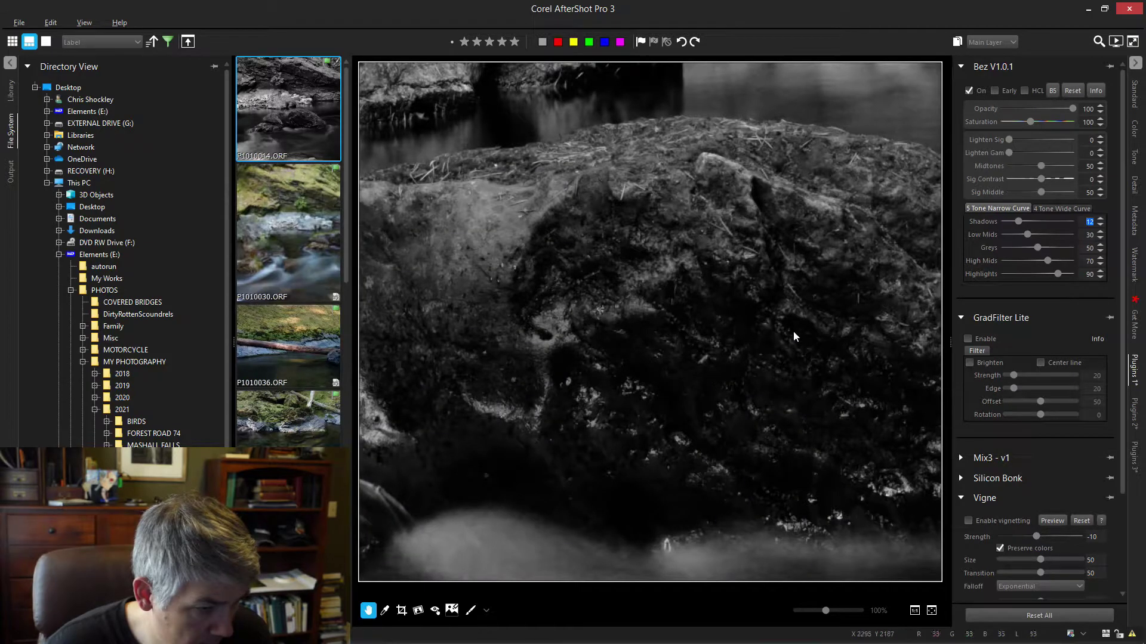
left_click(748, 366)
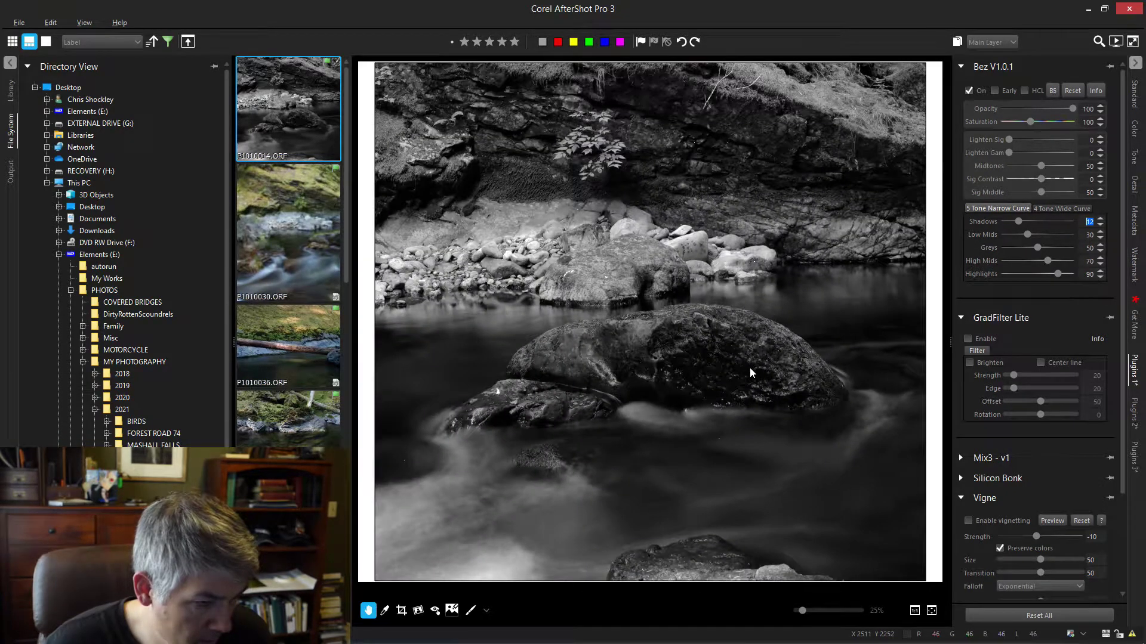
scroll(692, 367, "down", 1)
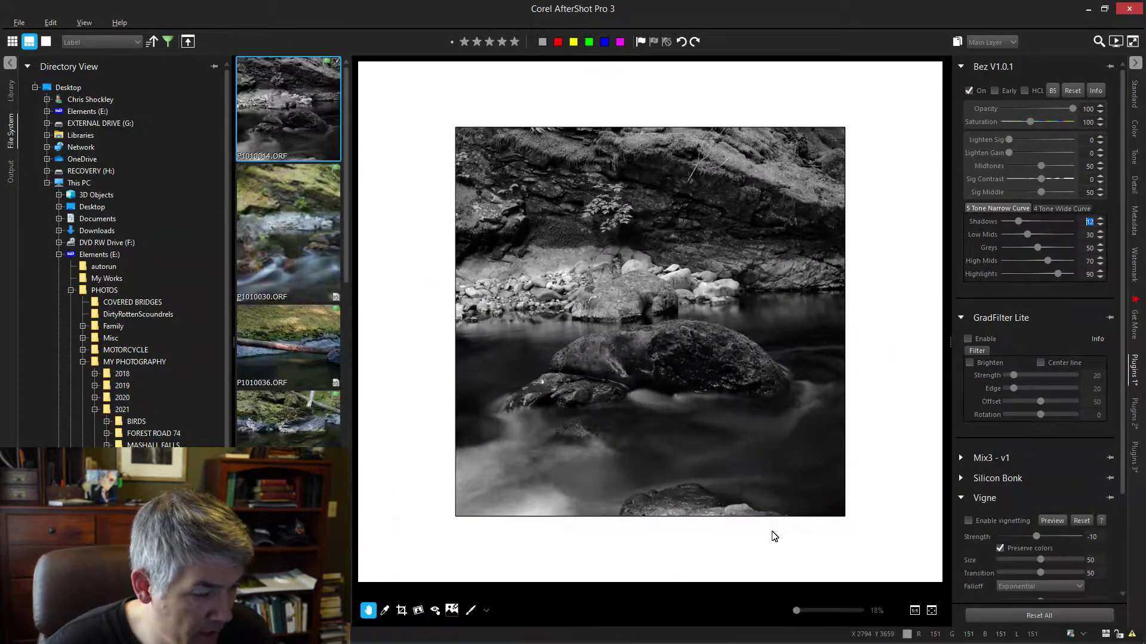
left_click(932, 610)
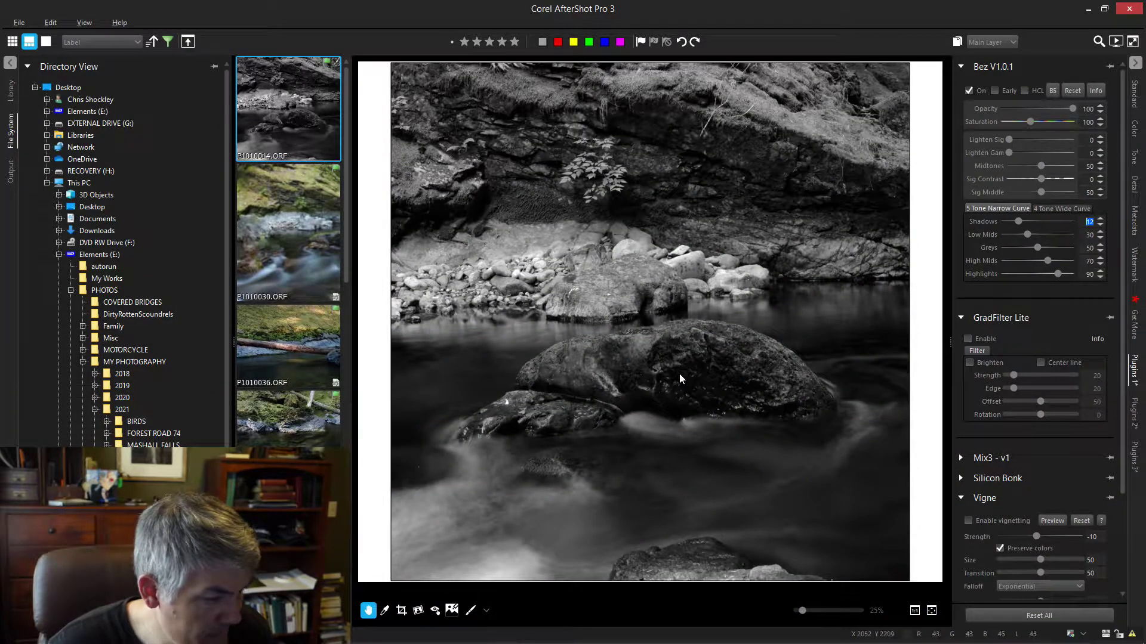
- Return to Curves and fine-tune the midtone control slightly
left_click(1134, 94)
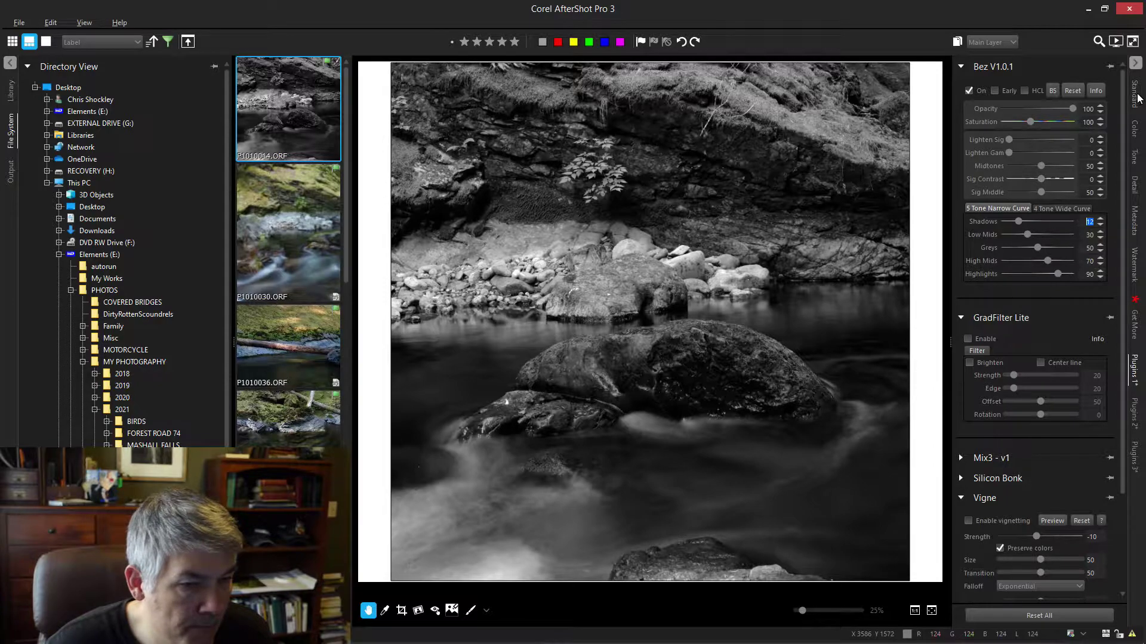
left_click(1134, 128)
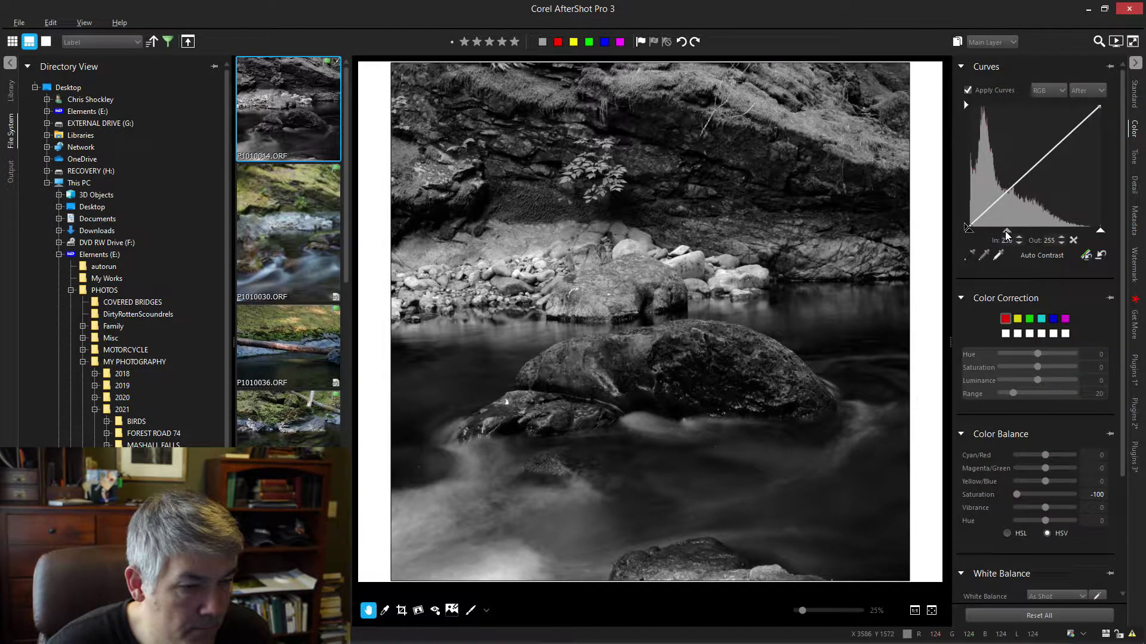
left_click_drag(1007, 233, 1008, 234)
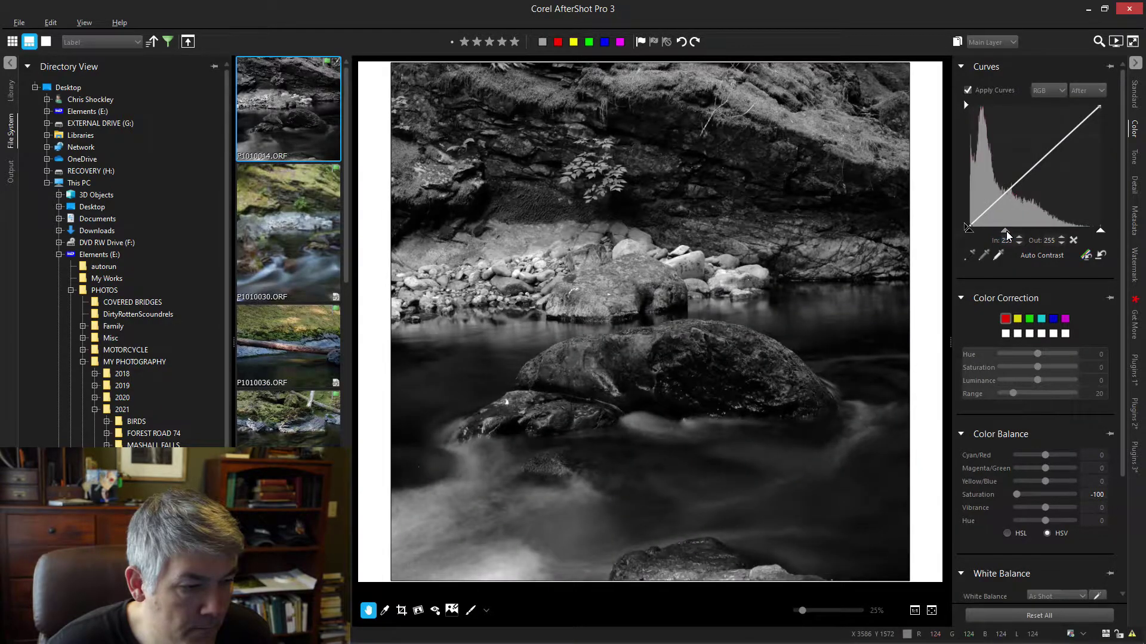
- Shape an S-curve with points at about 156 in, 175 out and 101 in, 91 out, and nudge the white point inward
left_click(1038, 170)
left_click_drag(1039, 163, 1052, 145)
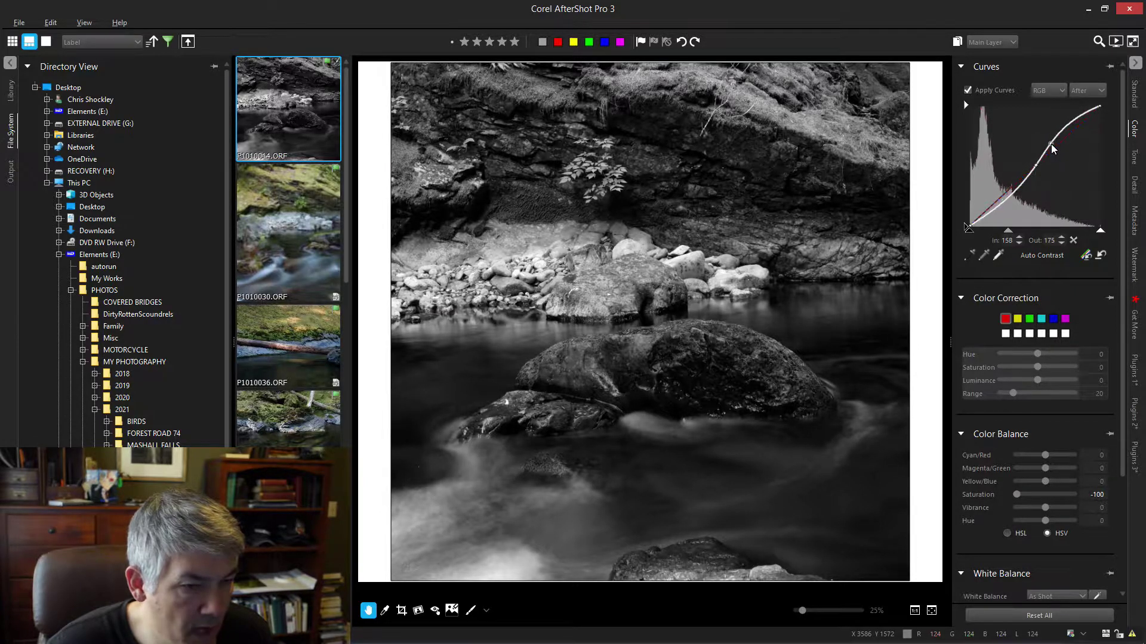
left_click_drag(1051, 144, 1050, 145)
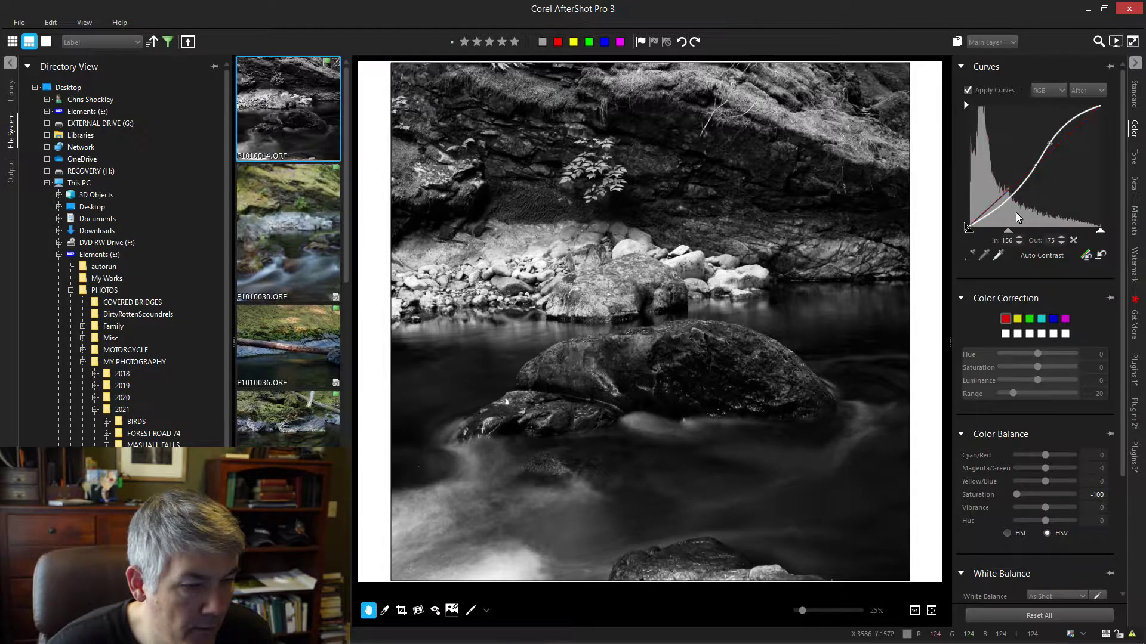
left_click_drag(1037, 166, 1021, 184)
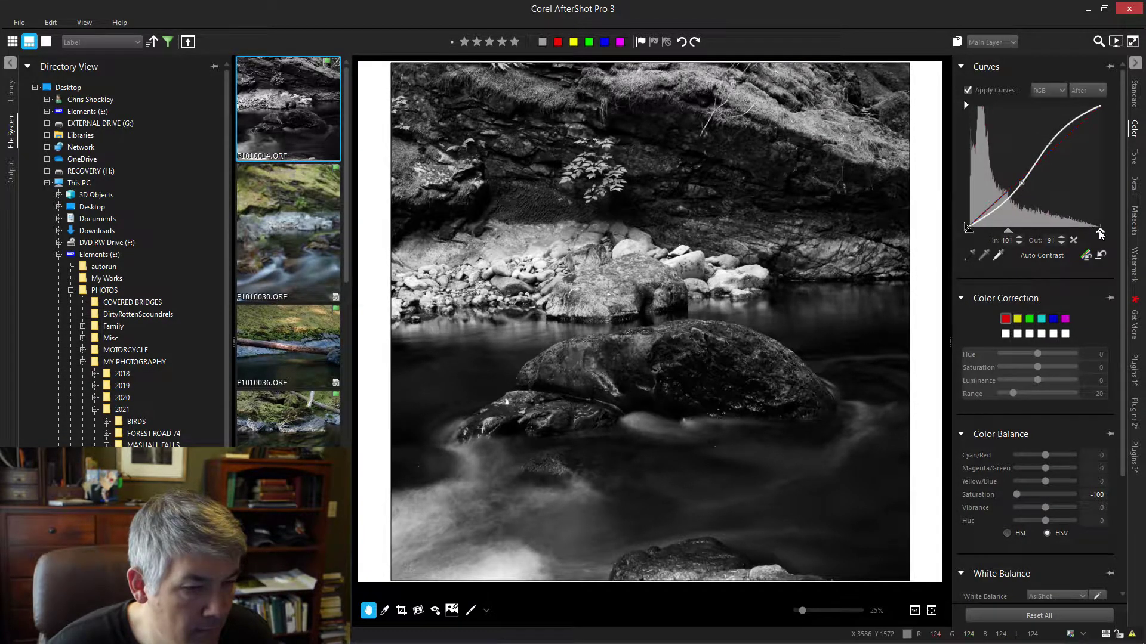
left_click_drag(1102, 235, 1101, 231)
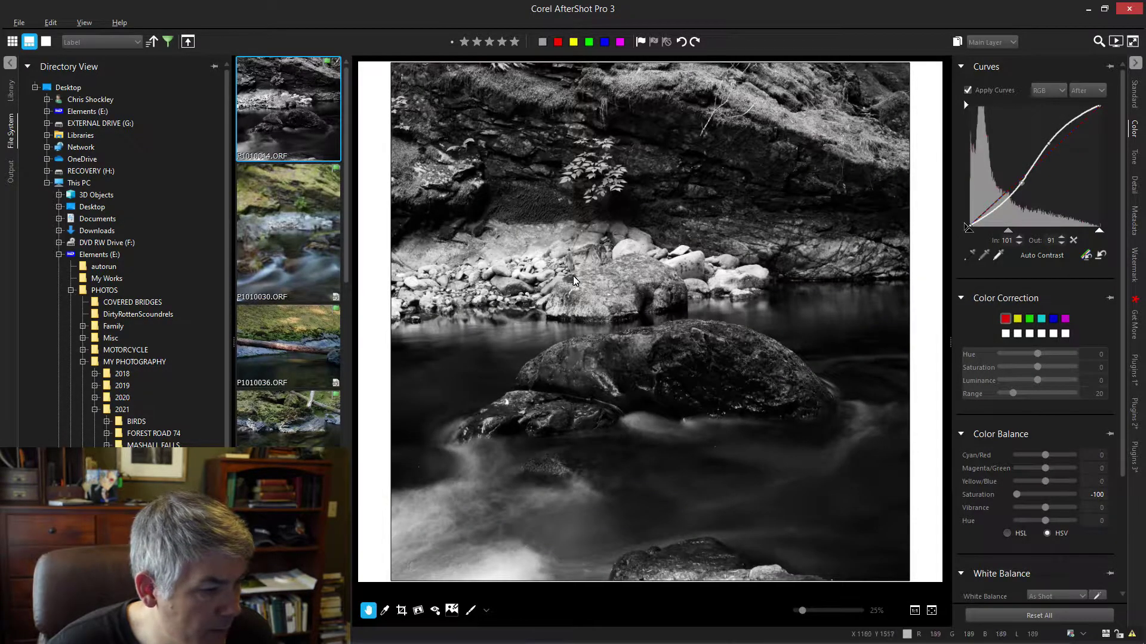
- Check the contrast in the water and boulders, then add a new adjustment layer above the main layer
scroll(666, 322, "down", 2)
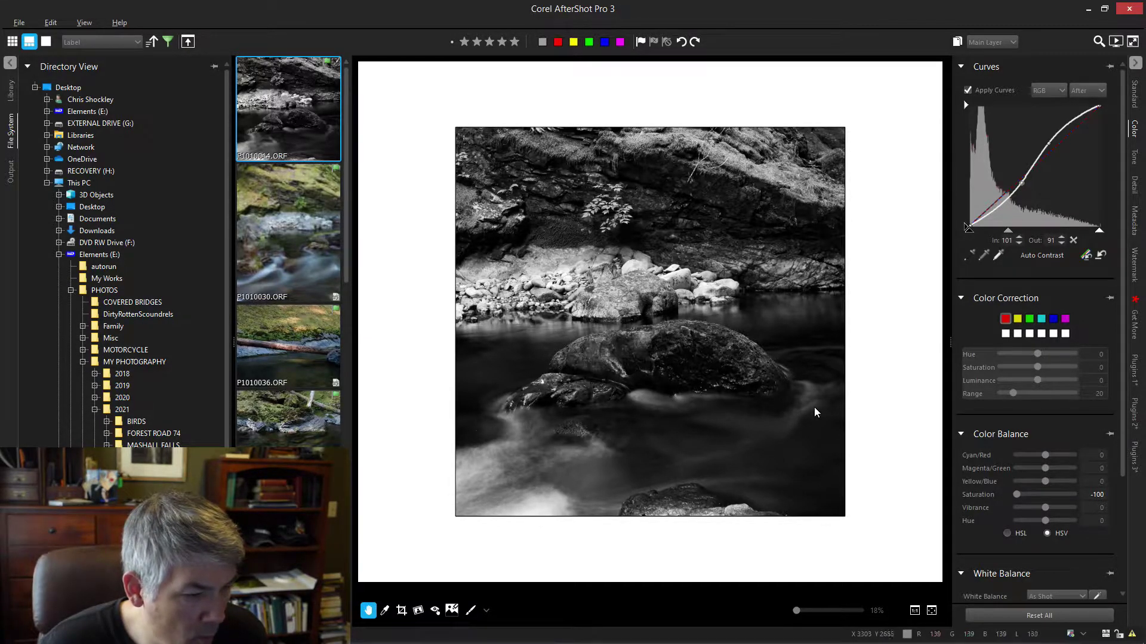
left_click(650, 406)
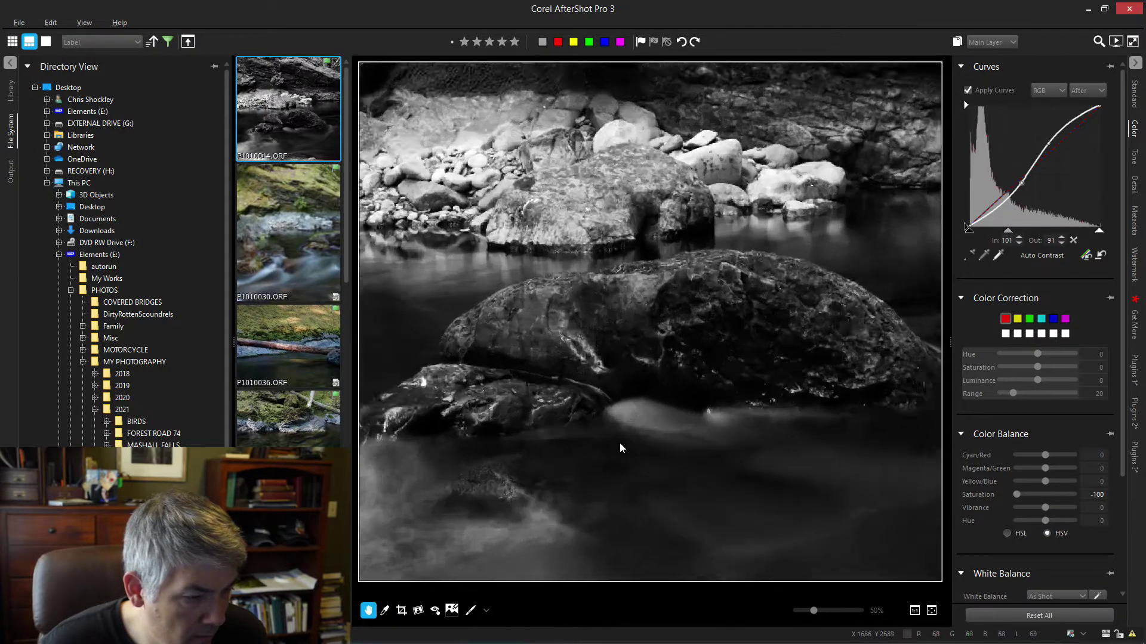
scroll(661, 425, "down", 2)
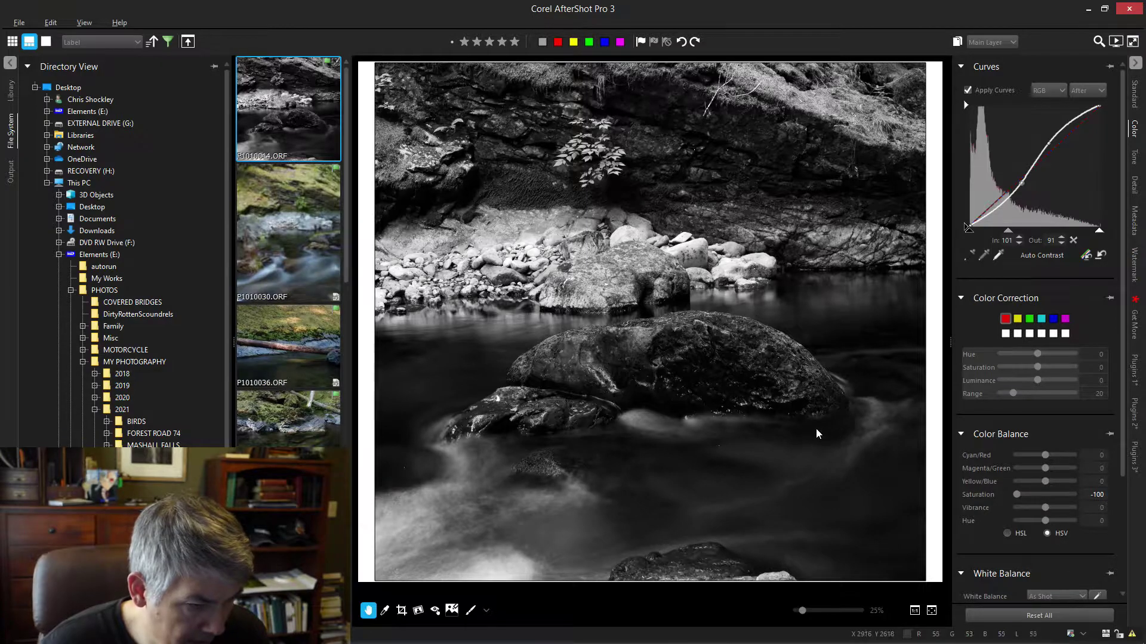
left_click(932, 611)
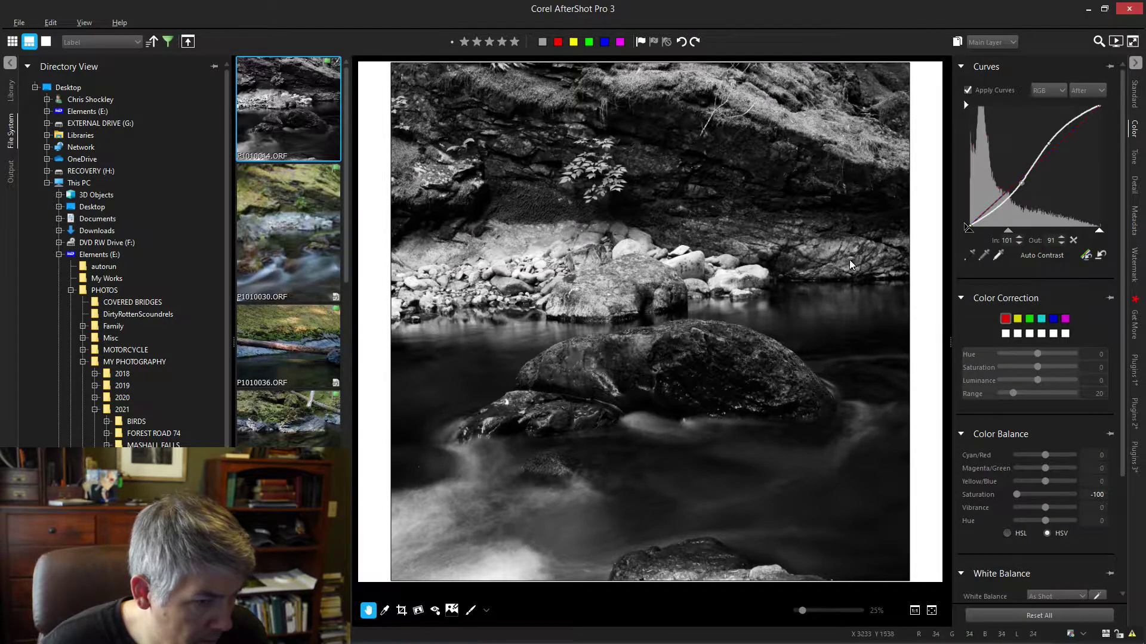
left_click(957, 42)
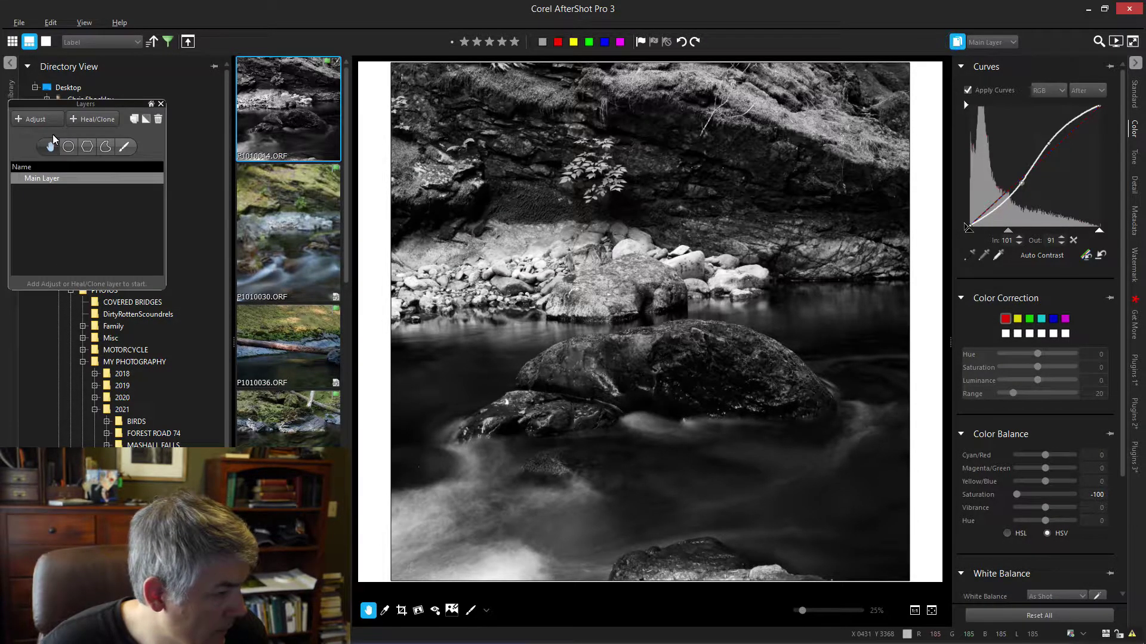
left_click(43, 122)
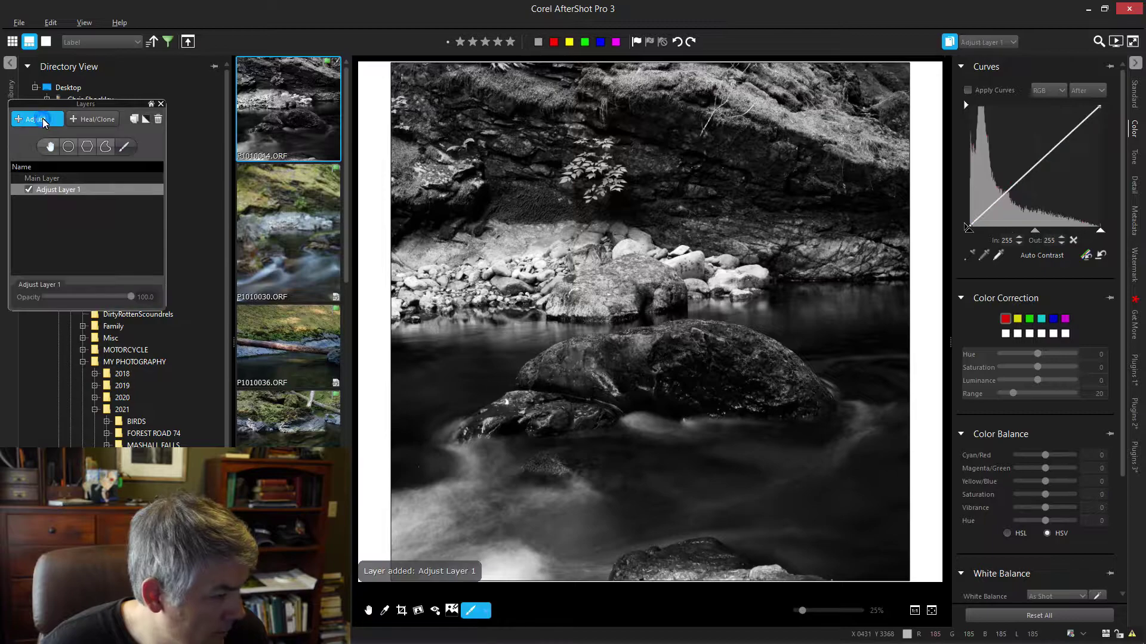
- Start a size 110 brush region on the adjustment layer, pull the curve's white point inward, and add points at 165 in, 196 out and 39 in, 38 out
left_click(124, 147)
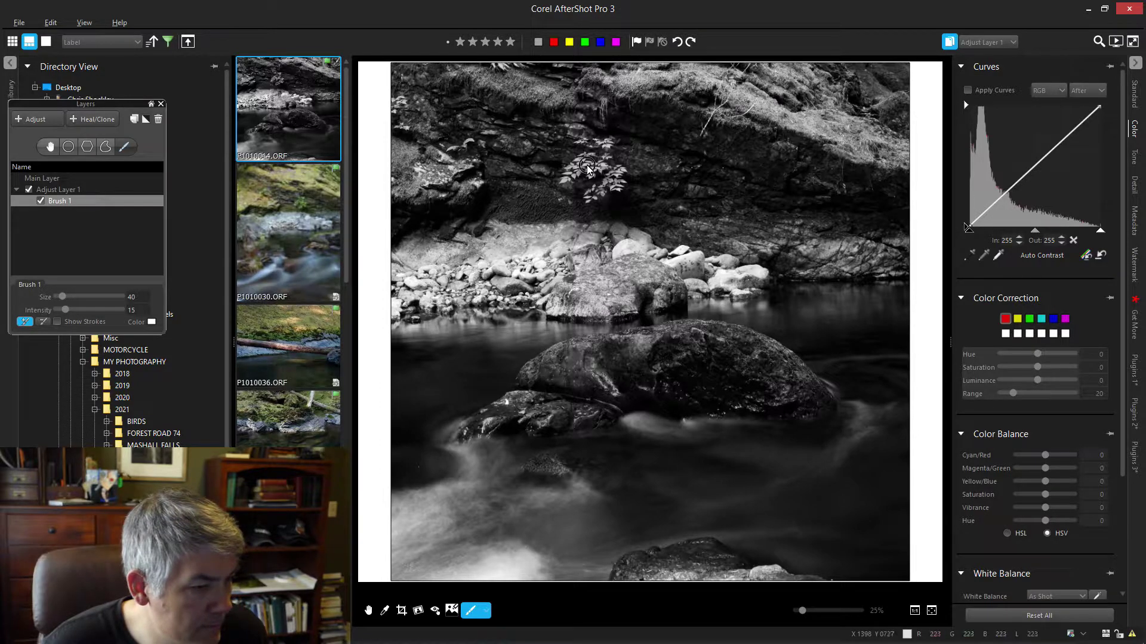
scroll(573, 173, "up", 7)
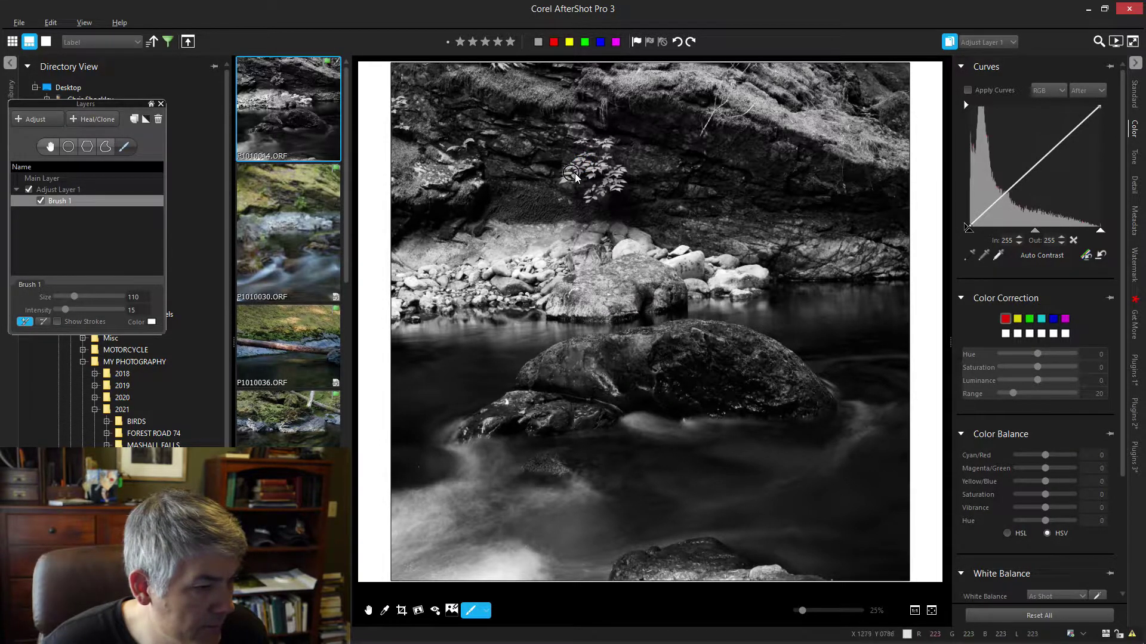
left_click_drag(1101, 231, 1082, 233)
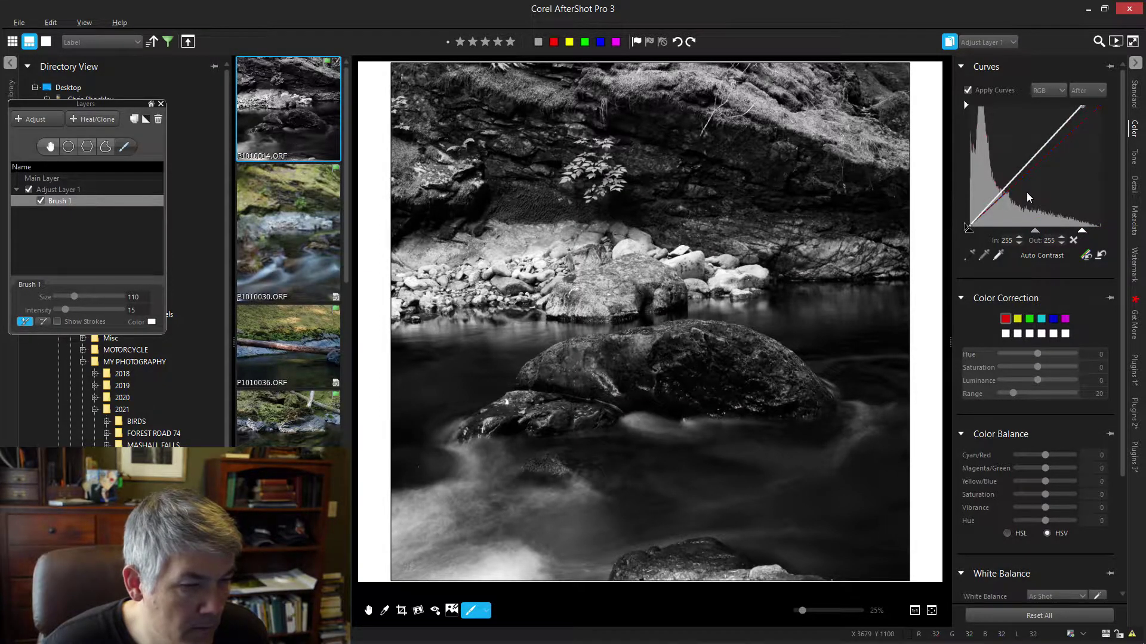
left_click_drag(1044, 142, 1043, 134)
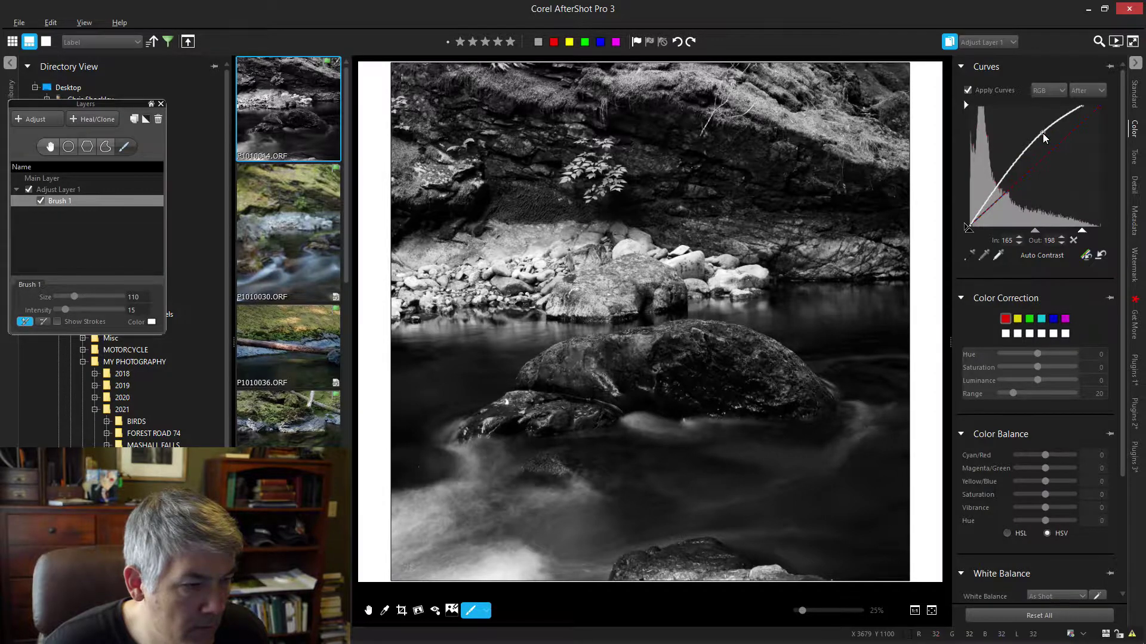
left_click_drag(1000, 186, 987, 209)
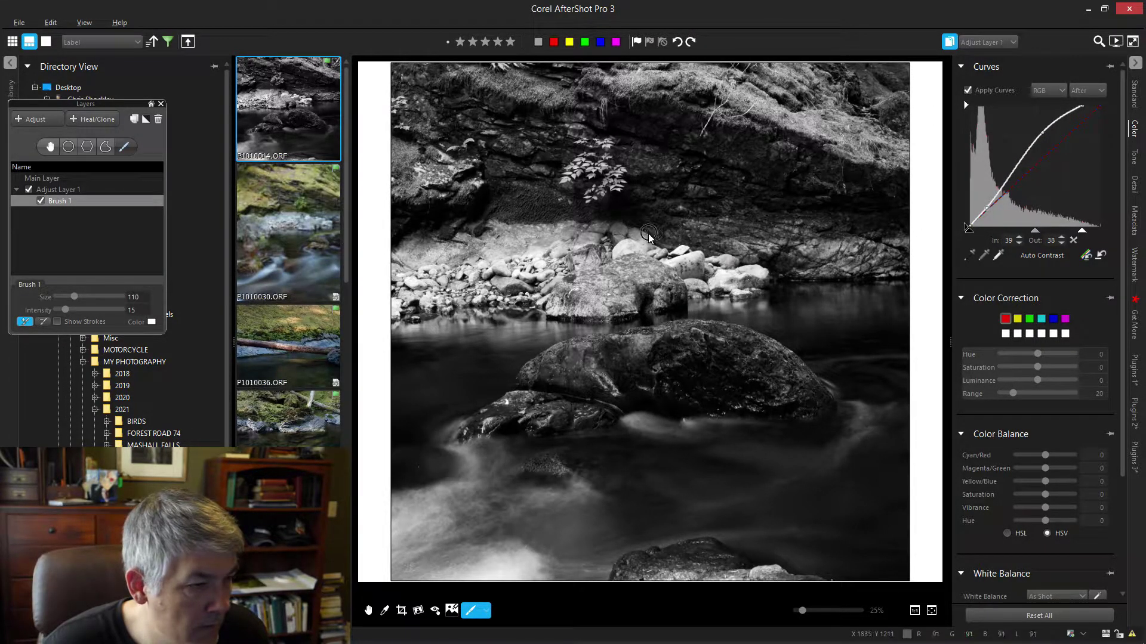
- Brush over the leaves of the plant on the rock wall, reducing the size to 70 for finer leaves, and compare with the layer hidden
mouse_move(598, 171)
left_mouse_down()
mouse_move(617, 180)
mouse_move(579, 202)
left_mouse_up()
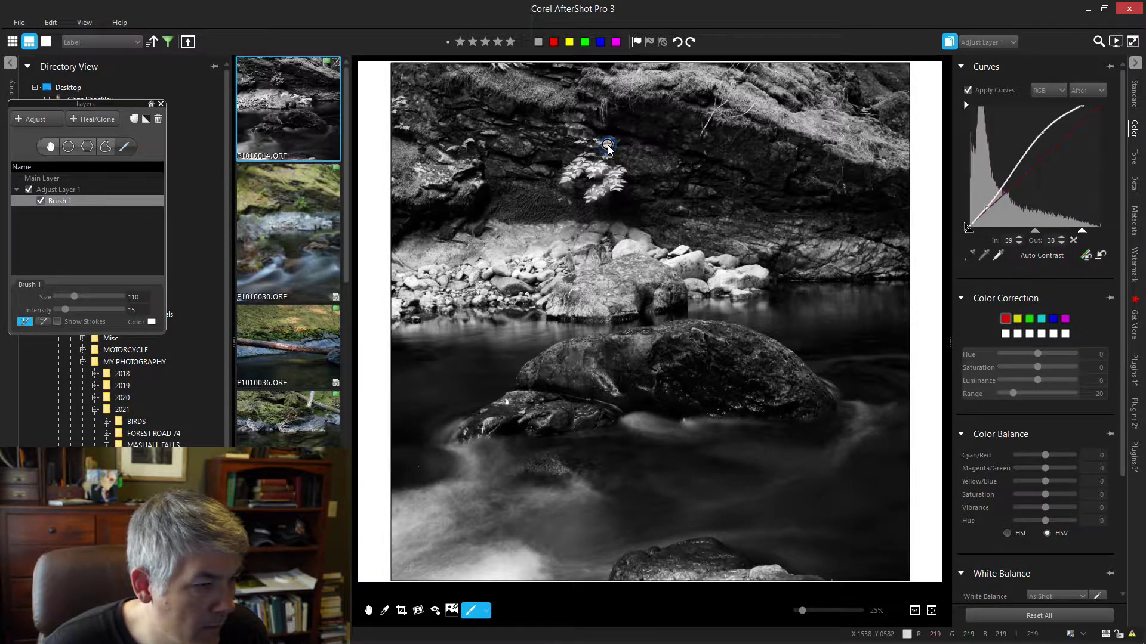
scroll(597, 147, "down", 4)
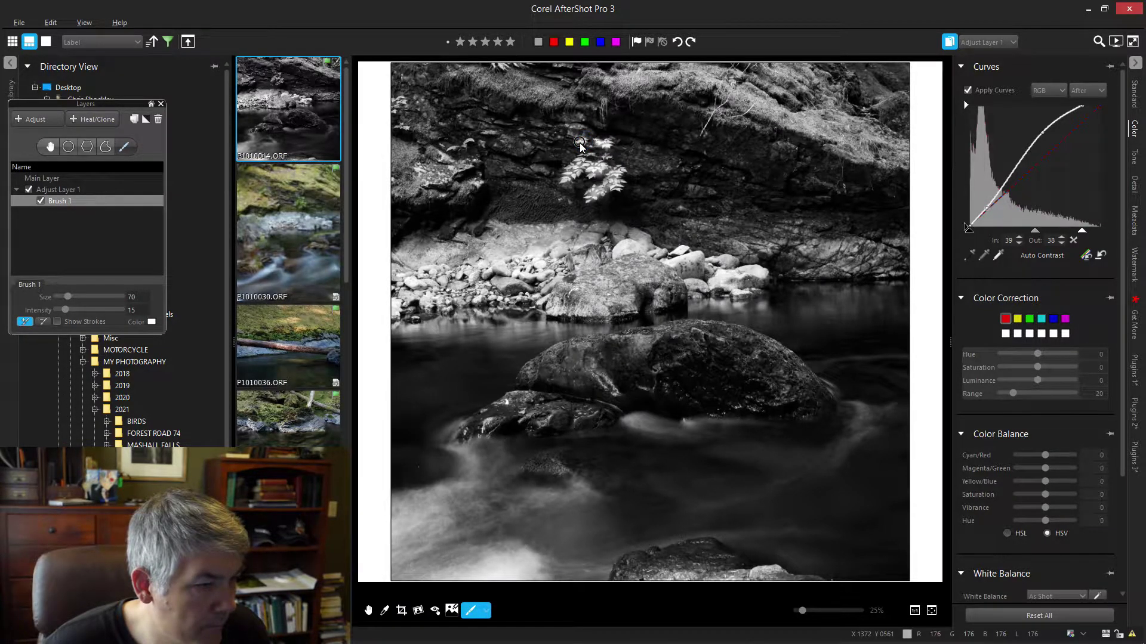
mouse_move(611, 156)
left_mouse_down()
mouse_move(586, 156)
mouse_move(573, 173)
mouse_move(589, 174)
left_mouse_up()
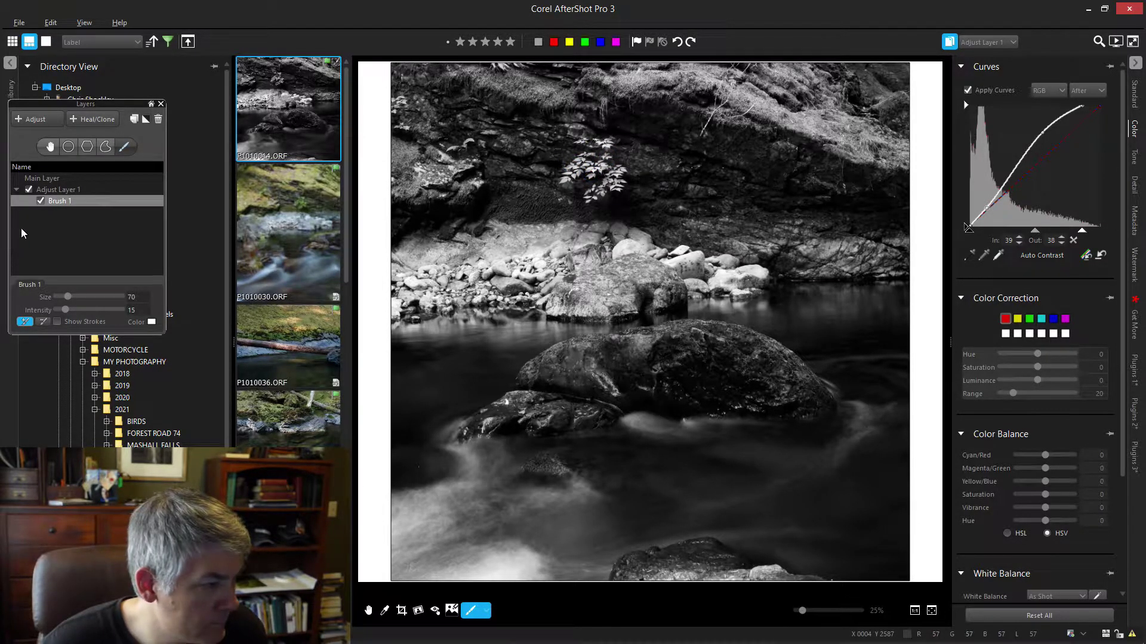
left_click(27, 190)
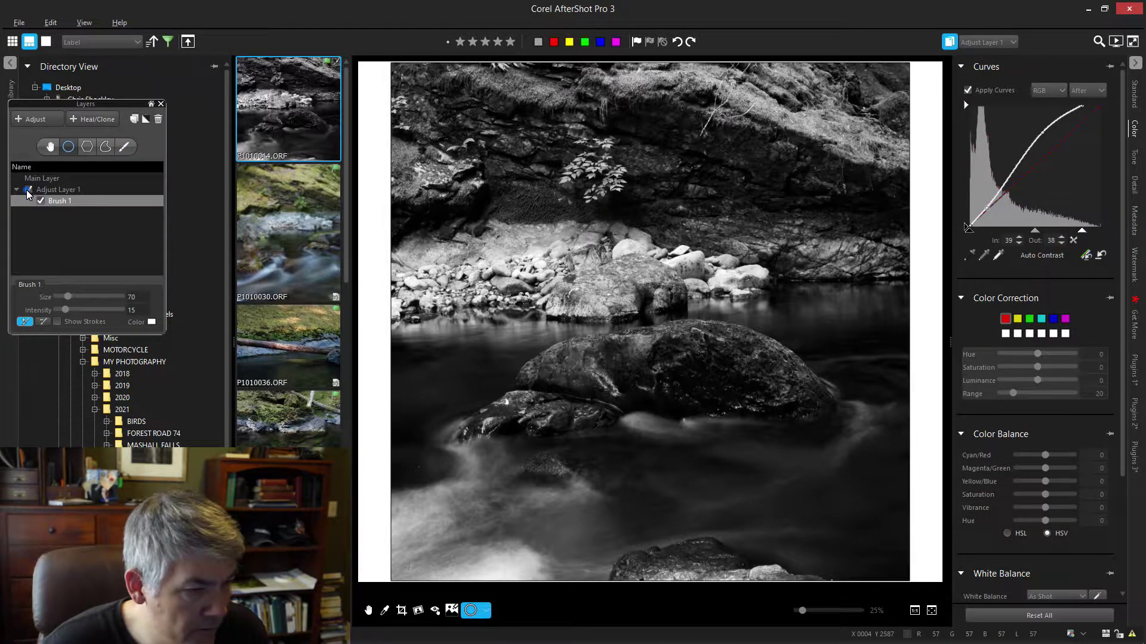
left_click(27, 190)
left_click(26, 190)
left_click(26, 190)
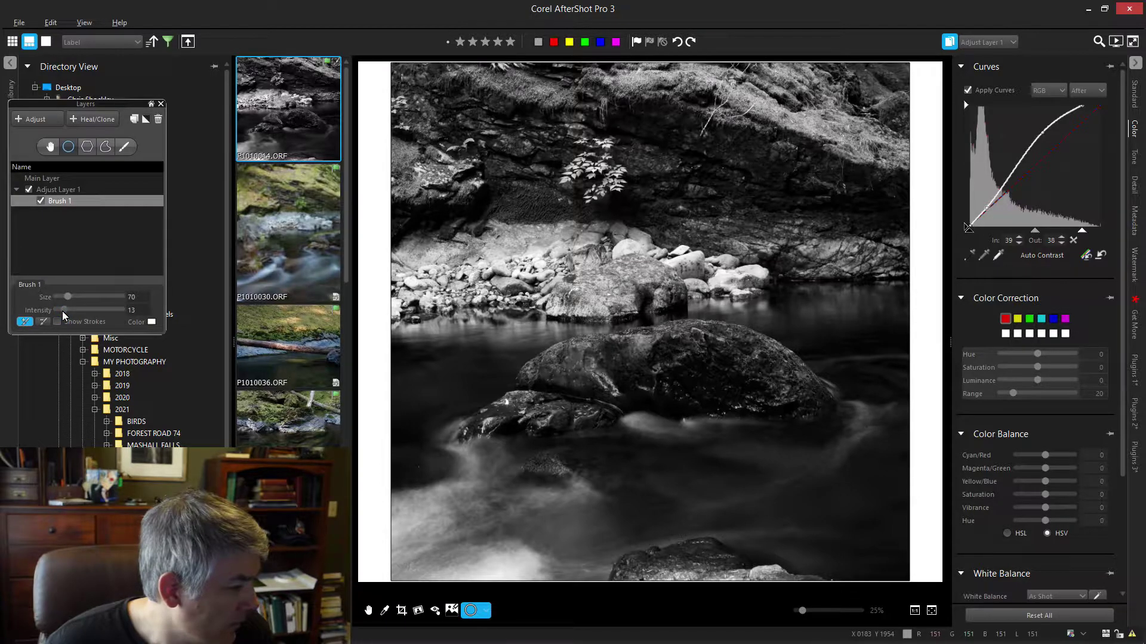
- Set the brush to intensity 8 and size 152 and paint over the white water beside the submerged rock below the small boulder
left_click(124, 147)
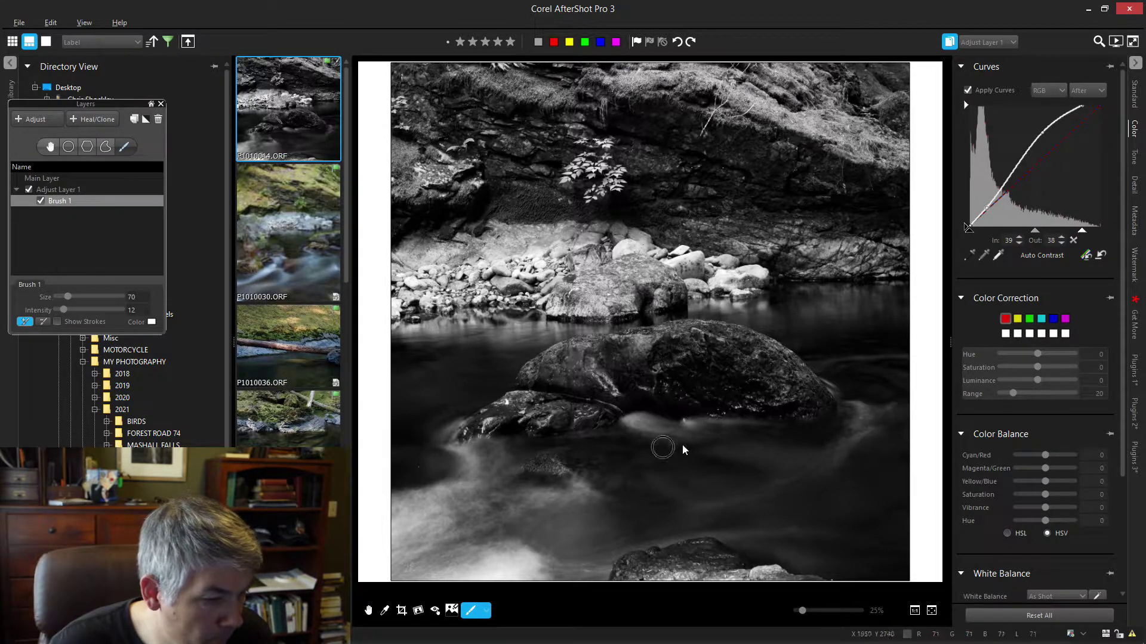
double_click(134, 310)
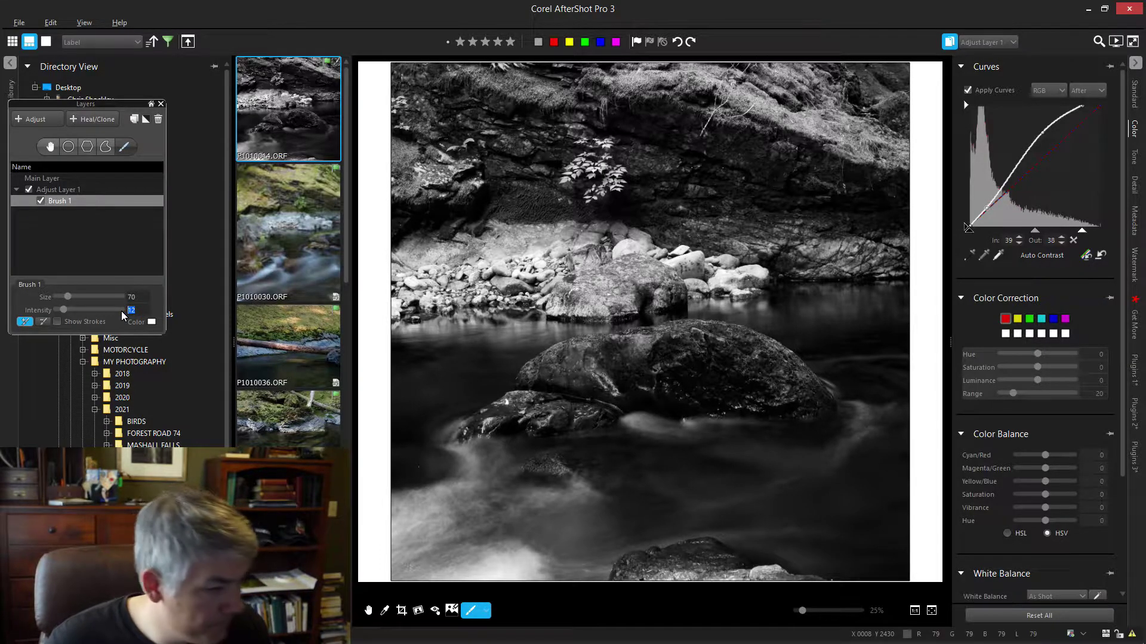
type("8")
key("Return")
scroll(643, 424, "up", 5)
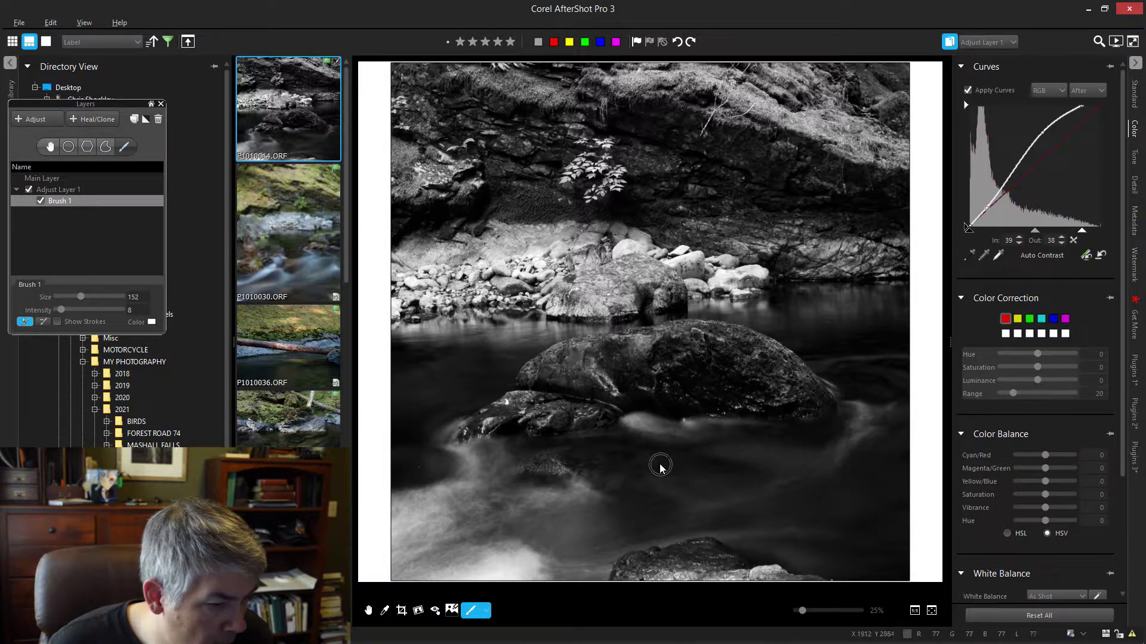
left_click_drag(563, 472, 572, 491)
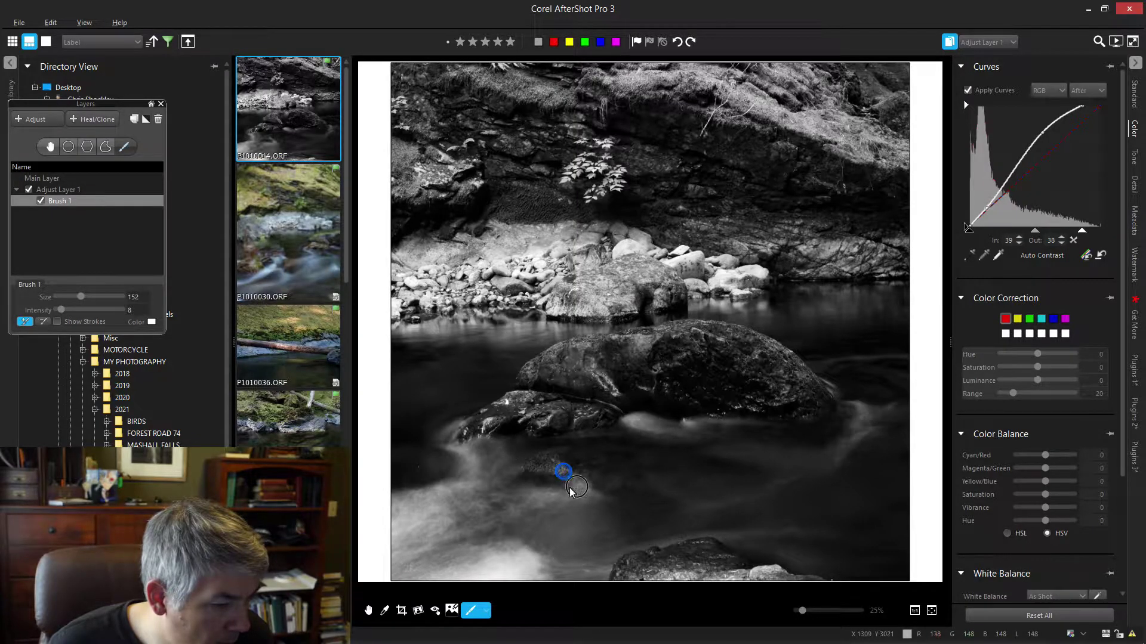
- Lower the brush intensity to 6 and brighten the flowing water along the base of the large boulder
double_click(126, 310)
type("6")
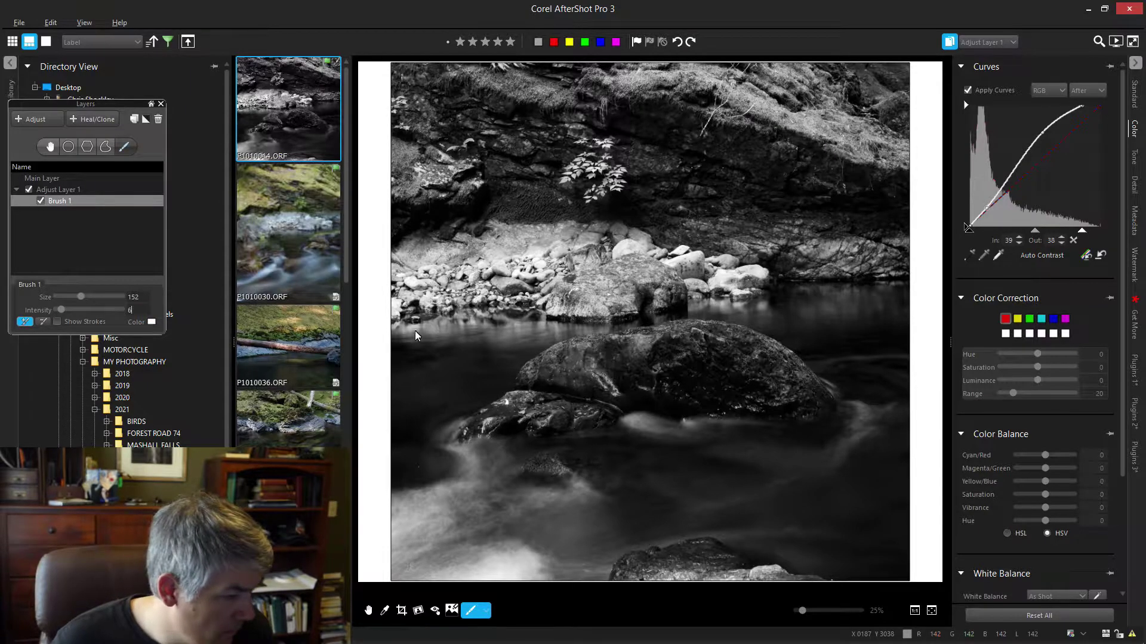
mouse_move(703, 428)
left_mouse_down()
mouse_move(732, 430)
mouse_move(621, 436)
mouse_move(709, 435)
mouse_move(817, 455)
mouse_move(802, 457)
mouse_move(884, 431)
left_mouse_up()
scroll(693, 435, "up", 1)
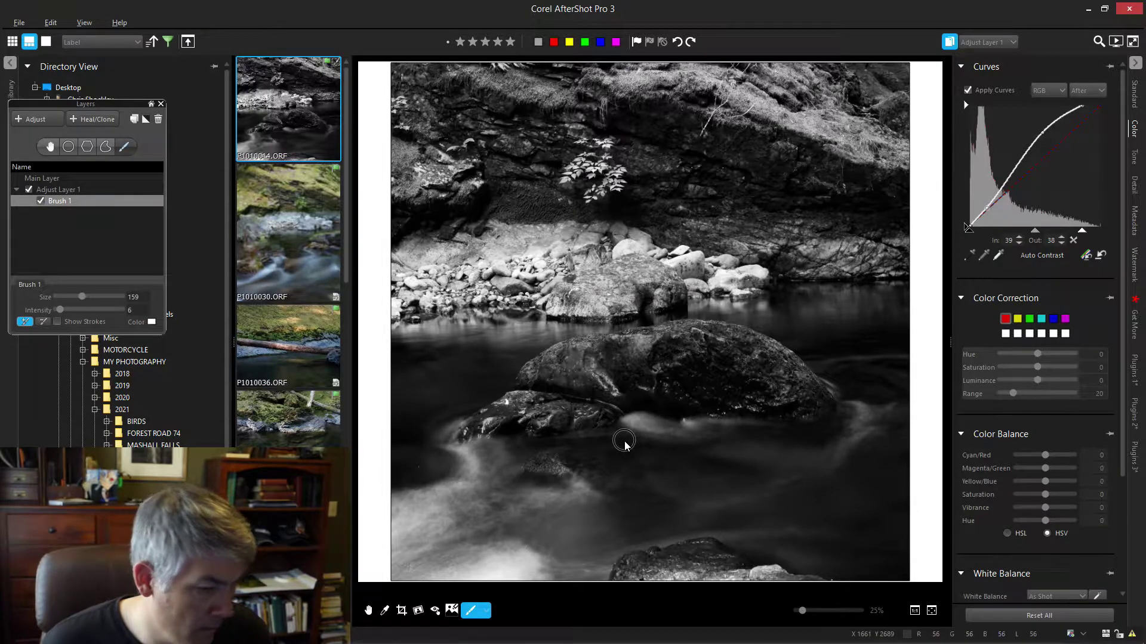
- Reduce the brush to intensity 4 and size 151 and paint along the reflections in the water by the far bank
left_click(133, 311)
double_click(128, 311)
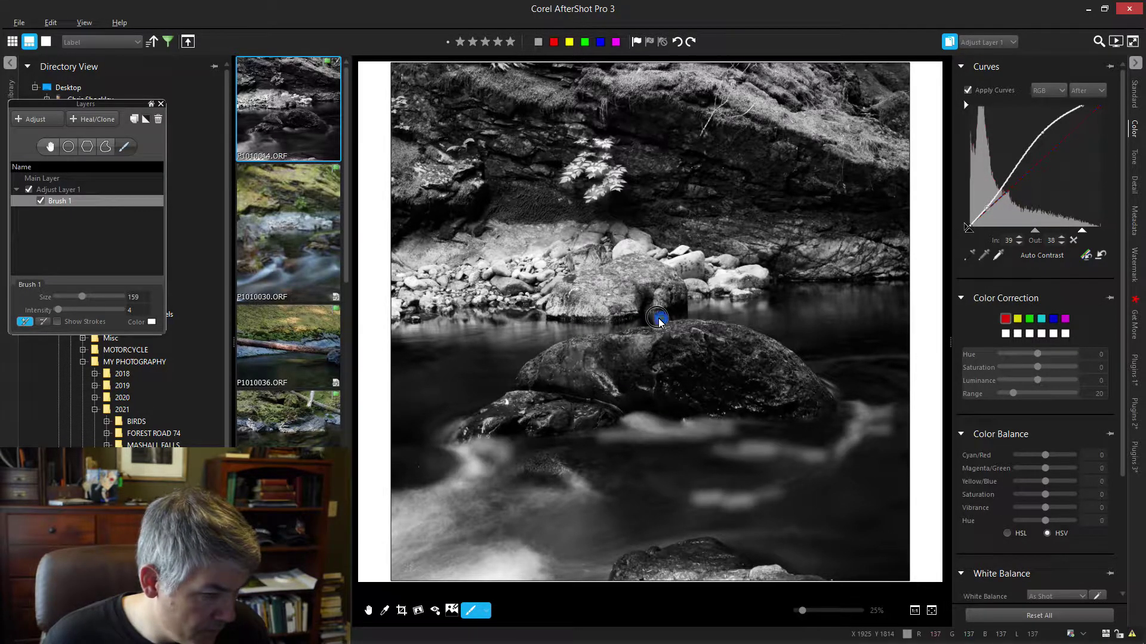
scroll(666, 316, "down", 1)
left_click_drag(711, 304, 738, 312)
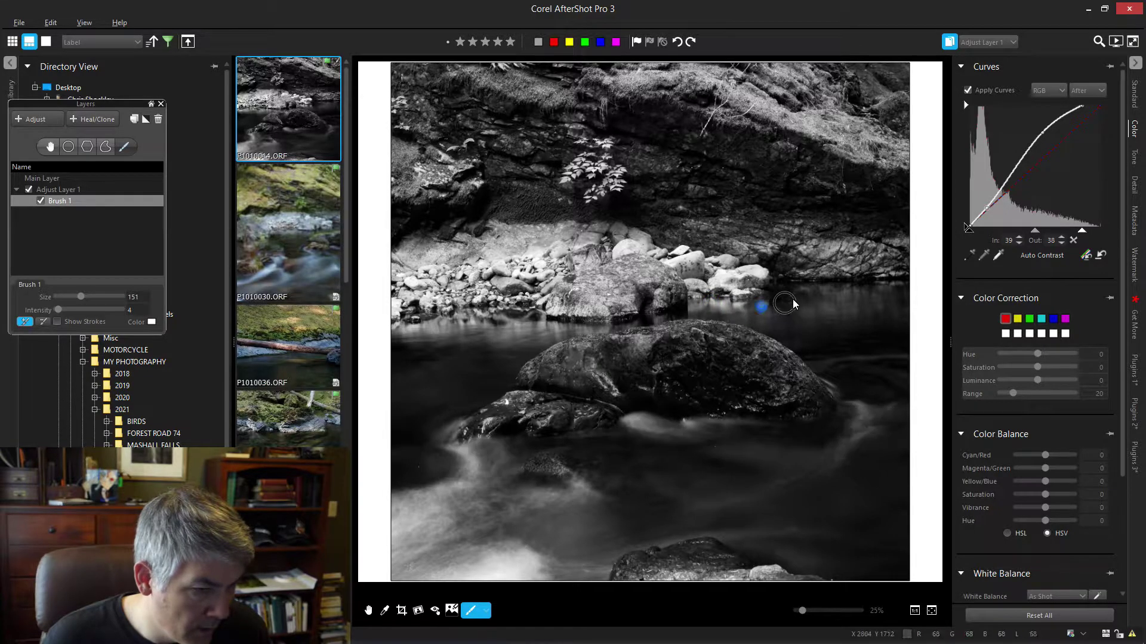
mouse_move(806, 294)
left_mouse_down()
mouse_move(867, 290)
mouse_move(809, 313)
mouse_move(827, 311)
mouse_move(862, 304)
mouse_move(616, 322)
mouse_move(500, 354)
mouse_move(546, 334)
mouse_move(499, 338)
left_mouse_up()
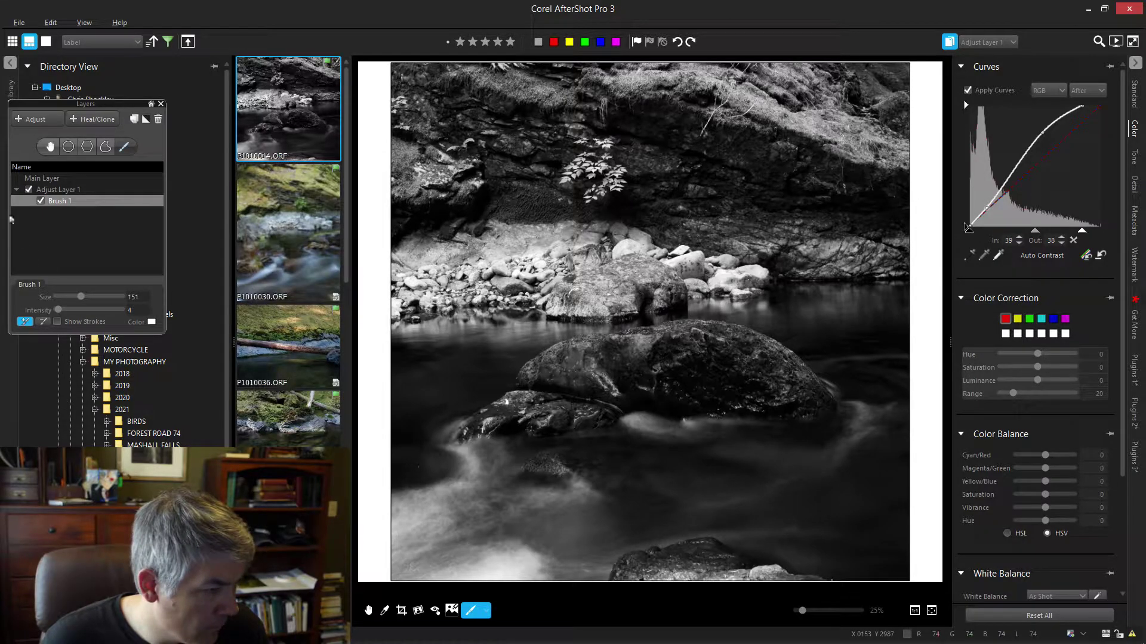
- Toggle the adjustment layer off and on to compare the brushed leaves and water with the unadjusted image
left_click(29, 189)
left_click(28, 190)
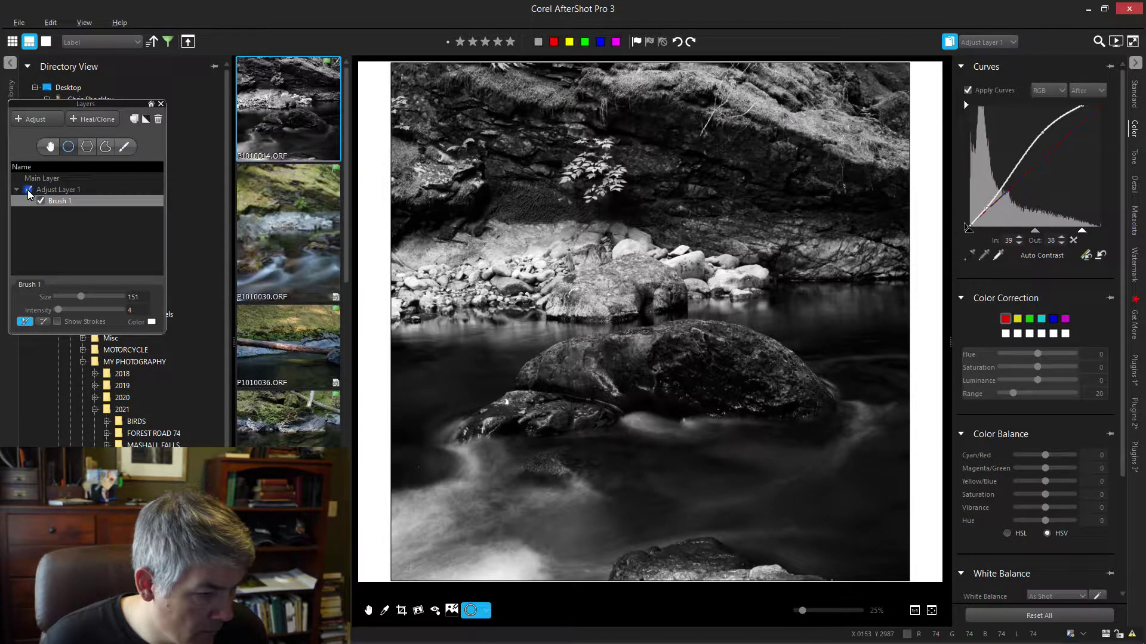
left_click(28, 190)
left_click(28, 190)
left_click(28, 190)
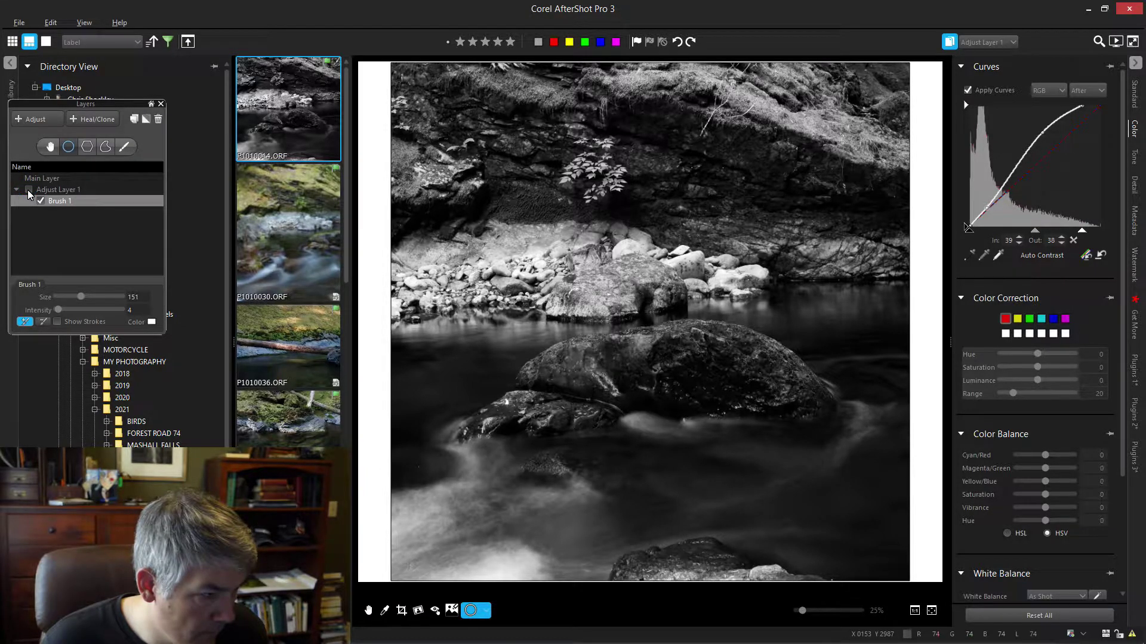
left_click(28, 190)
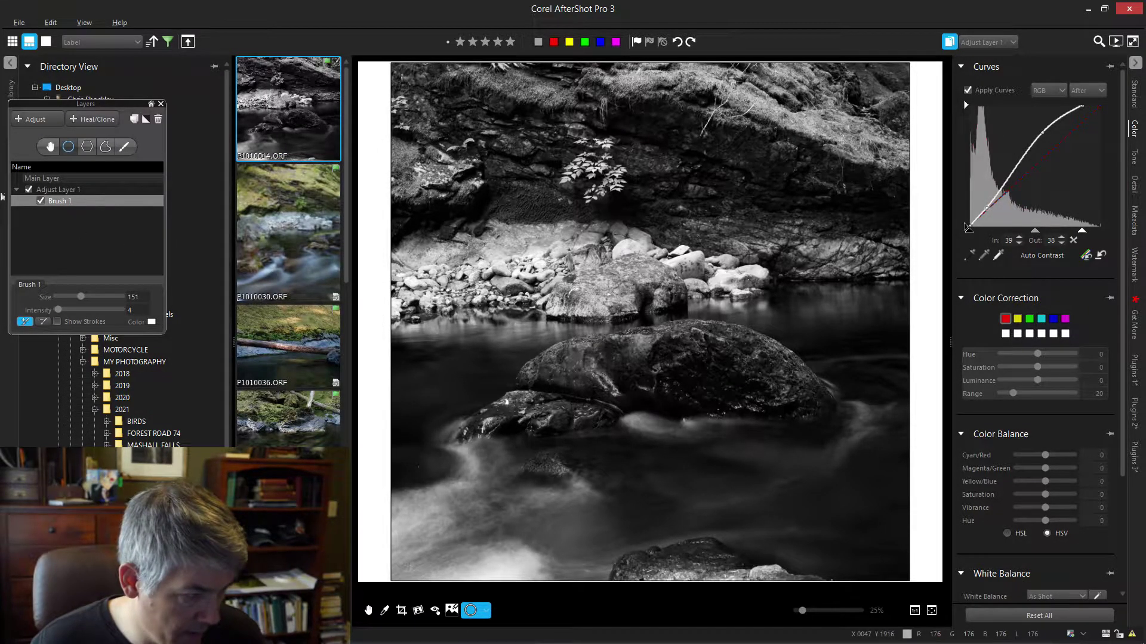
- Brush more streaks into the foreground water and around the front rock, starting at size 181 with intensity 4, and undo the unwanted strokes
left_click(124, 146)
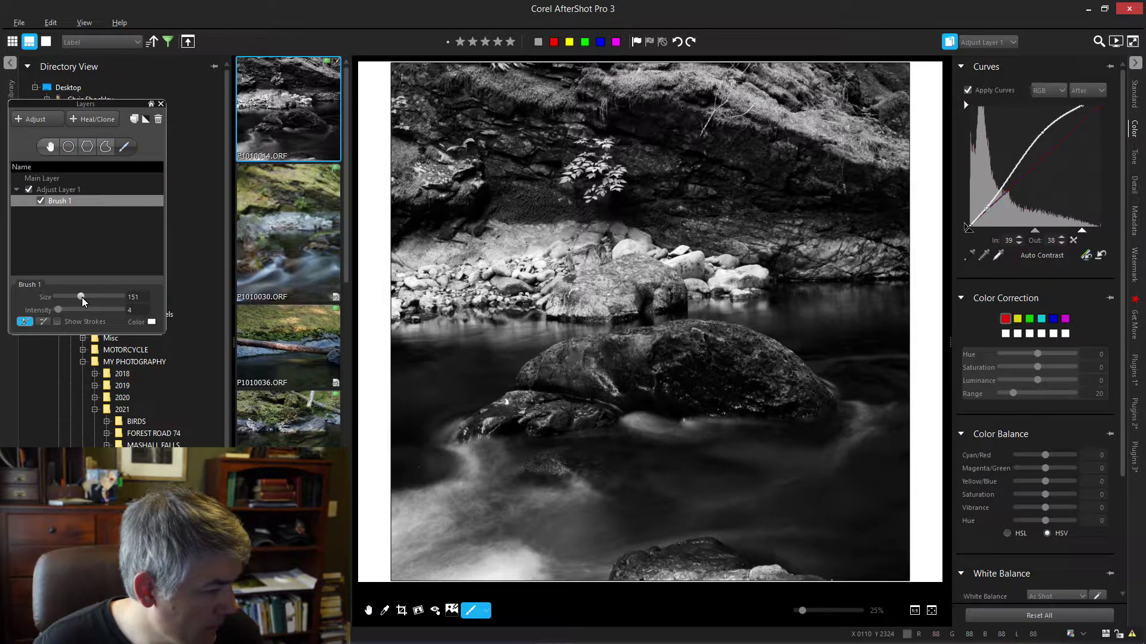
left_click_drag(646, 468, 759, 450)
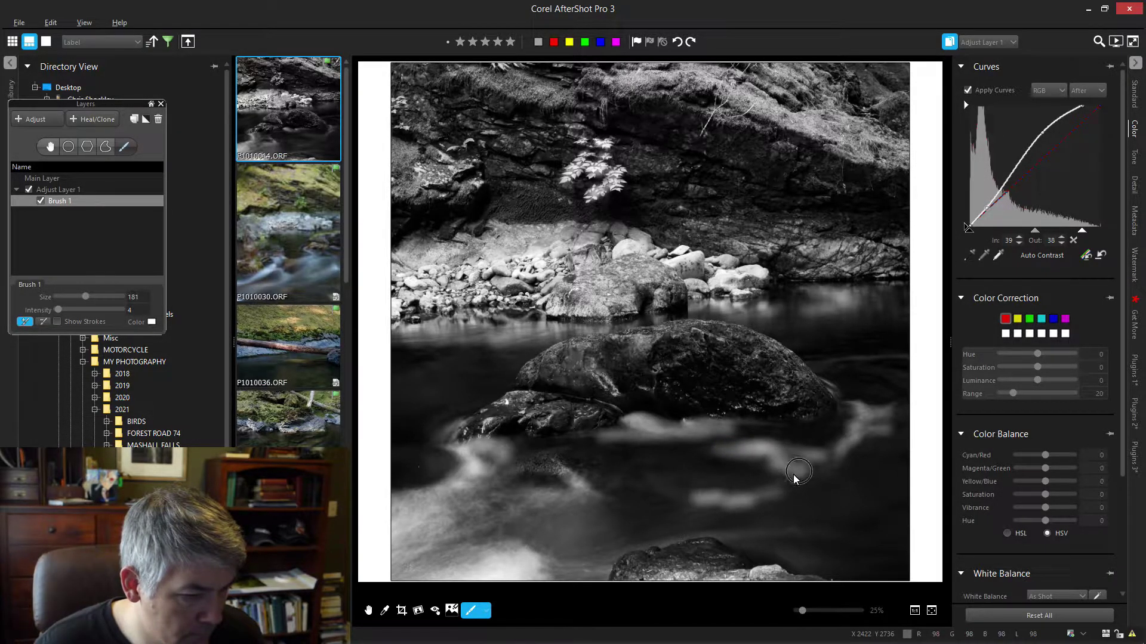
key("ctrl+z")
mouse_move(699, 500)
left_mouse_down()
mouse_move(664, 488)
mouse_move(698, 468)
mouse_move(578, 499)
left_mouse_up()
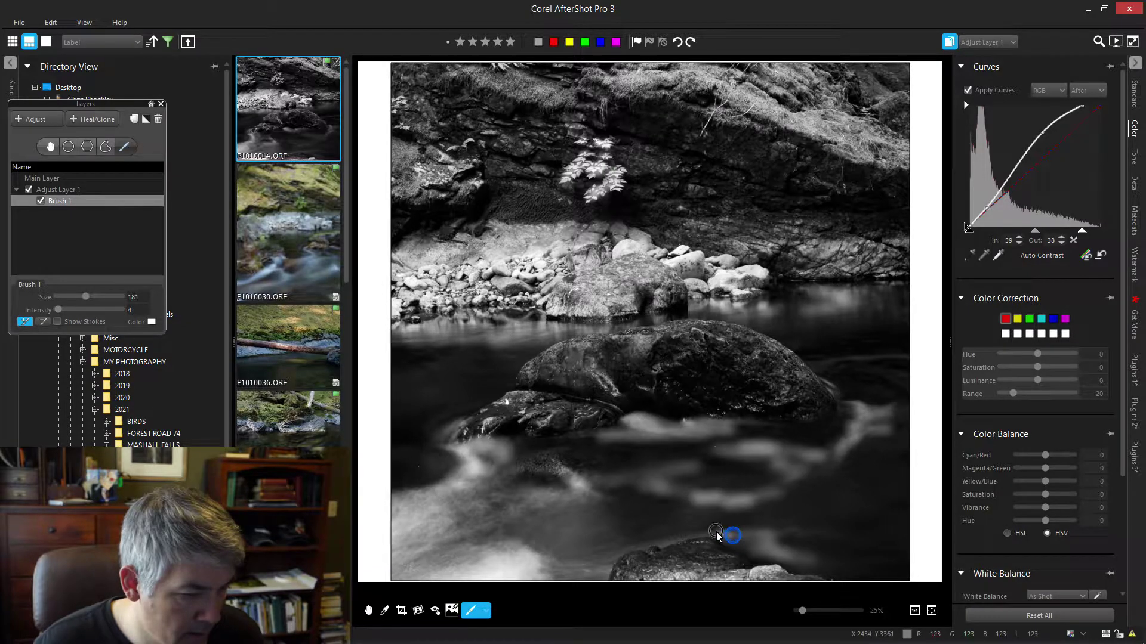
left_click_drag(671, 540, 602, 560)
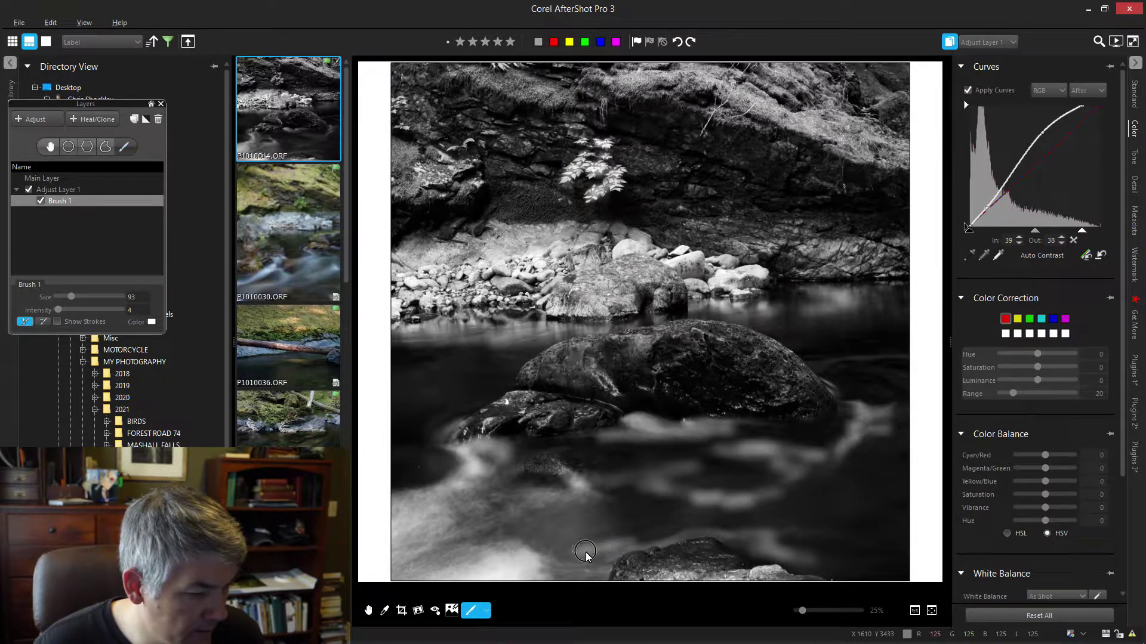
mouse_move(527, 547)
left_mouse_down()
mouse_move(594, 552)
mouse_move(573, 552)
mouse_move(602, 565)
mouse_move(571, 561)
left_mouse_up()
key("ctrl+z")
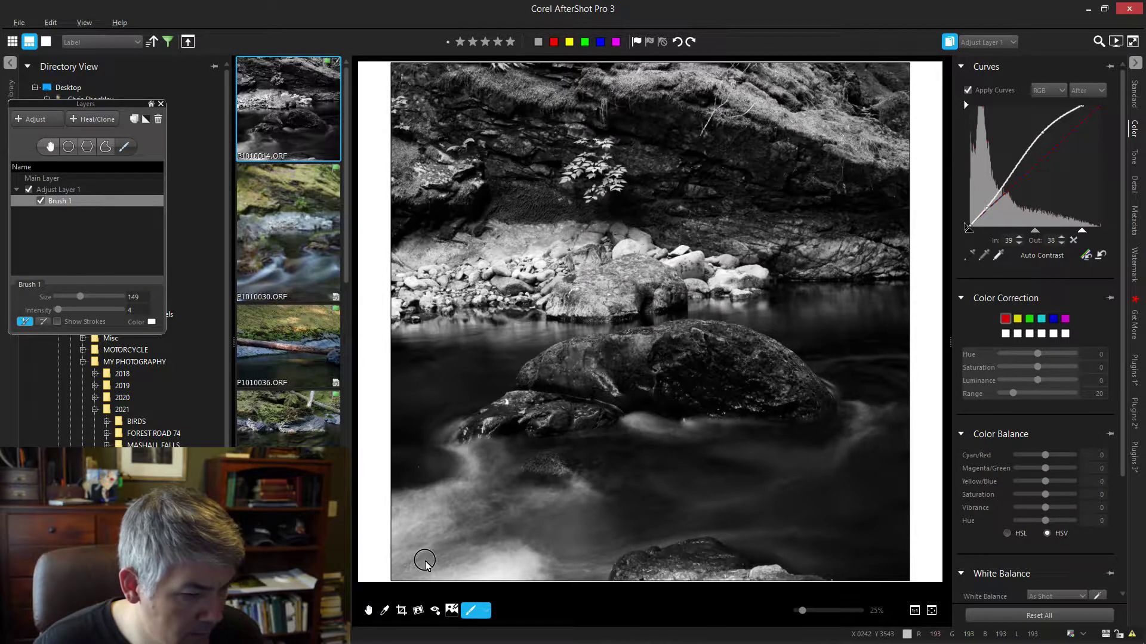
- Compare the image with the adjustment layer hidden and shown, and review the whole composition from farther out
left_click(27, 190)
left_click(28, 190)
left_click(27, 191)
left_click(28, 191)
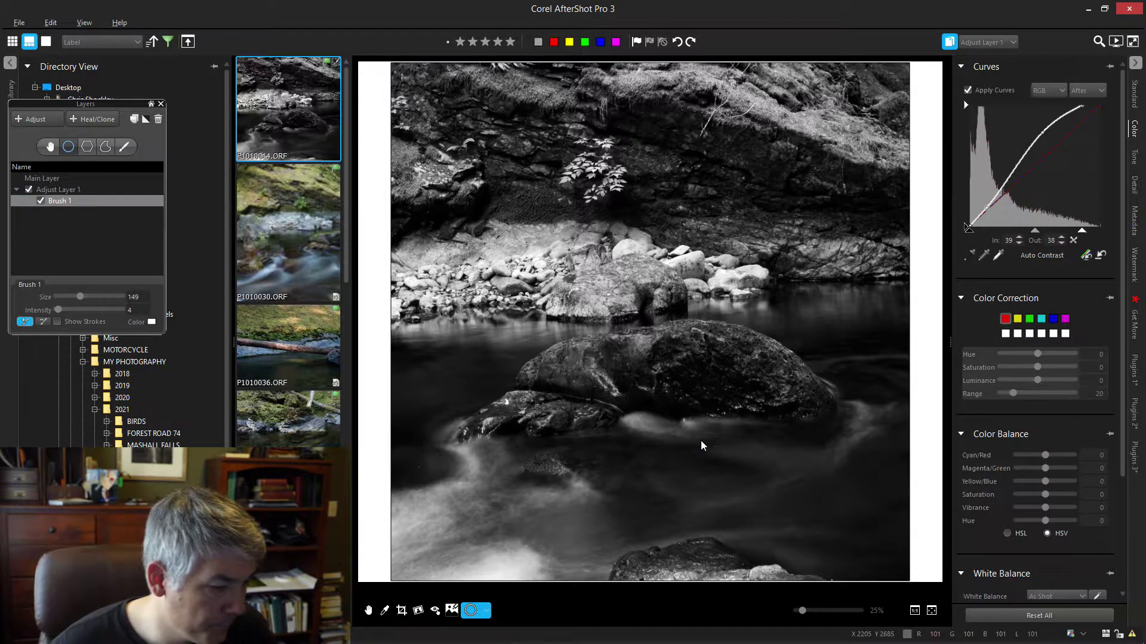
left_click(368, 610)
scroll(716, 397, "down", 2)
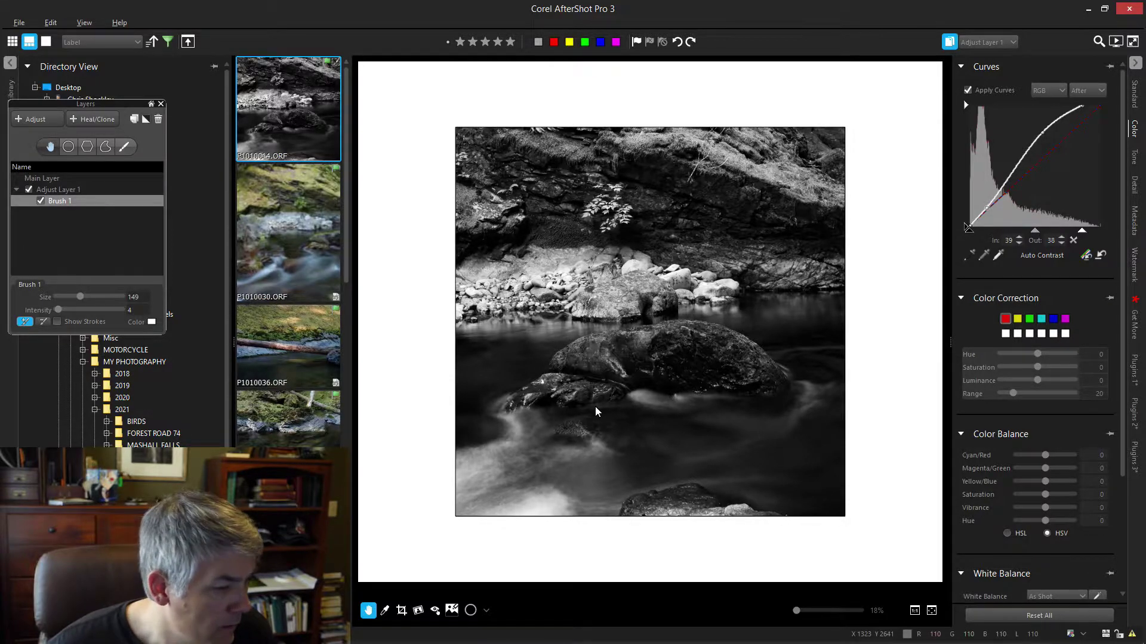
scroll(596, 406, "up", 2)
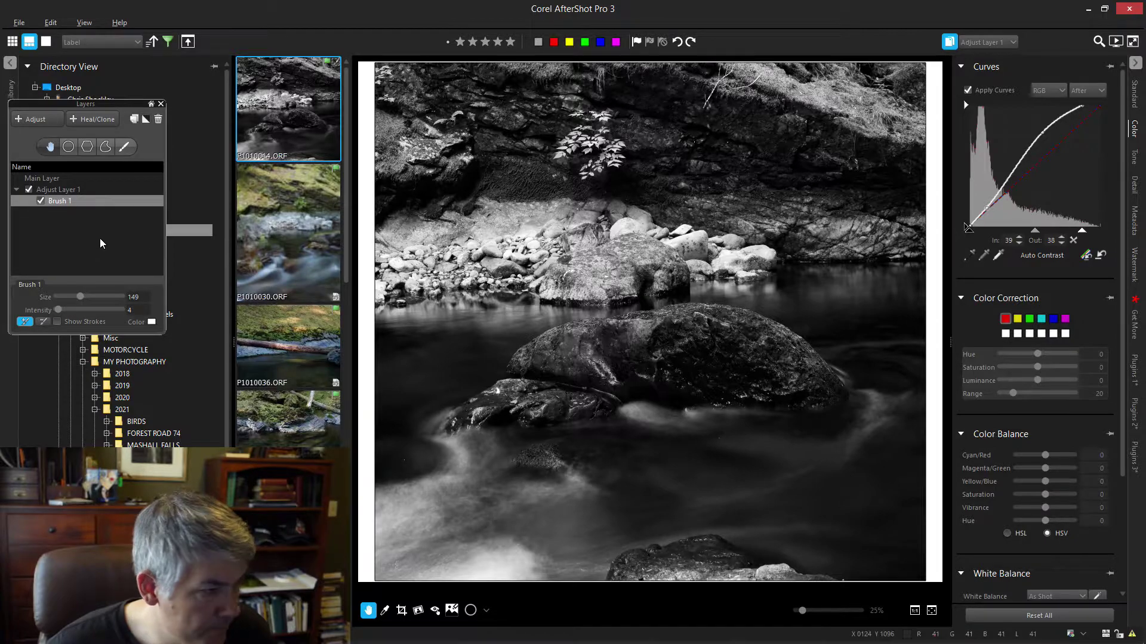
- Add a heal/clone layer for retouching the bright spot on the low rock in front of the large boulder
left_click(84, 121)
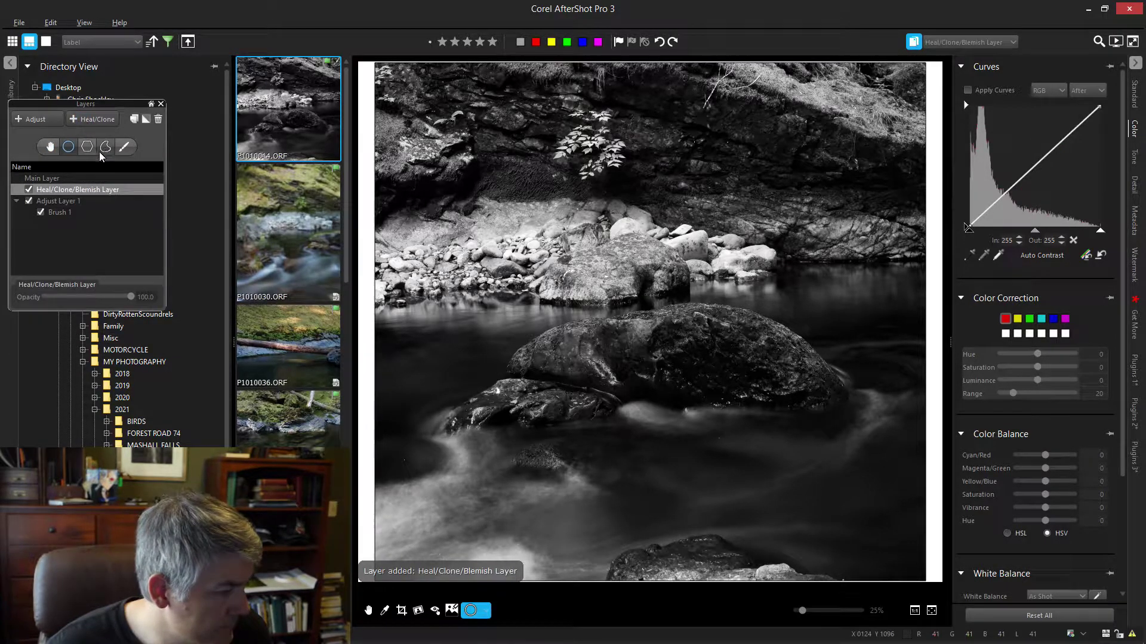
left_click(368, 610)
left_click(490, 398)
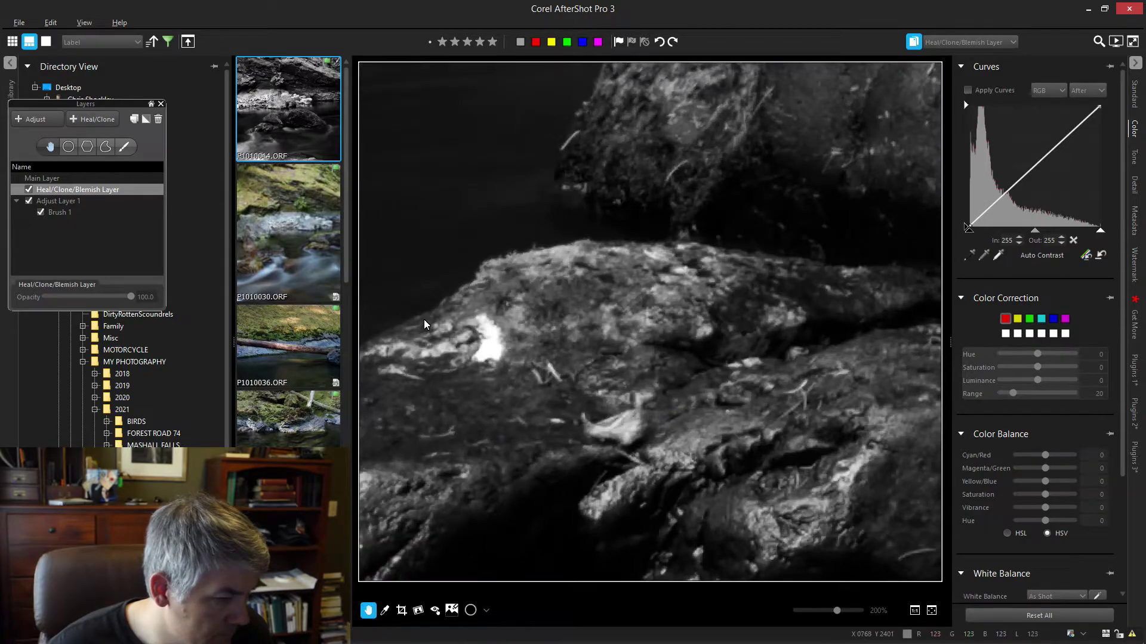
- Outline the bright white spot on the low rock with a closed curve clone region
left_click(68, 147)
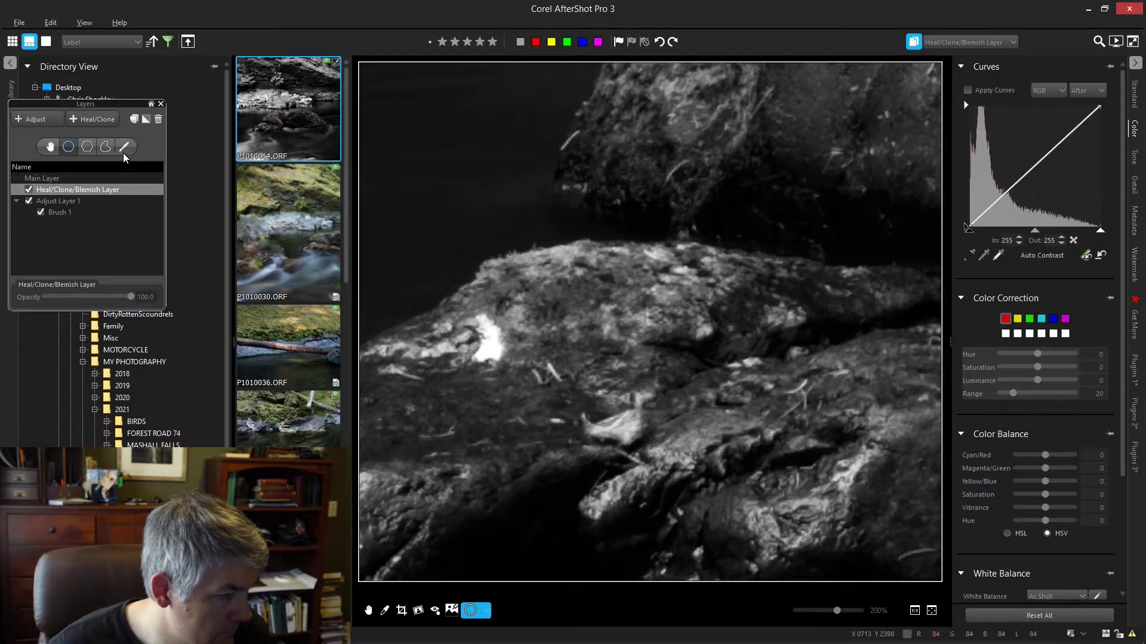
left_click(110, 147)
left_click(484, 310)
left_click(508, 336)
left_click(510, 357)
left_click(491, 363)
left_click(462, 364)
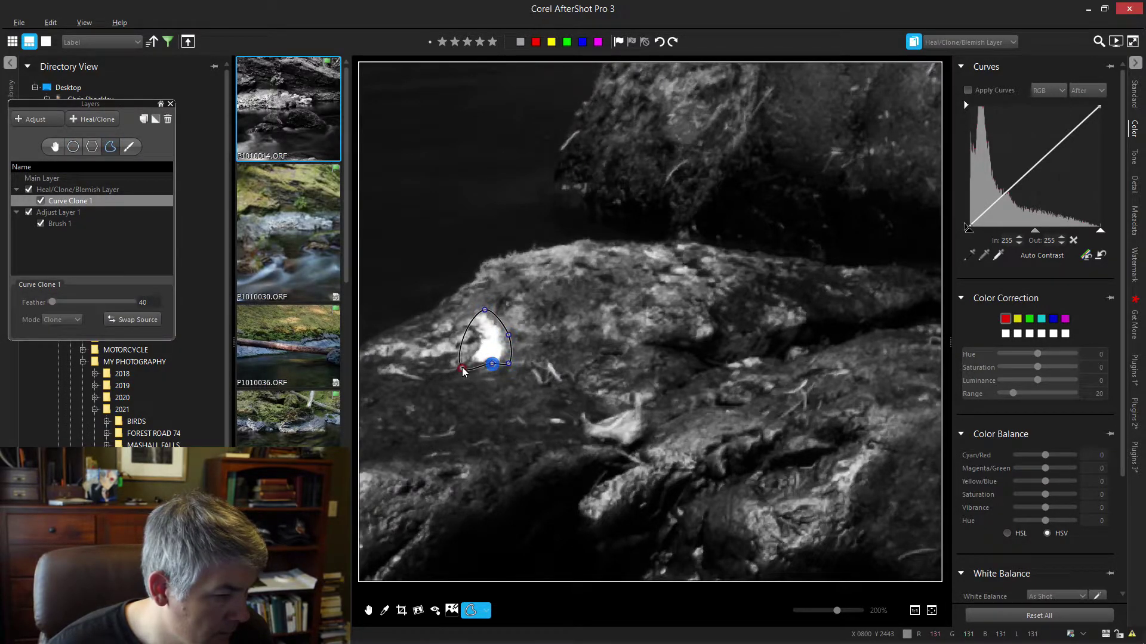
left_click(479, 340)
left_click(467, 323)
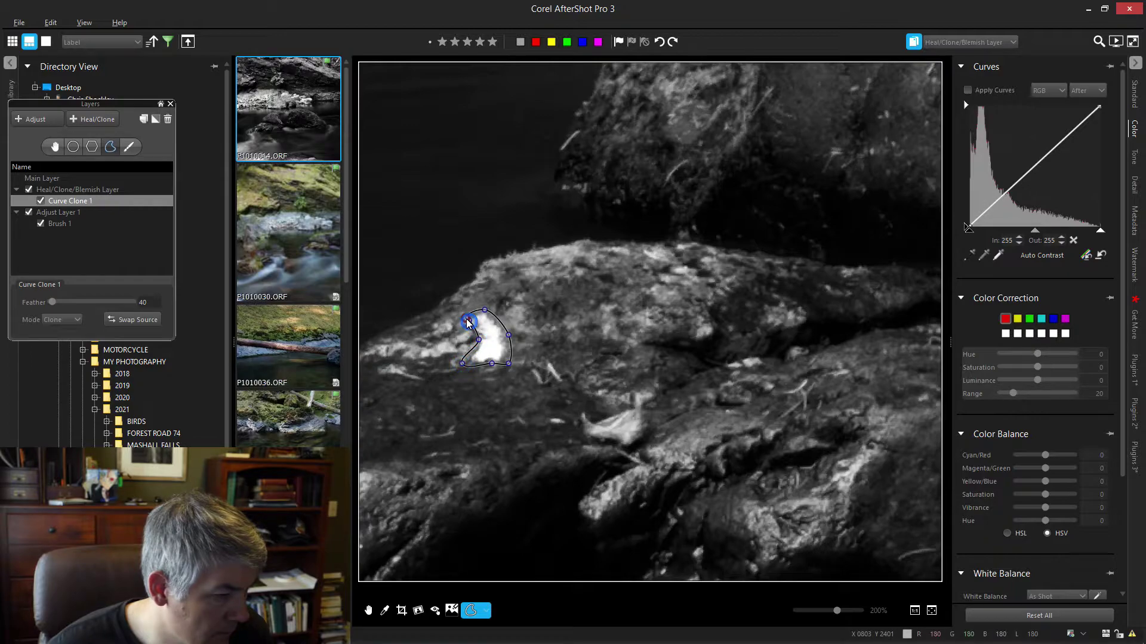
left_click(466, 320)
- Set the clone region's feather to 16, source it from the rock texture beside the spot, and check the whole image
mouse_move(716, 546)
left_mouse_down()
mouse_move(626, 428)
mouse_move(525, 328)
mouse_move(541, 359)
mouse_move(532, 352)
mouse_move(557, 333)
left_mouse_up()
scroll(580, 345, "down", 3)
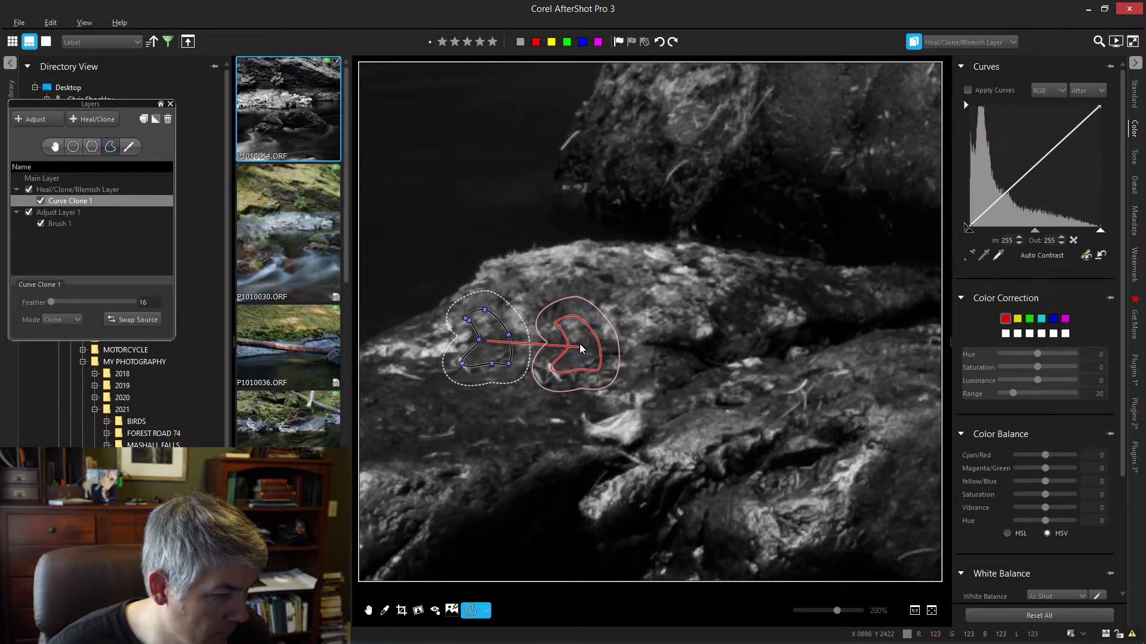
left_click_drag(584, 355, 584, 329)
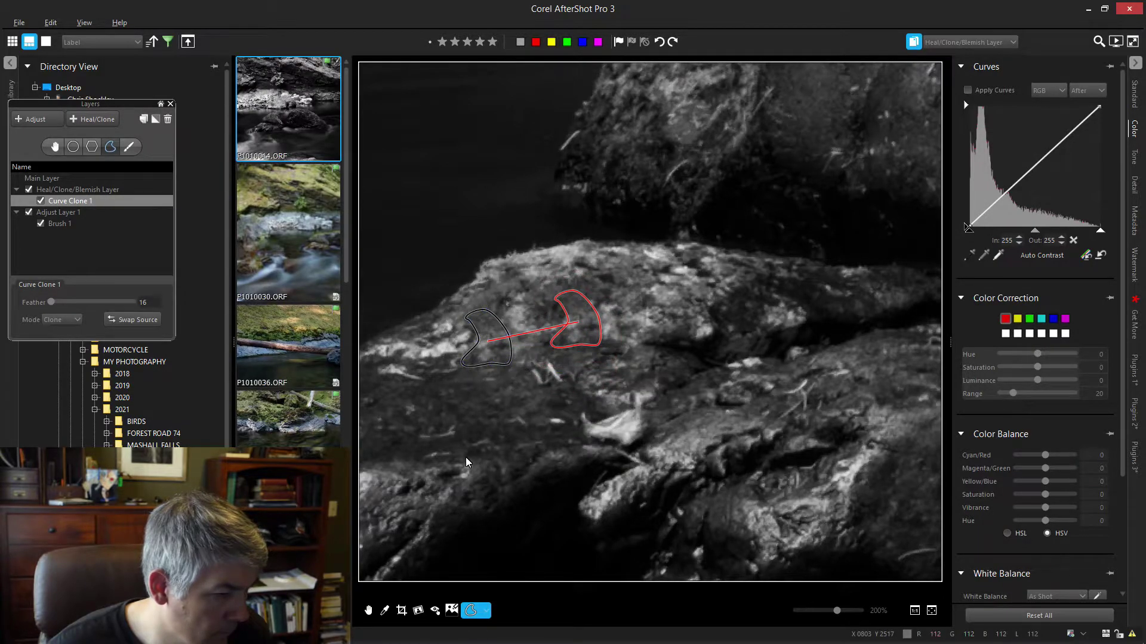
left_click(369, 608)
scroll(535, 504, "down", 4)
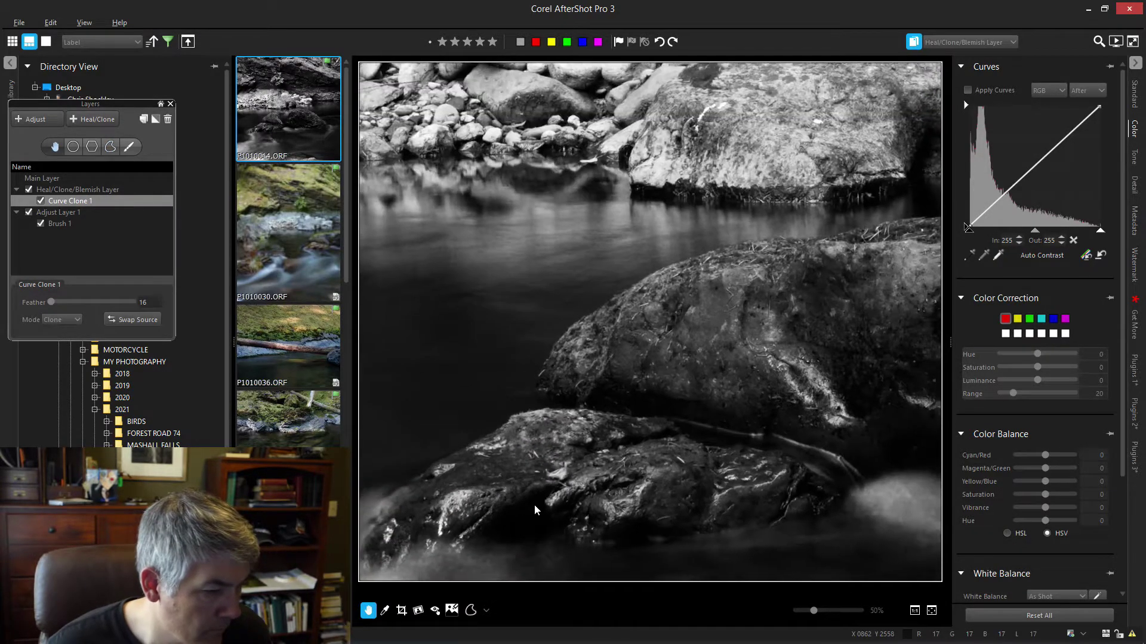
scroll(535, 503, "down", 1)
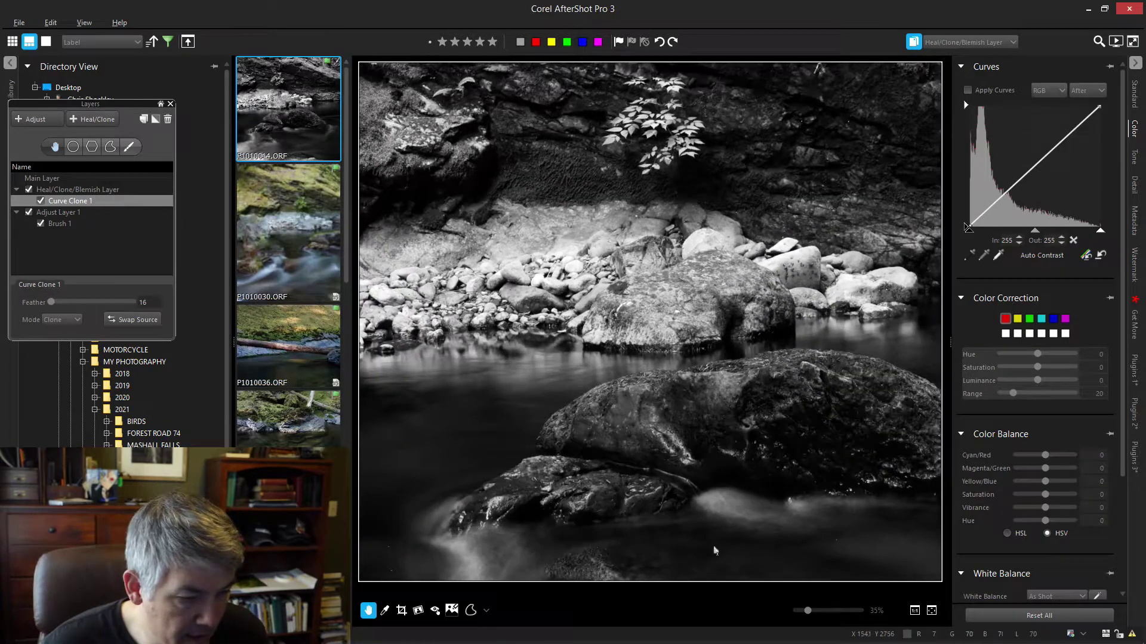
scroll(740, 544, "down", 1)
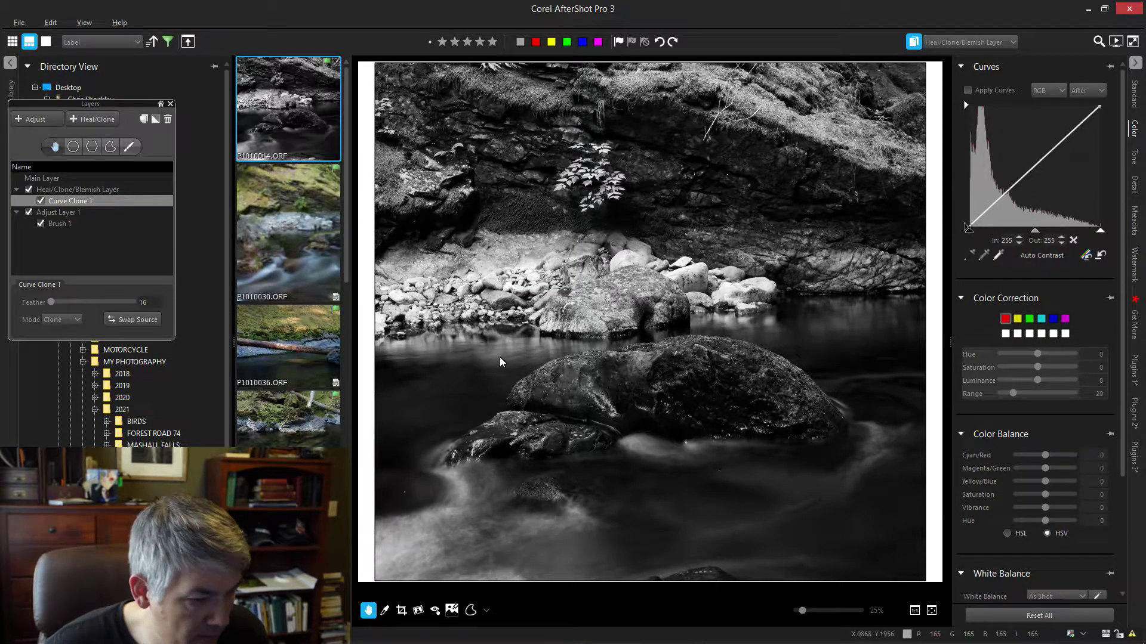
scroll(589, 335, "down", 1)
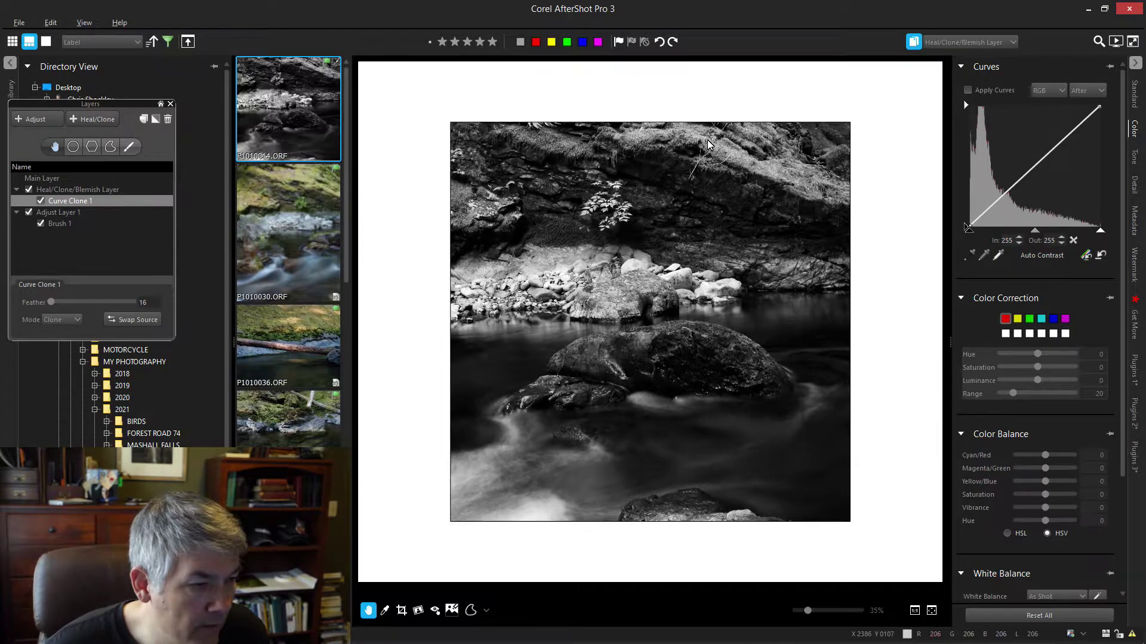
- Outline the curved bright twig on the mossy bank with a curve clone region and source it from the moss just above
scroll(707, 140, "up", 5)
left_click_drag(647, 122, 607, 256)
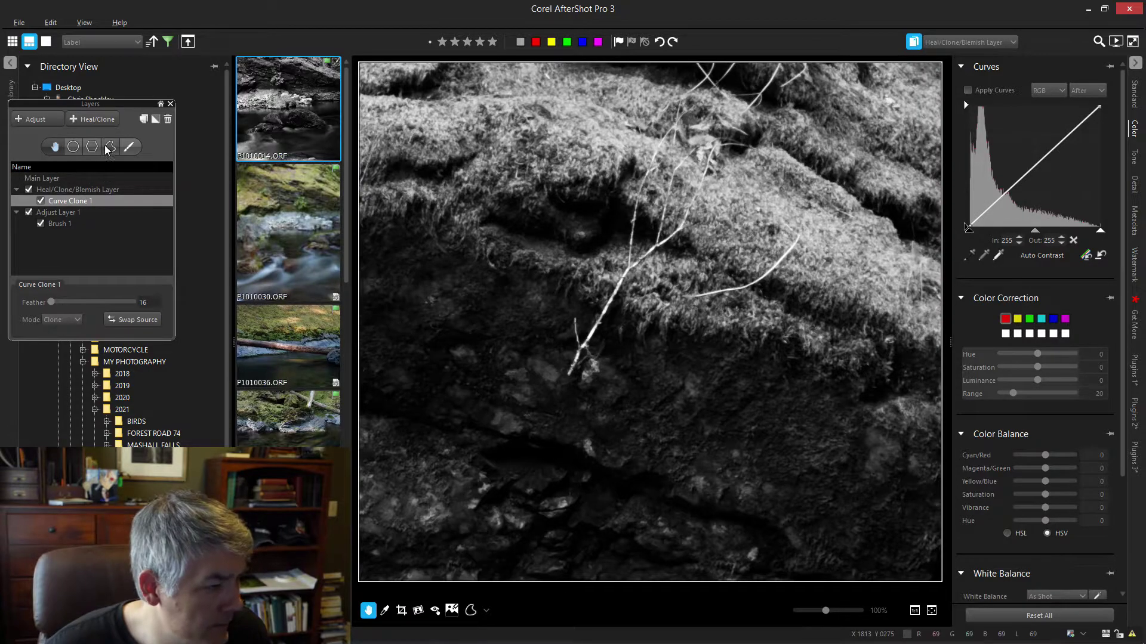
left_click(110, 148)
mouse_move(811, 235)
left_mouse_down()
mouse_move(788, 268)
mouse_move(697, 300)
mouse_move(671, 295)
mouse_move(737, 280)
mouse_move(743, 263)
mouse_move(794, 234)
left_mouse_up()
left_click(796, 225)
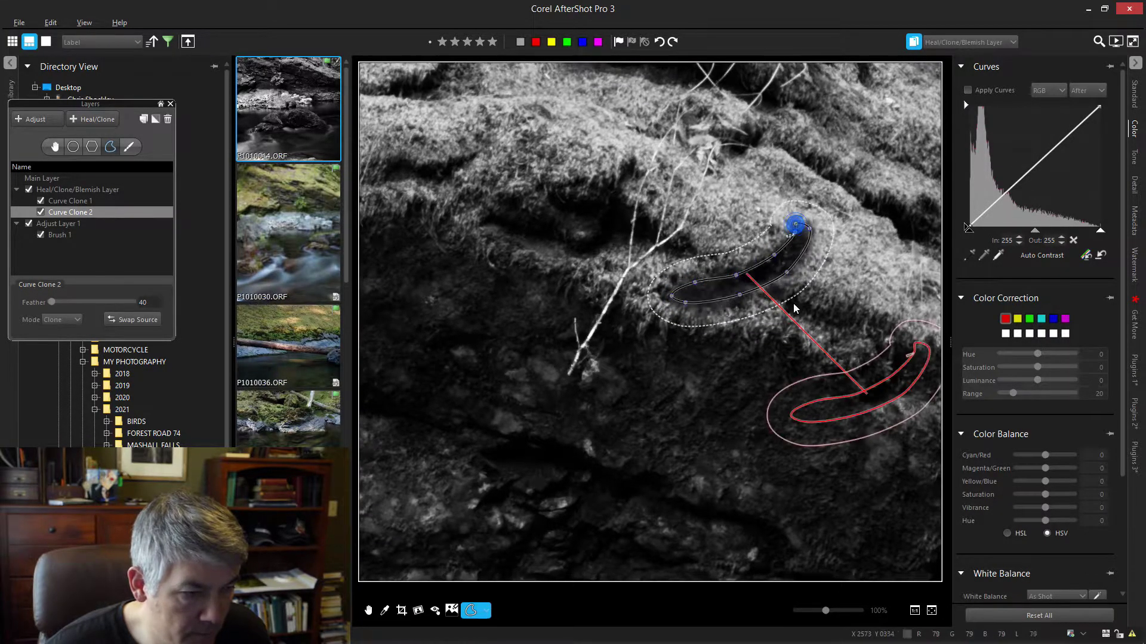
mouse_move(883, 392)
left_mouse_down()
mouse_move(869, 349)
mouse_move(770, 264)
mouse_move(739, 255)
left_mouse_up()
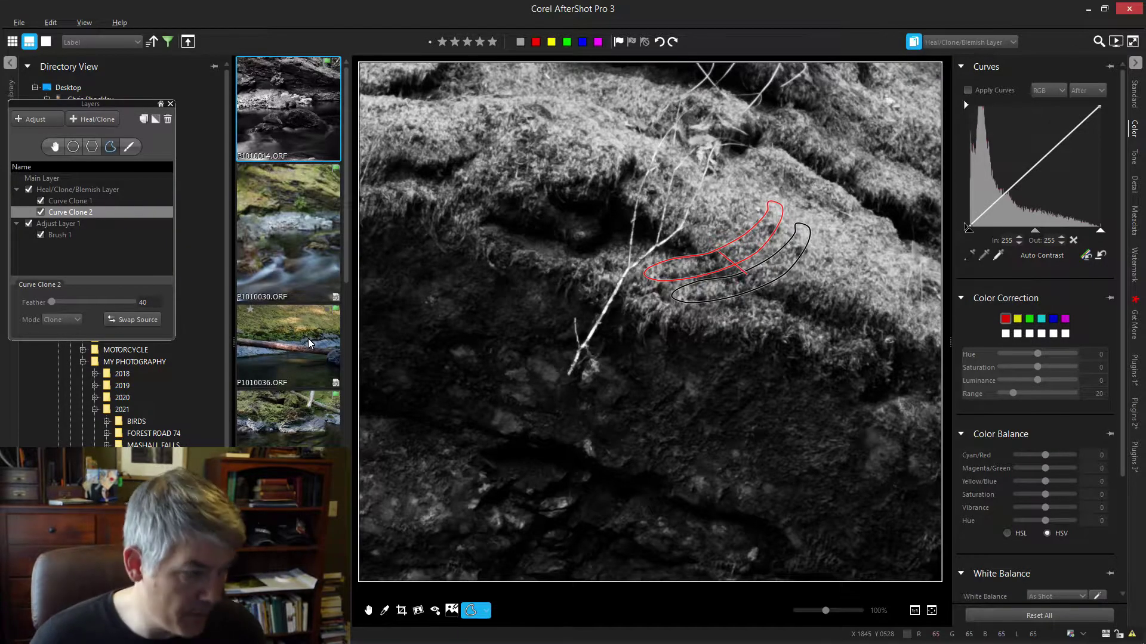
left_click(368, 609)
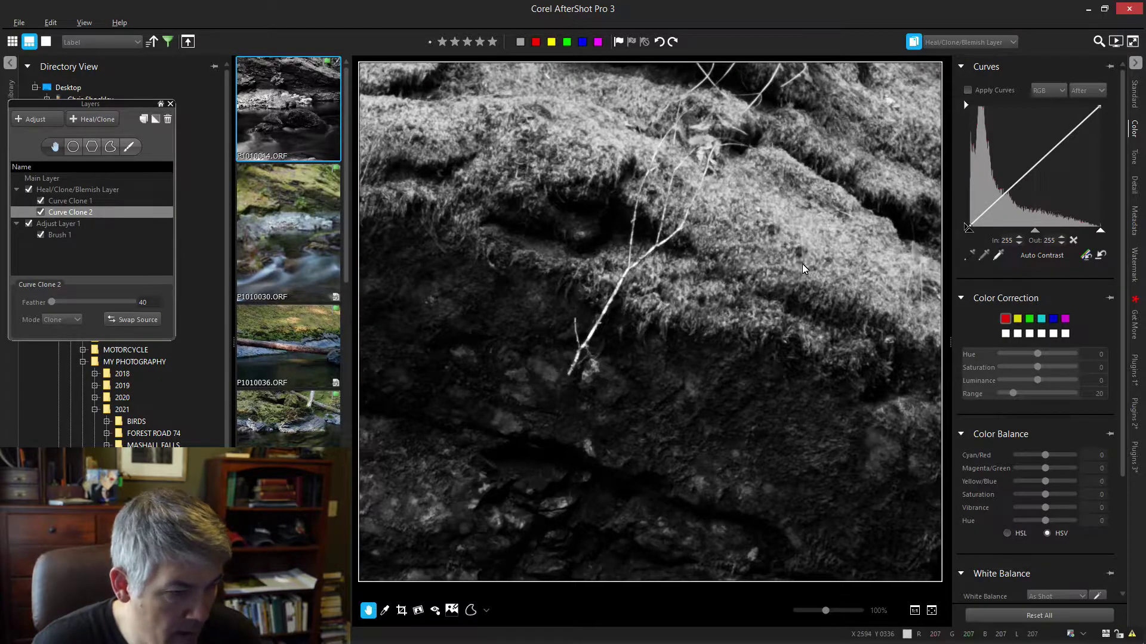
left_click(932, 611)
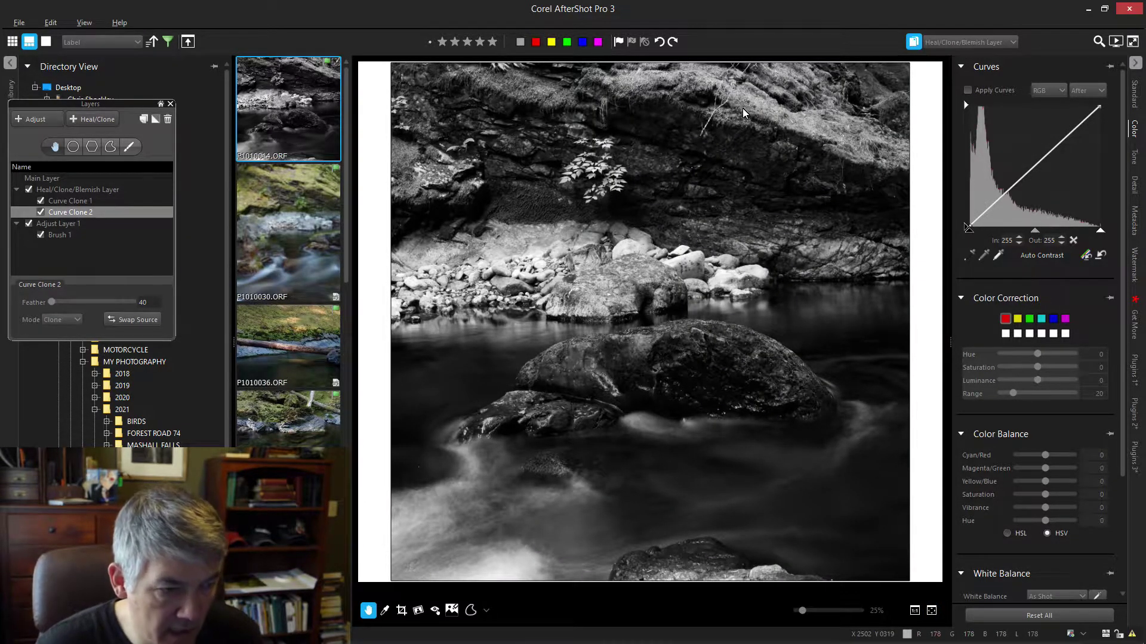
- Blend the upper end of the cloned twig area with a size 32, feather 19 circle clone sourced from the adjacent moss
left_click(742, 109)
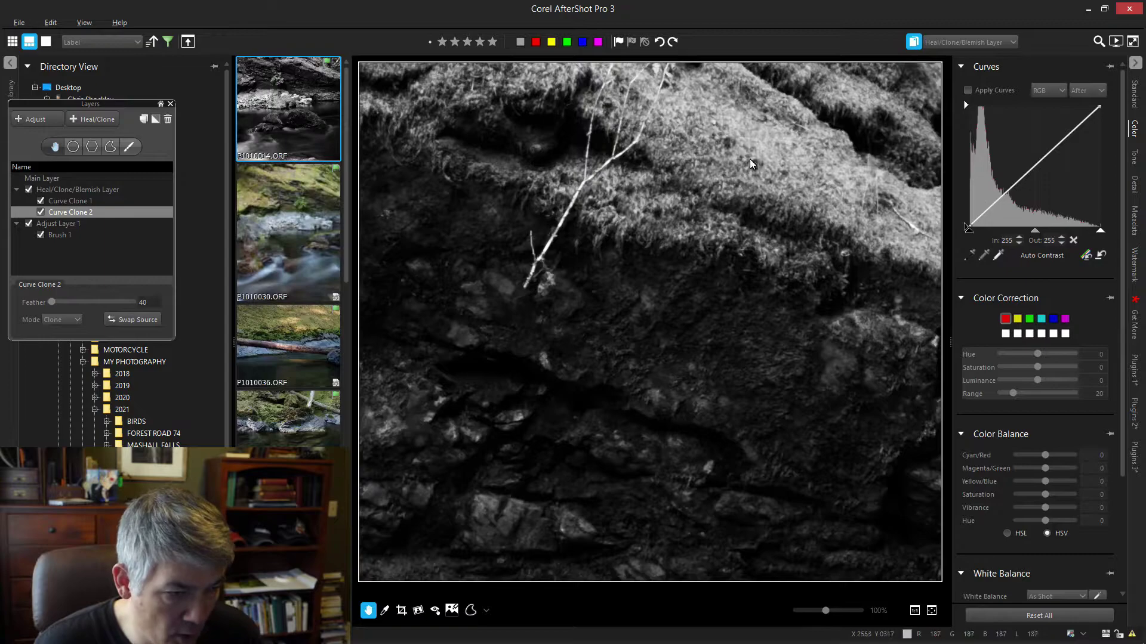
scroll(758, 148, "up", 2)
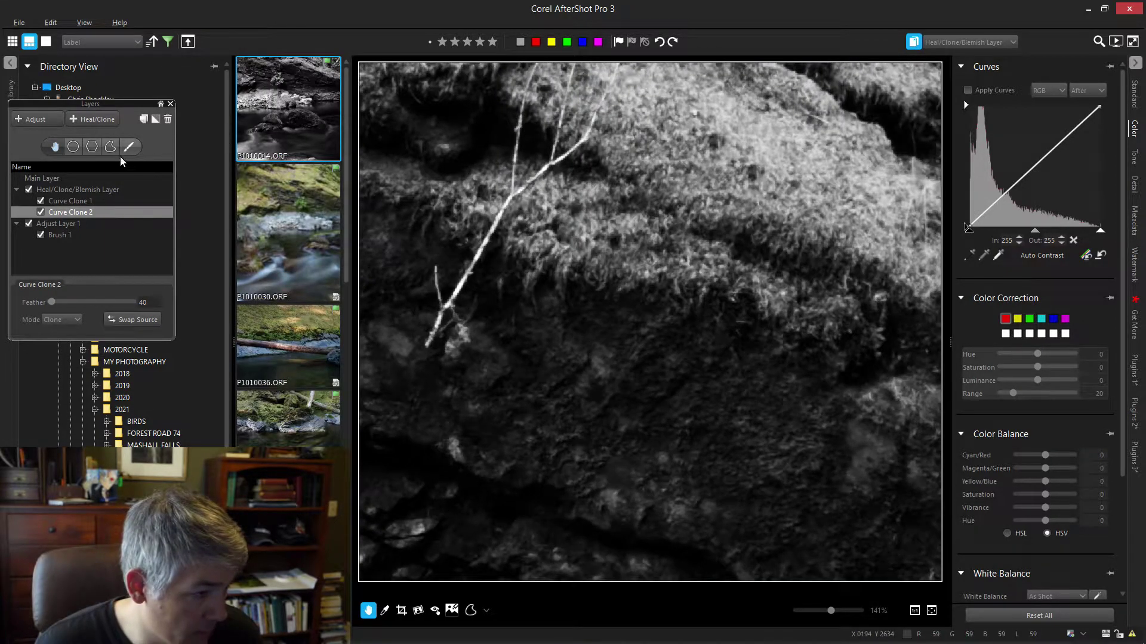
left_click(73, 147)
left_click(817, 194)
left_click_drag(817, 195, 758, 173)
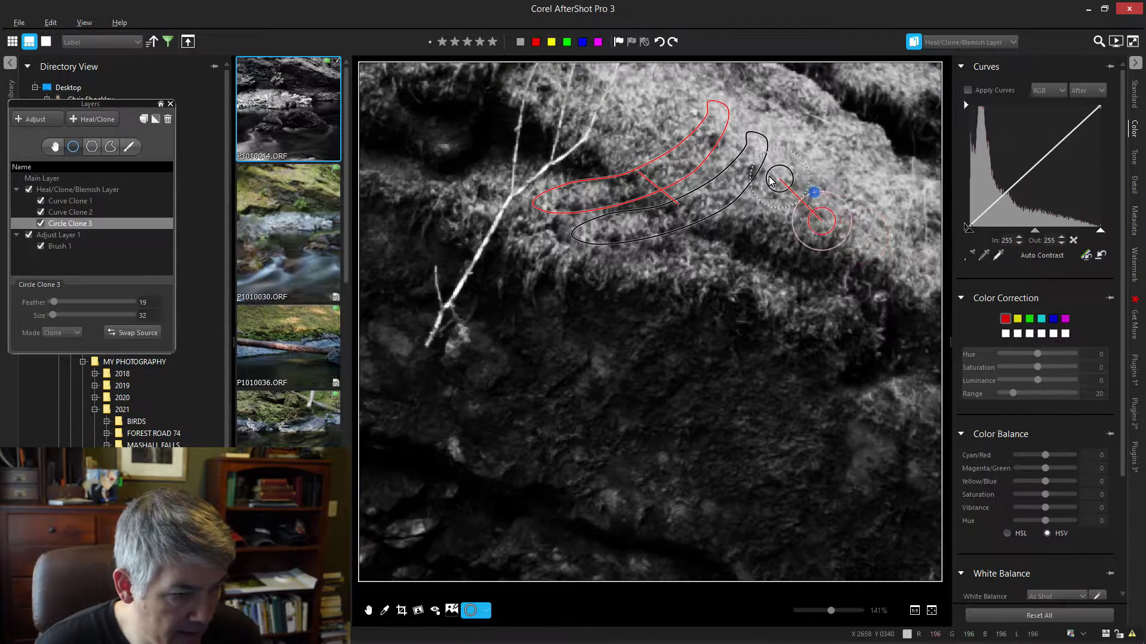
left_click_drag(815, 229, 824, 201)
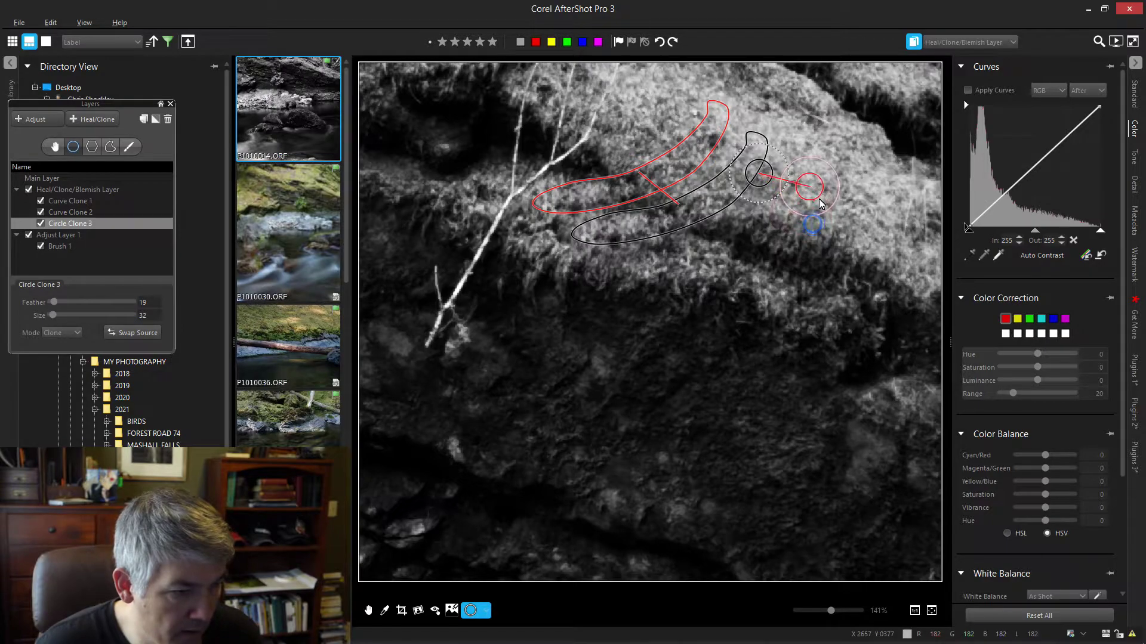
- Cover the lower end of the cloned twig area with another size 32 circle clone sourced from nearby moss
left_click(721, 274)
mouse_move(721, 274)
left_mouse_down()
mouse_move(696, 251)
mouse_move(604, 250)
mouse_move(618, 236)
left_mouse_up()
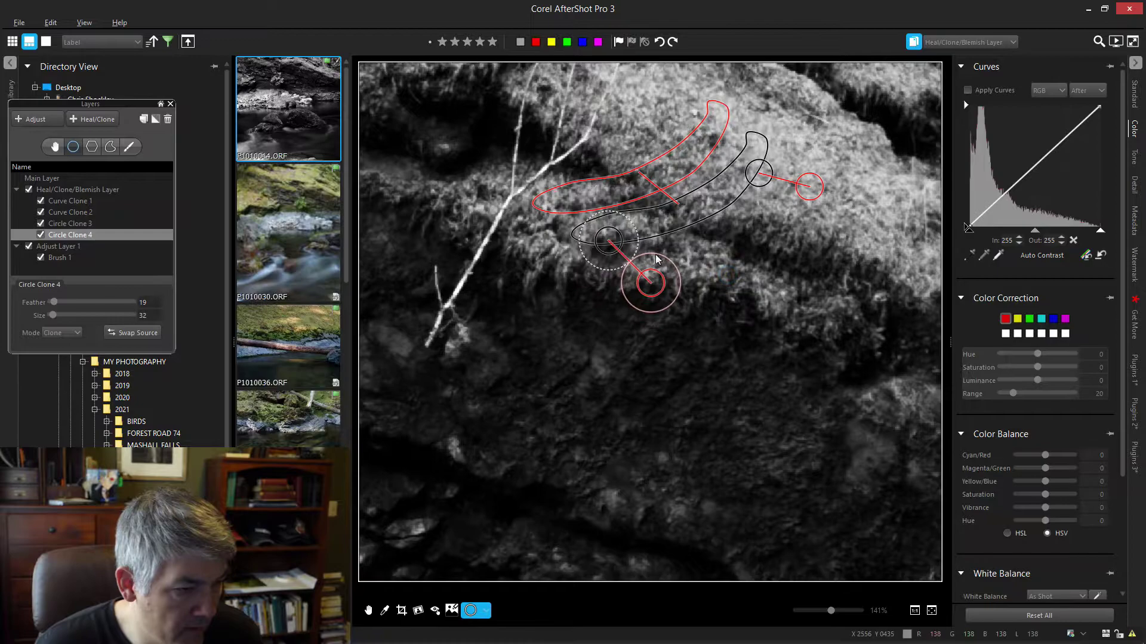
left_click_drag(659, 293, 702, 263)
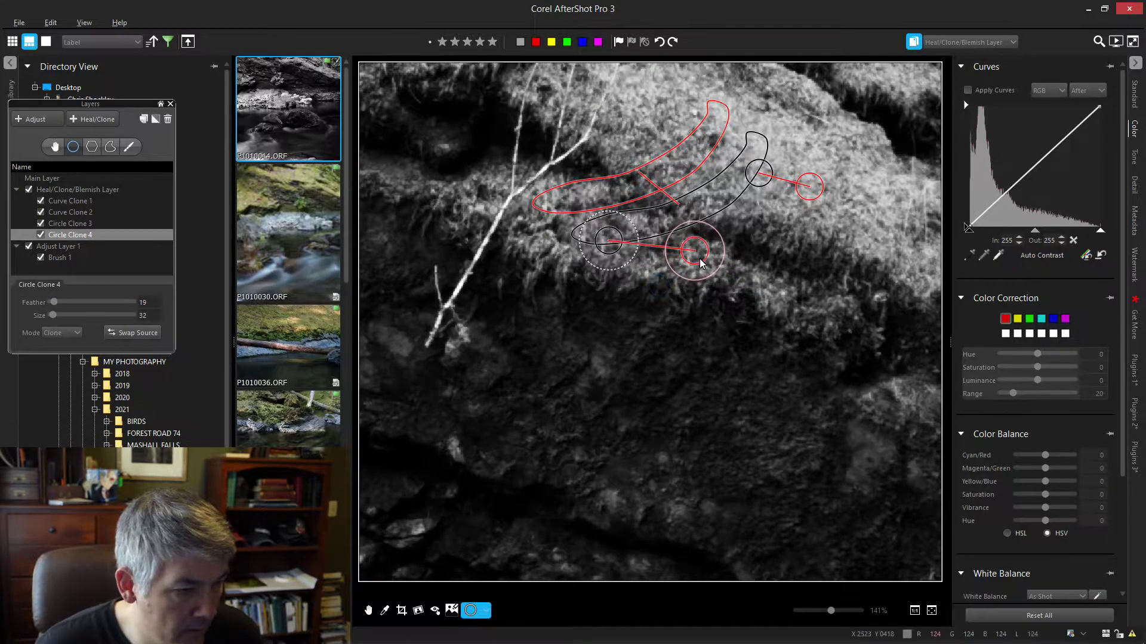
left_click(369, 610)
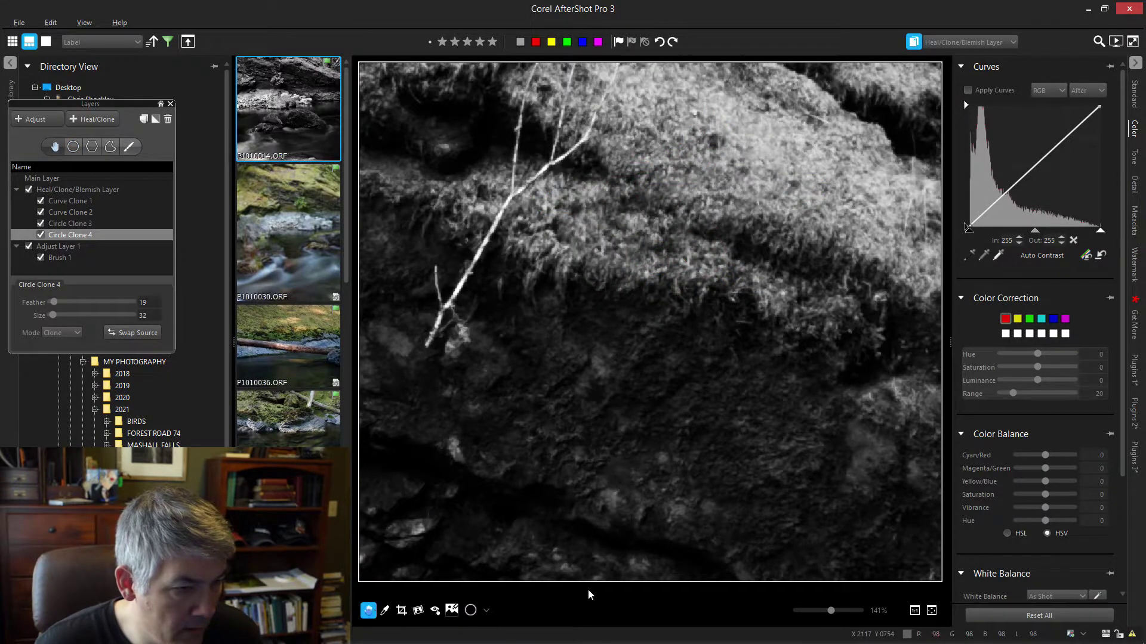
left_click(931, 611)
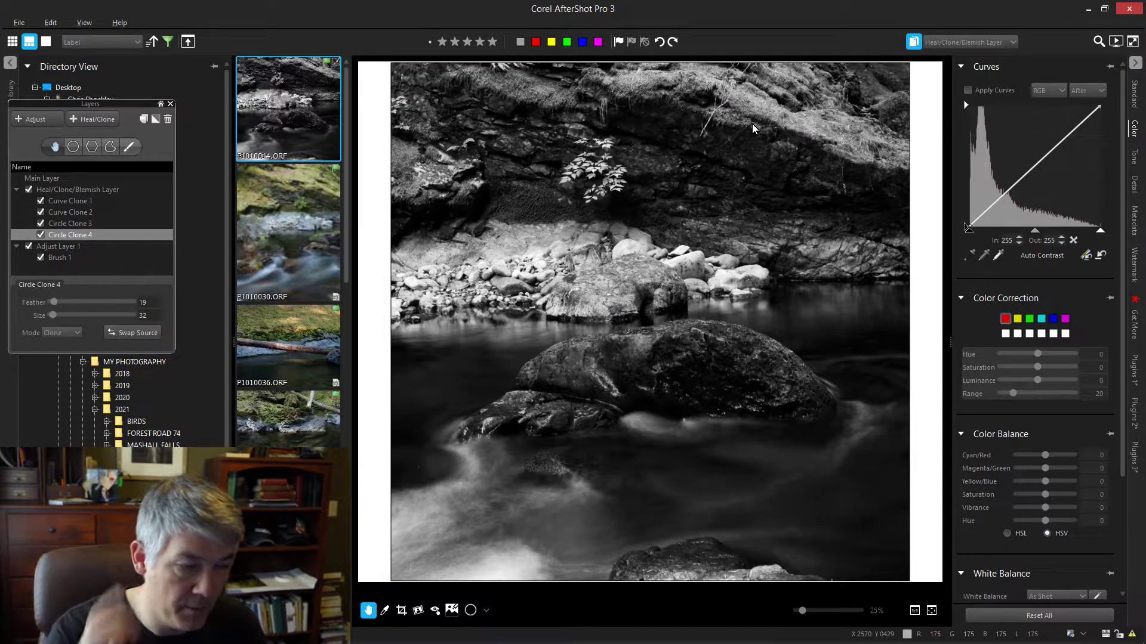
- Outline the forked twig end hanging over the dark rock face with a curve clone region and source it from the rock beside it
scroll(751, 123, "up", 3)
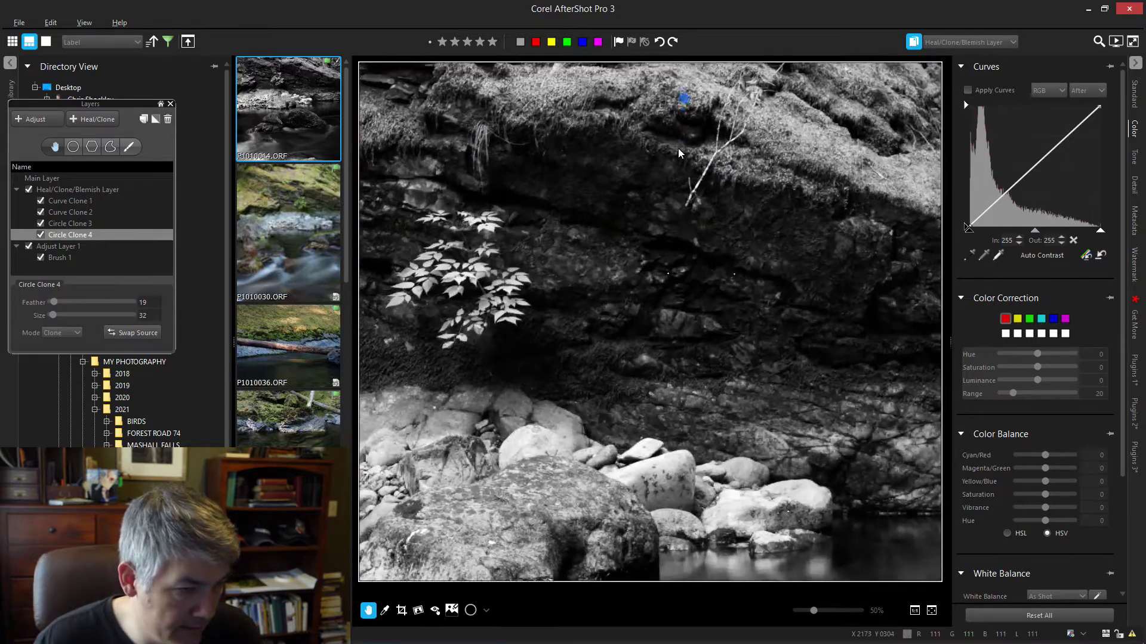
scroll(656, 161, "up", 2)
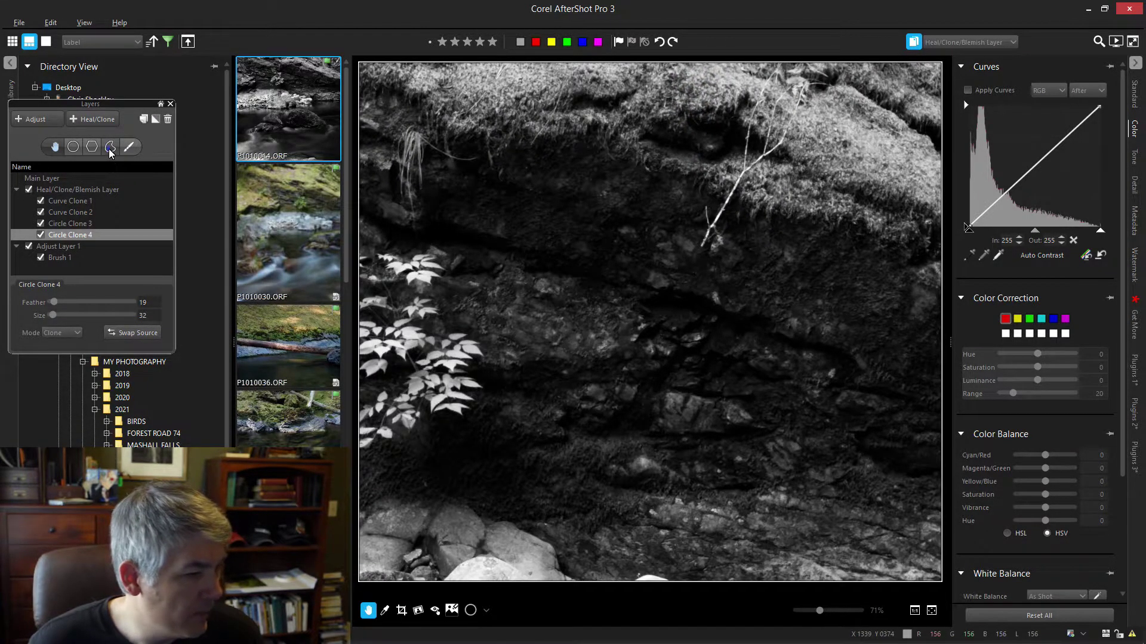
left_click(109, 149)
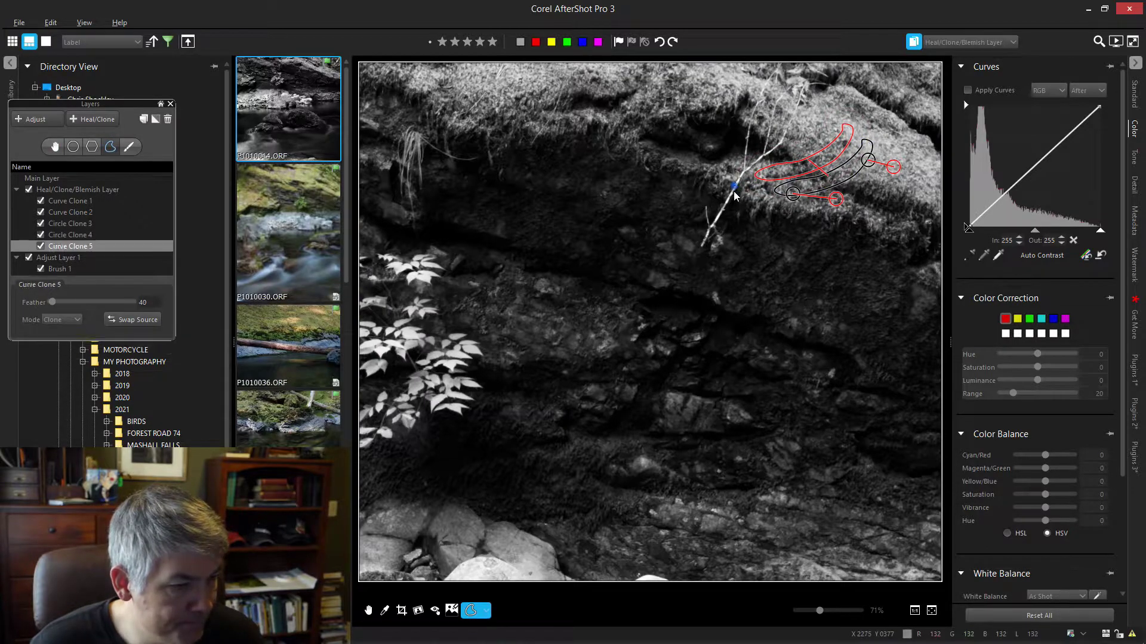
mouse_move(735, 196)
left_mouse_down()
mouse_move(704, 253)
mouse_move(708, 206)
mouse_move(710, 225)
left_mouse_up()
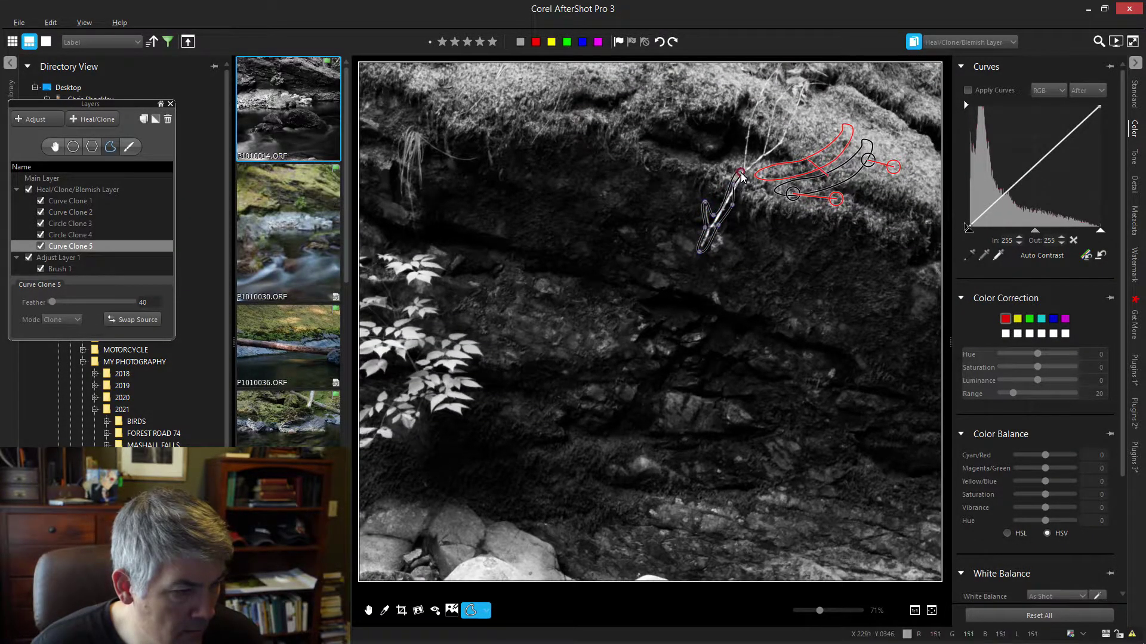
left_click_drag(821, 290, 766, 210)
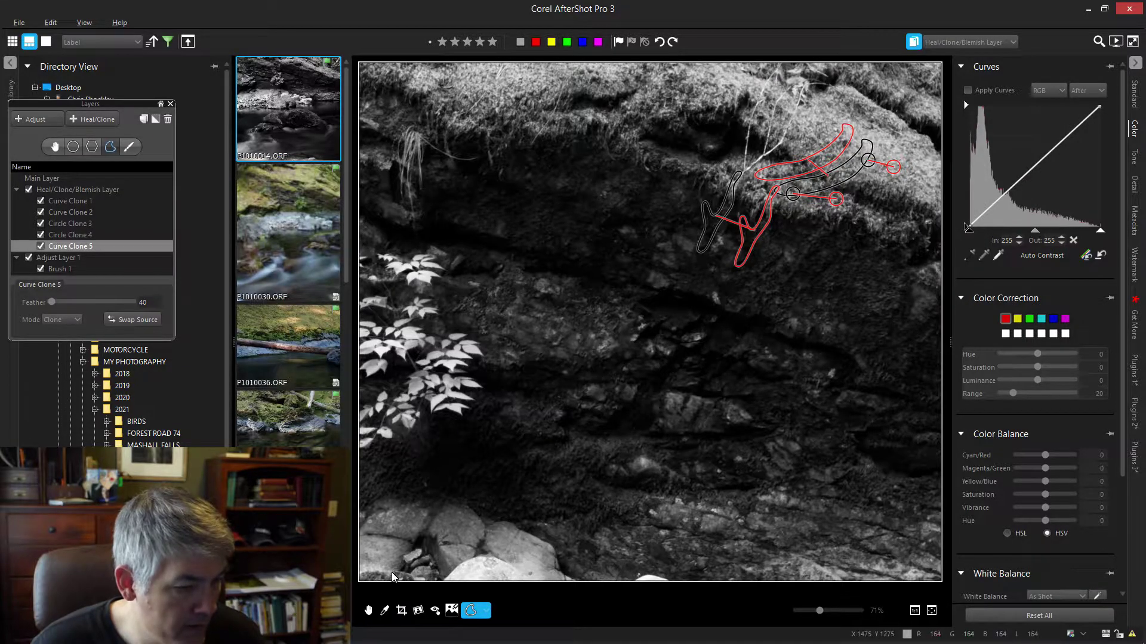
left_click(367, 611)
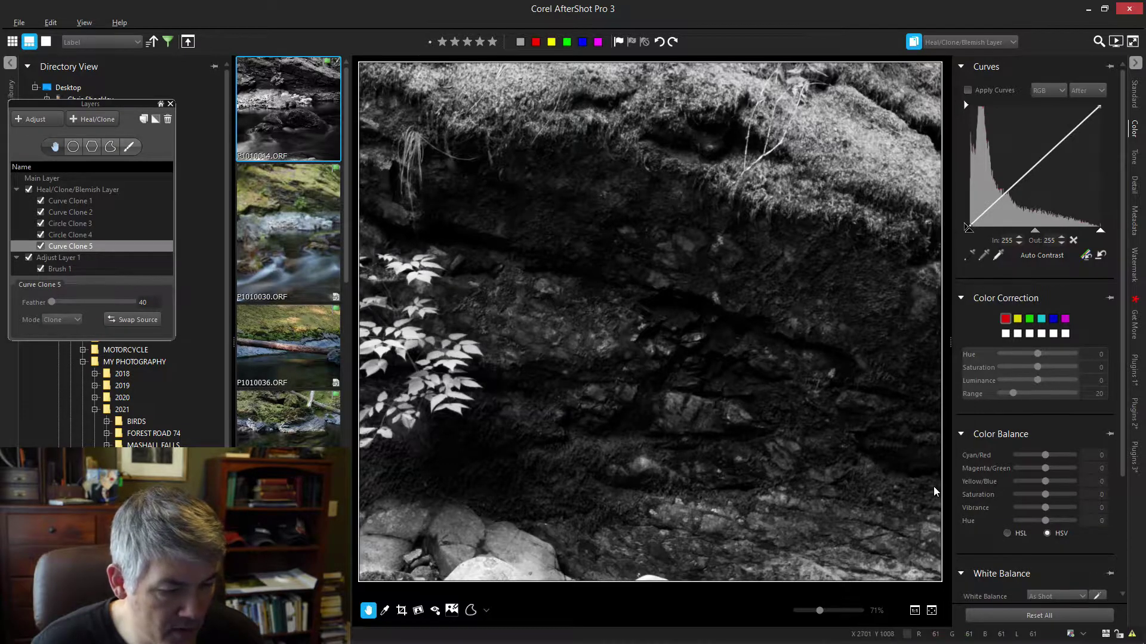
left_click(932, 611)
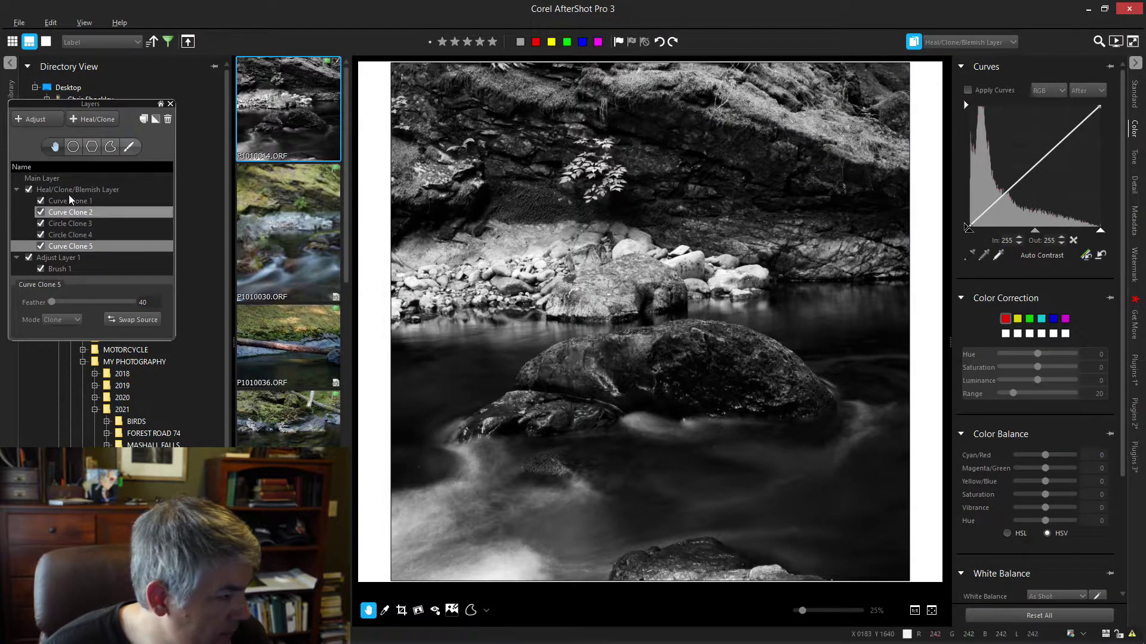
- Brighten the pale water swirl beside the large boulder with Brush 1 at size 149 and intensity 9, using the stroke overlay as a guide
left_click(73, 268)
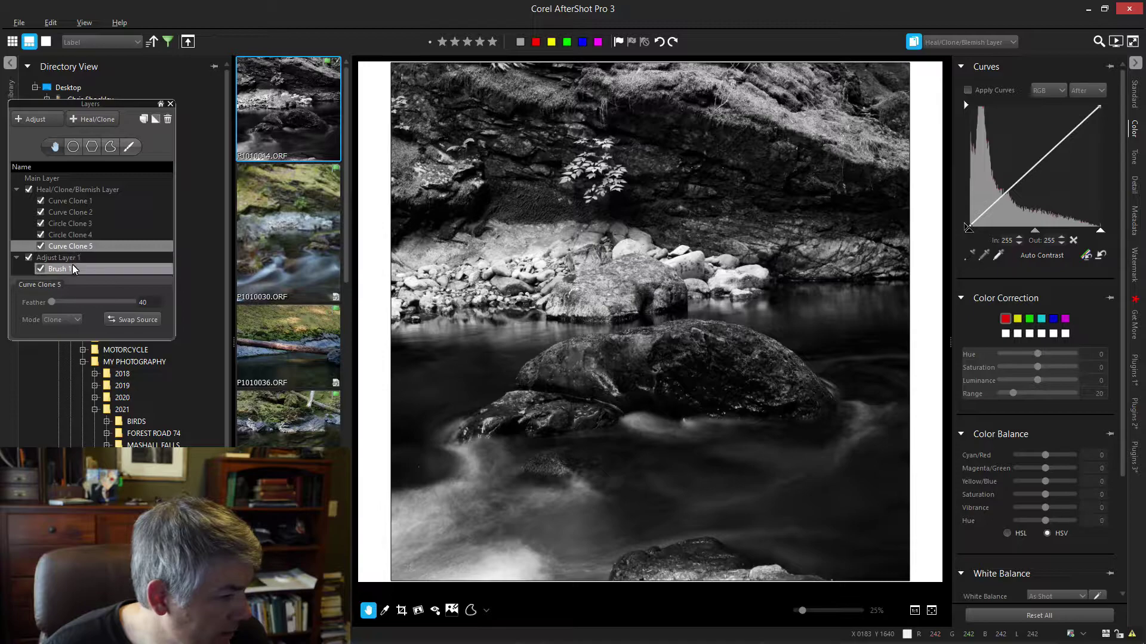
left_click(123, 148)
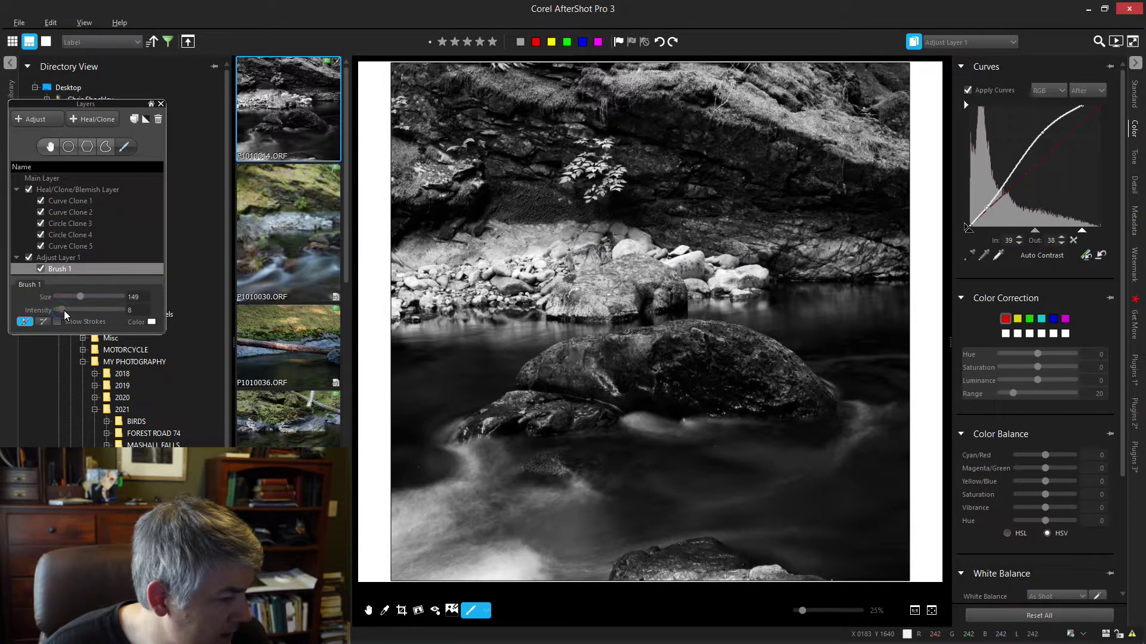
left_click(56, 323)
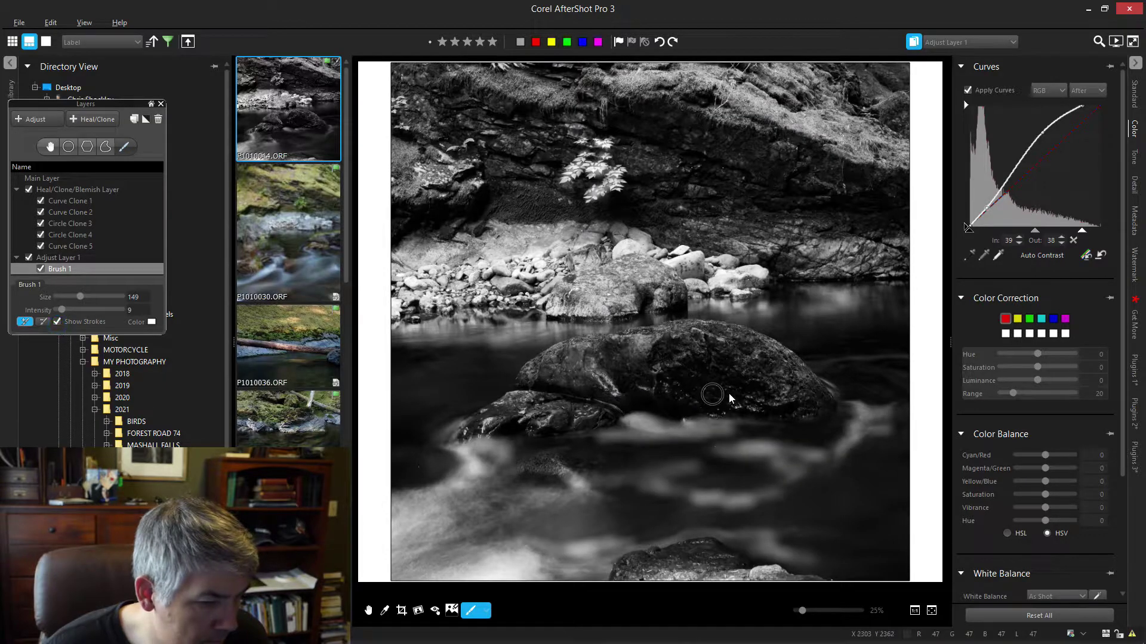
left_click(873, 418)
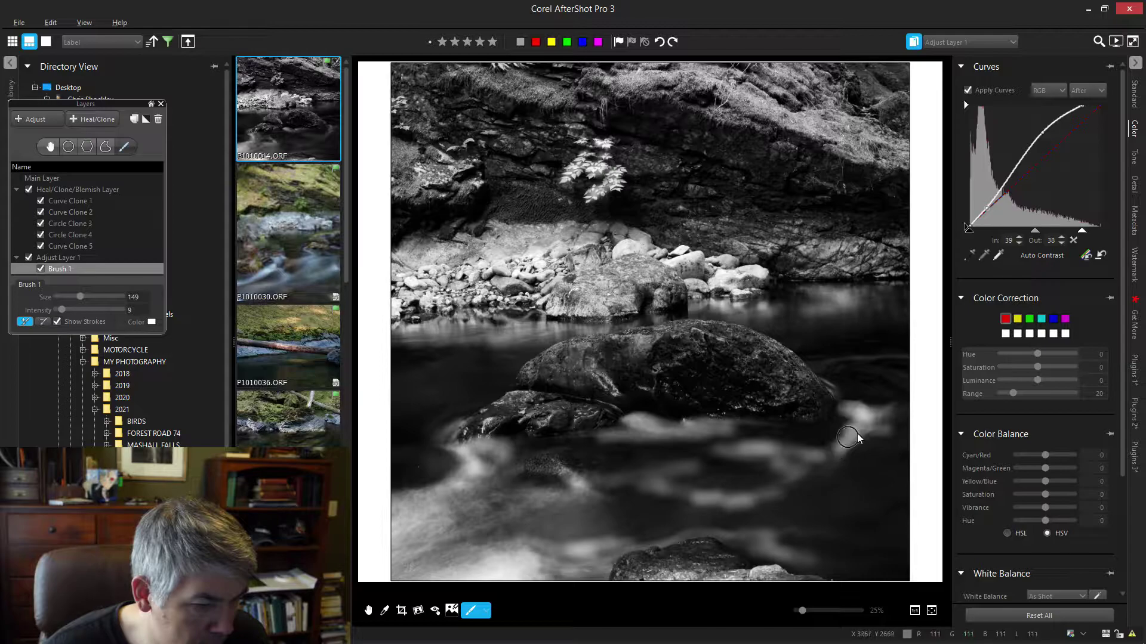
left_click(827, 457)
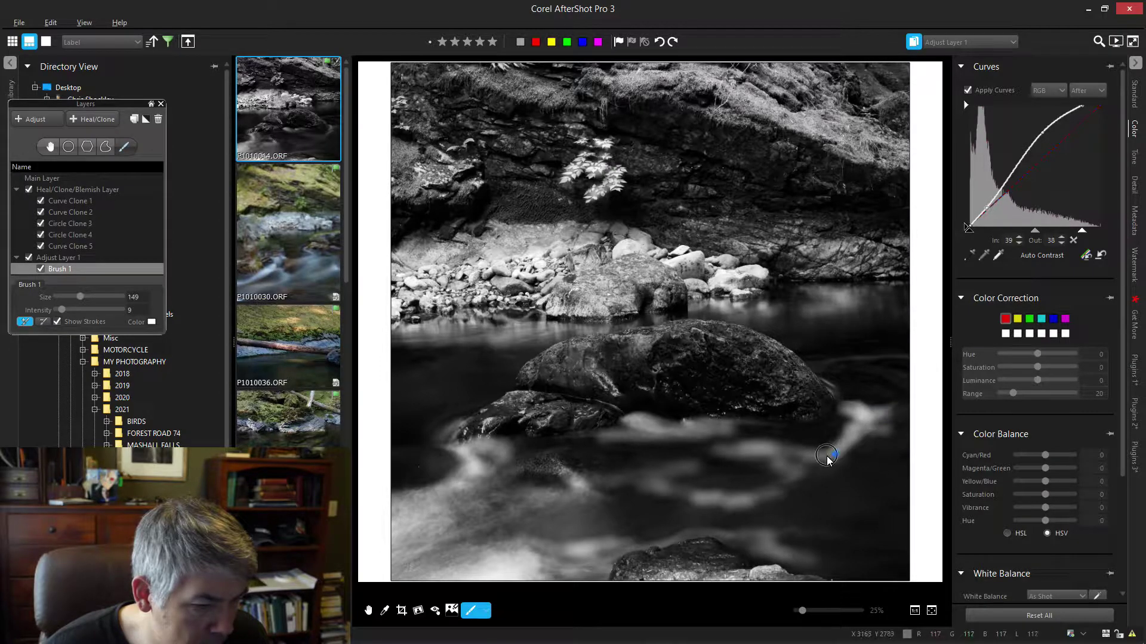
left_click(58, 322)
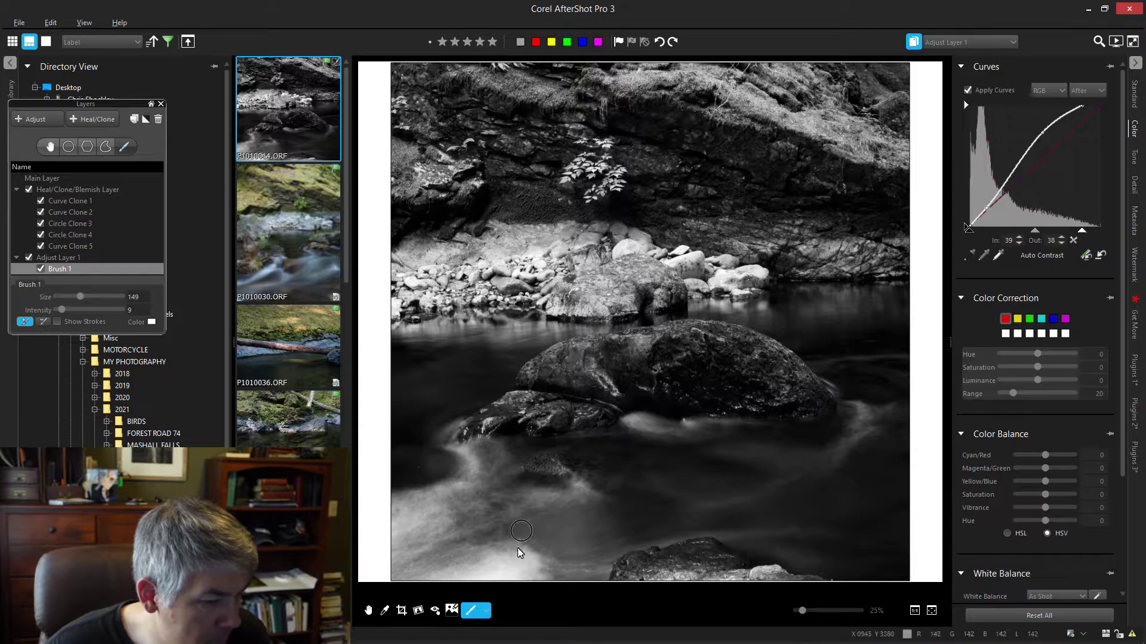
left_click(368, 614)
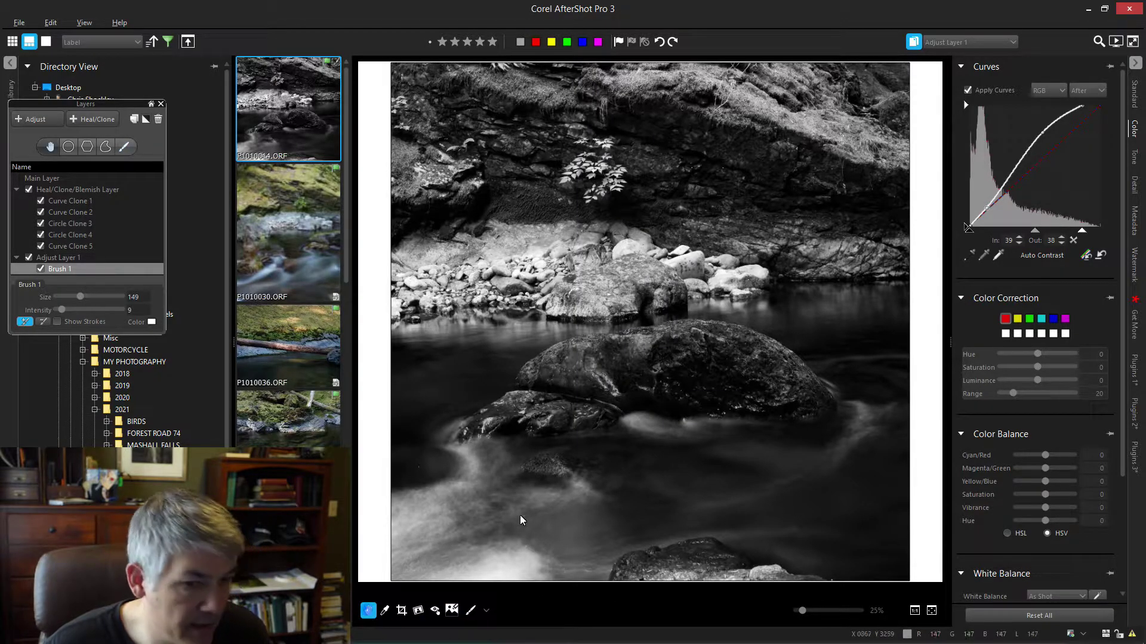
- Enable Vigne vignetting on the main layer with strength -41, size 43 and transition 74
scroll(600, 460, "down", 1)
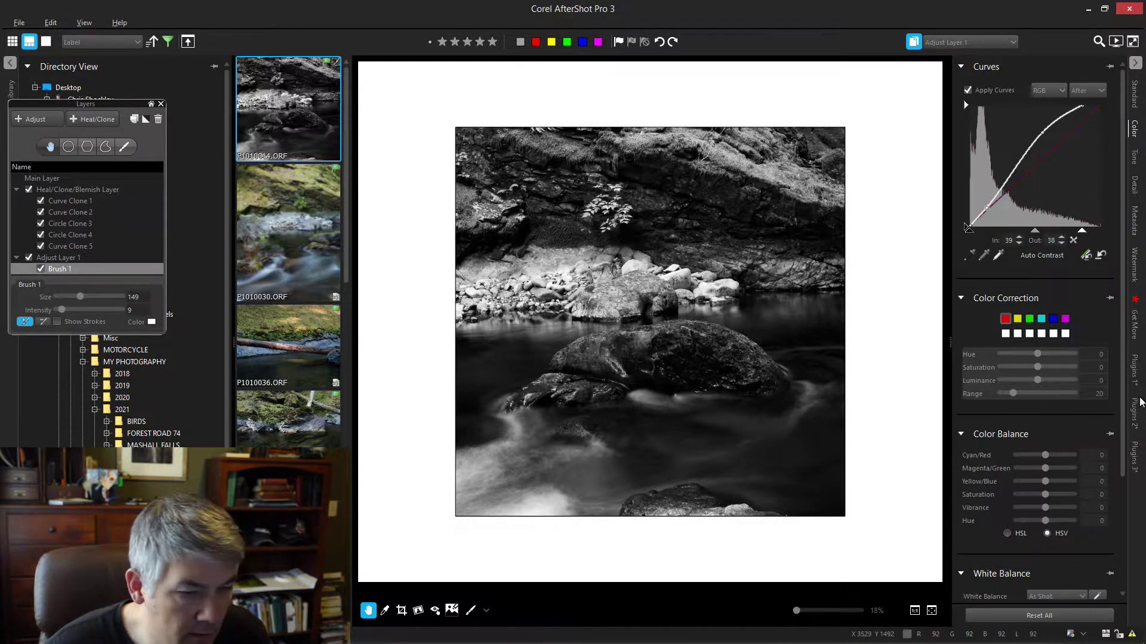
left_click(1136, 368)
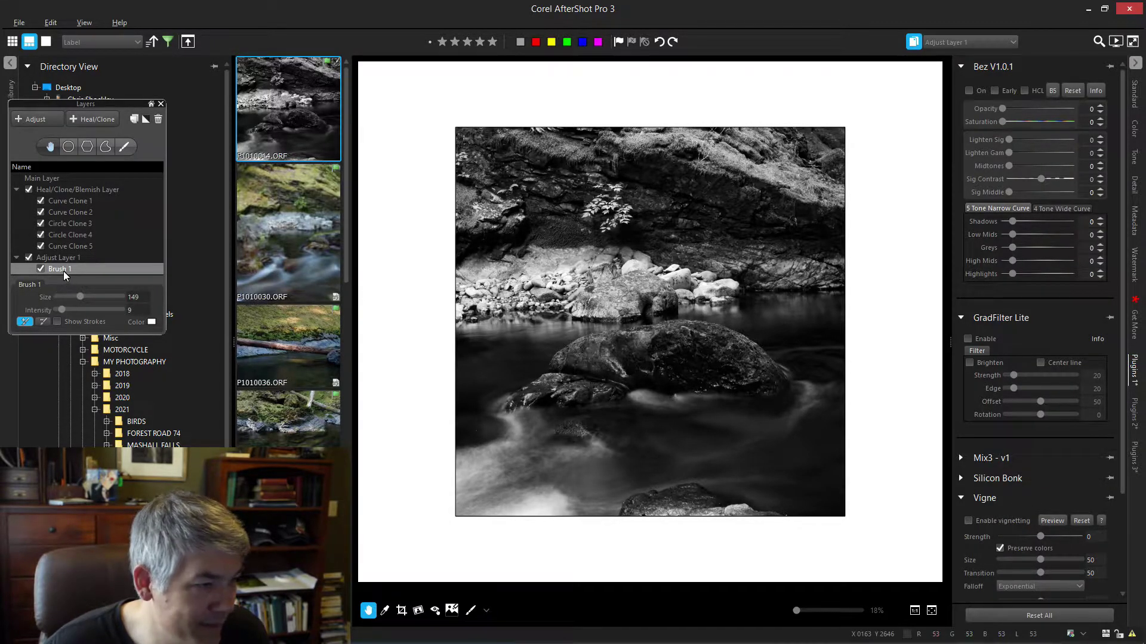
left_click(33, 178)
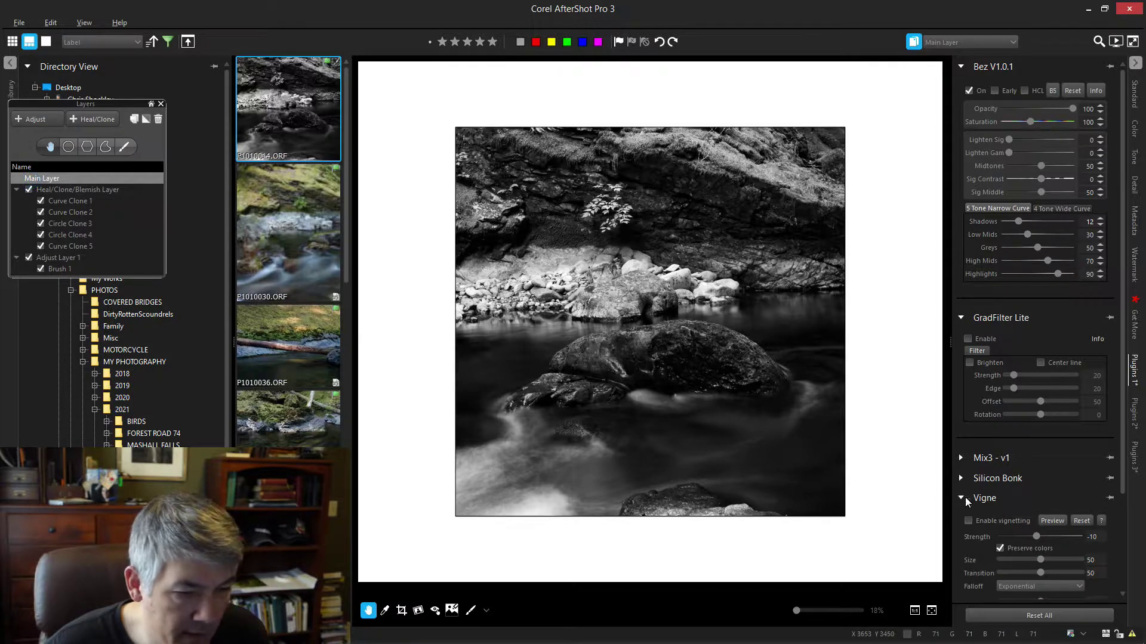
left_click(968, 520)
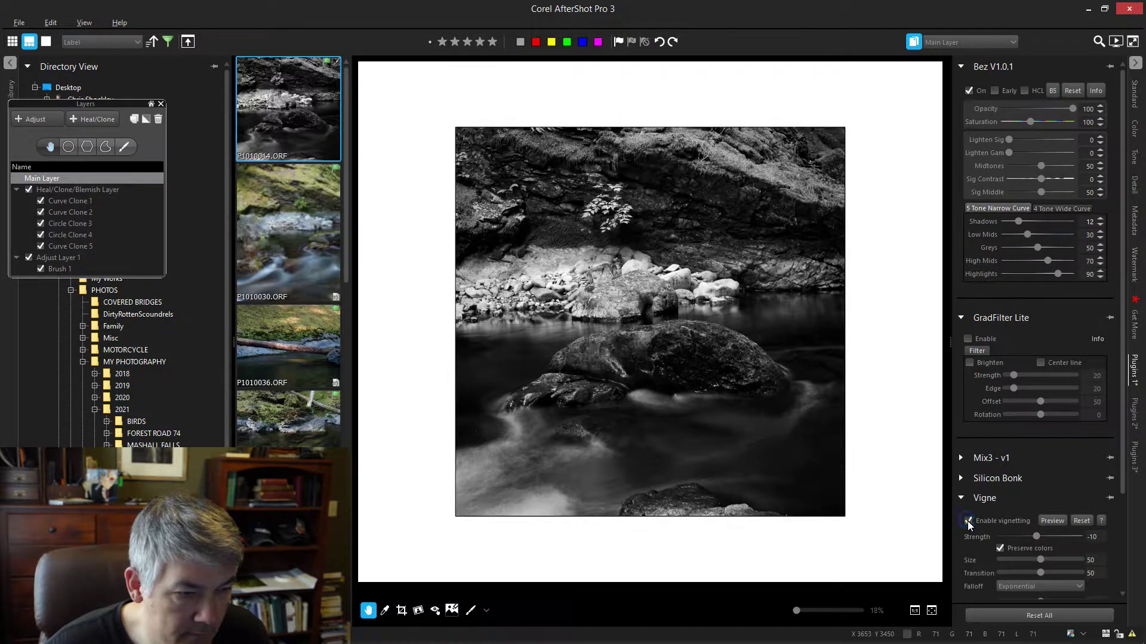
left_click_drag(1037, 537, 1024, 540)
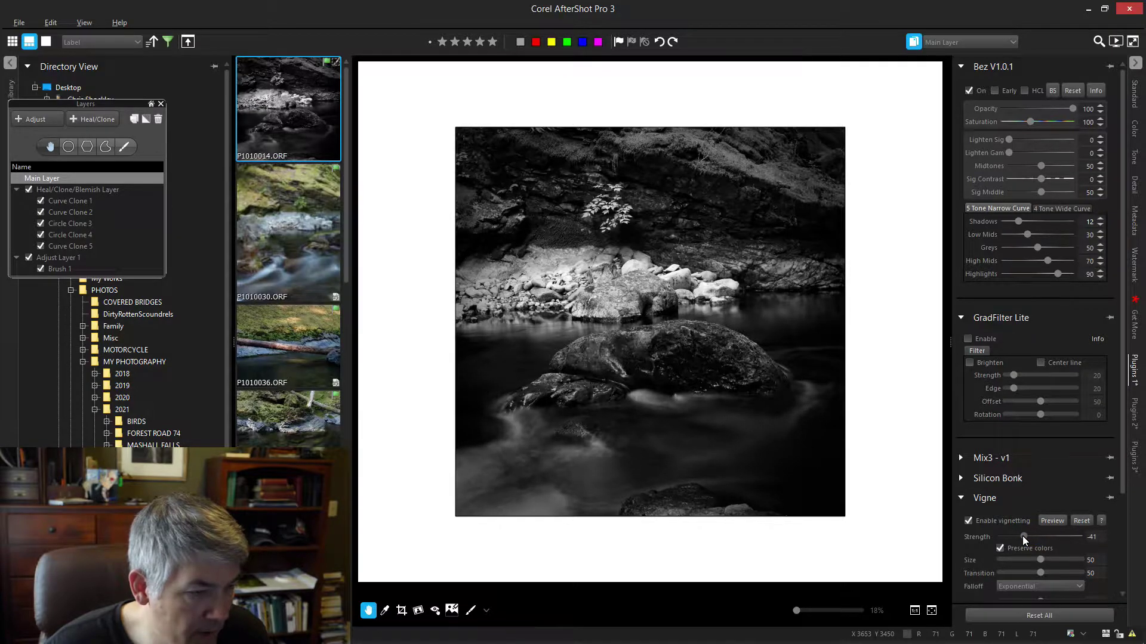
left_click_drag(1040, 559, 1052, 574)
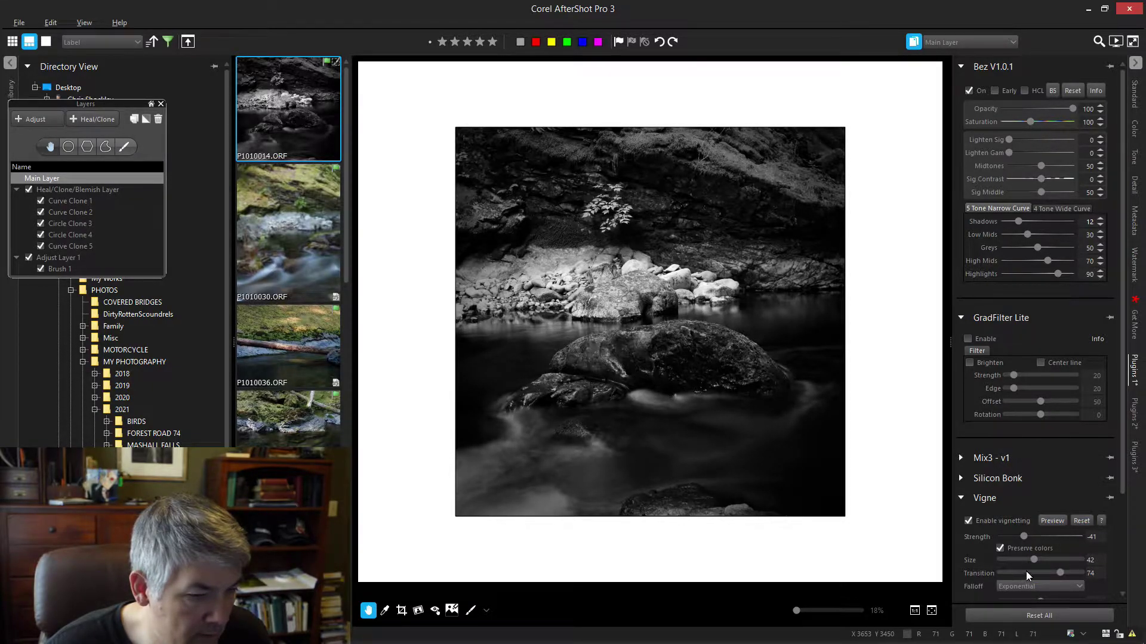
left_click_drag(1035, 560, 1036, 560)
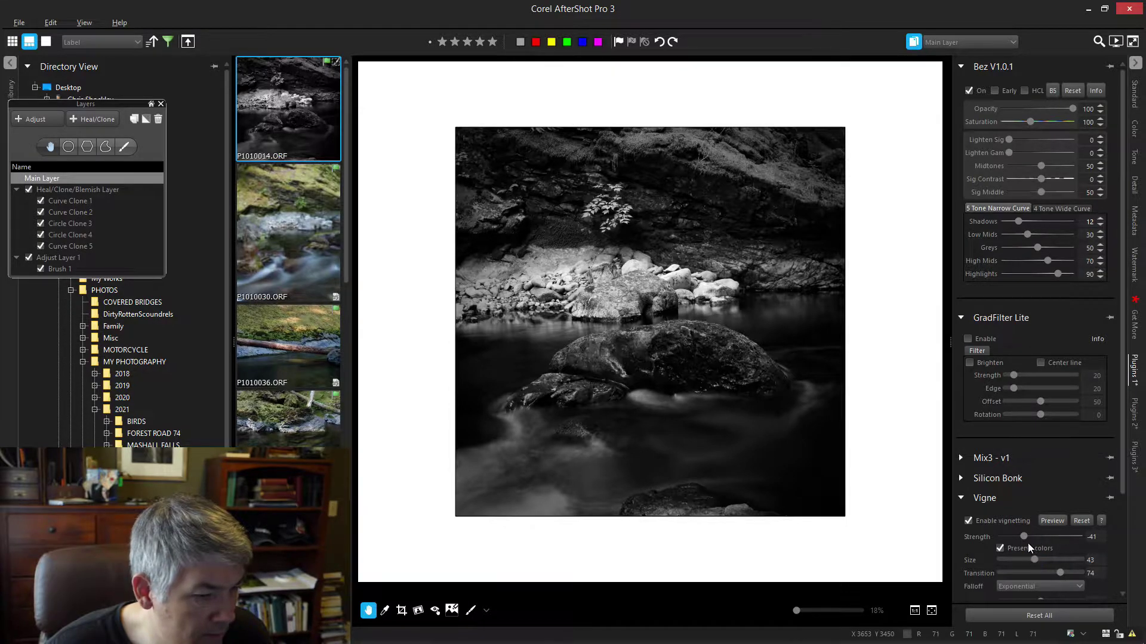
- Try vignette strengths of -31 and -74 on the full image, and settle on -10
left_click_drag(1025, 538, 1031, 543)
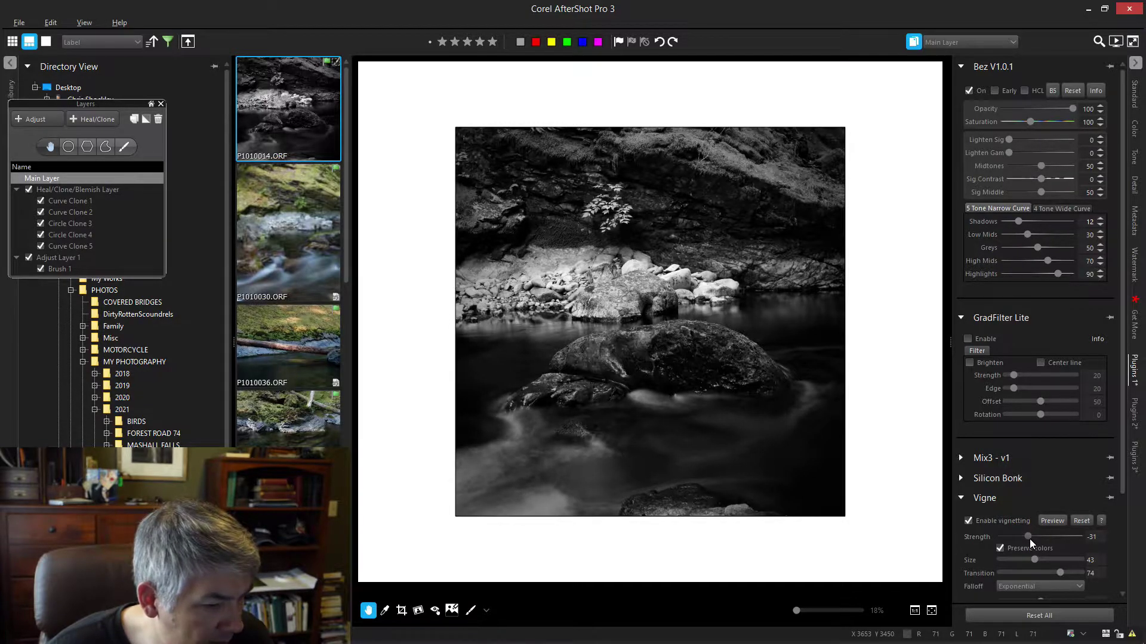
left_click_drag(1024, 539, 1012, 538)
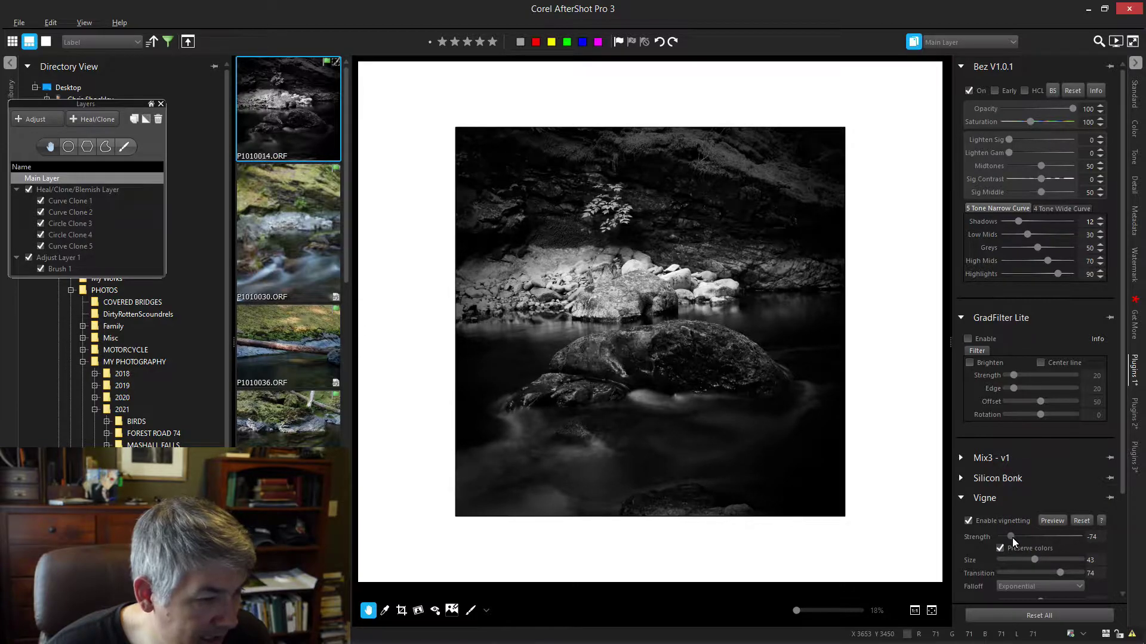
left_click(931, 610)
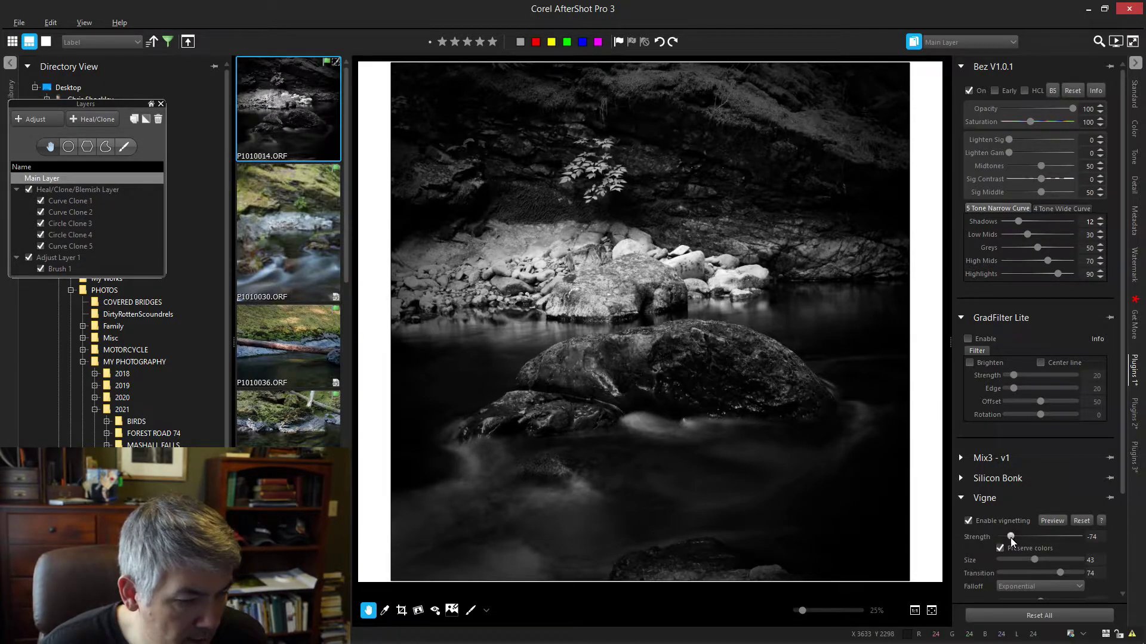
left_click_drag(1008, 538, 1037, 539)
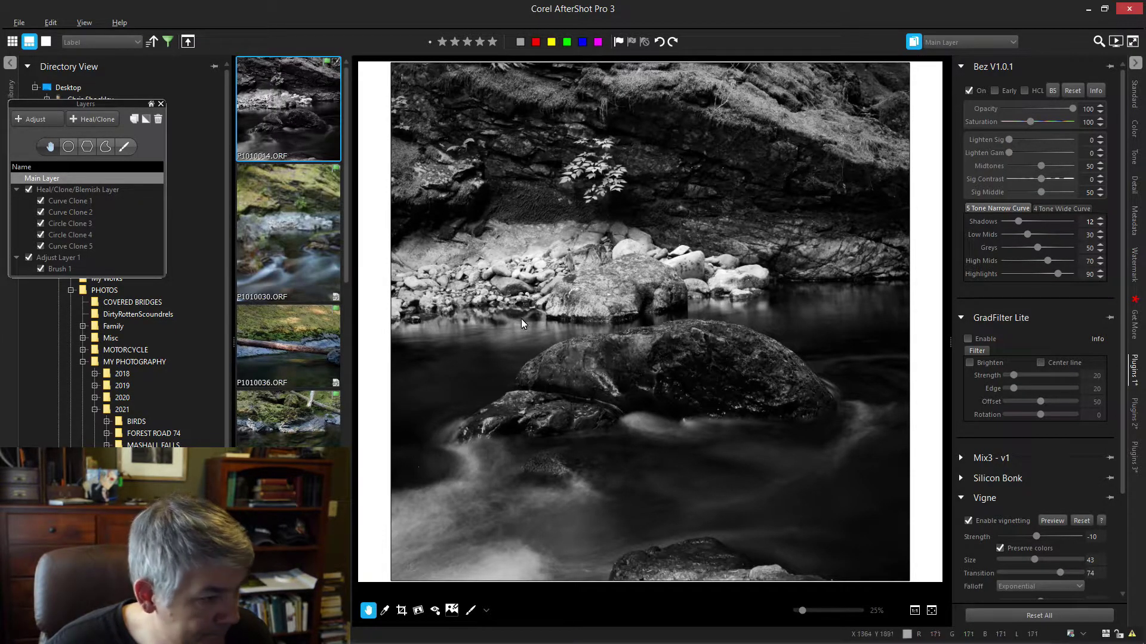
scroll(707, 338, "down", 1)
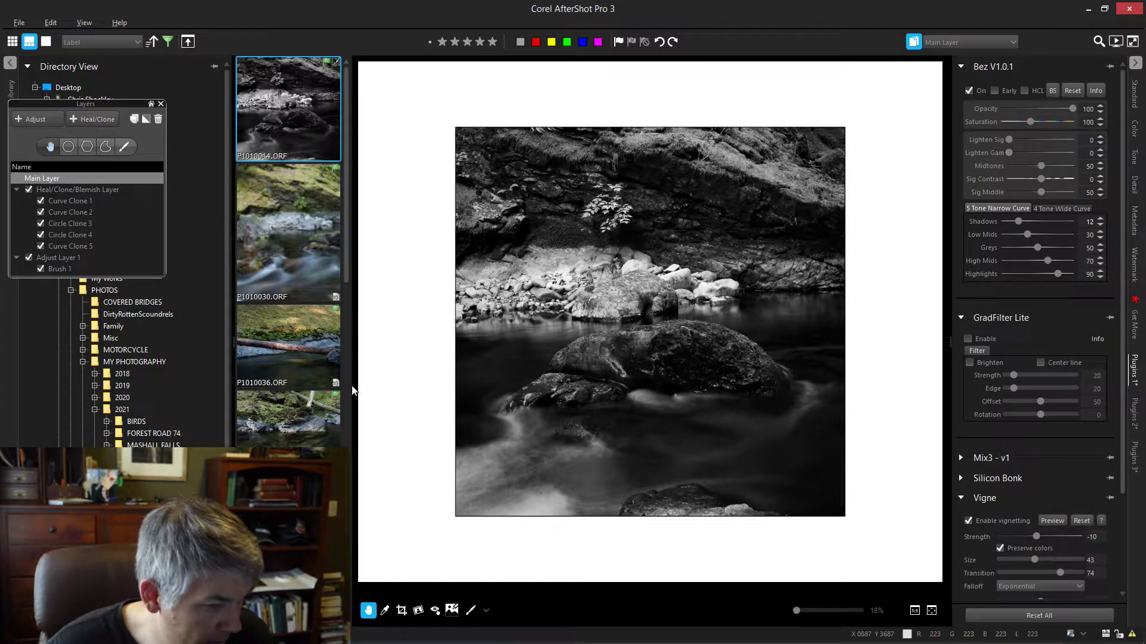
- Create a new version of the photo and tighten its square crop to 3419 by 3419 pixels, excluding the rock at the lower edge
key("ctrl+shift+n")
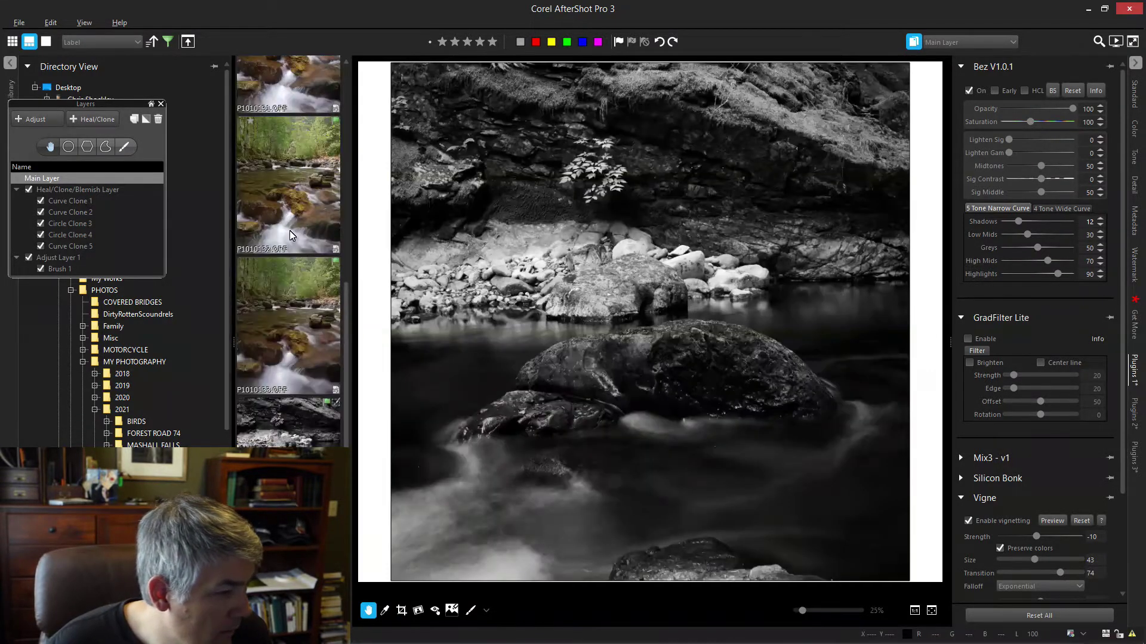
left_click(401, 611)
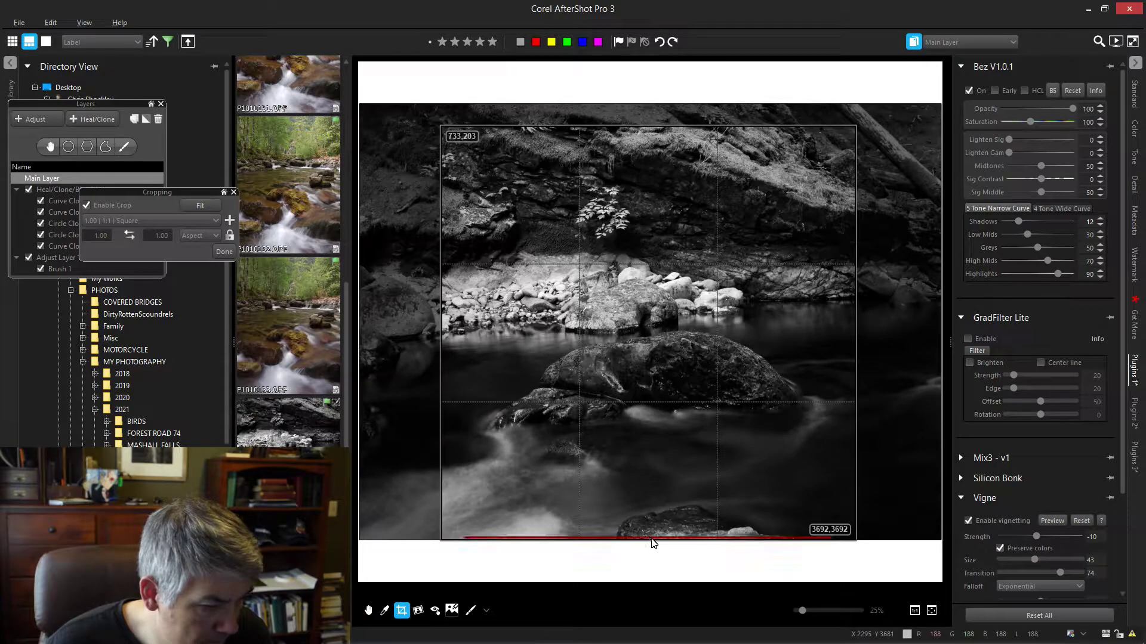
left_click_drag(651, 538, 643, 505)
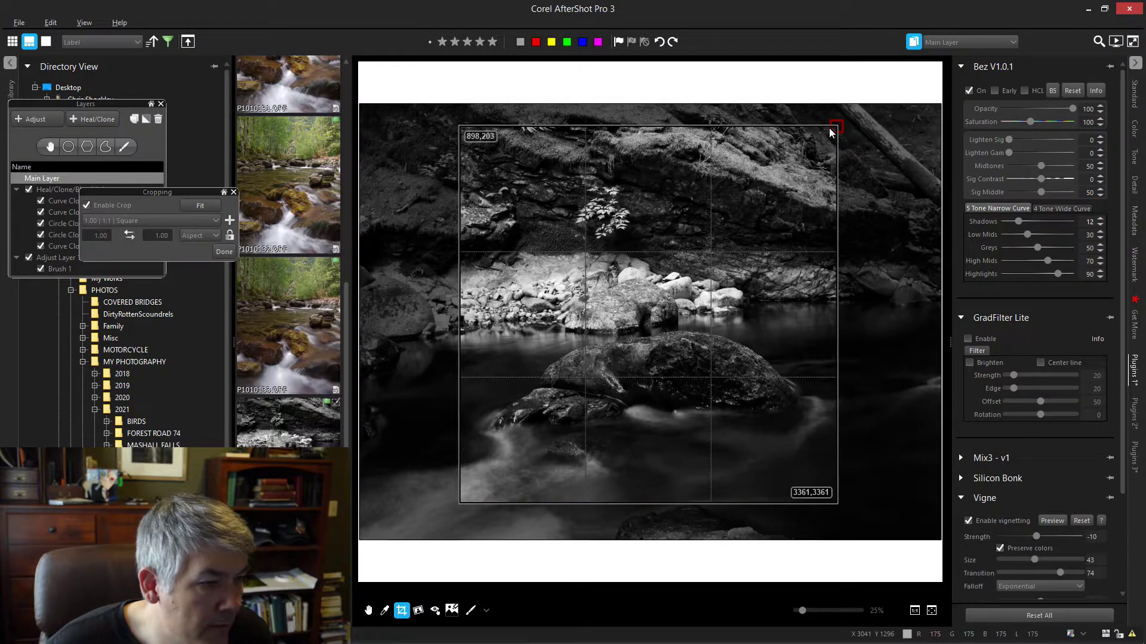
left_click_drag(834, 131, 844, 120)
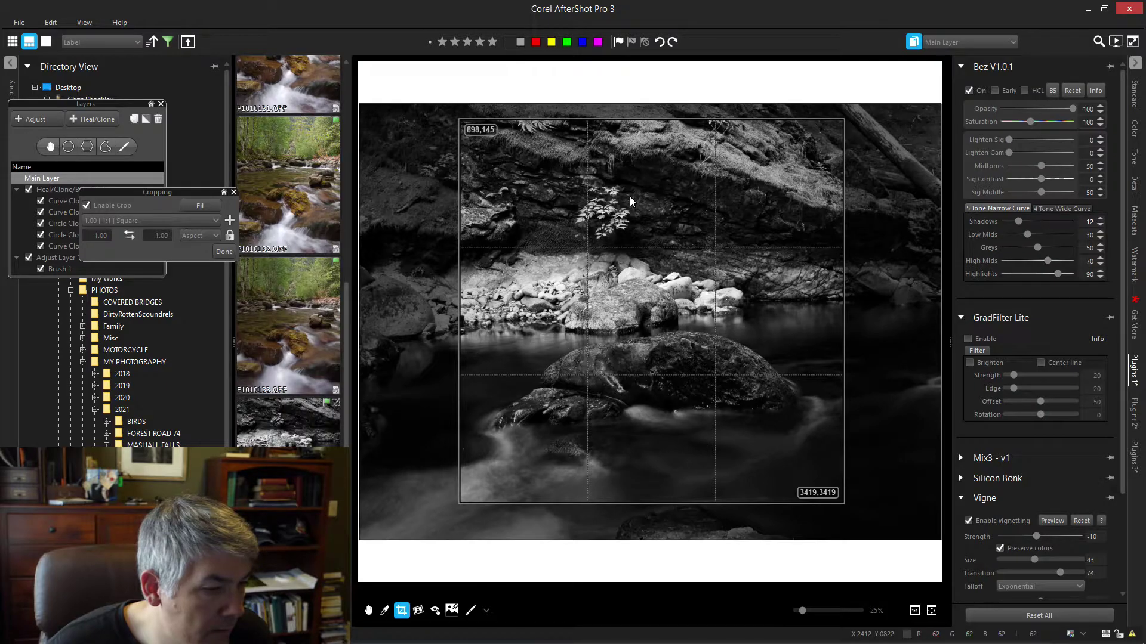
left_click_drag(658, 275, 656, 274)
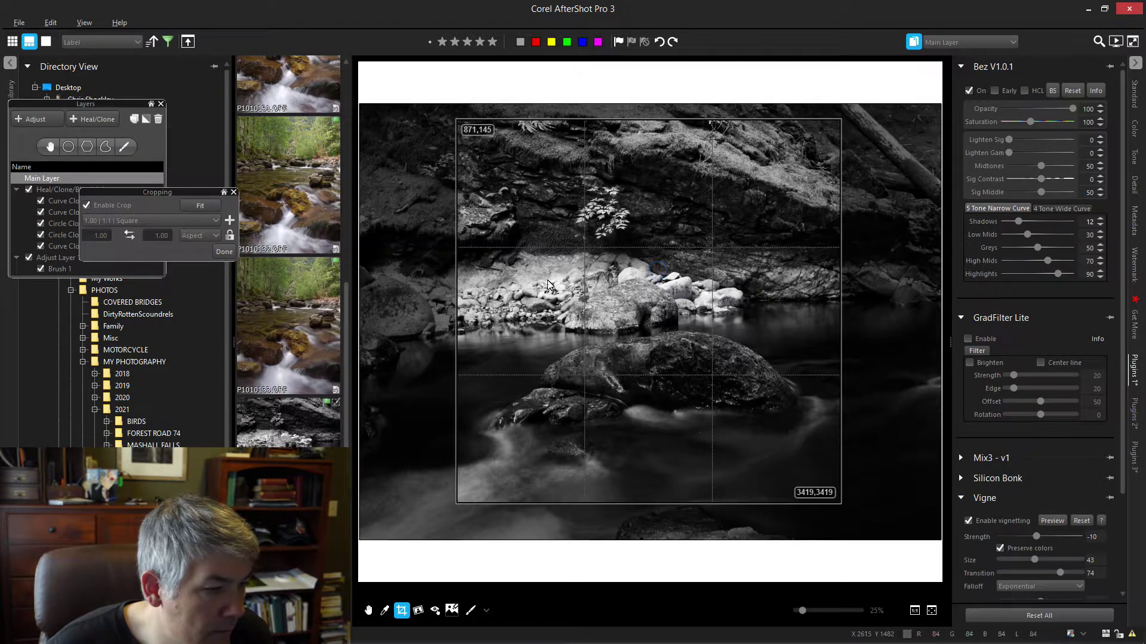
left_click(227, 253)
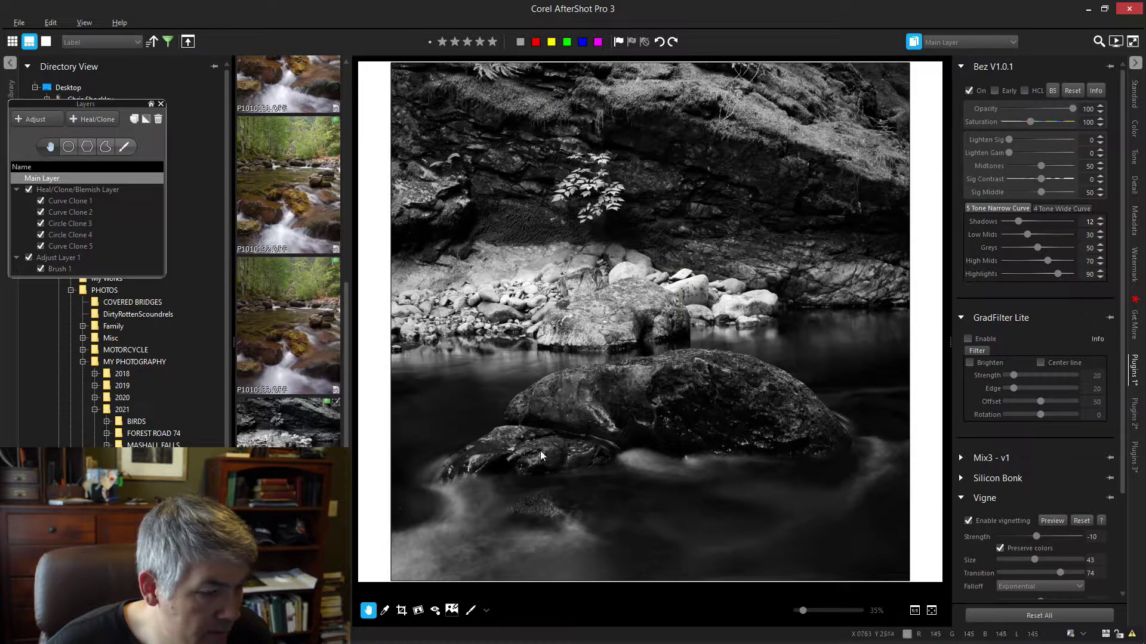
- Compare the recropped version with the original crop and strengthen the vignette on the recropped version
left_click(931, 610)
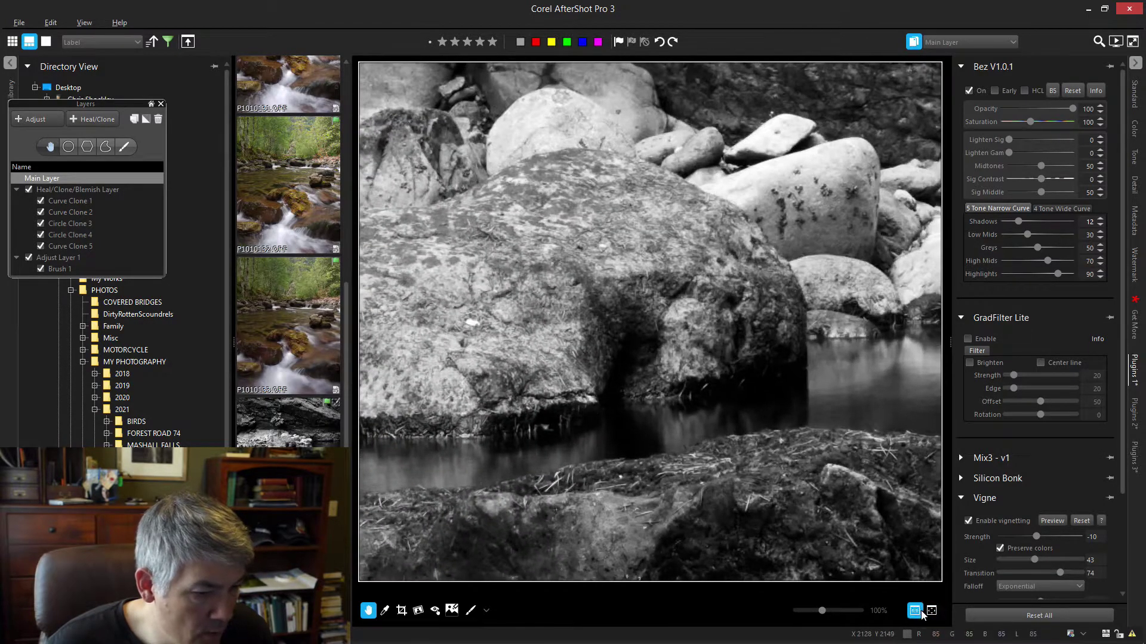
left_click(460, 338)
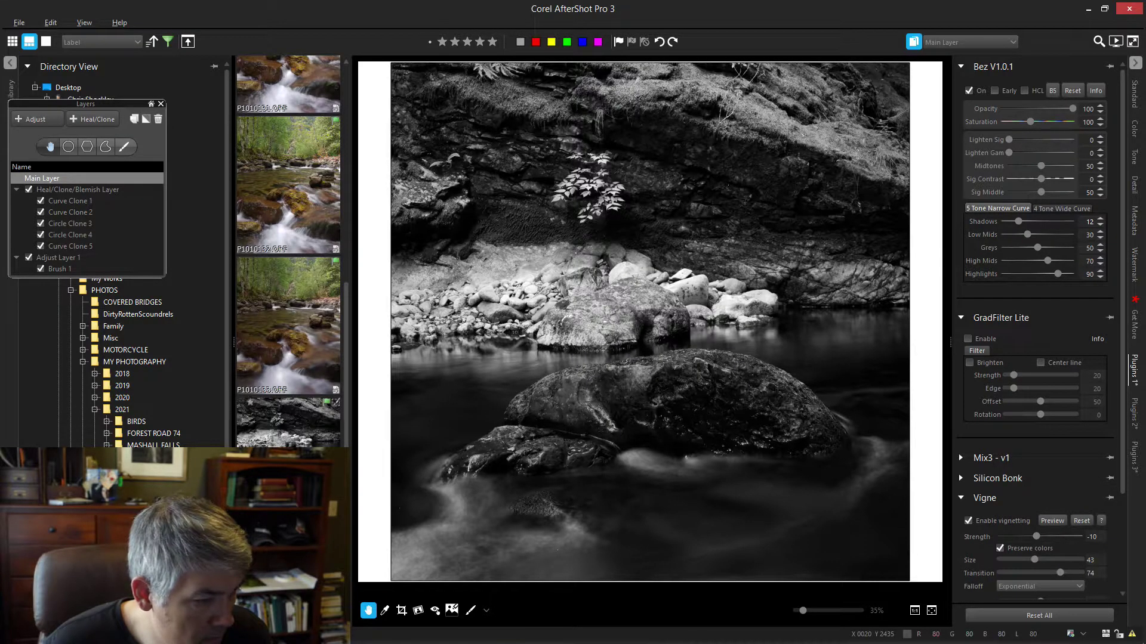
left_click(288, 423)
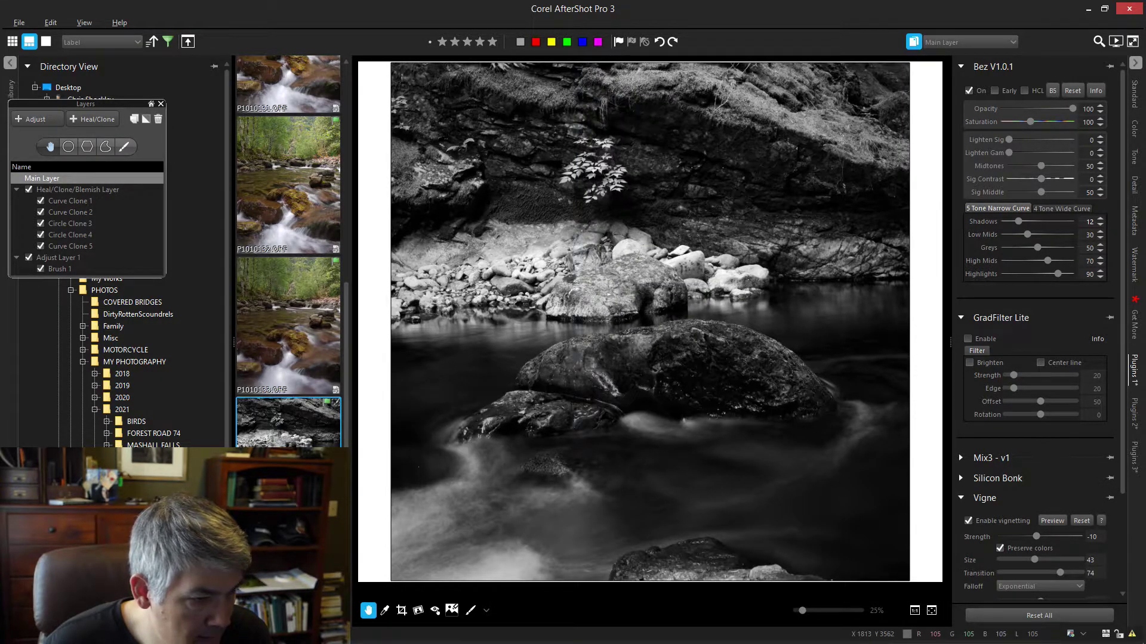
scroll(650, 322, "up", 1)
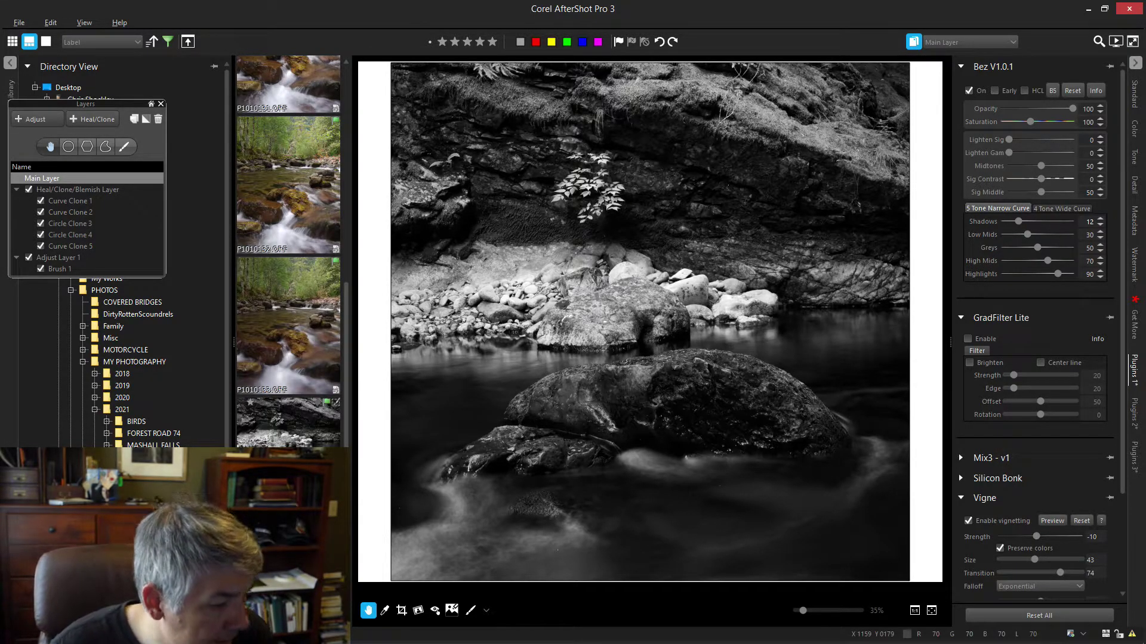
left_click(288, 421)
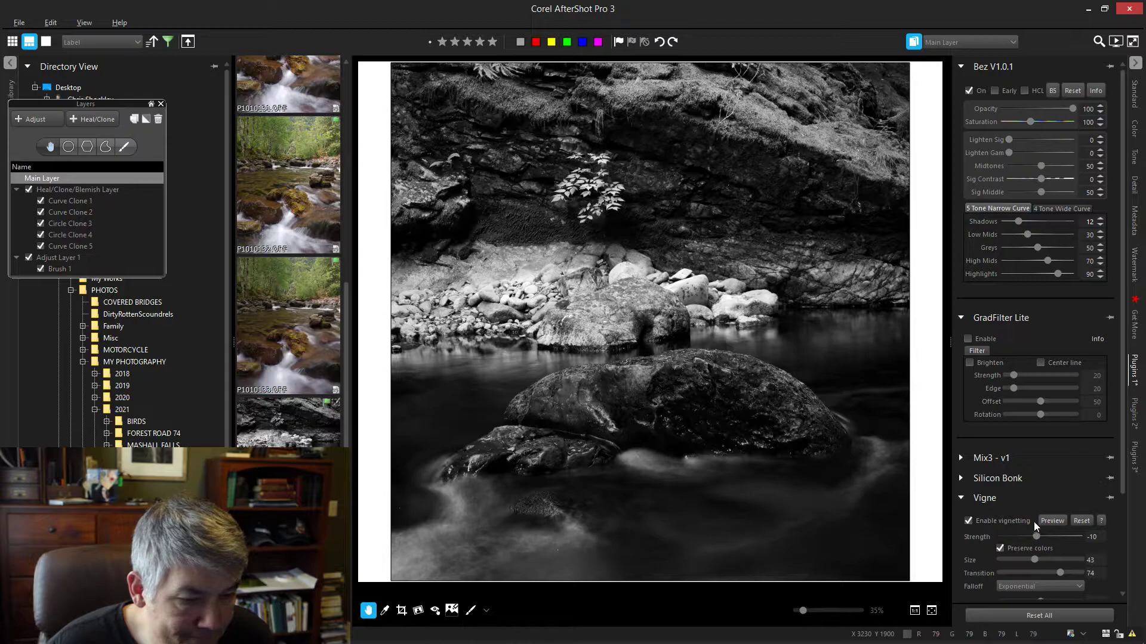
left_click_drag(1037, 537, 1026, 539)
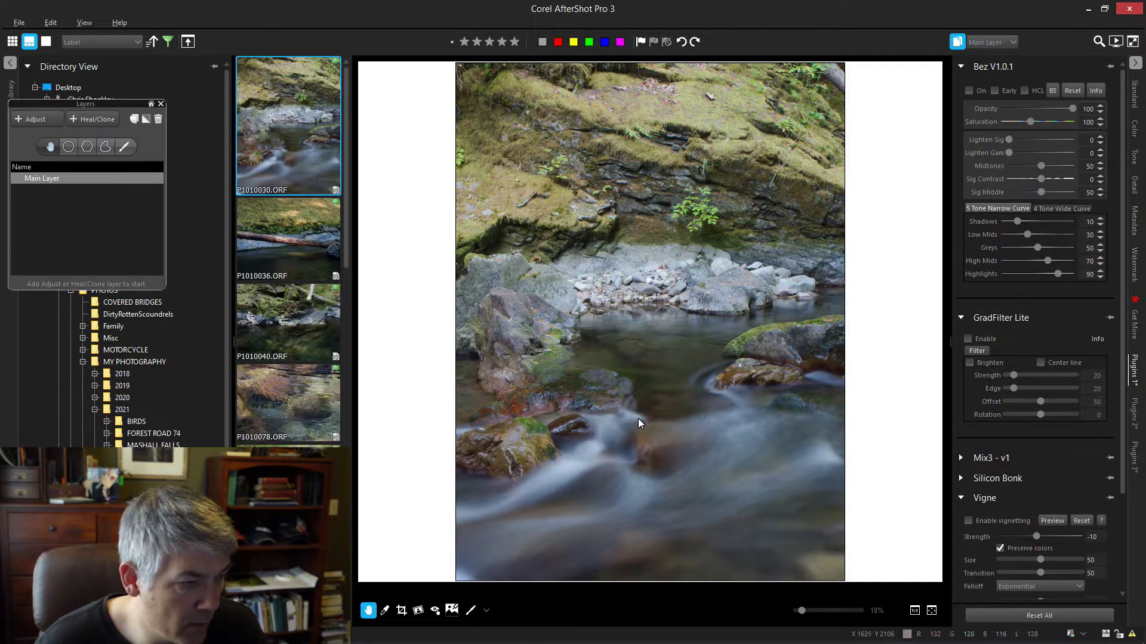
- Copy the adjustments of P1010014.ORF and paste them onto the colour photo P1010030.ORF
left_click_drag(343, 186, 366, 549)
scroll(316, 282, "up", 1)
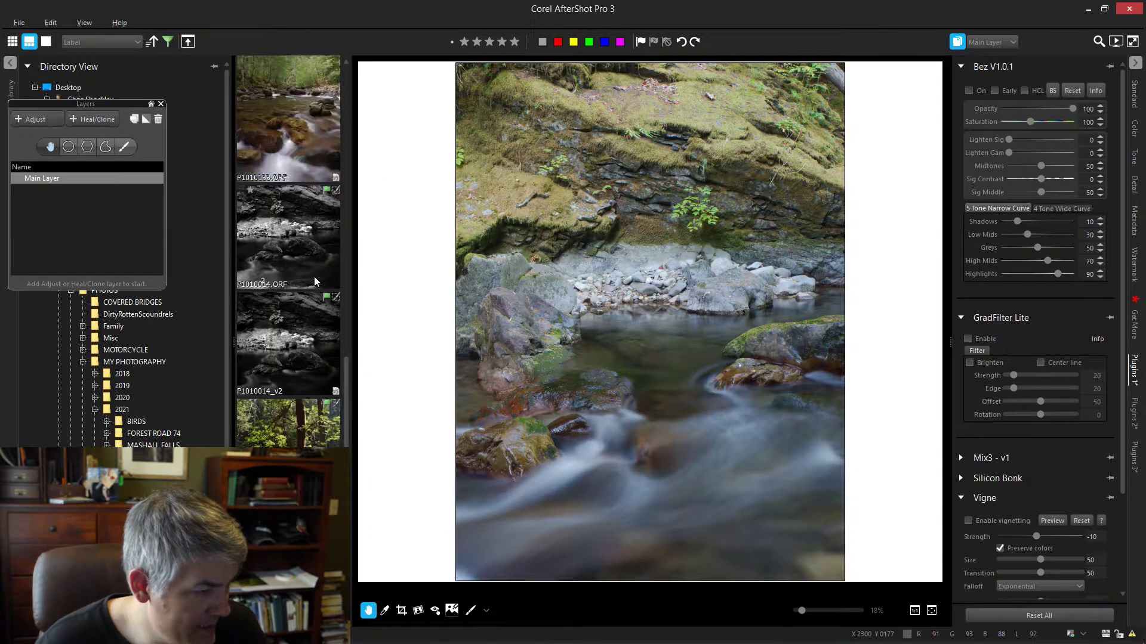
left_click(302, 240)
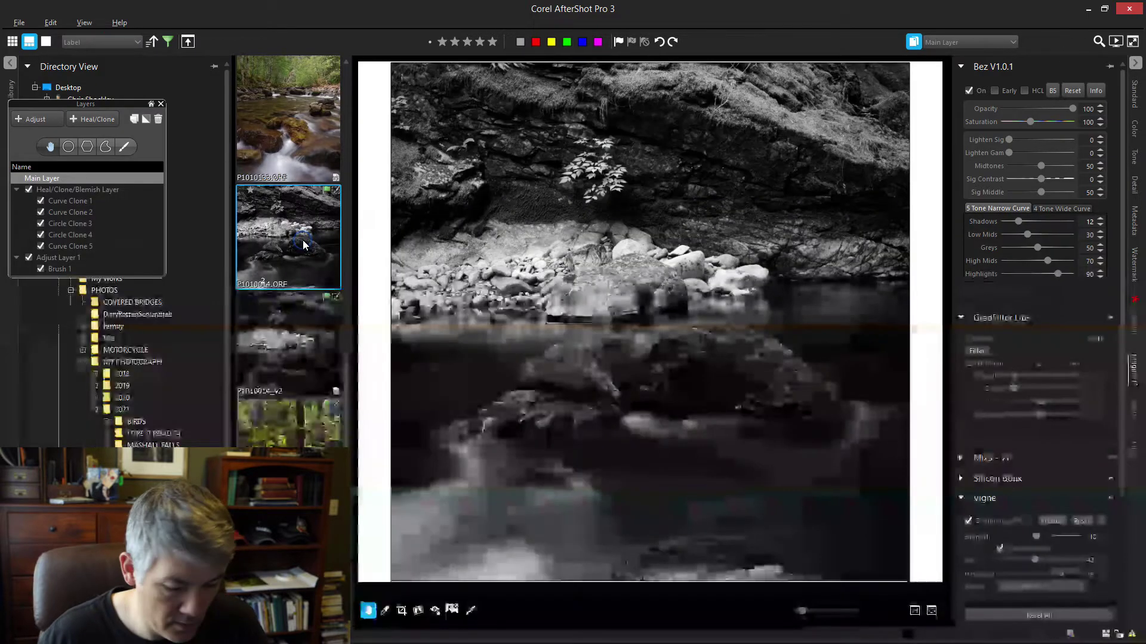
left_click_drag(346, 414, 371, 64)
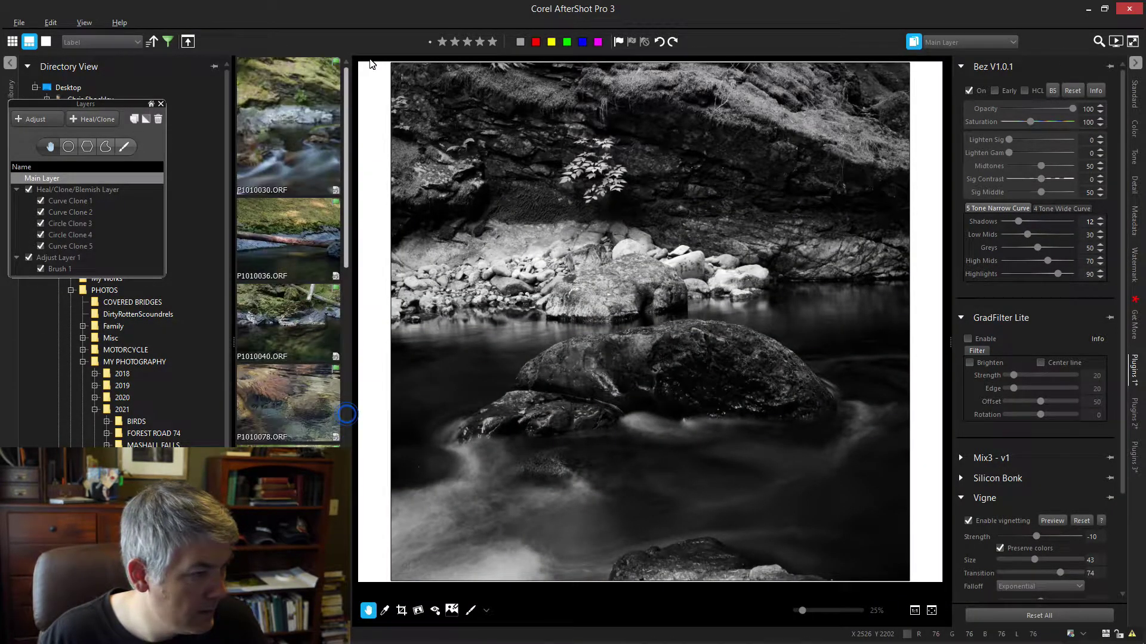
left_click(295, 115)
key("ctrl+shift+v")
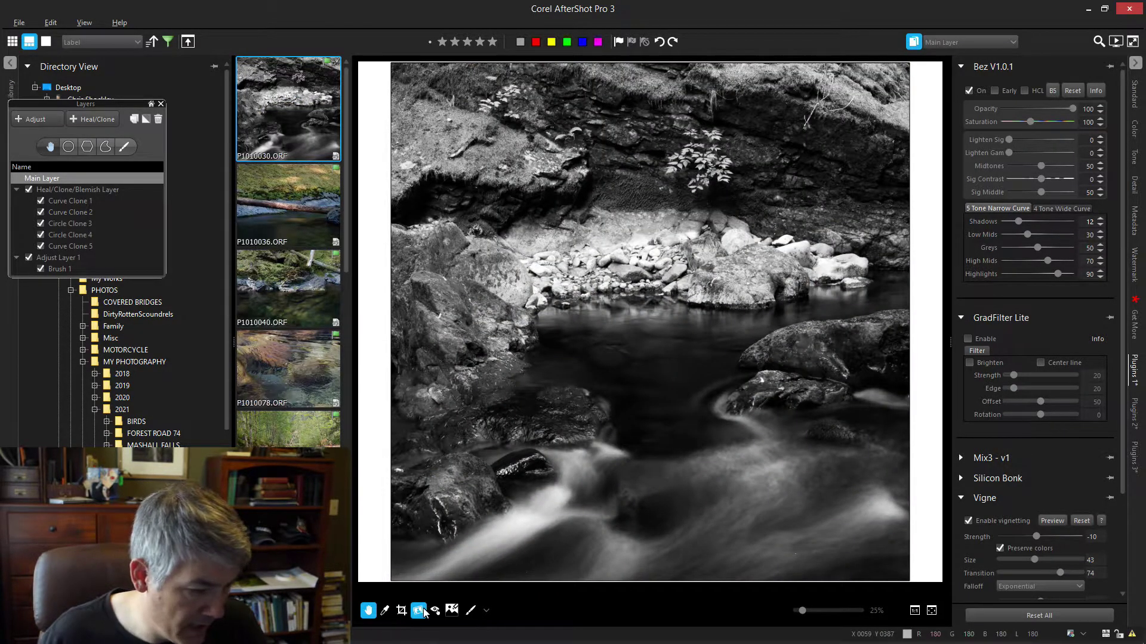
- Change the photo's crop to the 4x5 | 8x10 ratio, positioning it over the lower part of the frame at full width
left_click(401, 611)
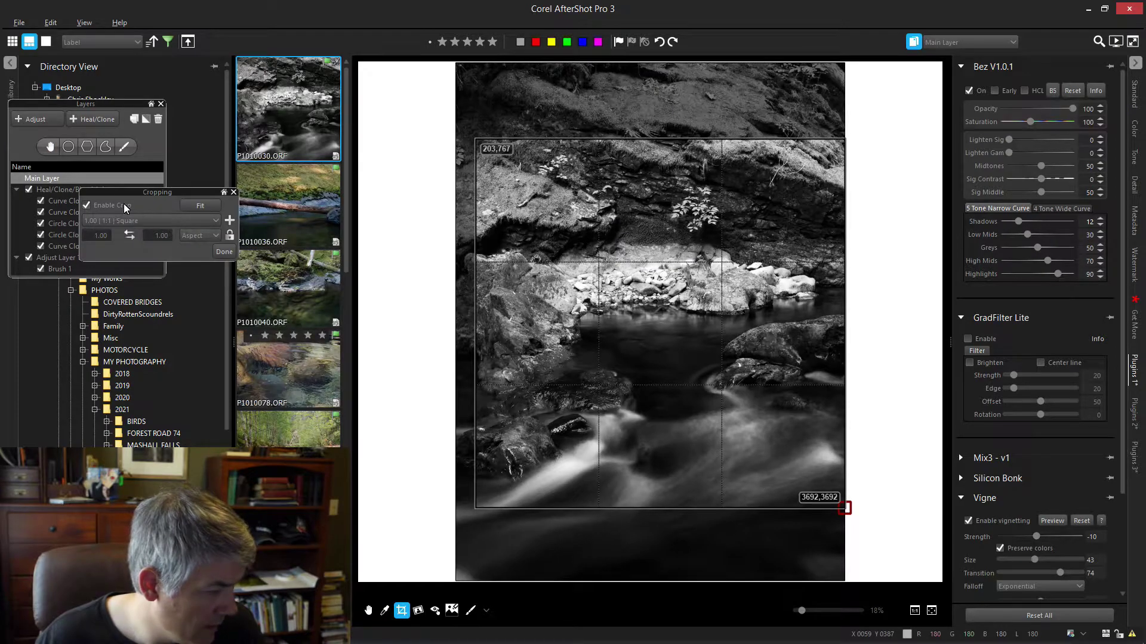
left_click(133, 222)
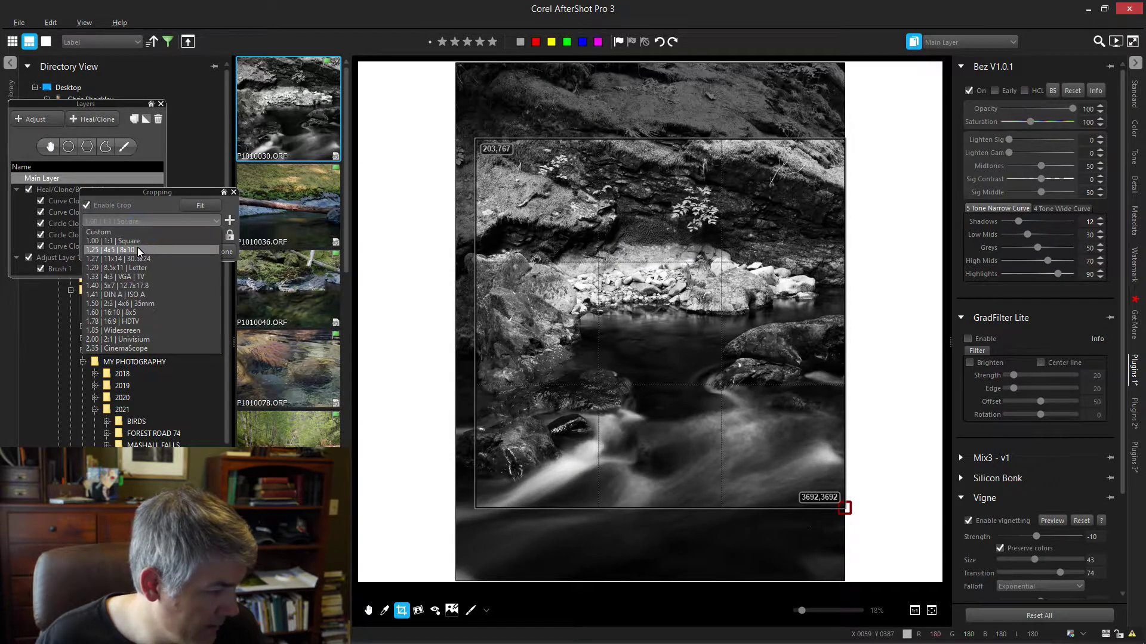
left_click(138, 251)
left_click_drag(517, 262, 520, 278)
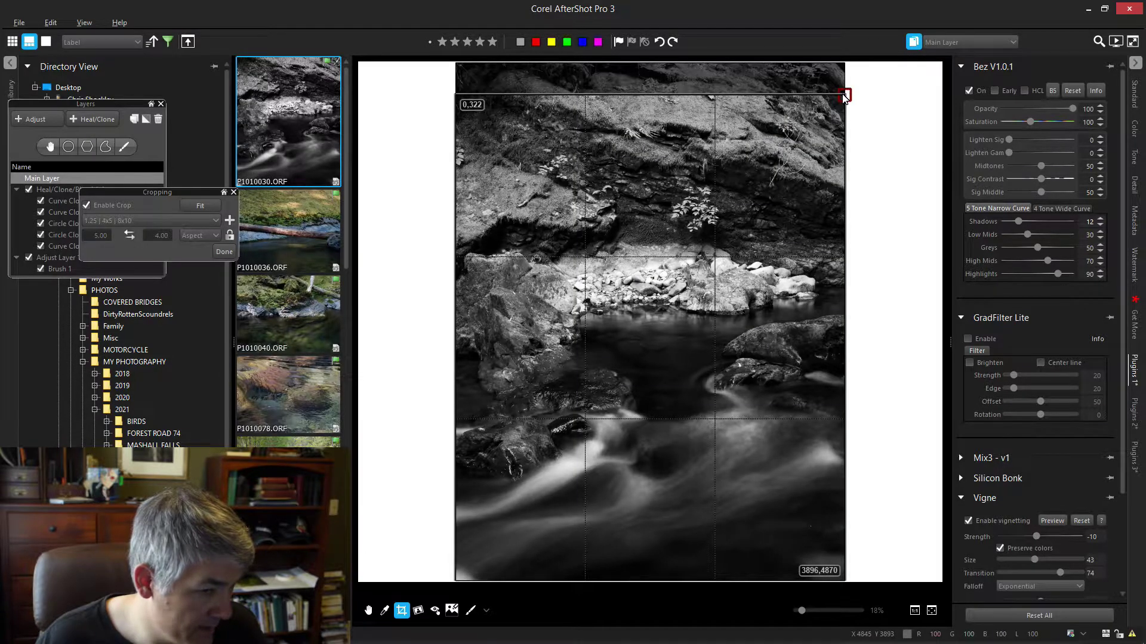
left_click(224, 252)
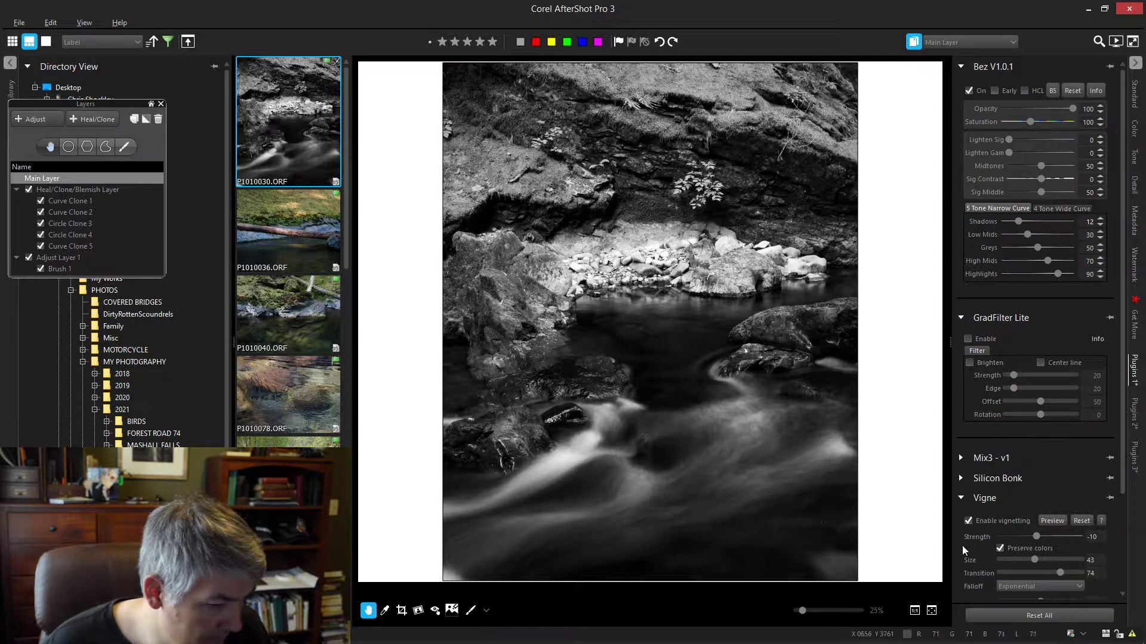
- Reset all adjustments on P1010030.ORF and set its saturation to -100 to make it black and white
left_click(1066, 610)
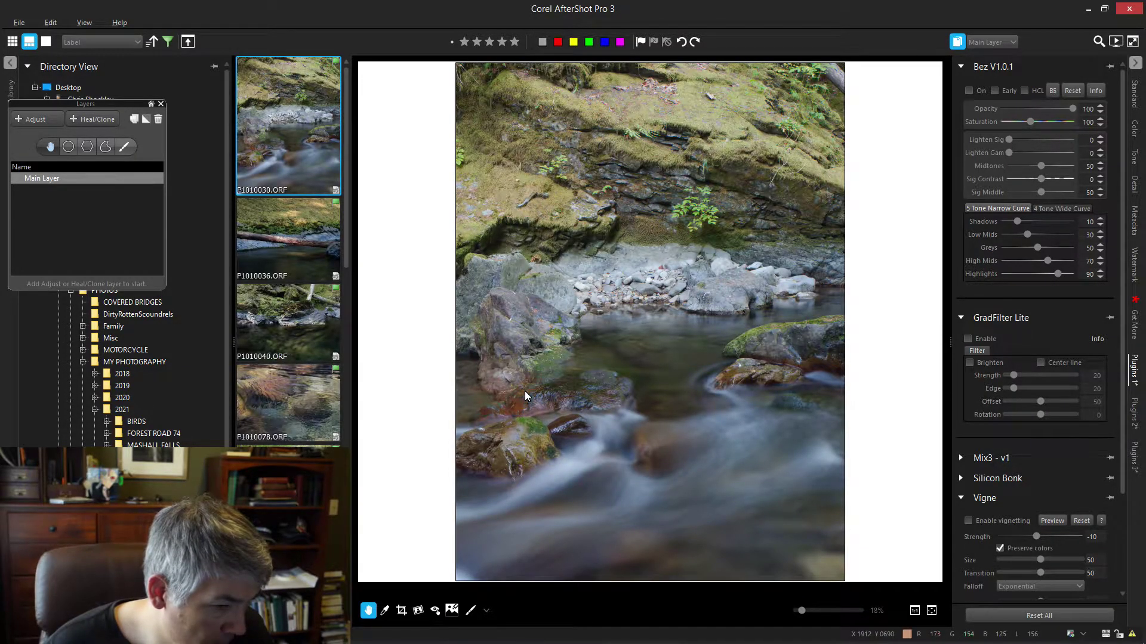
left_click(1134, 97)
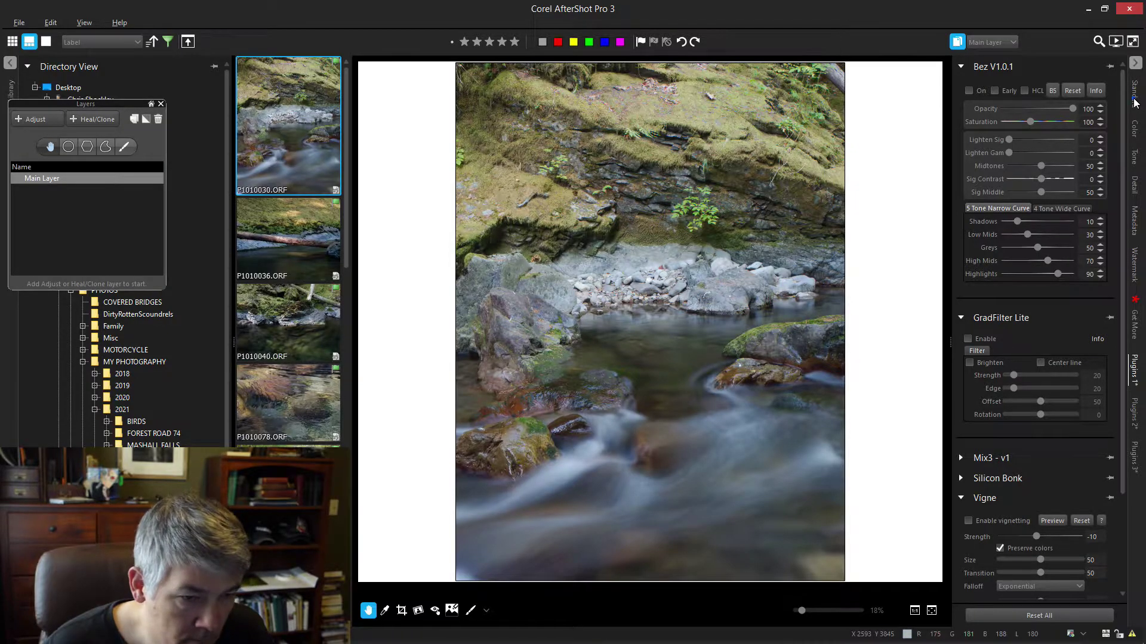
left_click_drag(1039, 347, 996, 345)
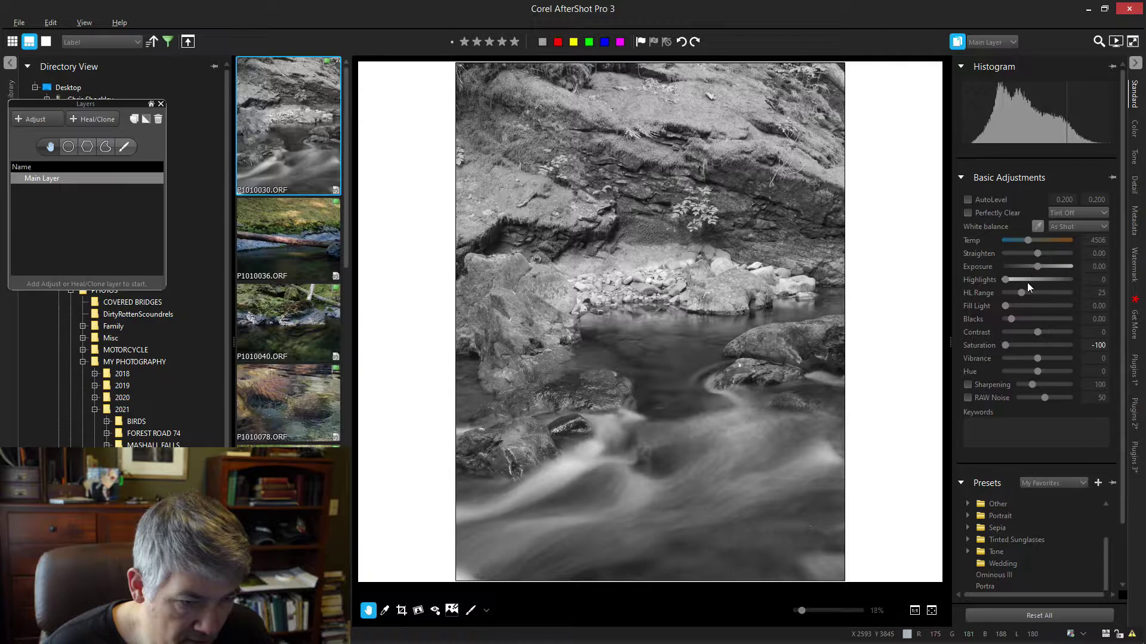
left_click_drag(1033, 267, 1035, 267)
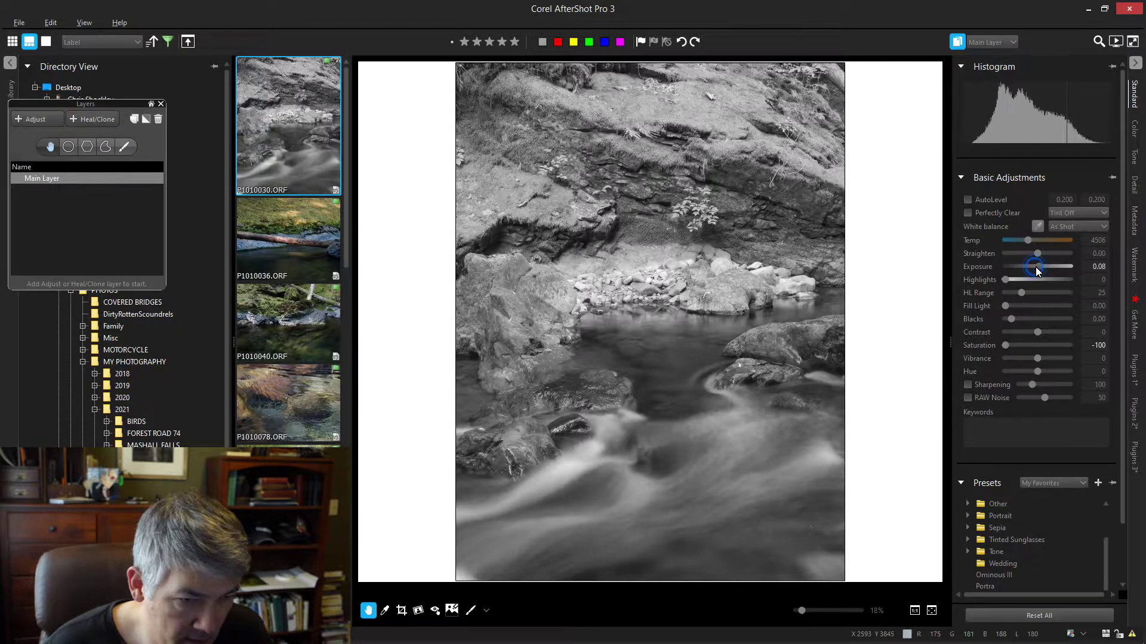
- Darken the midtones in Curves and shape an S-curve for contrast, with an upper point at In 170, Out 196
left_click(1136, 138)
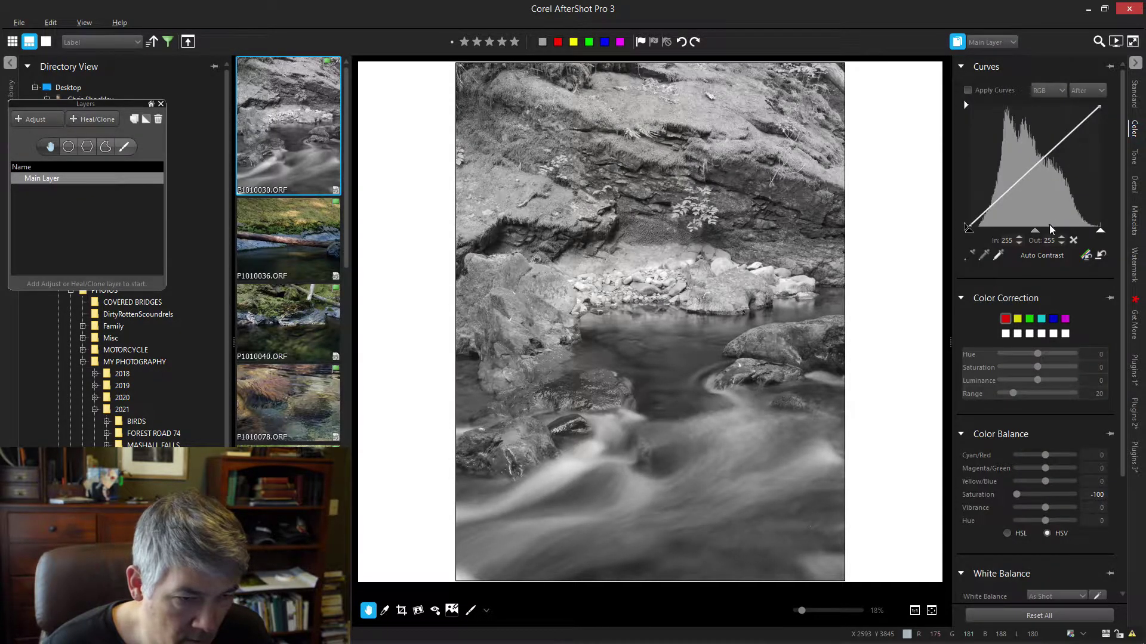
left_click_drag(1036, 230, 1009, 230)
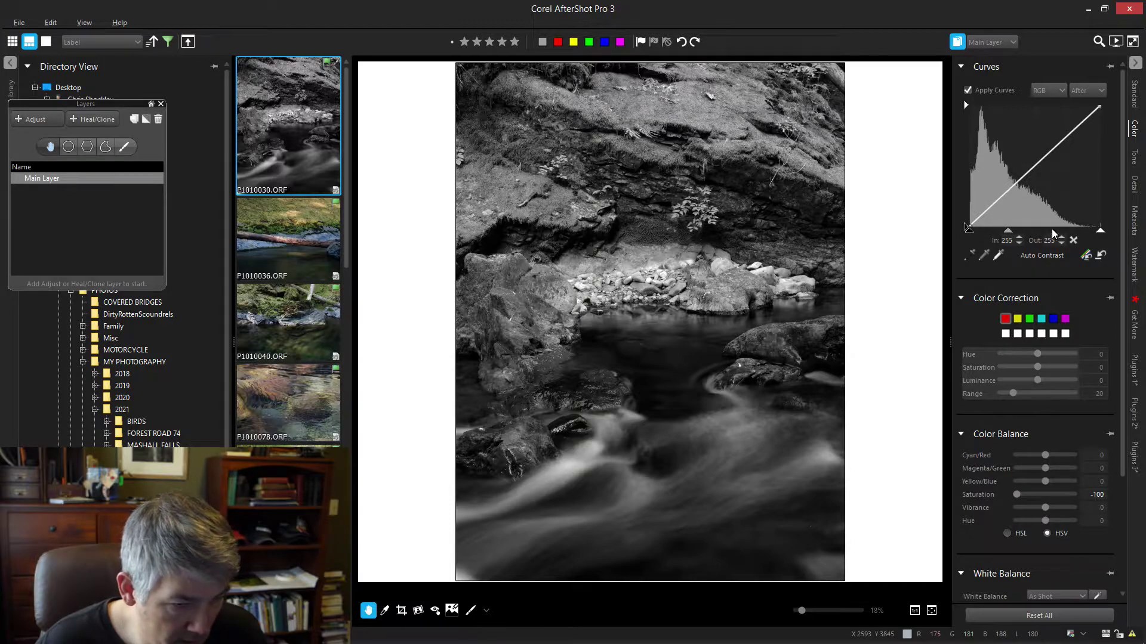
left_click(1035, 164)
left_click_drag(1066, 135, 1057, 132)
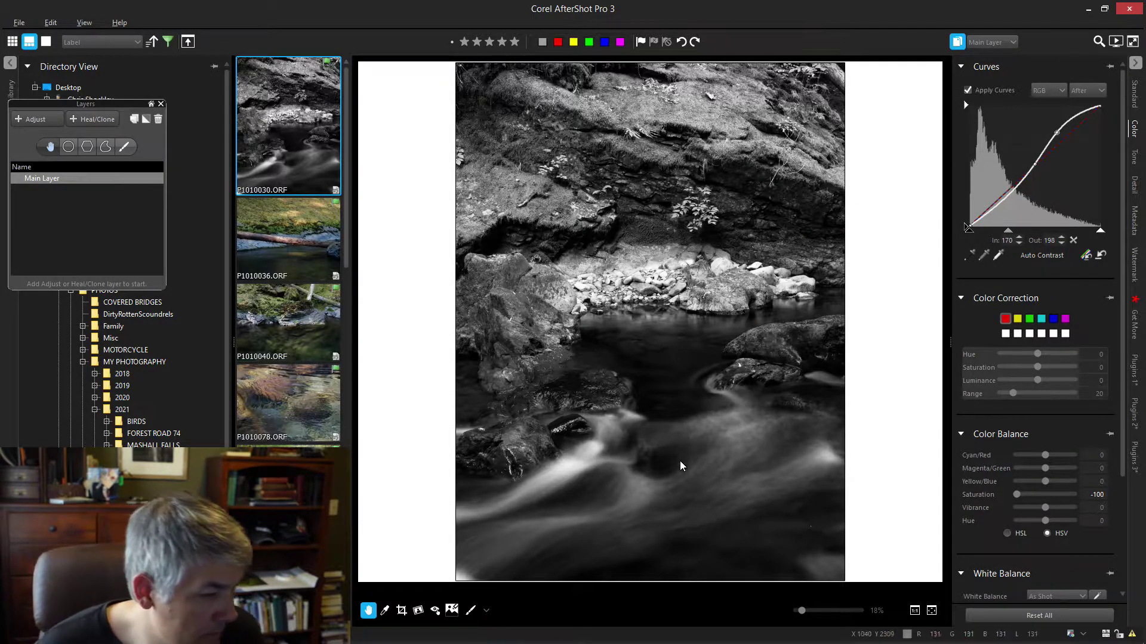
- Add a Heal/Clone layer and cover three bright spots on the lower river rock with circle clones sourced from nearby rock
scroll(528, 367, "up", 3)
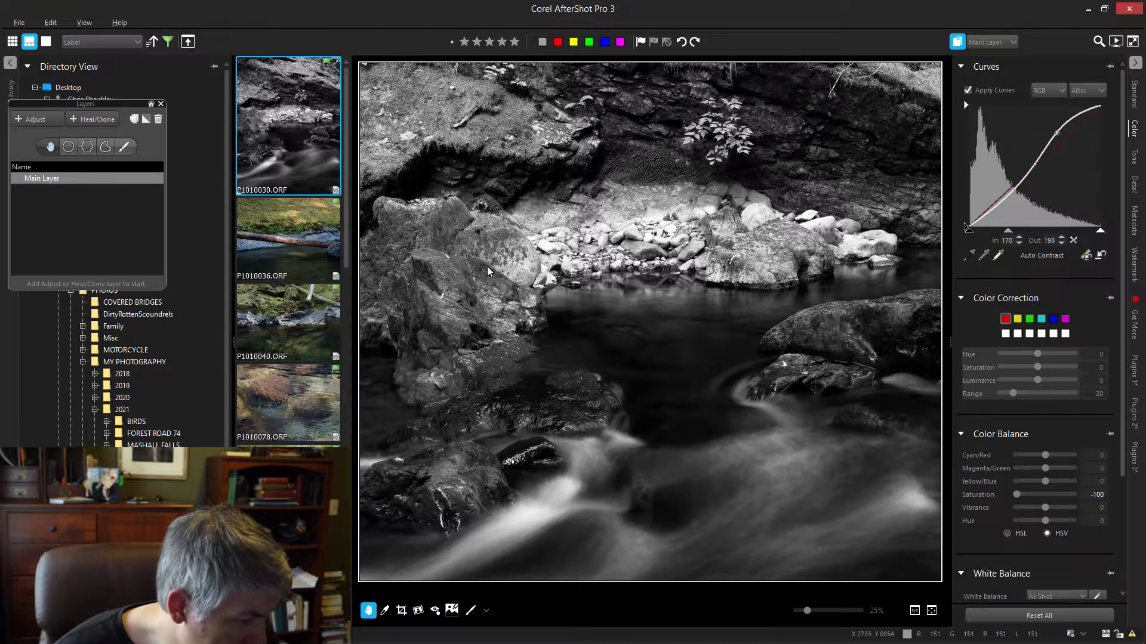
scroll(405, 345, "up", 2)
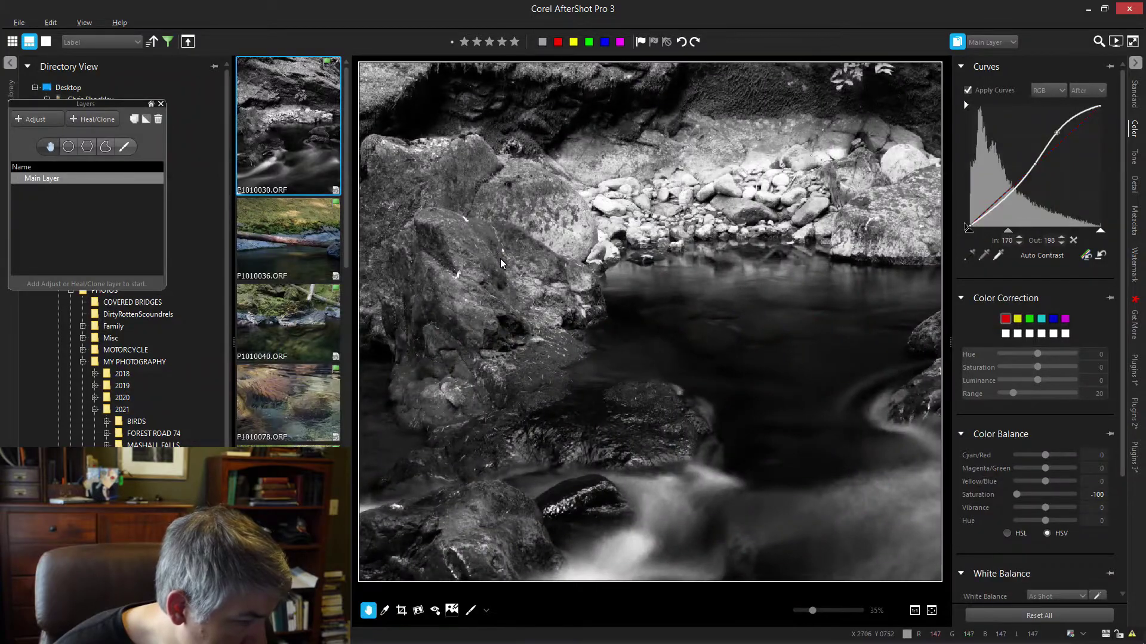
scroll(502, 260, "down", 4)
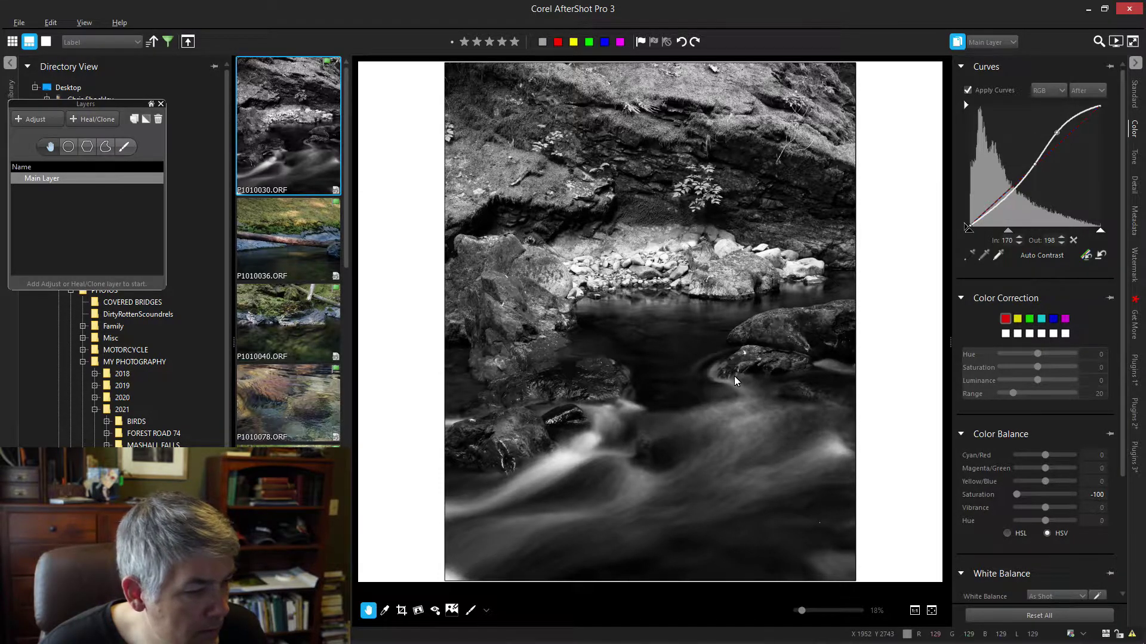
scroll(746, 349, "up", 5)
left_click(105, 119)
left_click(68, 146)
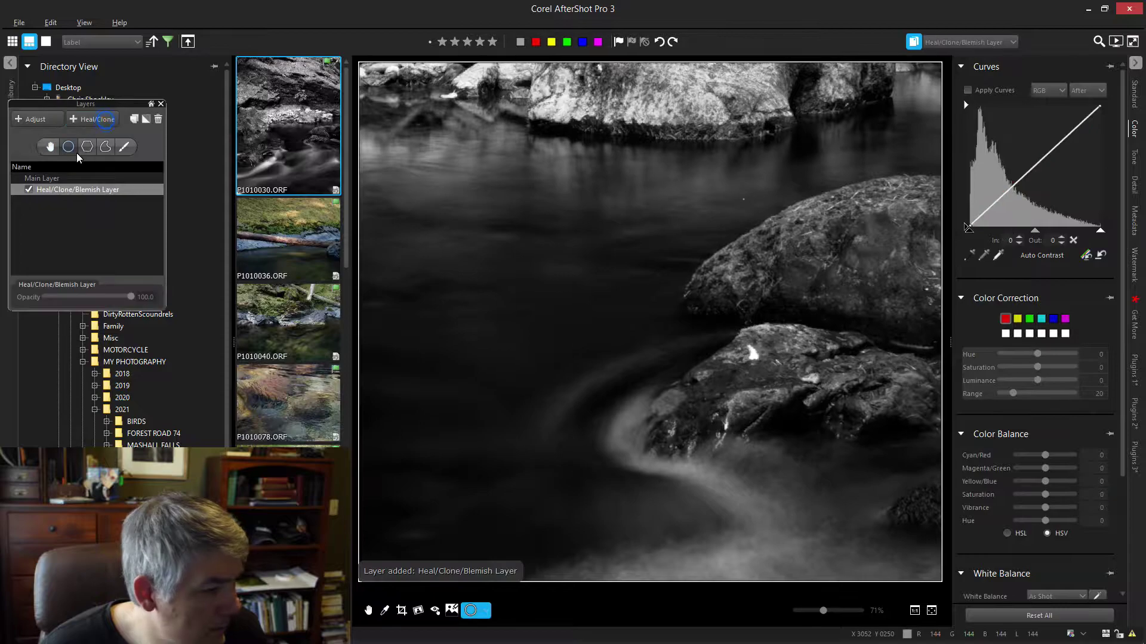
left_click(753, 355)
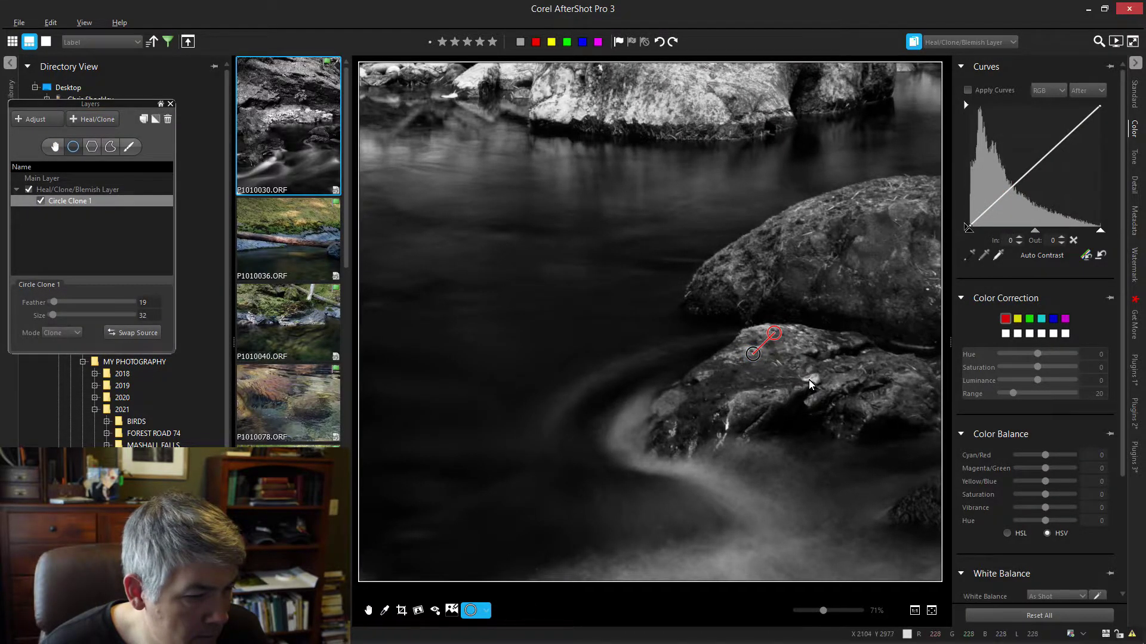
left_click(812, 379)
left_click_drag(832, 355, 840, 377)
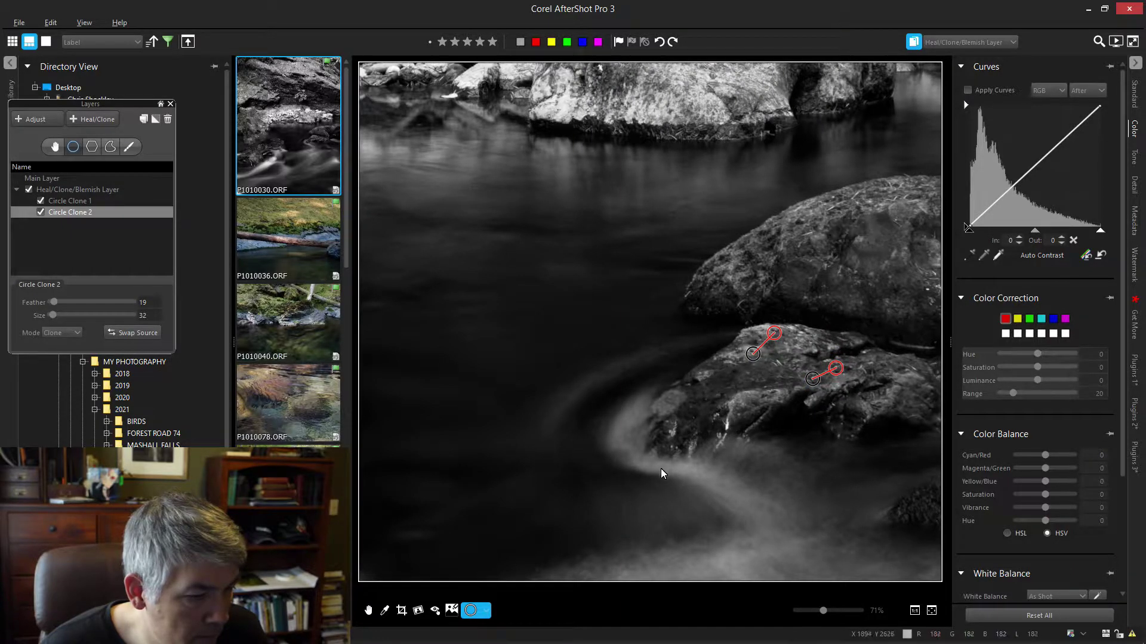
left_click(725, 427)
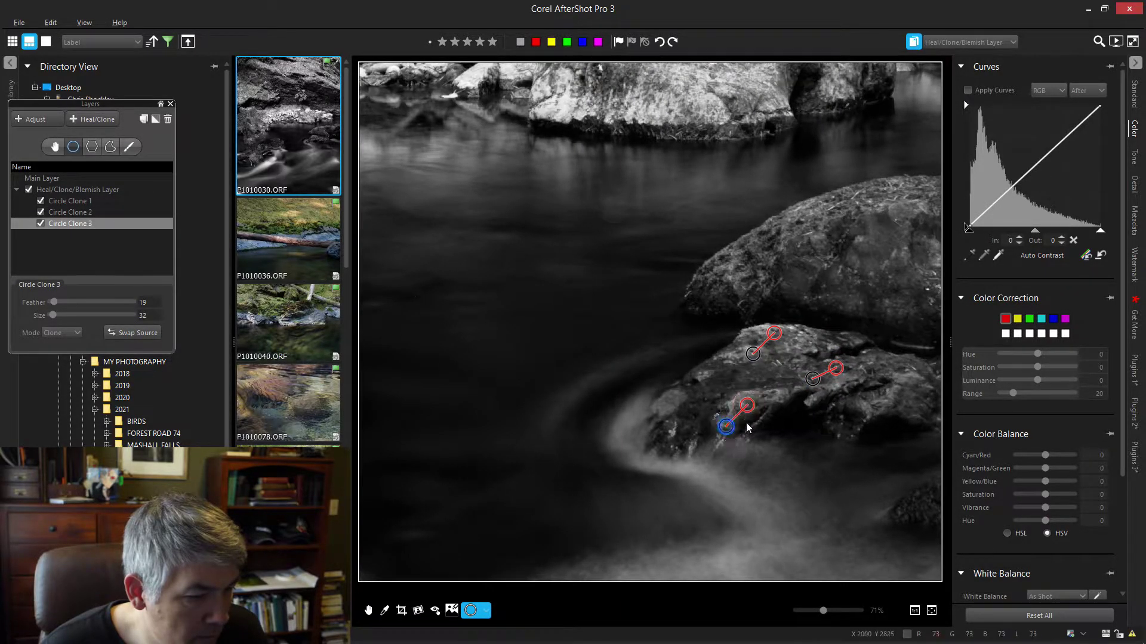
left_click_drag(751, 410, 732, 414)
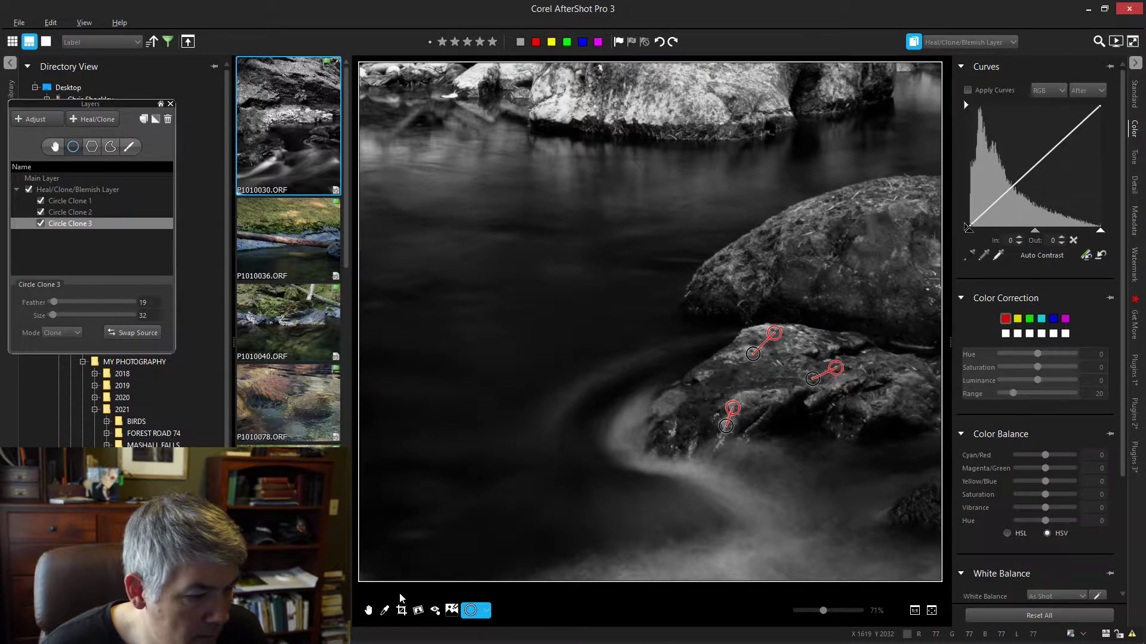
left_click(368, 610)
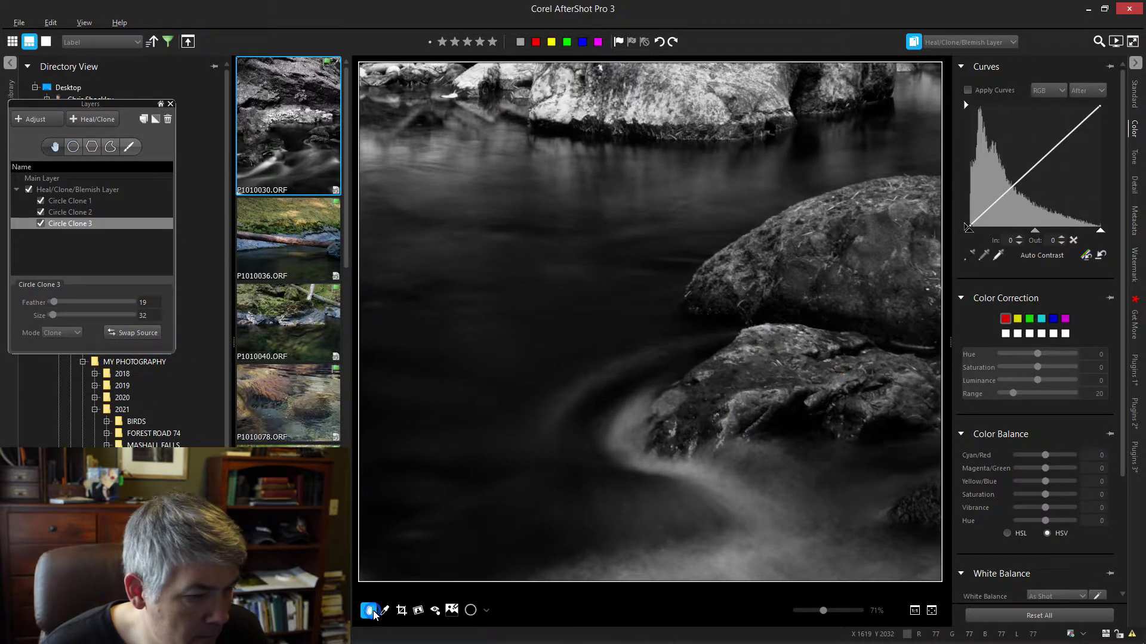
- Clone out the lower end of the bare twig on the dark rock face with a curve region sourced from adjacent rock
left_click(931, 610)
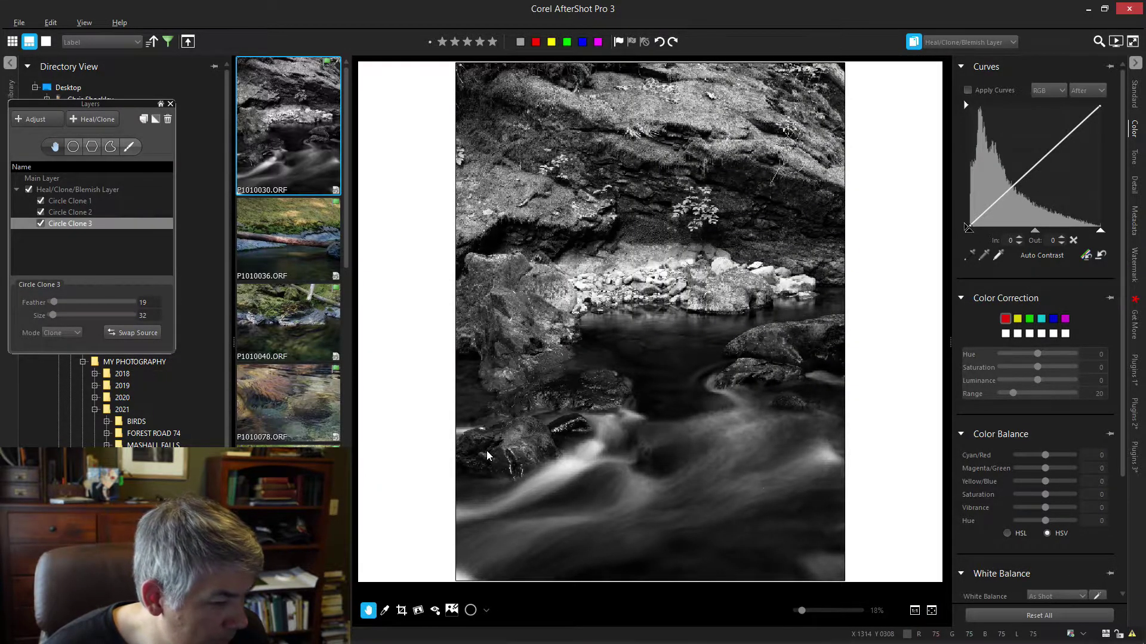
scroll(486, 450, "up", 2)
scroll(508, 441, "down", 2)
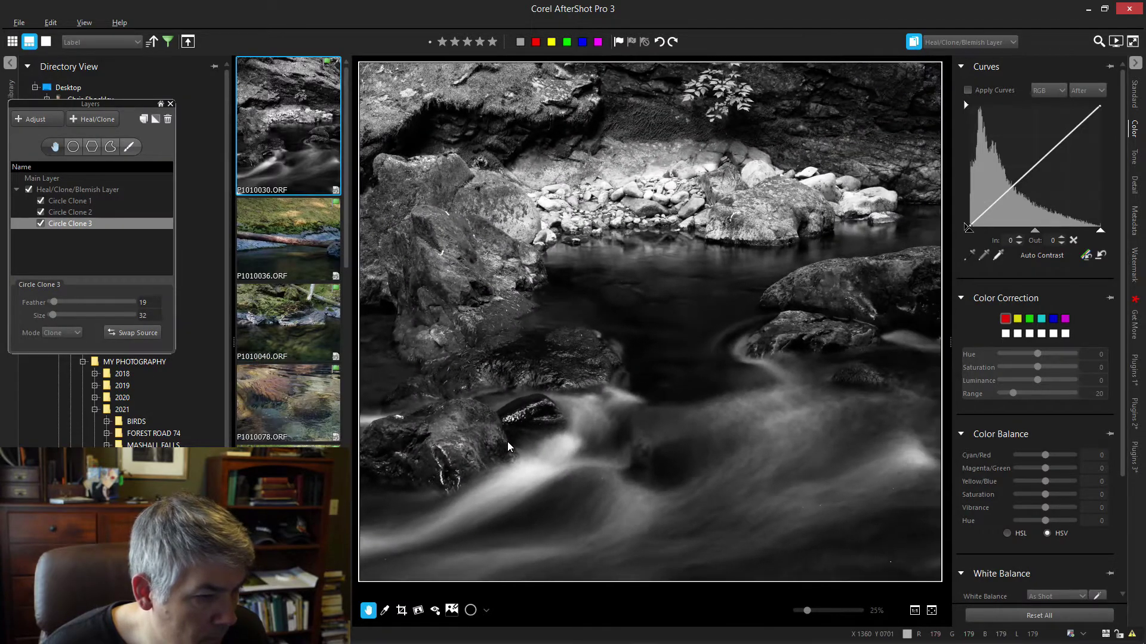
scroll(805, 137, "up", 4)
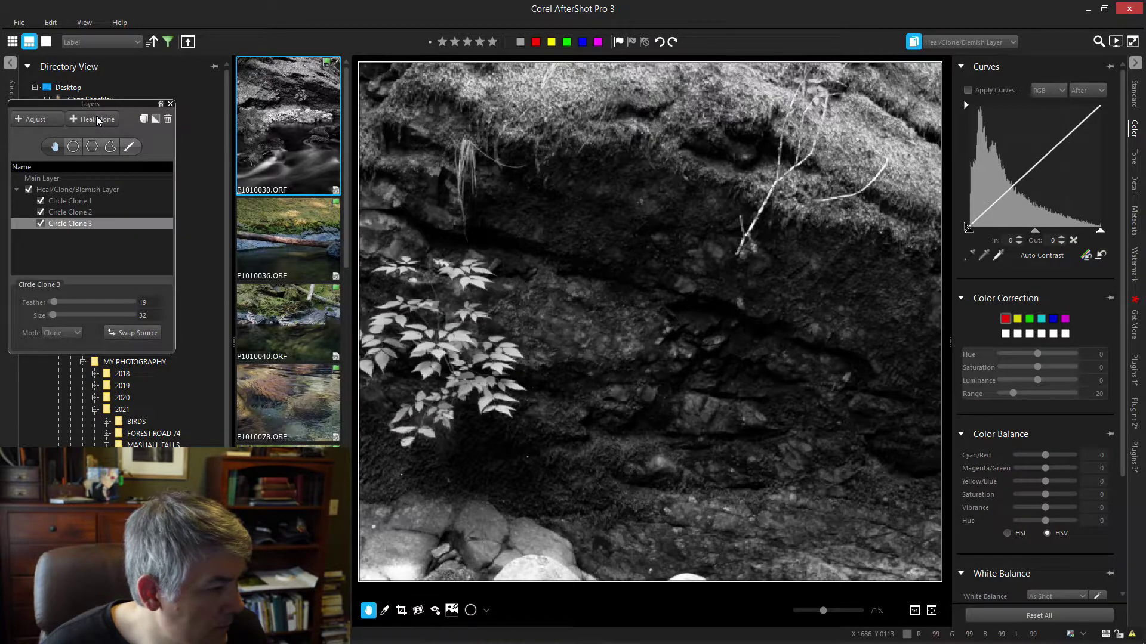
left_click(111, 148)
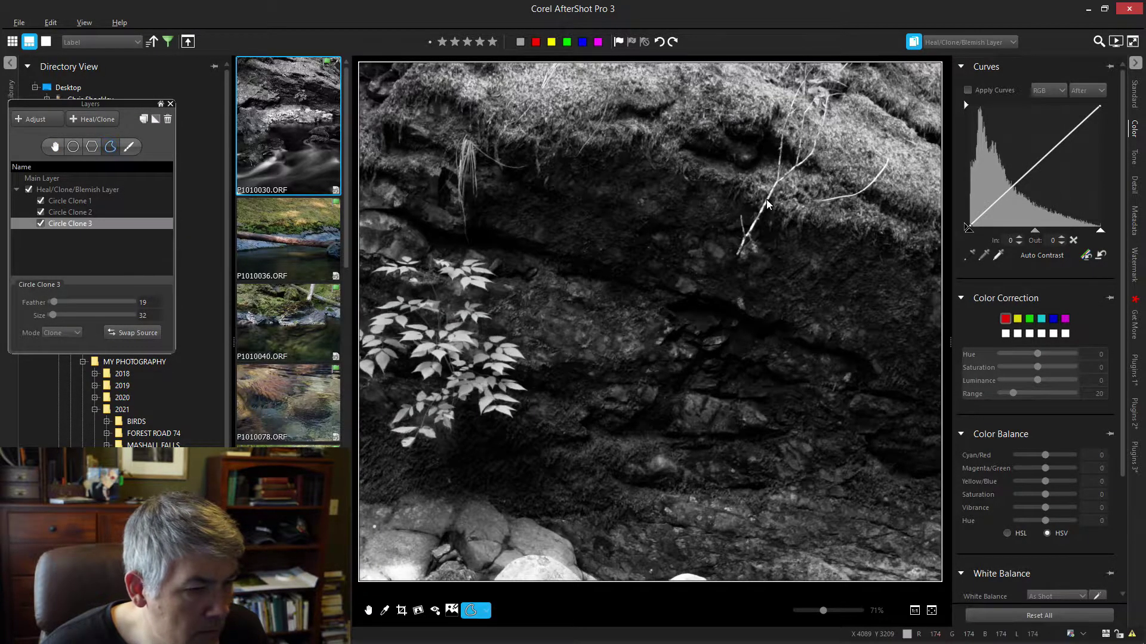
mouse_move(769, 207)
left_mouse_down()
mouse_move(749, 226)
mouse_move(737, 212)
mouse_move(735, 262)
mouse_move(747, 243)
mouse_move(758, 264)
mouse_move(769, 256)
mouse_move(770, 209)
left_mouse_up()
mouse_move(845, 162)
left_mouse_down()
mouse_move(814, 239)
mouse_move(797, 249)
left_mouse_up()
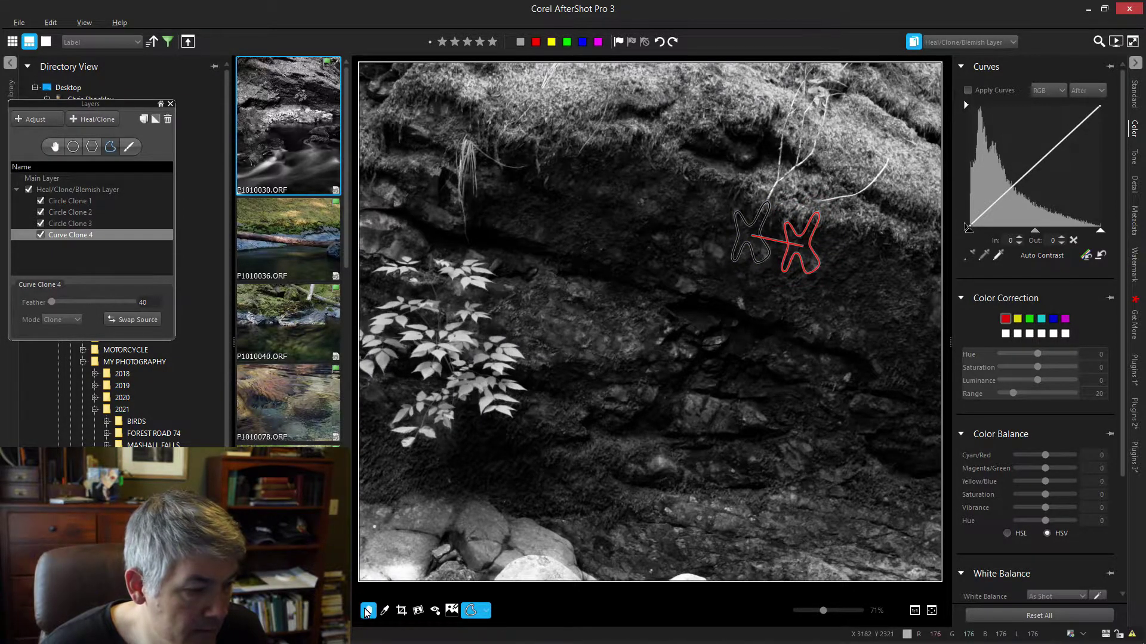
left_click(366, 612)
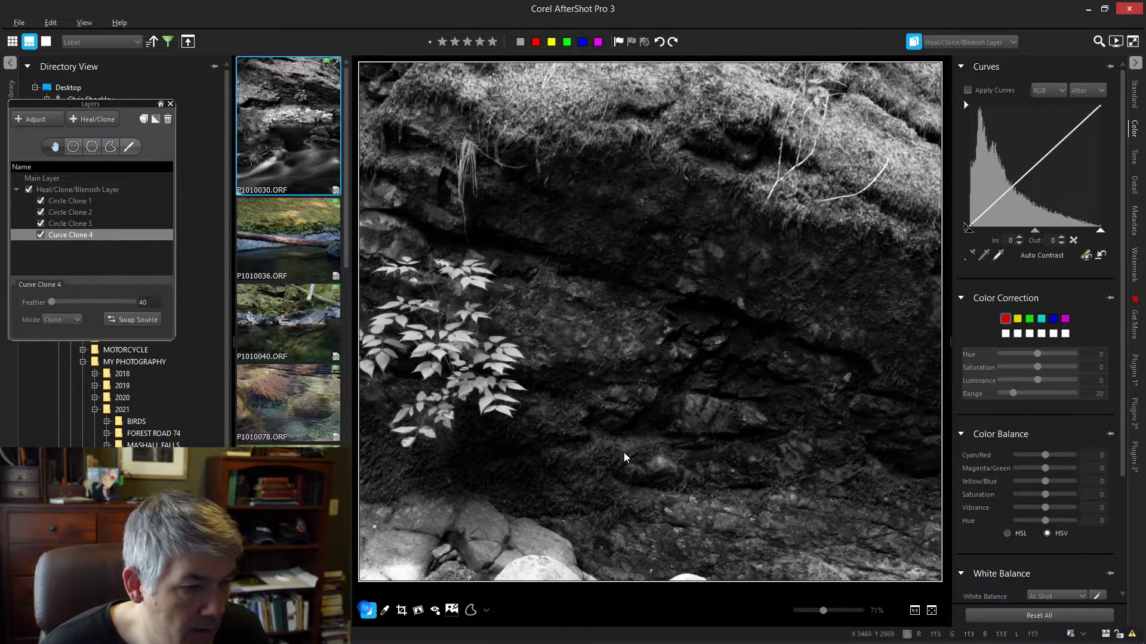
- Try a Vigne vignette on the main layer with strength -40, ratio 31 and transition 53, and disable it
left_click(932, 610)
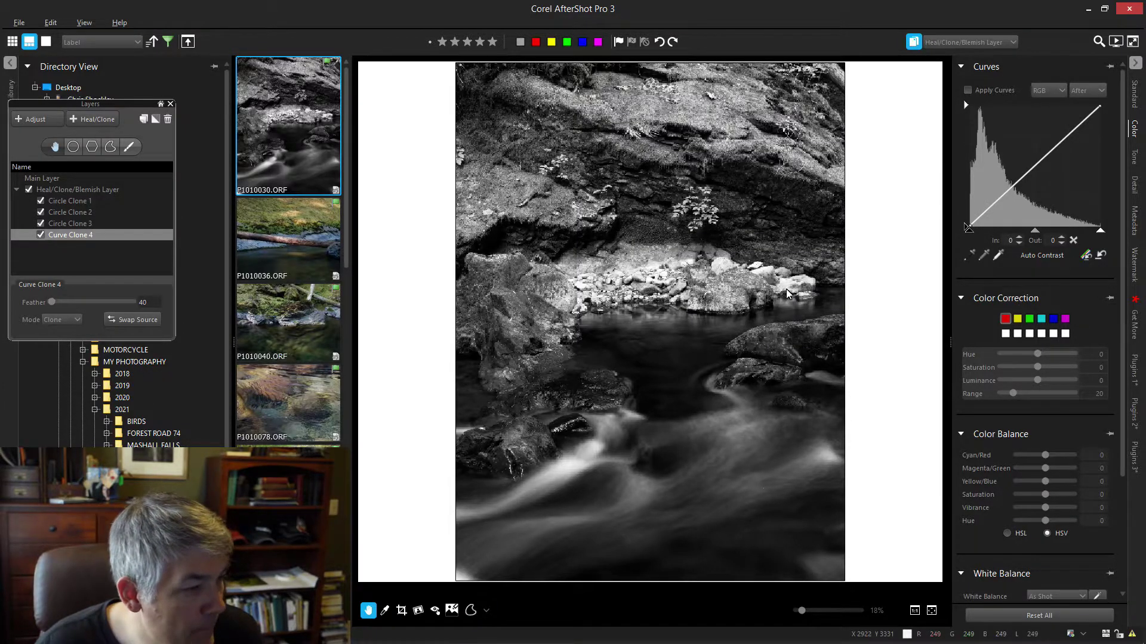
left_click(35, 179)
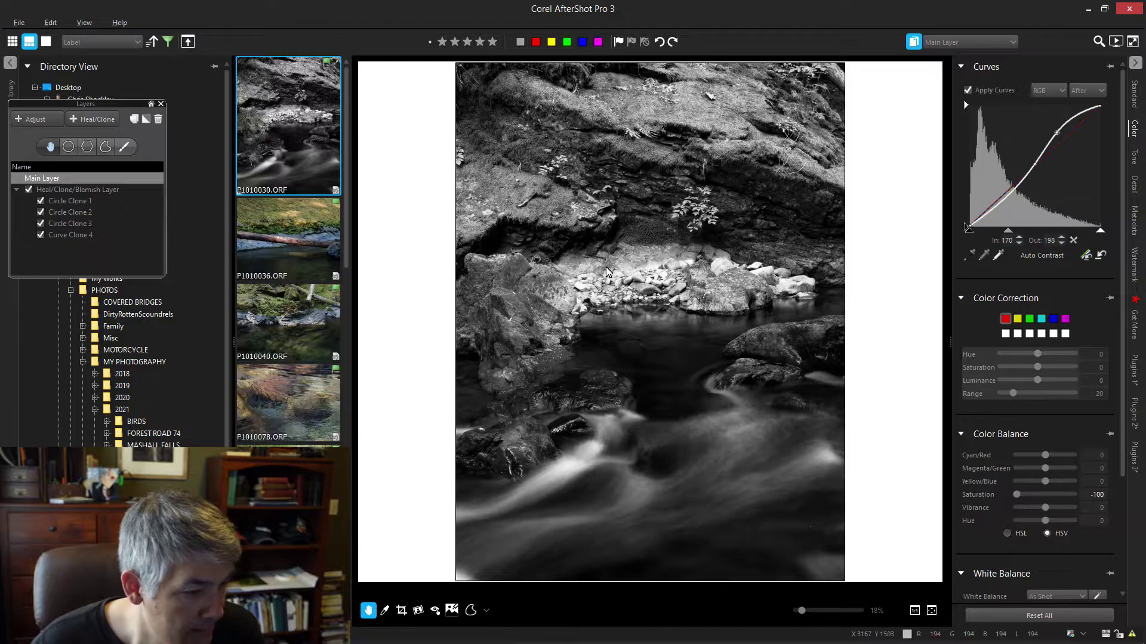
left_click(1135, 365)
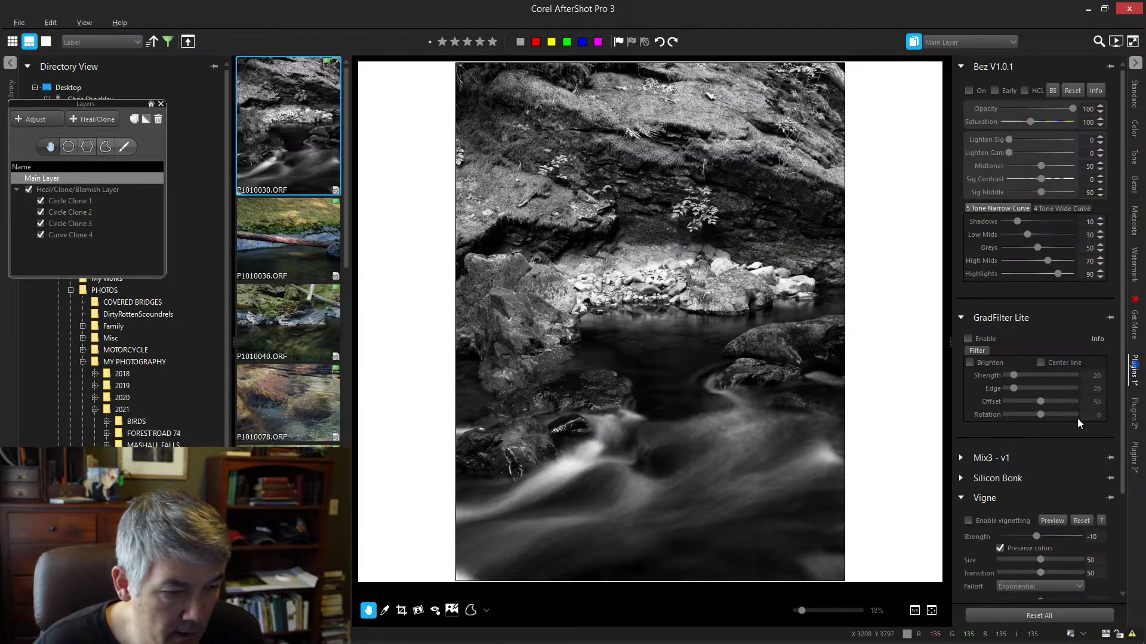
left_click(969, 521)
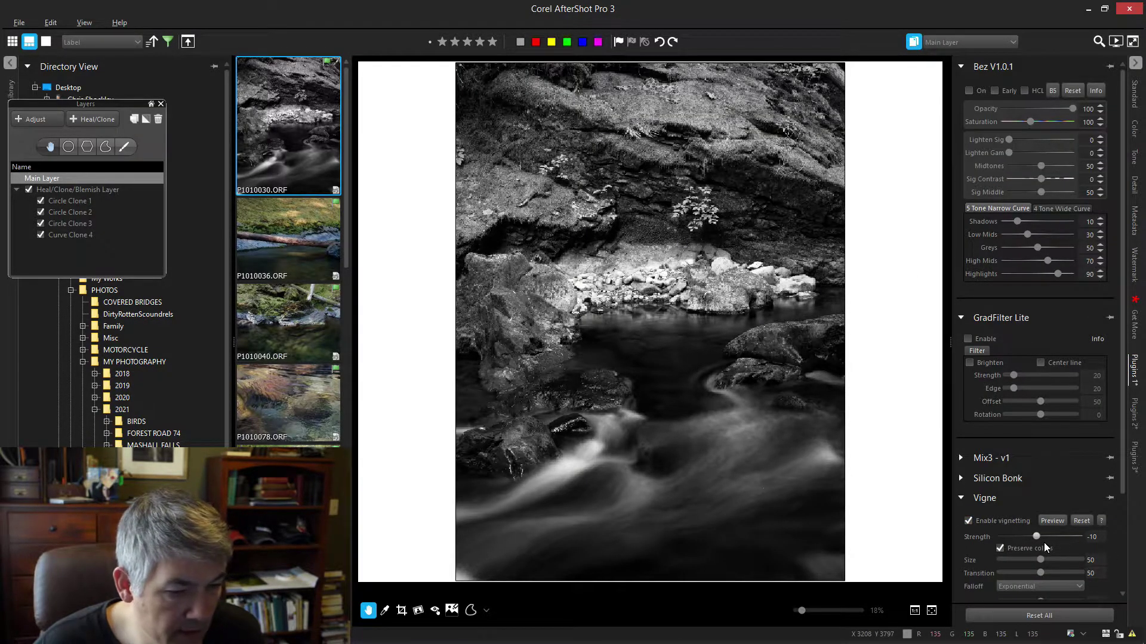
left_click_drag(1036, 539, 1022, 540)
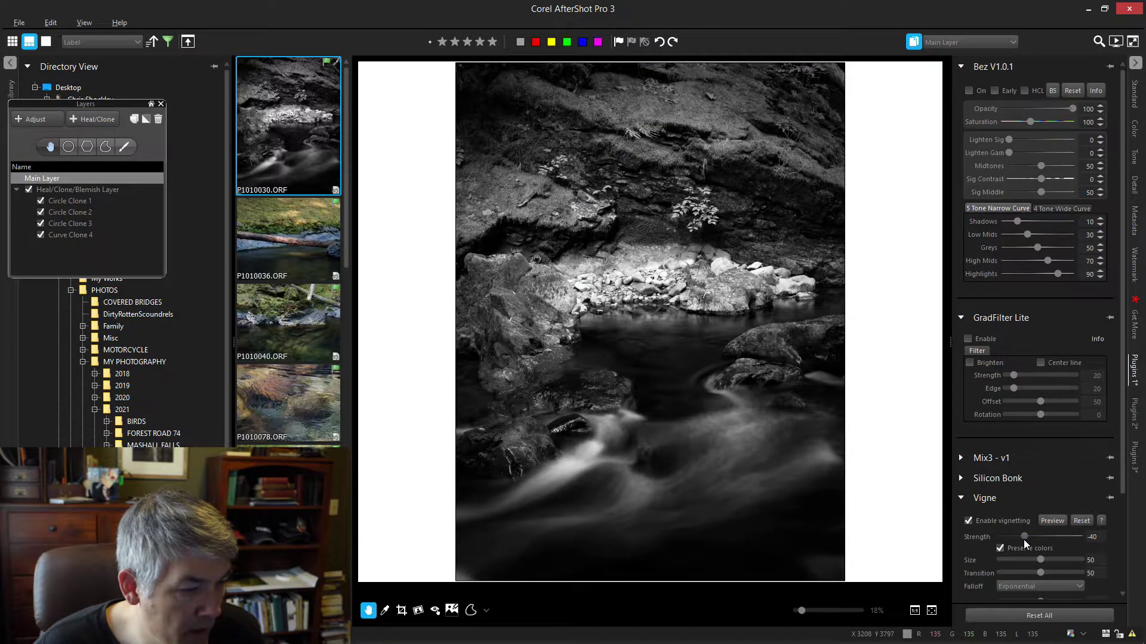
left_click_drag(1125, 473, 1124, 554)
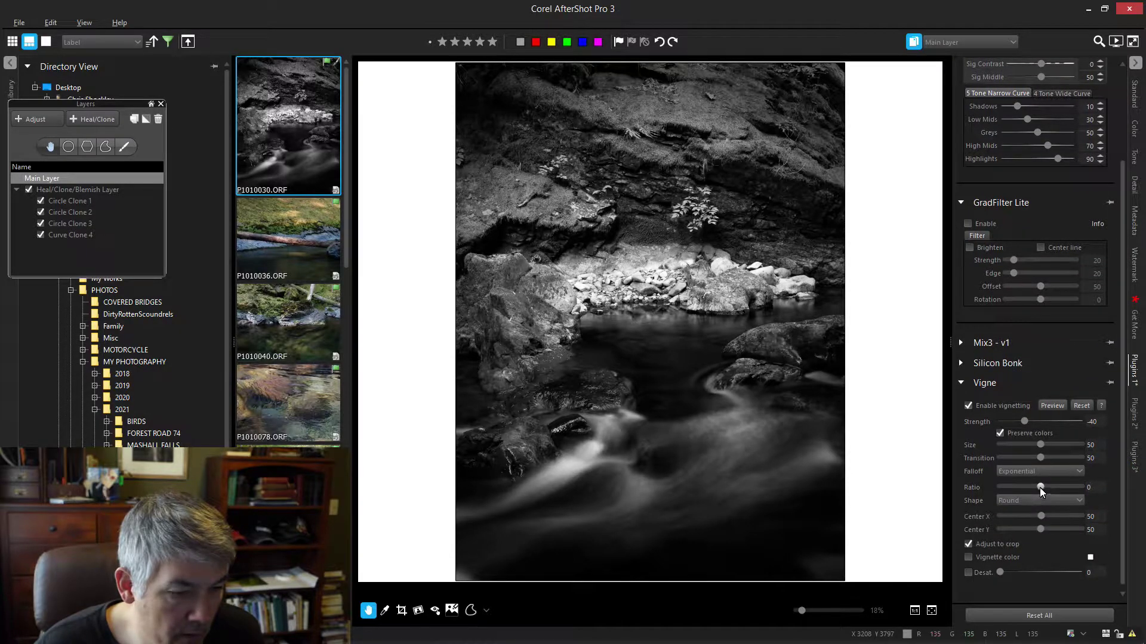
left_click_drag(1040, 488, 1052, 489)
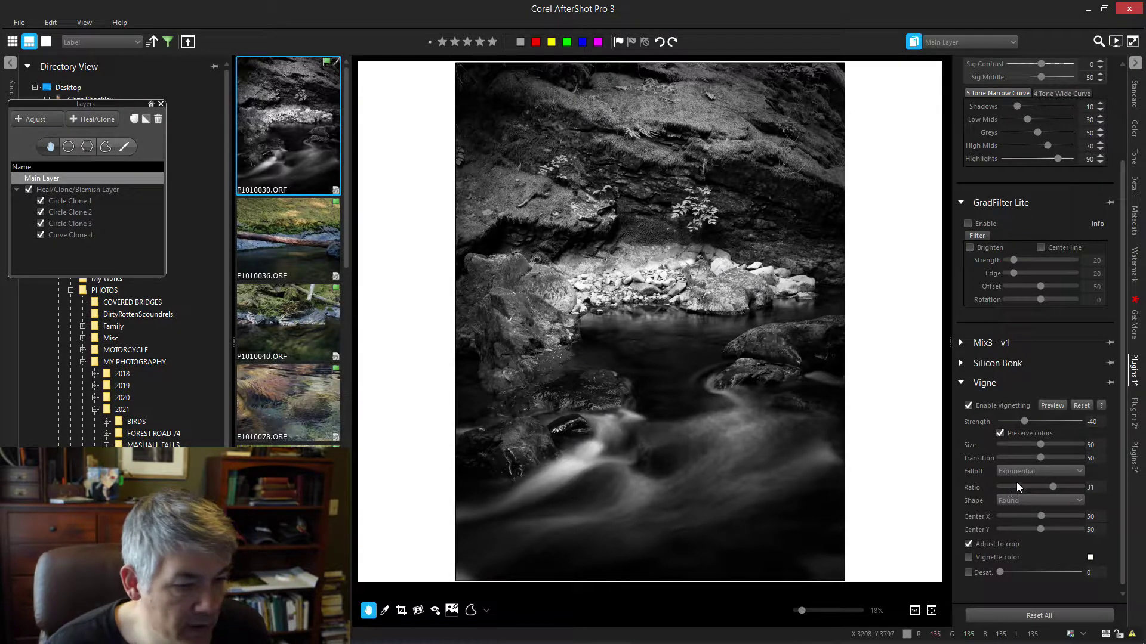
left_click_drag(1039, 457, 1041, 457)
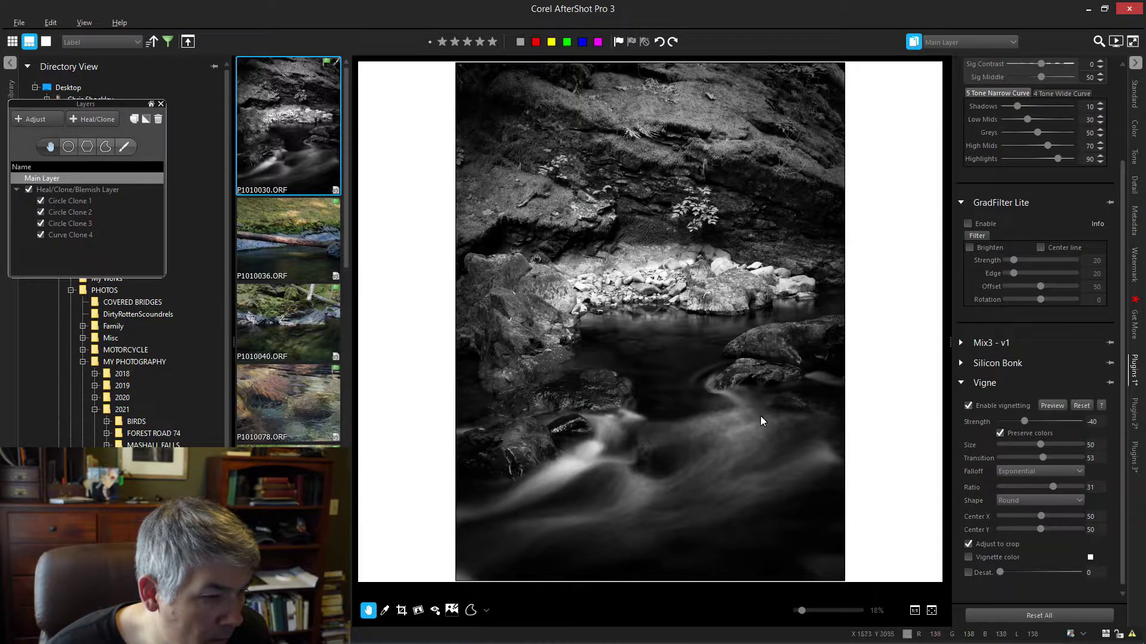
left_click(968, 406)
- Add an adjustment layer with a brush of size 138 and intensity 9, and lower the layer's white point in Curves
left_click(36, 119)
left_click(125, 147)
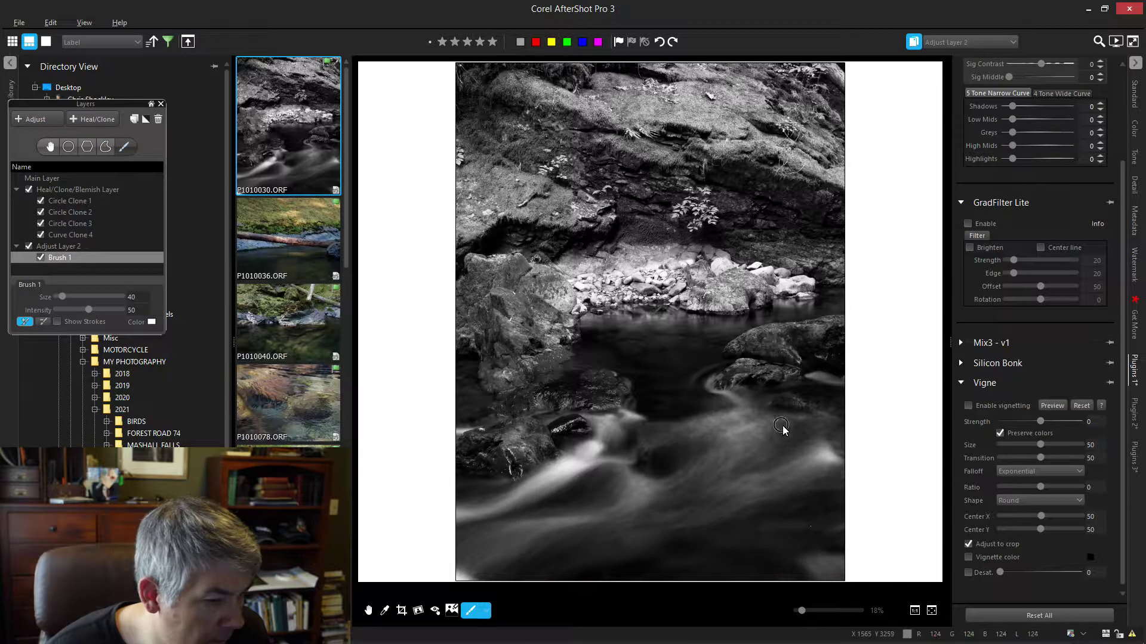
left_click_drag(88, 310, 62, 311)
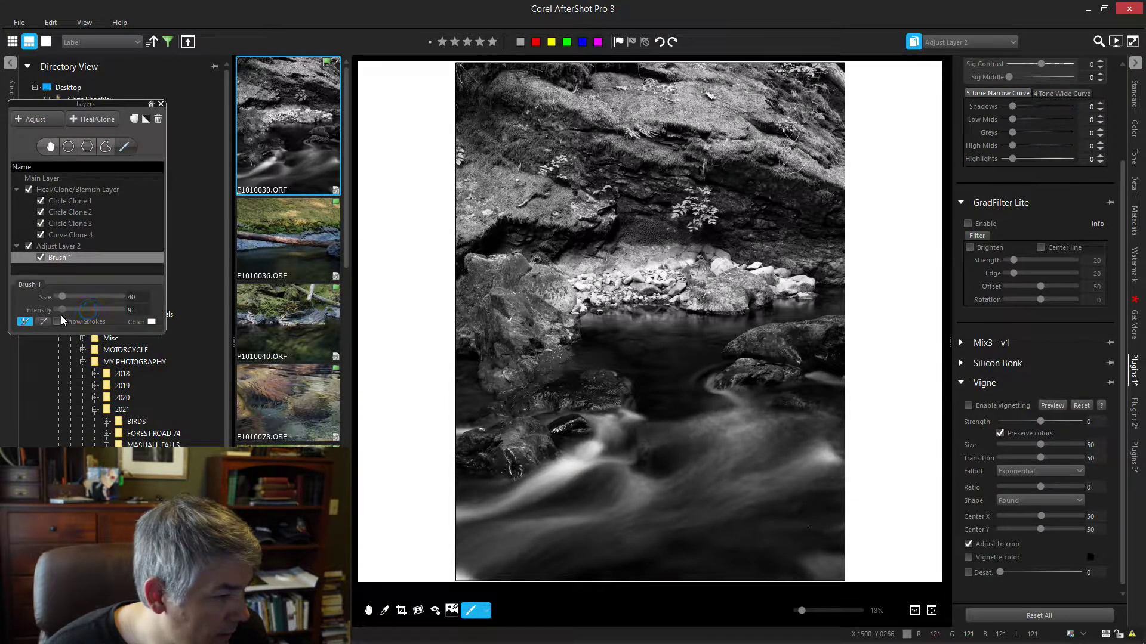
left_click(1133, 131)
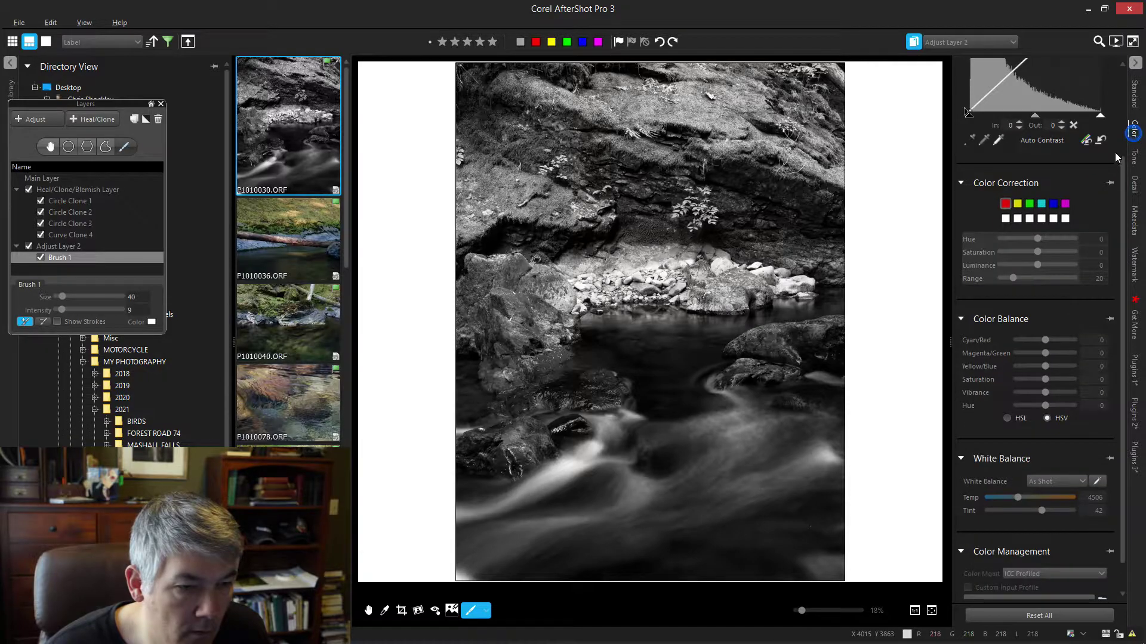
left_click_drag(1101, 121, 1078, 118)
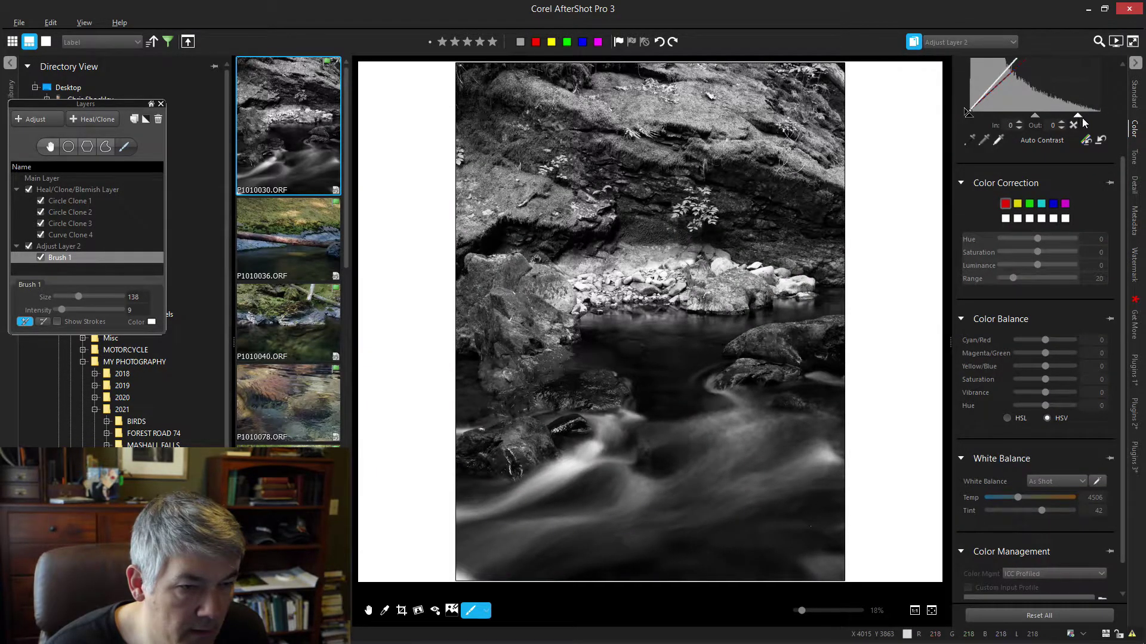
scroll(734, 355, "up", 5)
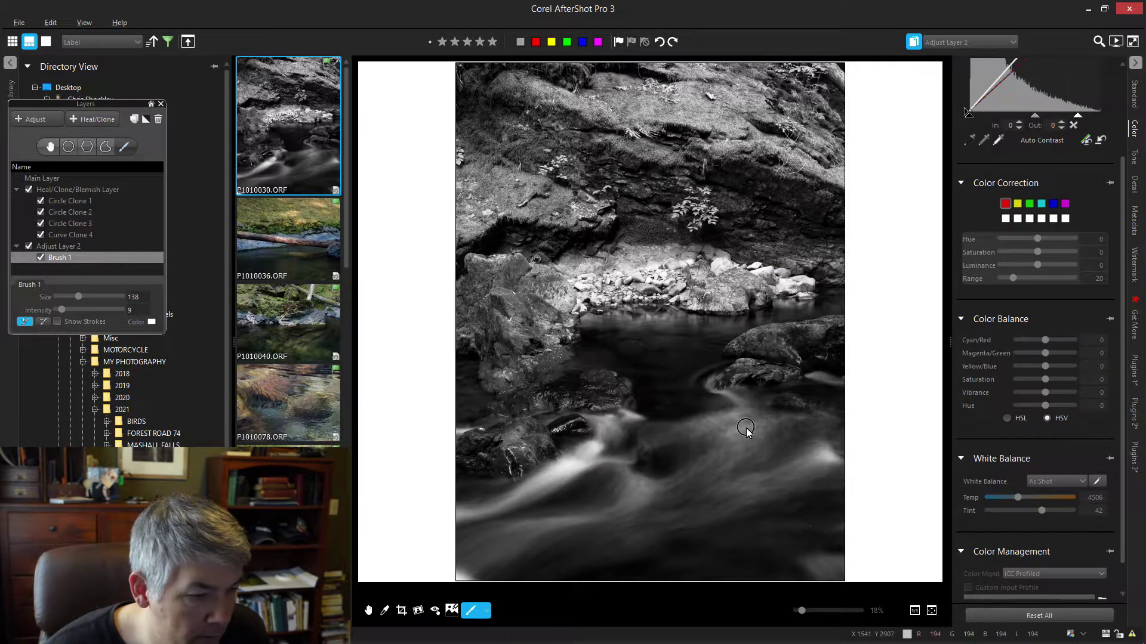
- Brush the flowing white water from below the river rock to the photo's edge and around the left rapids, enlarging the brush to 213
left_click(713, 382)
mouse_move(722, 396)
left_mouse_down()
mouse_move(757, 407)
mouse_move(716, 423)
mouse_move(739, 429)
mouse_move(703, 426)
mouse_move(792, 429)
mouse_move(759, 421)
mouse_move(773, 425)
mouse_move(765, 442)
mouse_move(743, 433)
mouse_move(706, 450)
mouse_move(834, 459)
left_mouse_up()
key("bracketright")
mouse_move(829, 460)
left_mouse_down()
mouse_move(777, 473)
mouse_move(822, 430)
mouse_move(784, 418)
mouse_move(808, 411)
mouse_move(845, 449)
mouse_move(832, 434)
mouse_move(836, 455)
mouse_move(865, 456)
left_mouse_up()
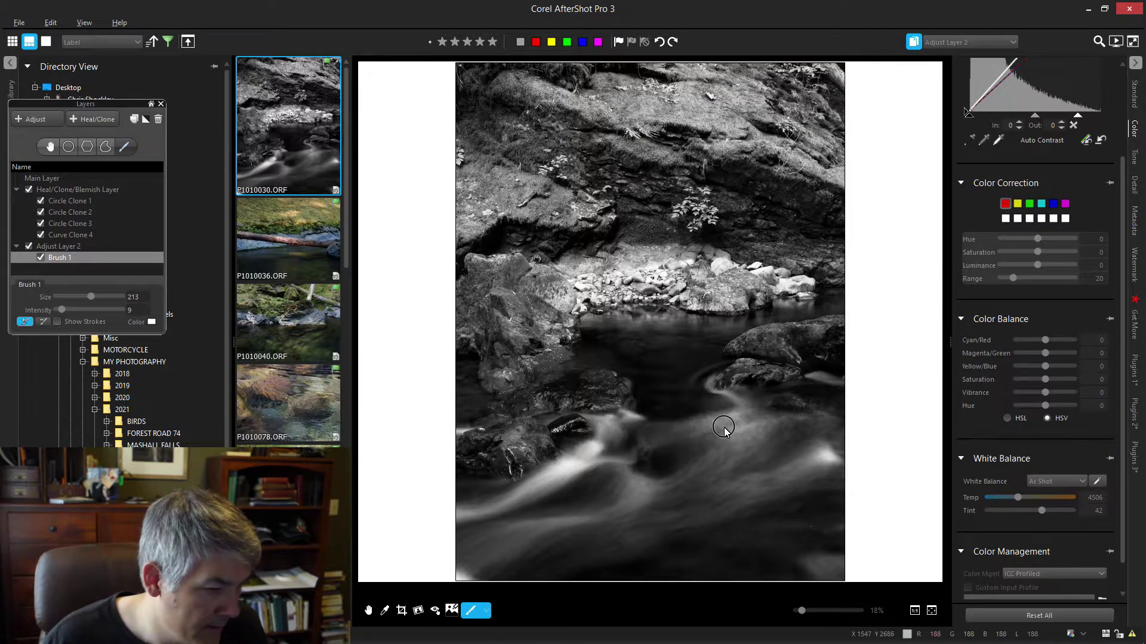
left_click_drag(614, 466, 631, 502)
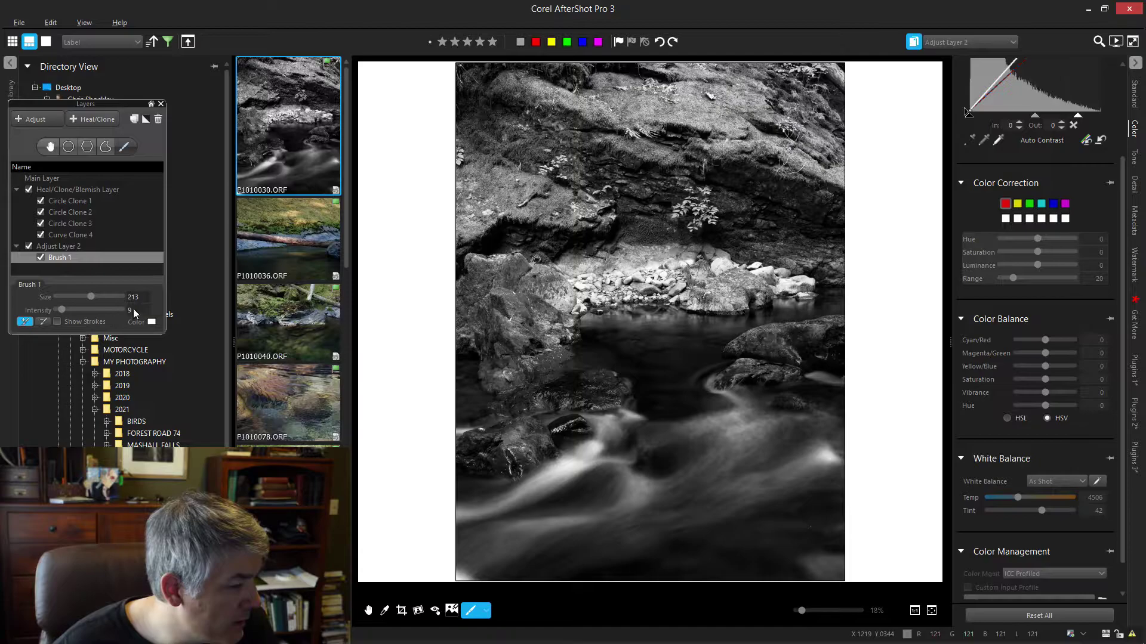
- Lower the brush intensity to 5, undo the last stroke, and brush the white water across the middle of the river
key("Return")
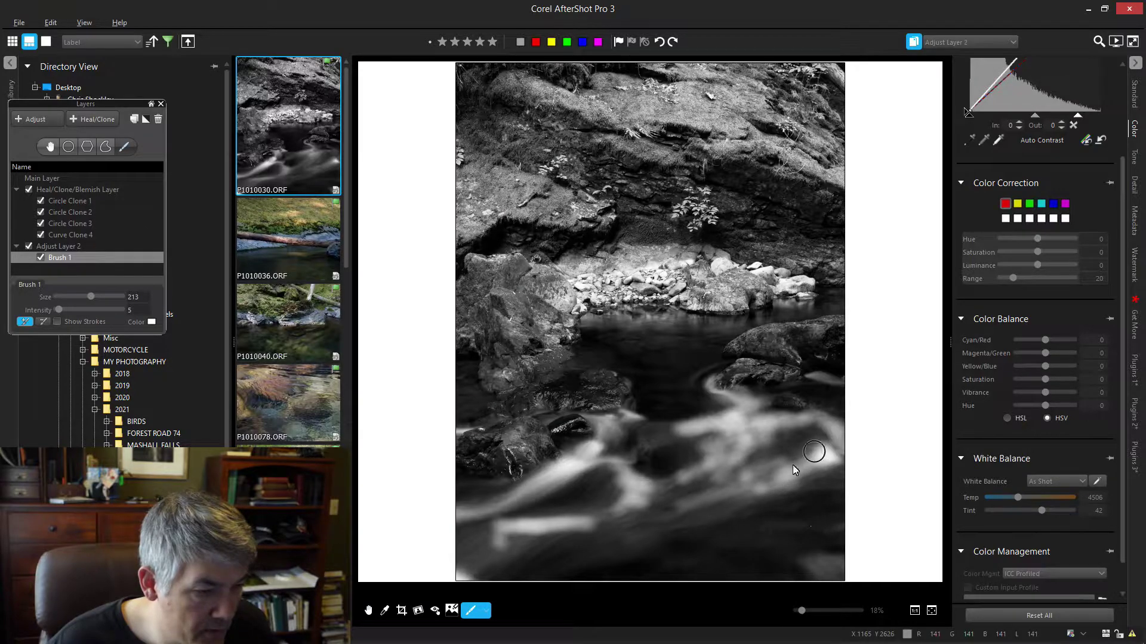
key("ctrl+z")
left_click_drag(703, 429, 630, 435)
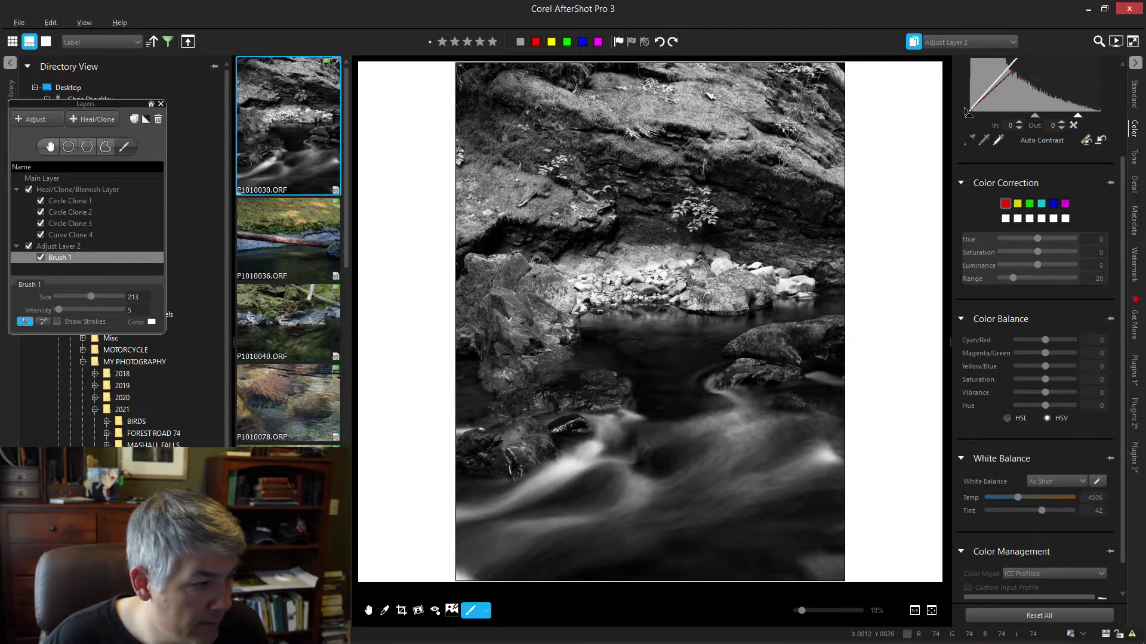
- Compare the photo with Adjust Layer 2 off and on, and brush more strokes over the lower-left streaks and central white water
left_click(27, 247)
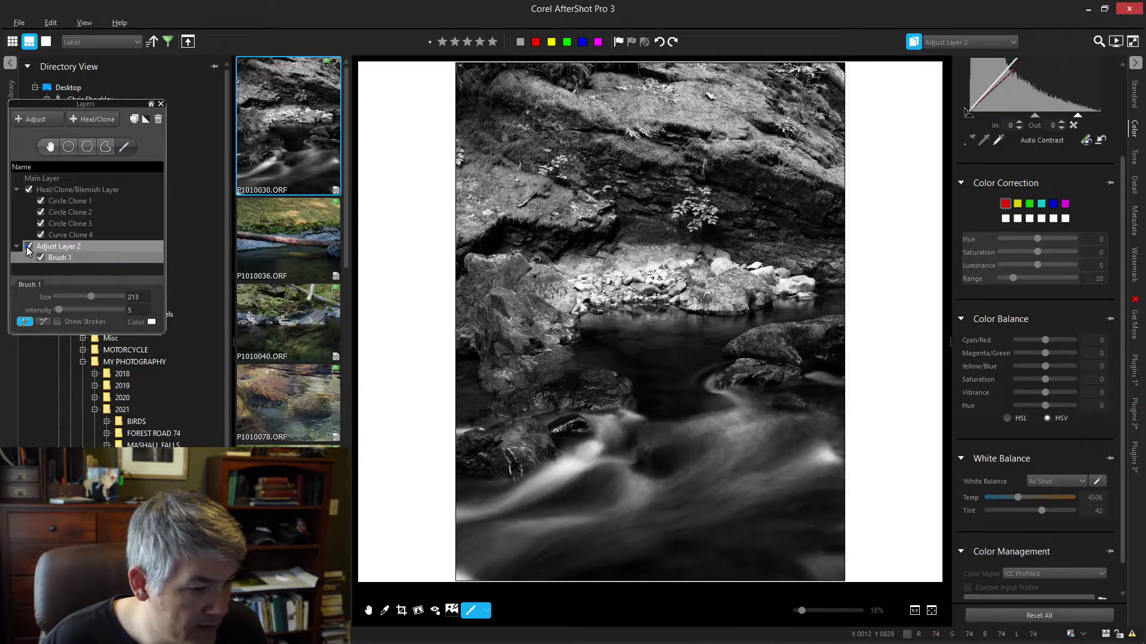
left_click(28, 247)
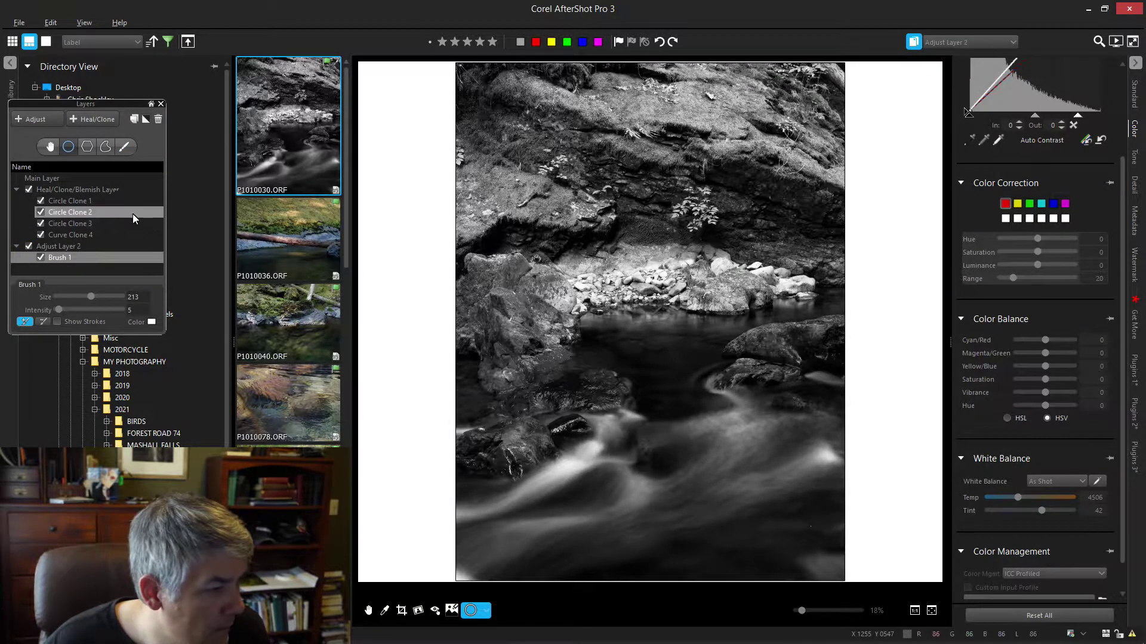
left_click(125, 147)
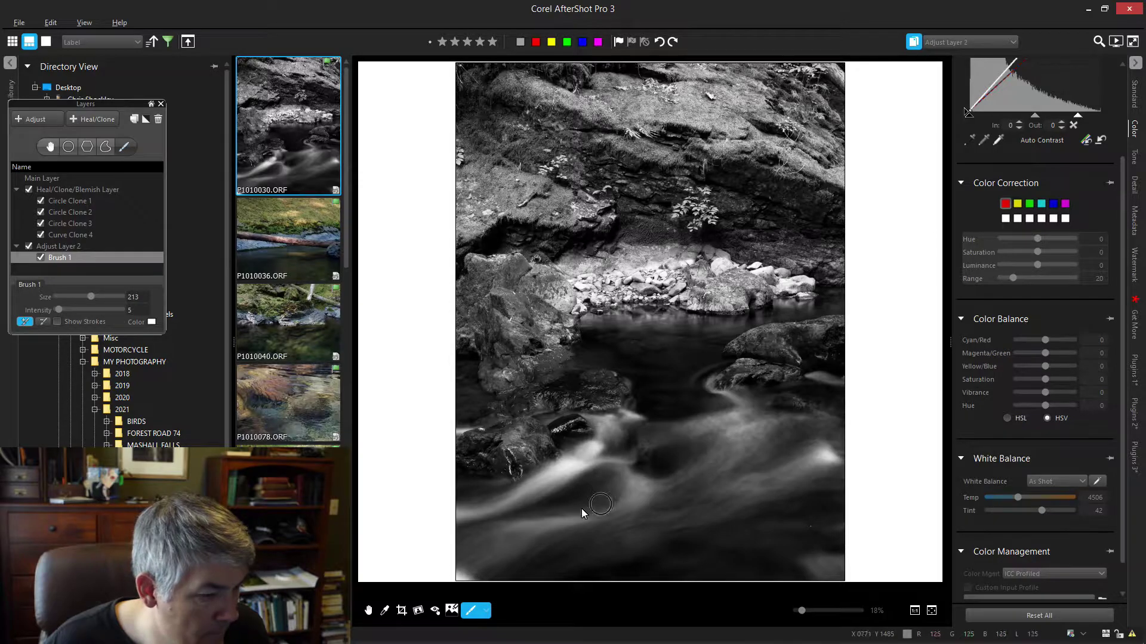
left_click_drag(499, 528, 495, 553)
left_click(603, 497)
left_click(692, 431)
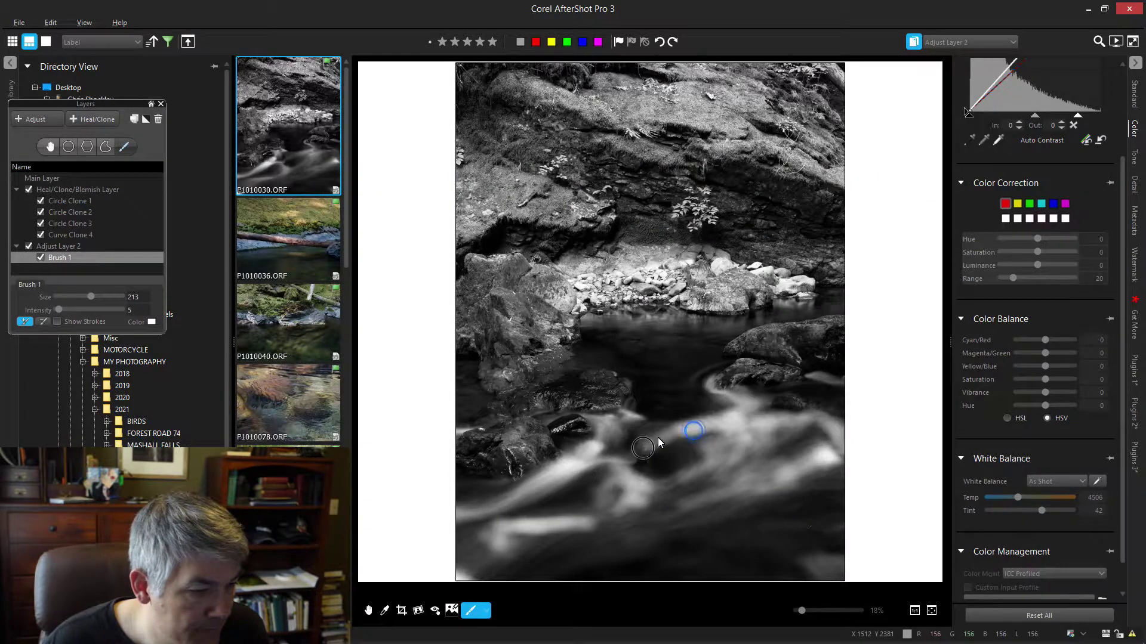
left_click(629, 429)
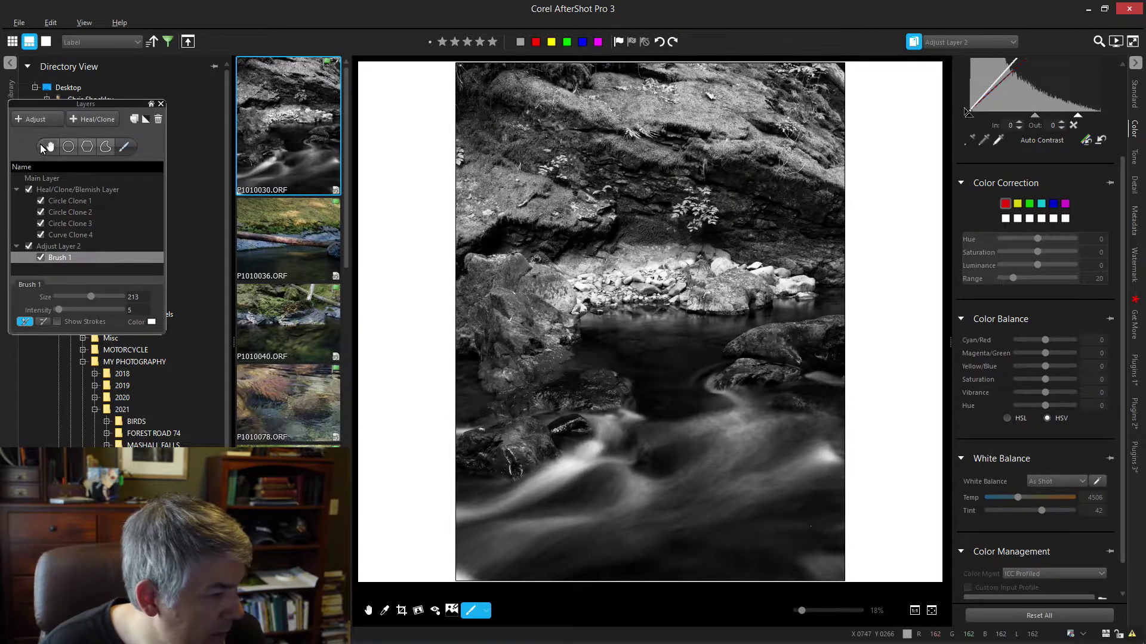
- Add another adjustment layer, brush the bright lower-right corner at size 236 and intensity 50, and darken its midtones in Curves
left_click(33, 122)
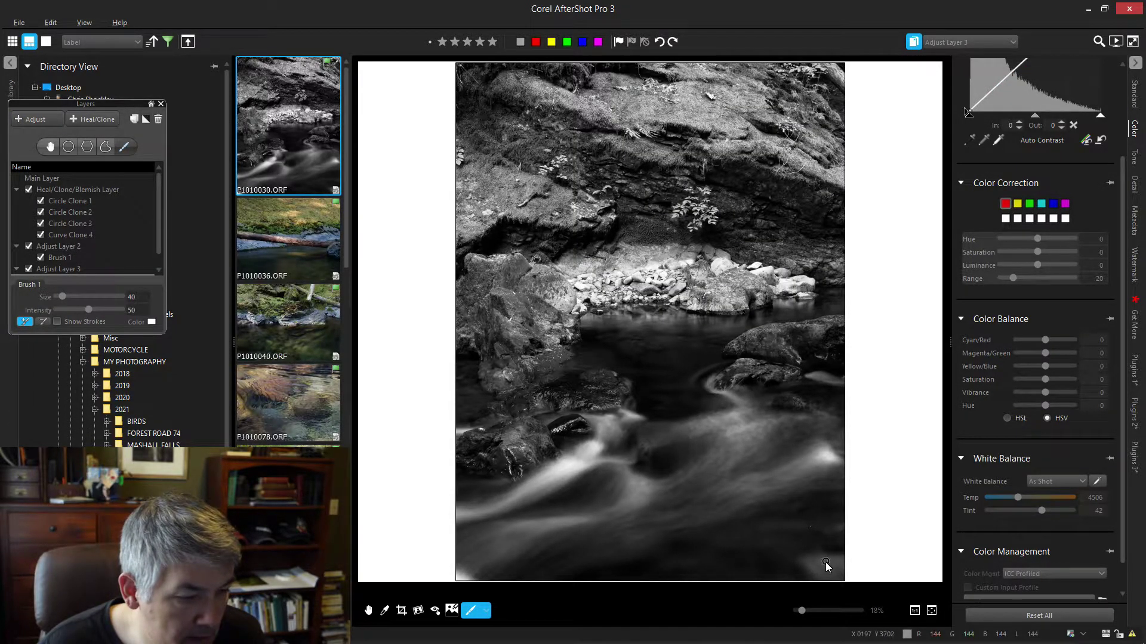
mouse_move(826, 565)
left_mouse_down()
mouse_move(799, 567)
mouse_move(841, 567)
mouse_move(795, 576)
left_mouse_up()
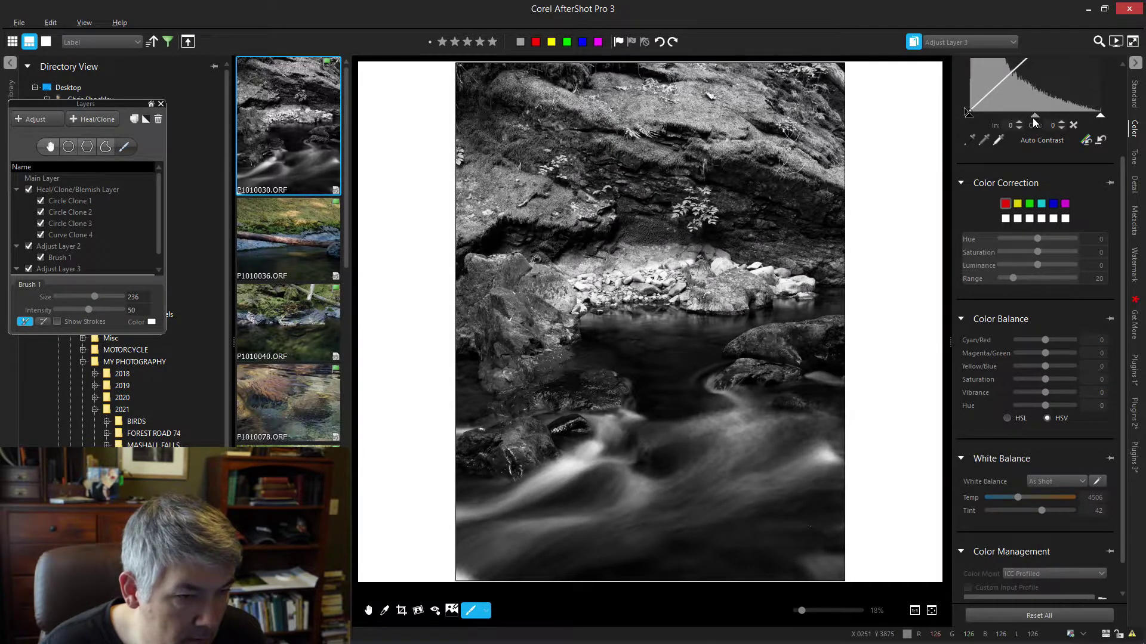
left_click_drag(1034, 119, 1015, 116)
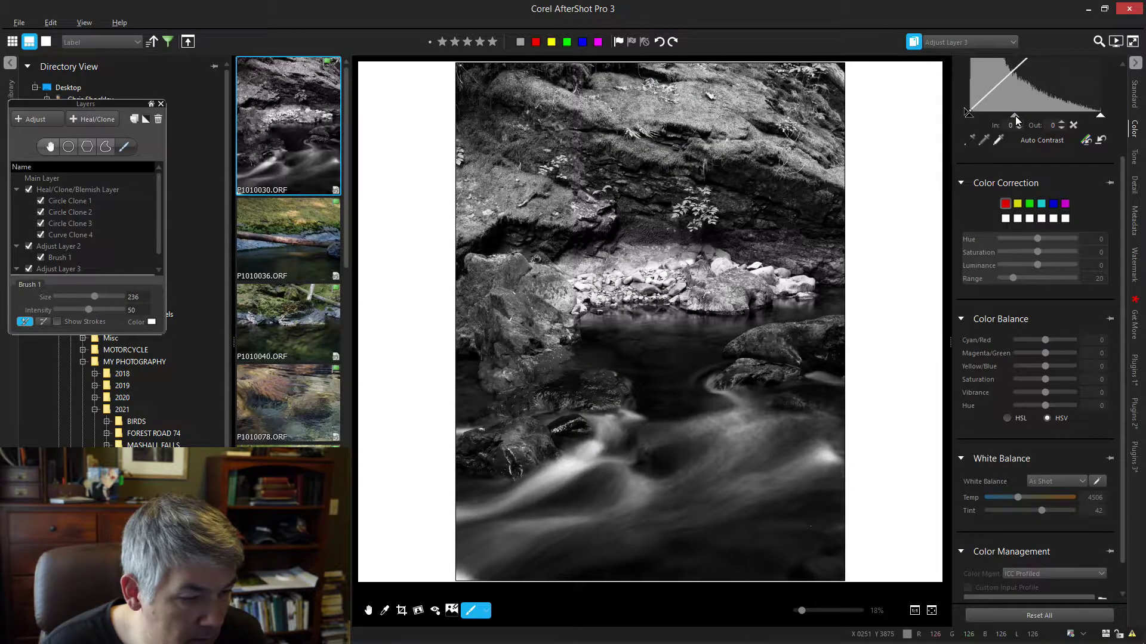
- Enable the Vigne vignette on the main layer and set its transition to 66 and size to 52
left_click(368, 610)
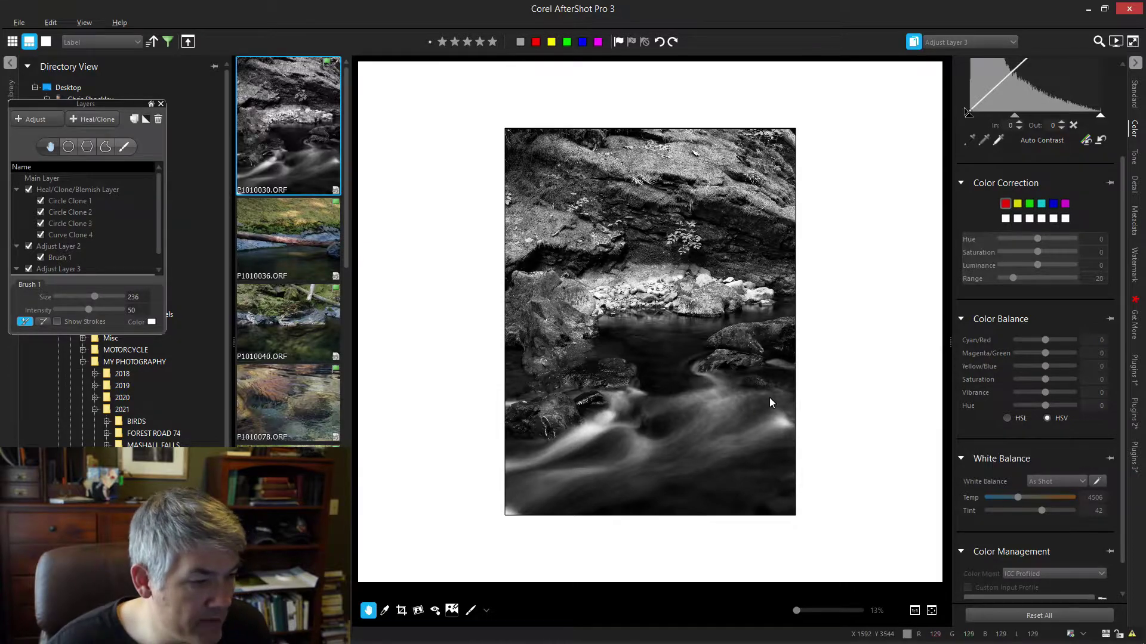
left_click(1136, 373)
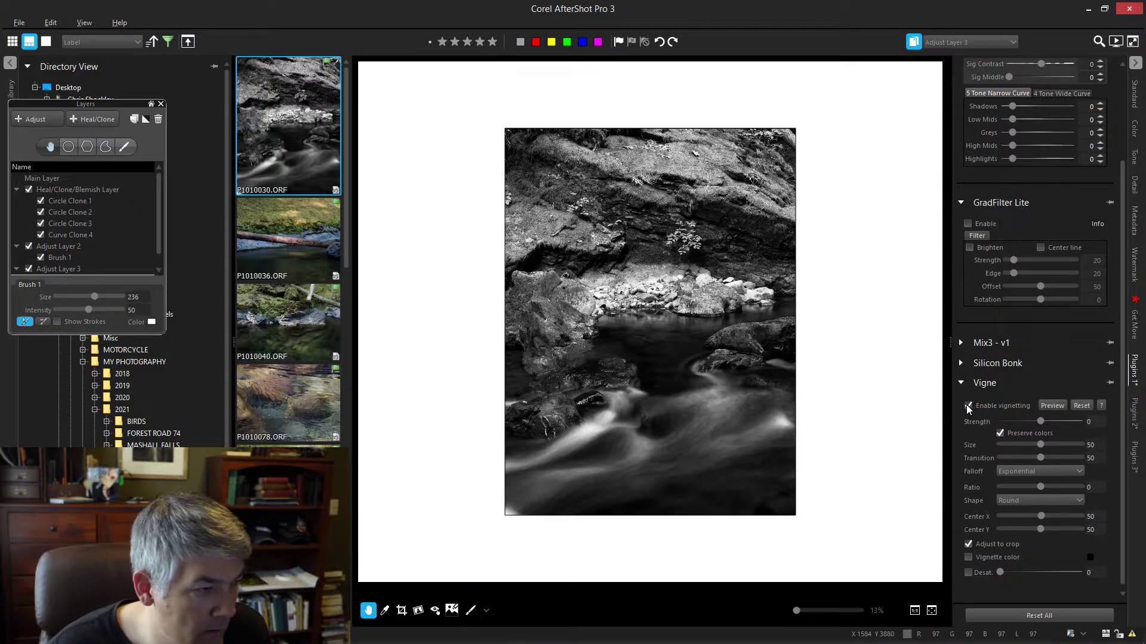
key("Up")
key("Up")
key("Up")
key("Up")
key("Up")
key("Up")
key("Up")
key("Up")
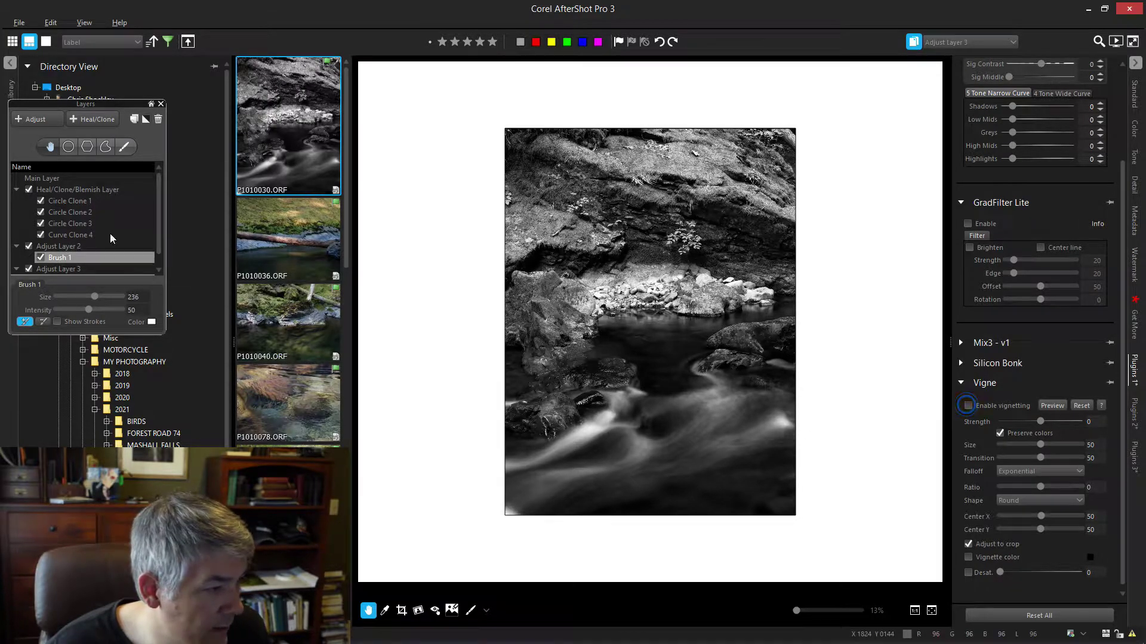
left_click(968, 406)
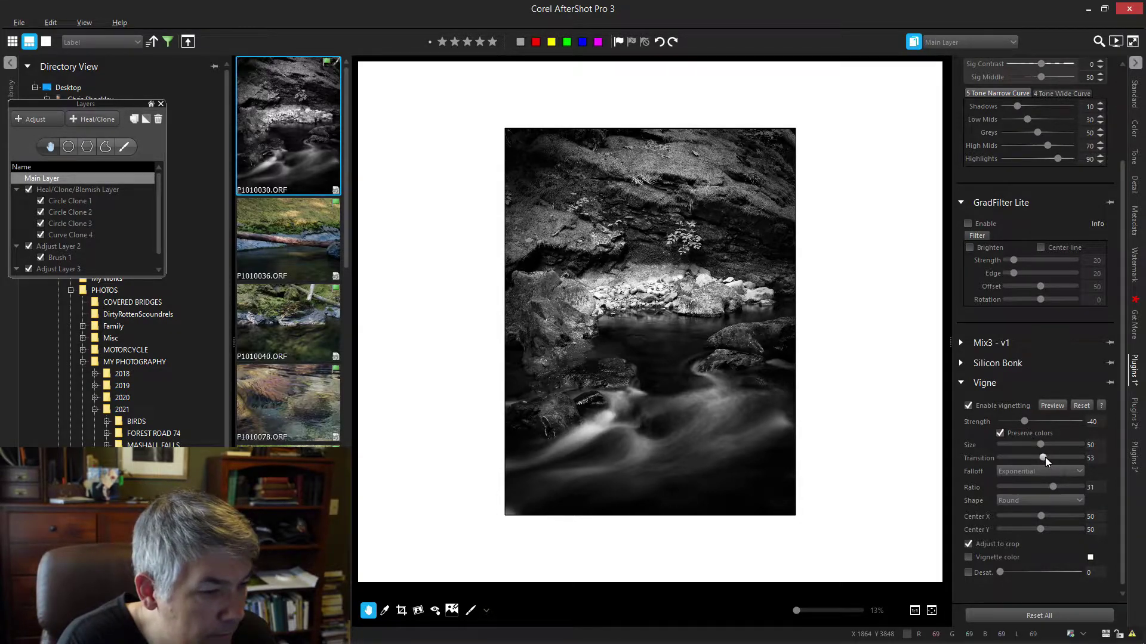
left_click_drag(1044, 457, 1048, 461)
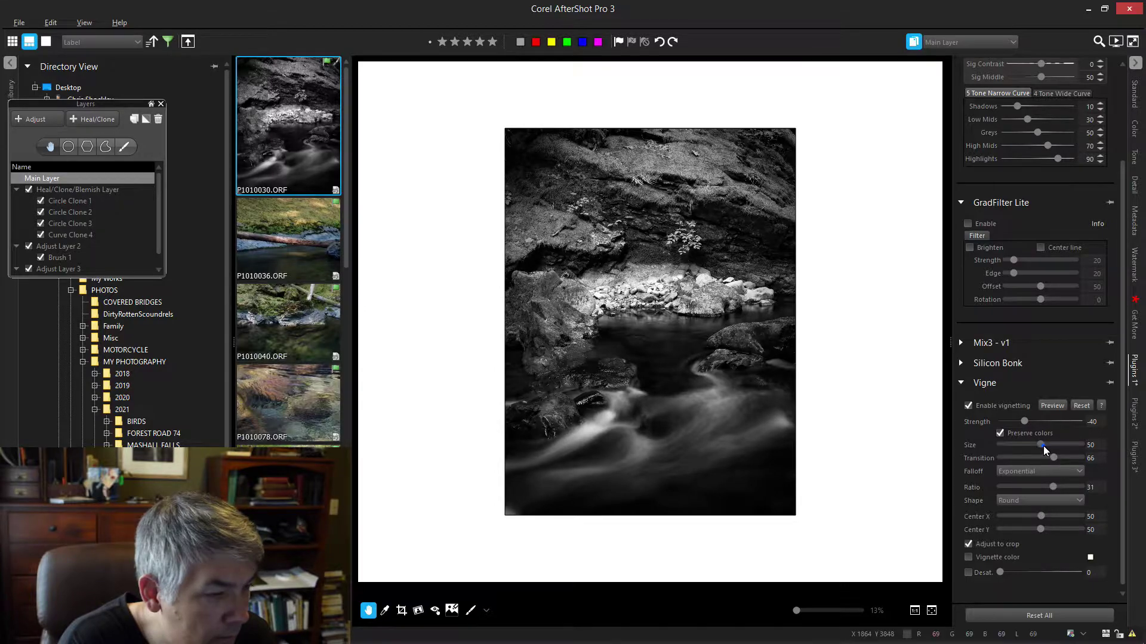
left_click_drag(1043, 446, 1046, 450)
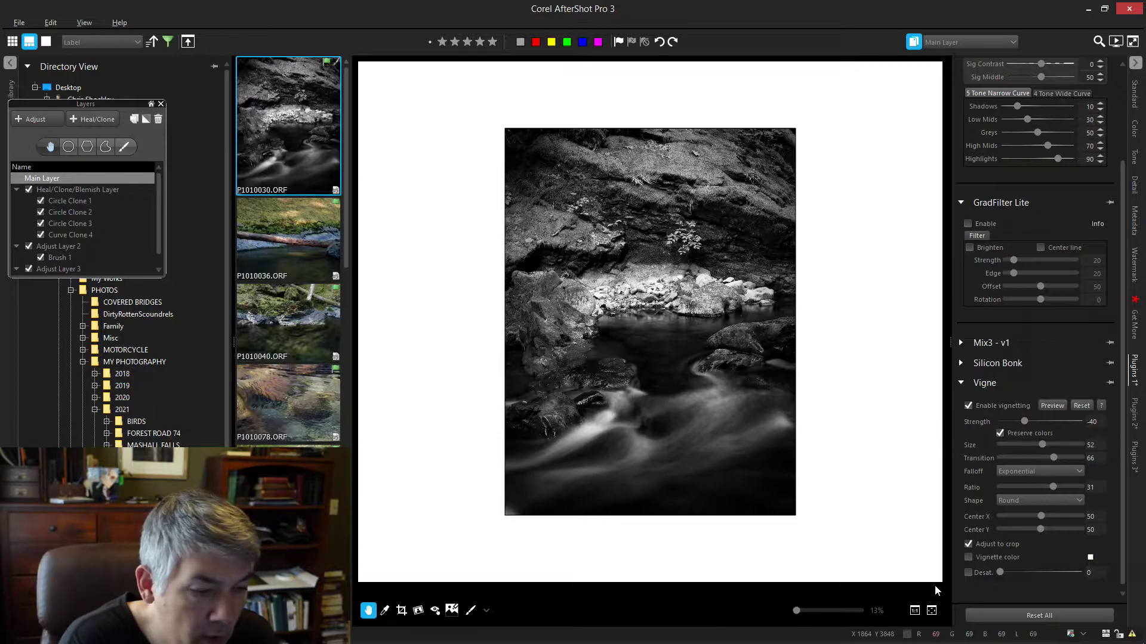
- Fit the photo in the preview and create a new version of P1010030.ORF
left_click(930, 612)
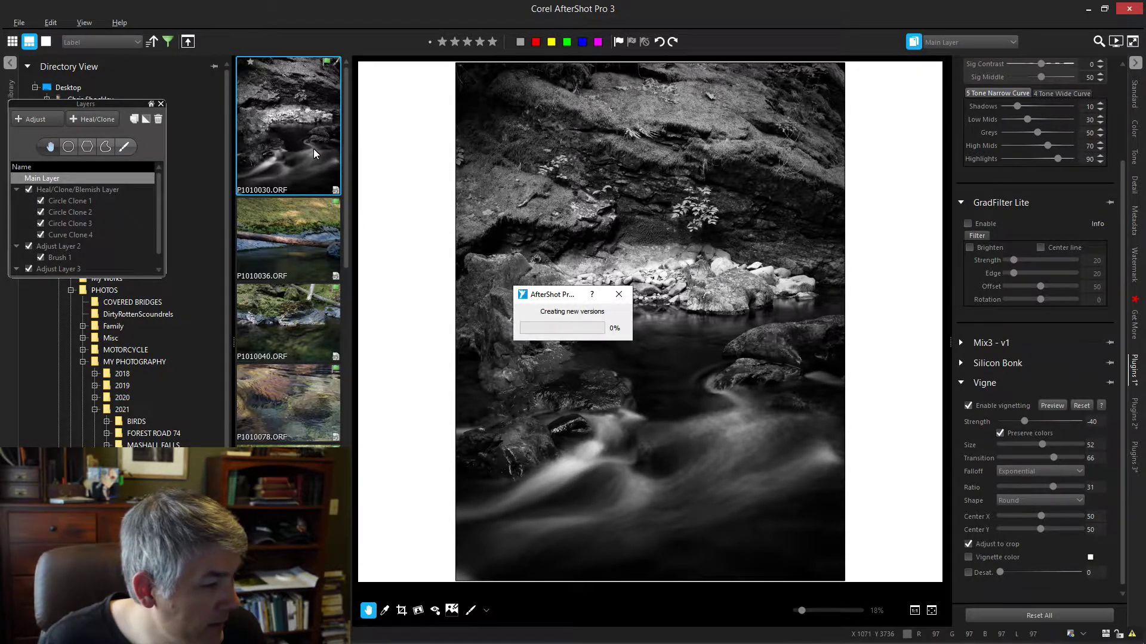
scroll(314, 153, "down", 2)
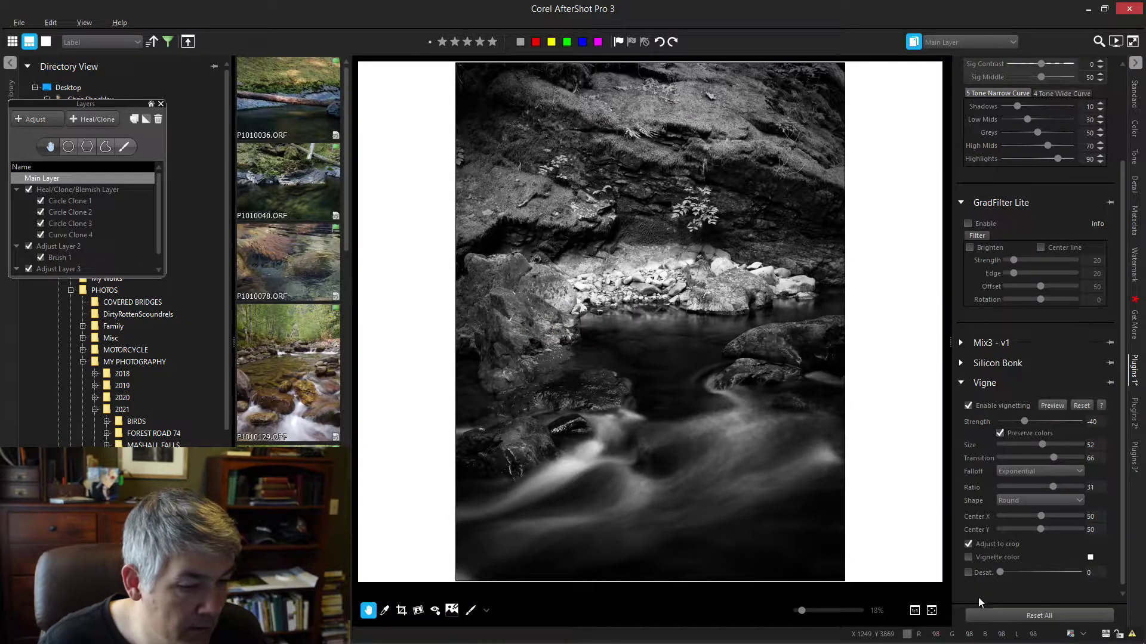
- Reset all adjustments on P1010030.ORF, look through the thumbnails for its new version, and undo the reset
left_click(995, 611)
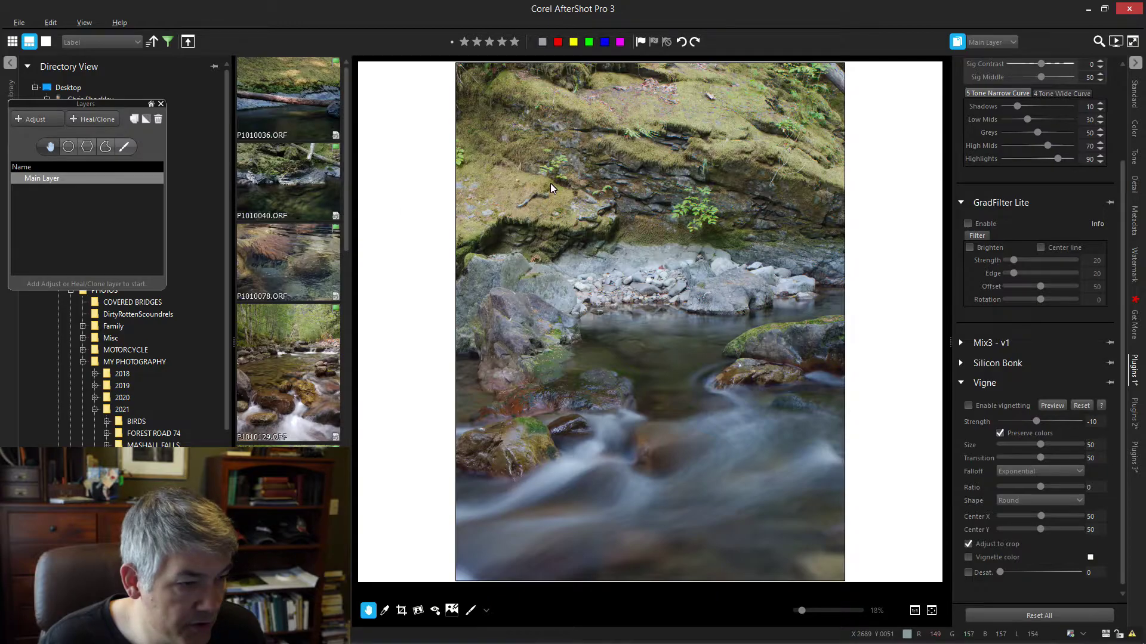
left_click_drag(346, 179, 350, 494)
scroll(348, 376, "up", 10)
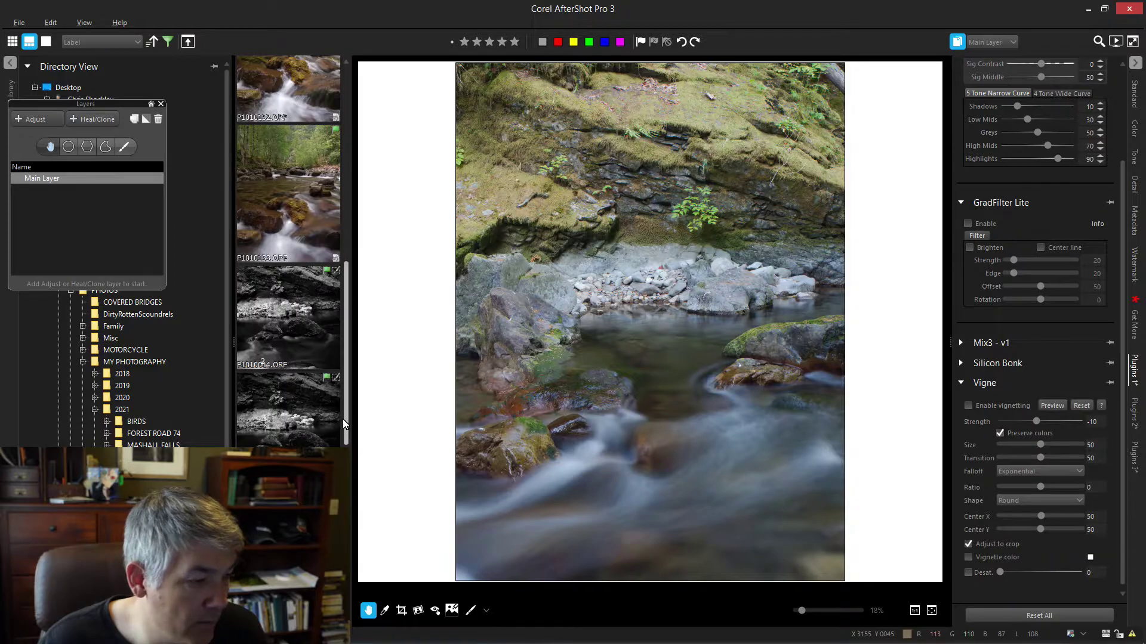
left_click_drag(343, 419, 375, 485)
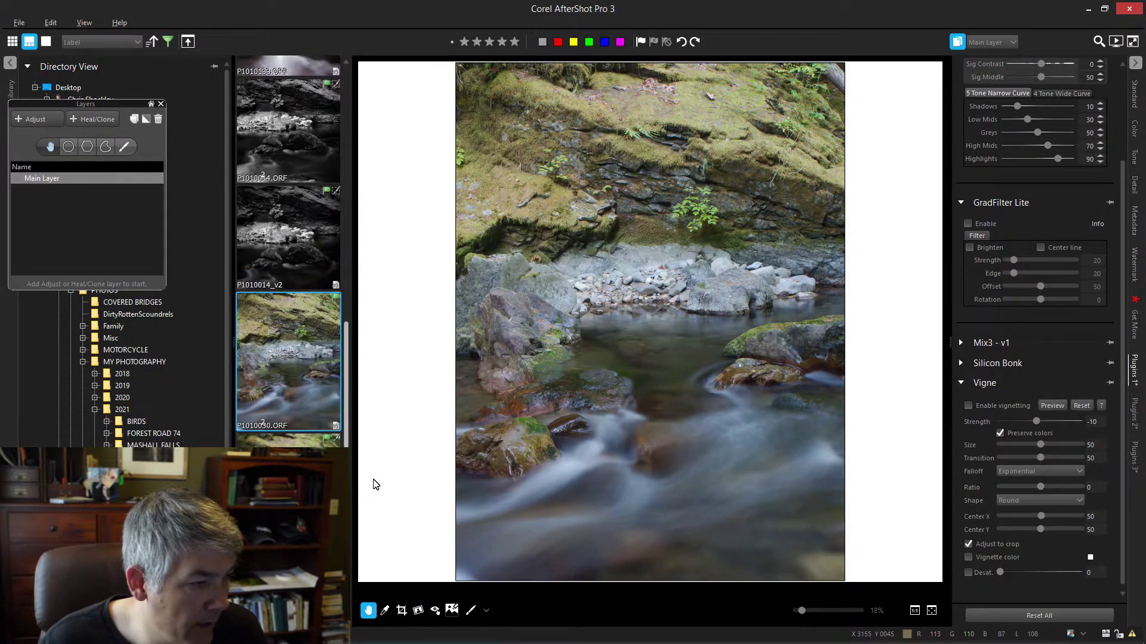
left_click_drag(345, 367, 363, 497)
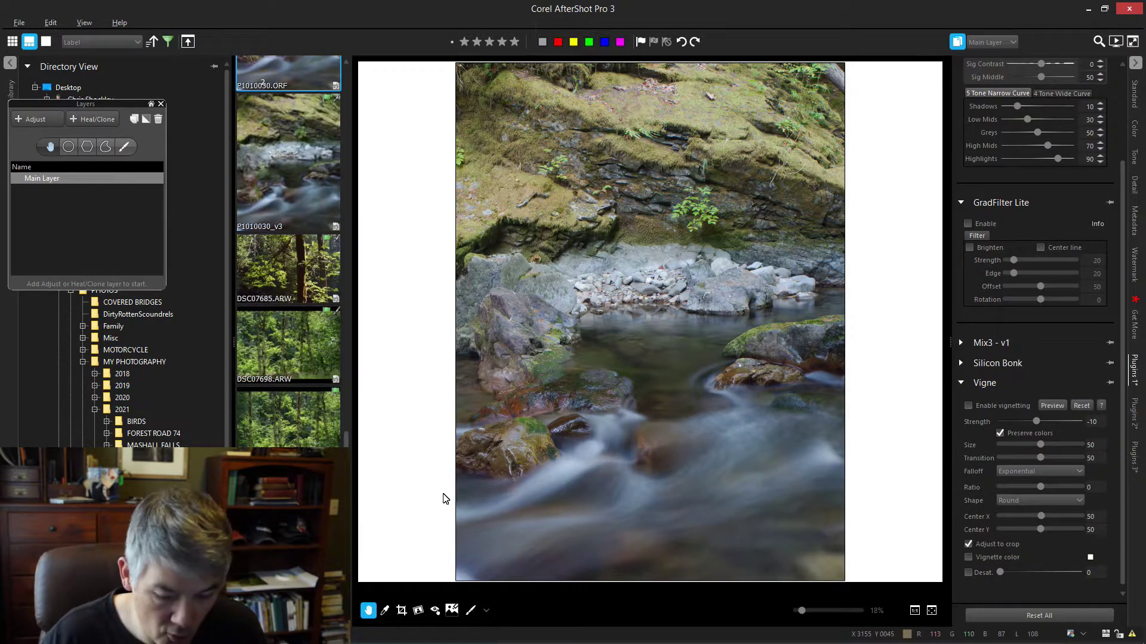
key("ctrl+z")
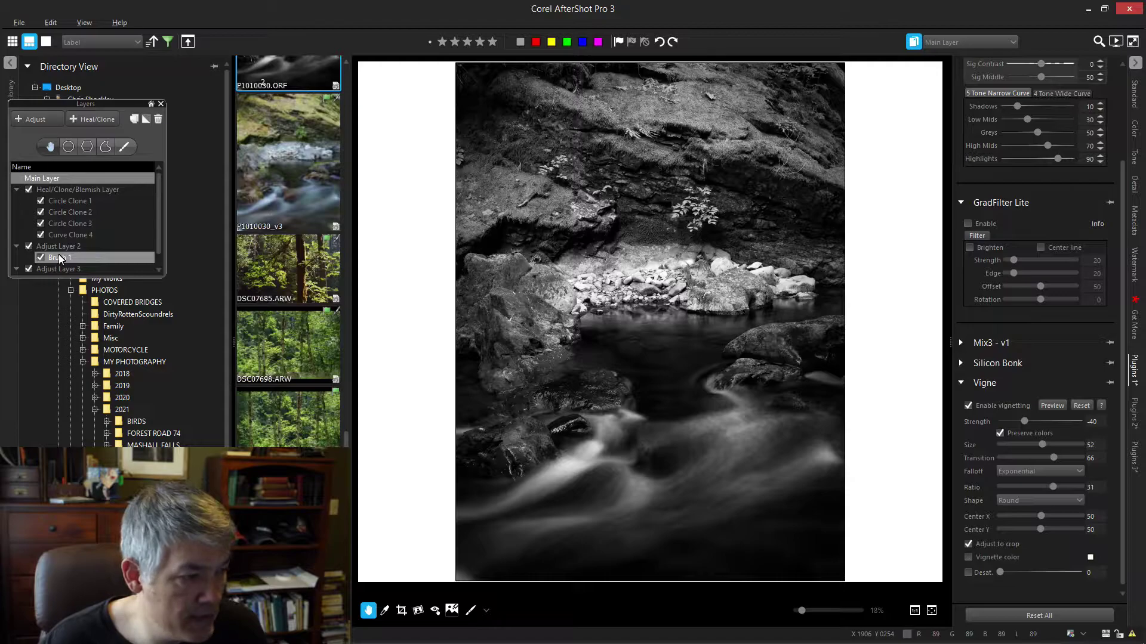
- Switch Adjust Layer 2 off and on repeatedly to compare the effect of the brushed water highlights
left_click(28, 246)
left_click(27, 247)
left_click(27, 246)
left_click(28, 246)
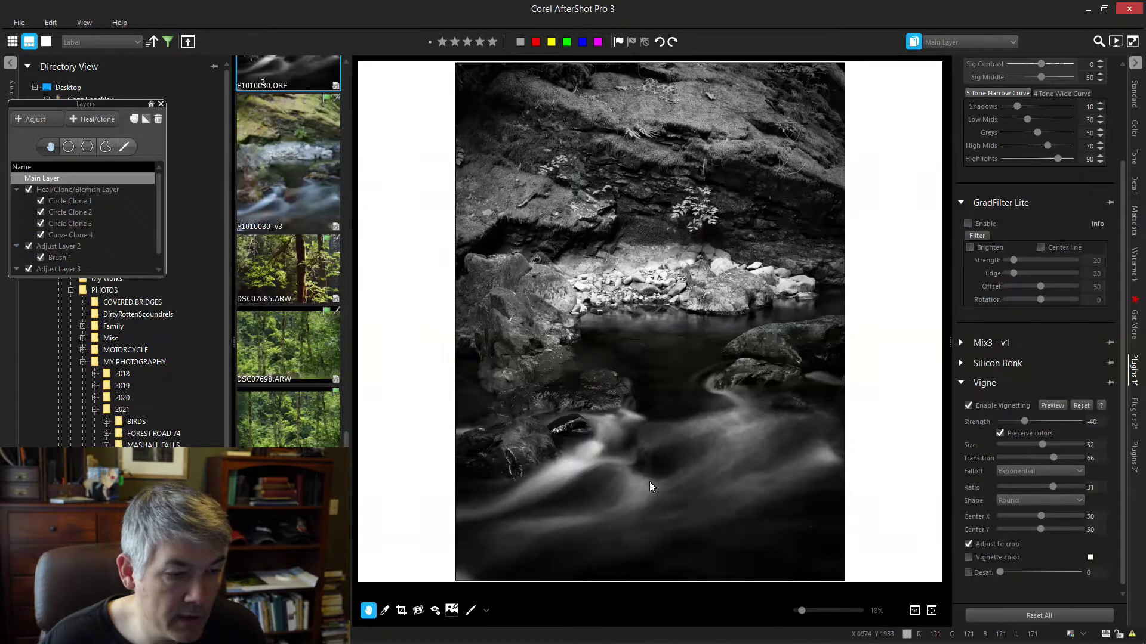
- Lighten the midtones slightly in Curves on the main layer and on Adjust Layer 2, and reselect the main layer
left_click(1130, 137)
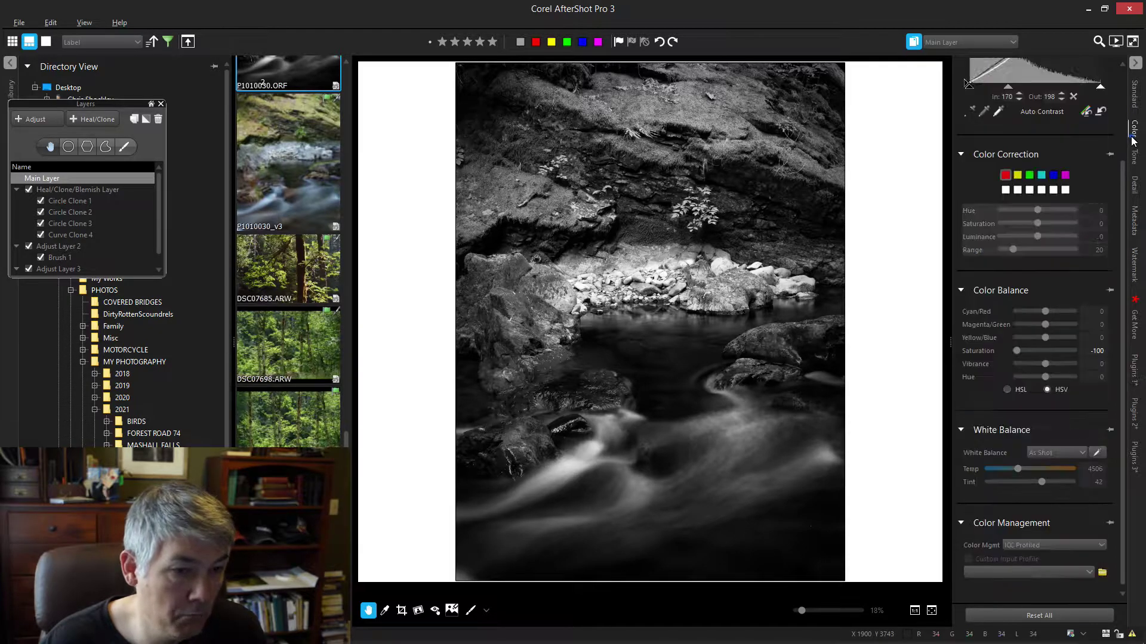
left_click_drag(1006, 117, 1014, 117)
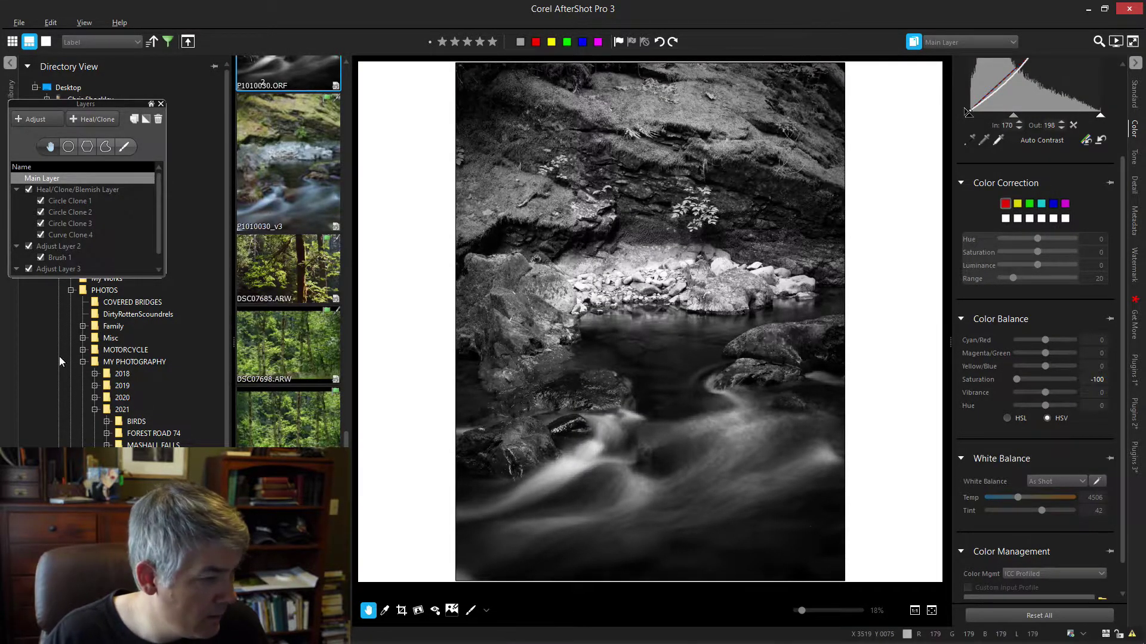
left_click(51, 250)
left_click(53, 257)
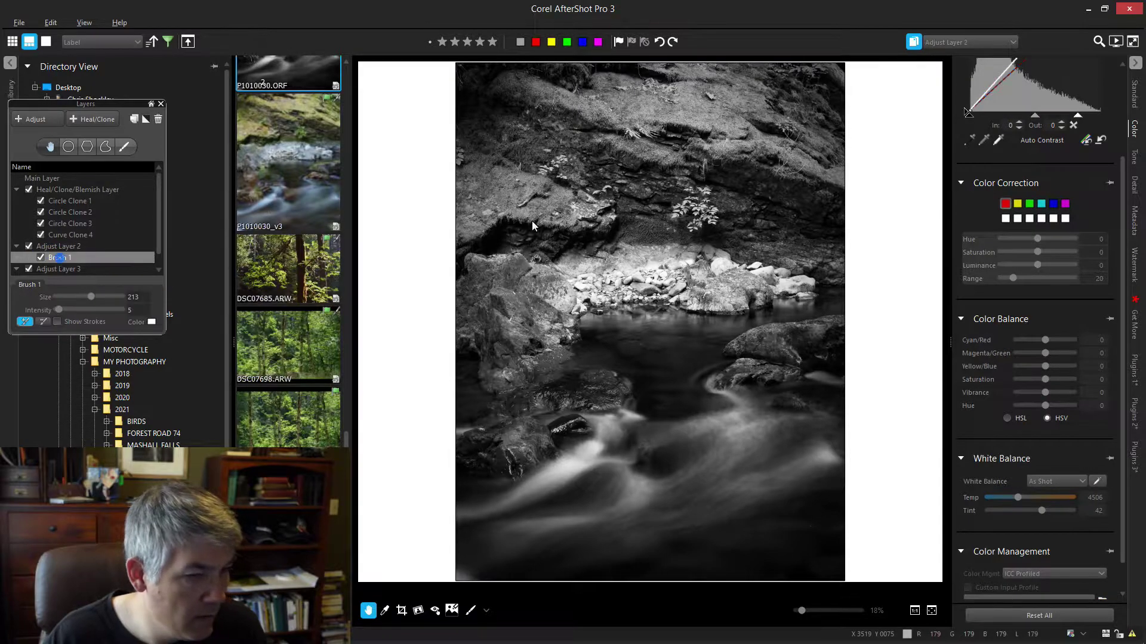
left_click_drag(1033, 114, 1043, 119)
left_click(118, 177)
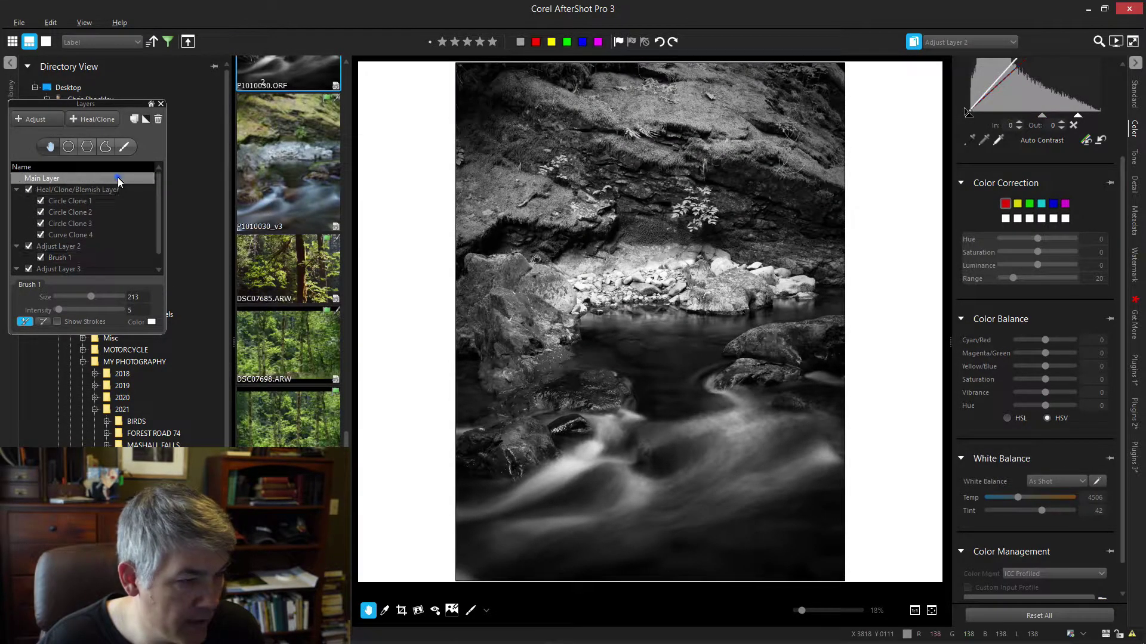
- Try a different midtone level in the main layer's Curves and move it back to about its starting position
left_click_drag(1012, 117, 1001, 116)
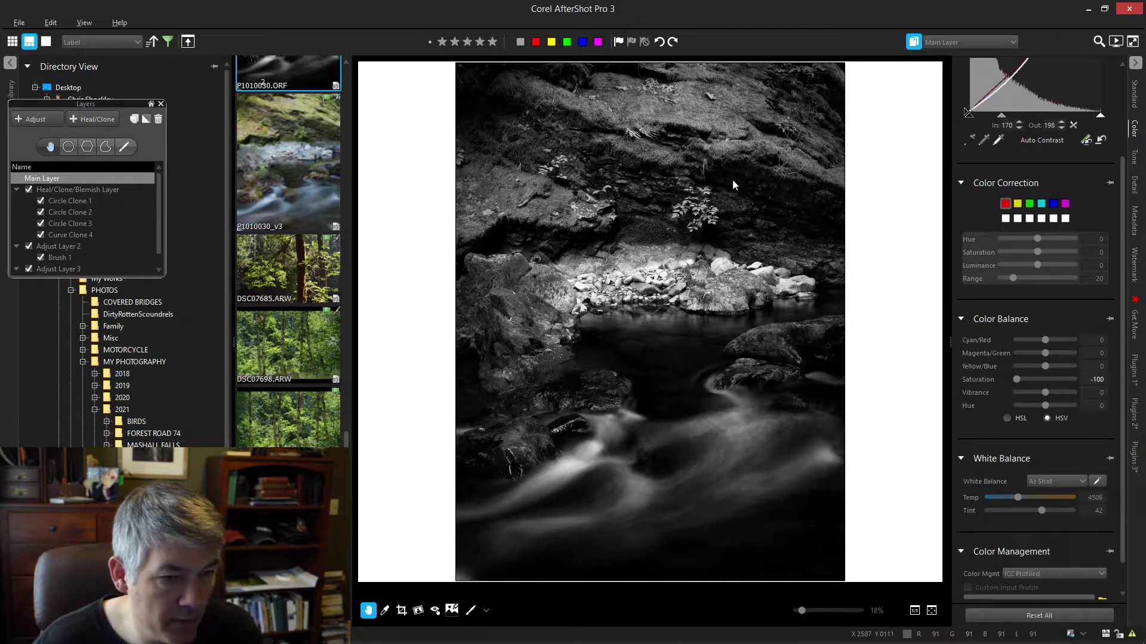
left_click_drag(1000, 117, 1011, 117)
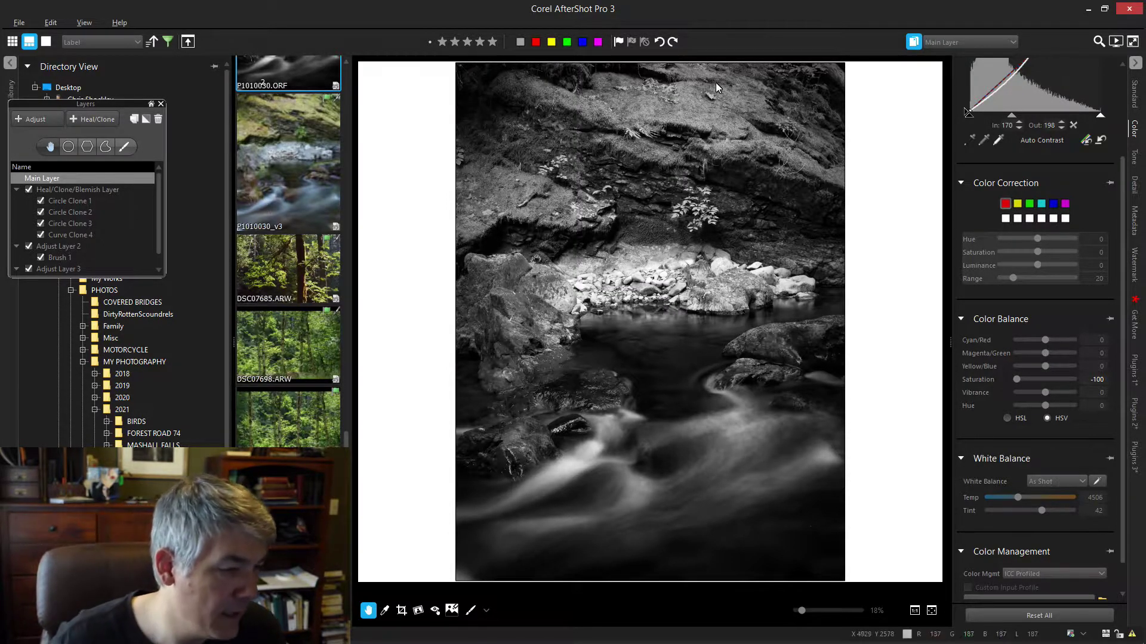
- Clone out the bright leaf on the mossy rock with a size 104 circle in the Heal/Clone/Blemish Layer, sampling moss beside it
scroll(706, 101, "up", 3)
scroll(710, 90, "up", 2)
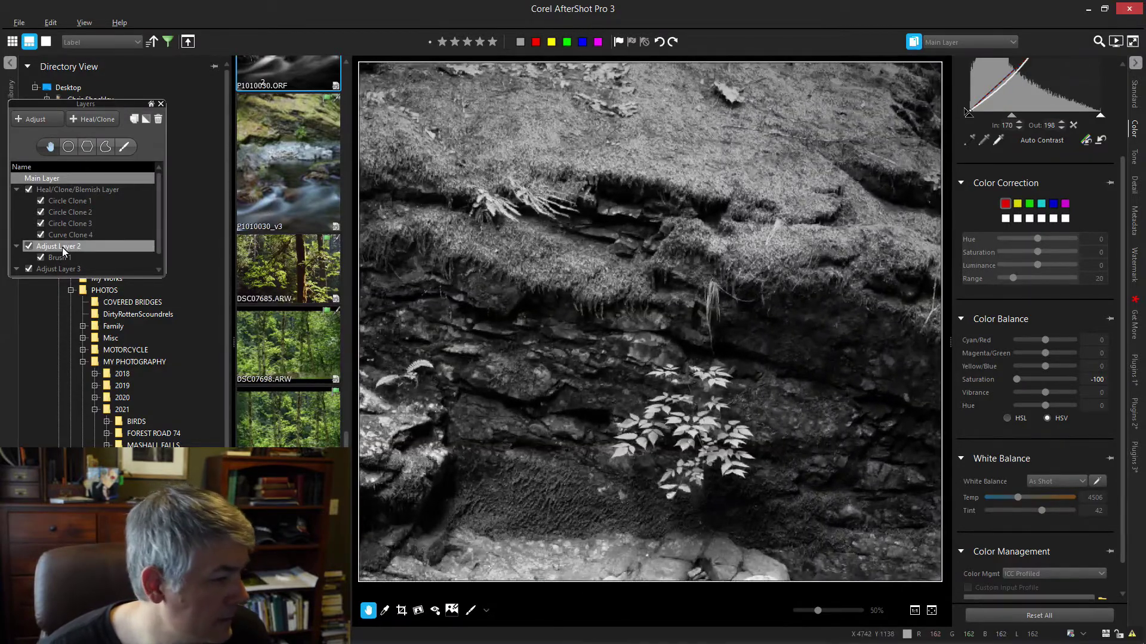
left_click(73, 191)
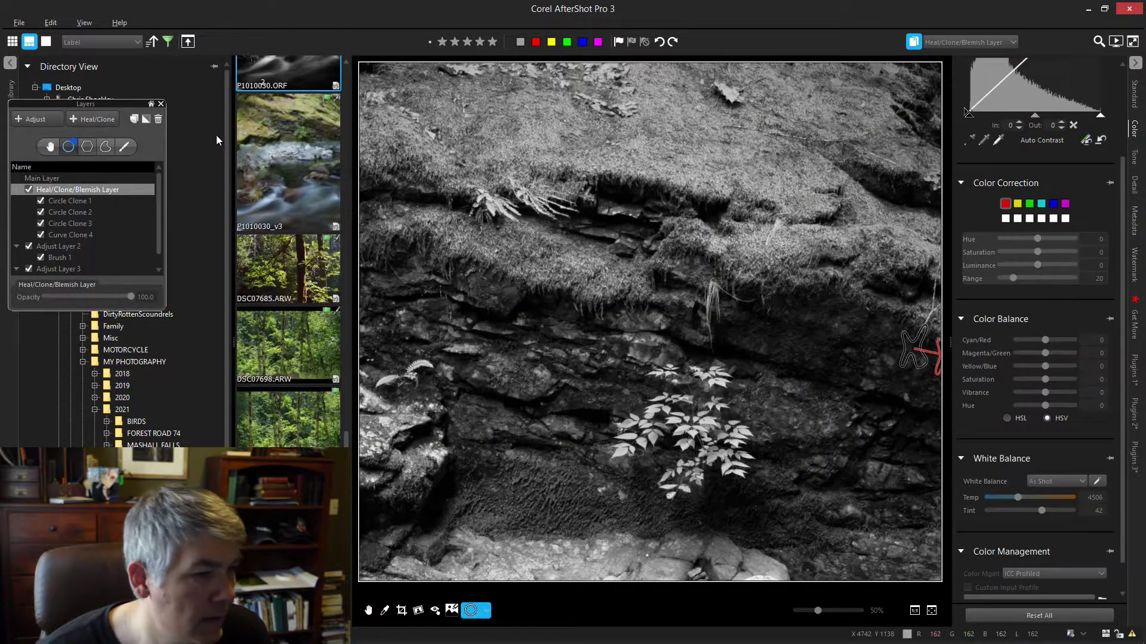
left_click(732, 93)
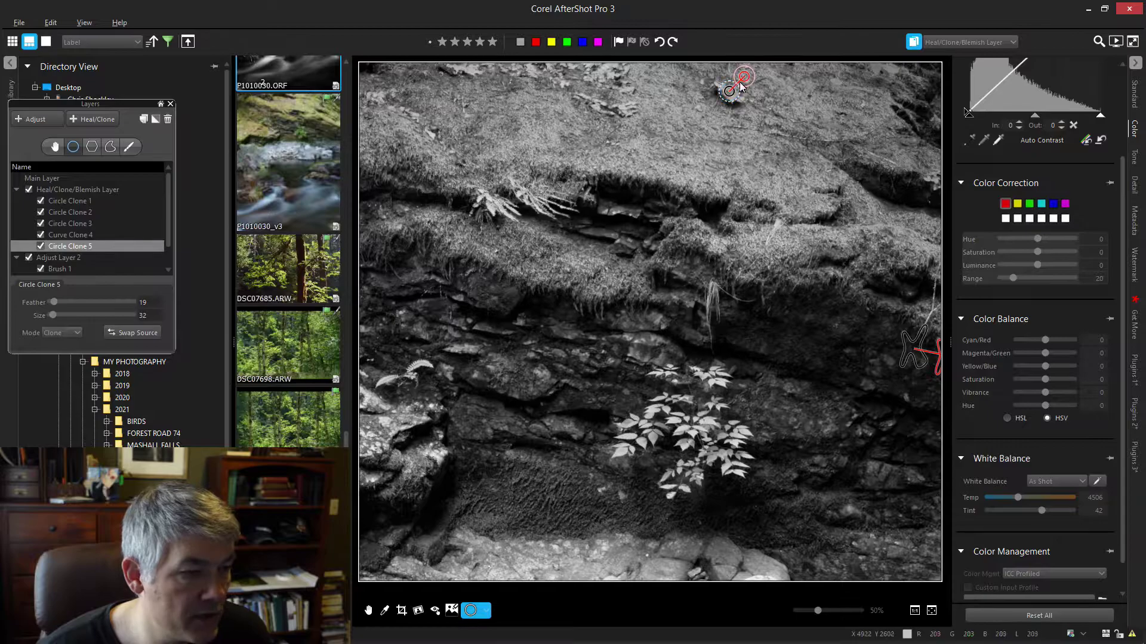
left_click_drag(740, 91, 775, 97)
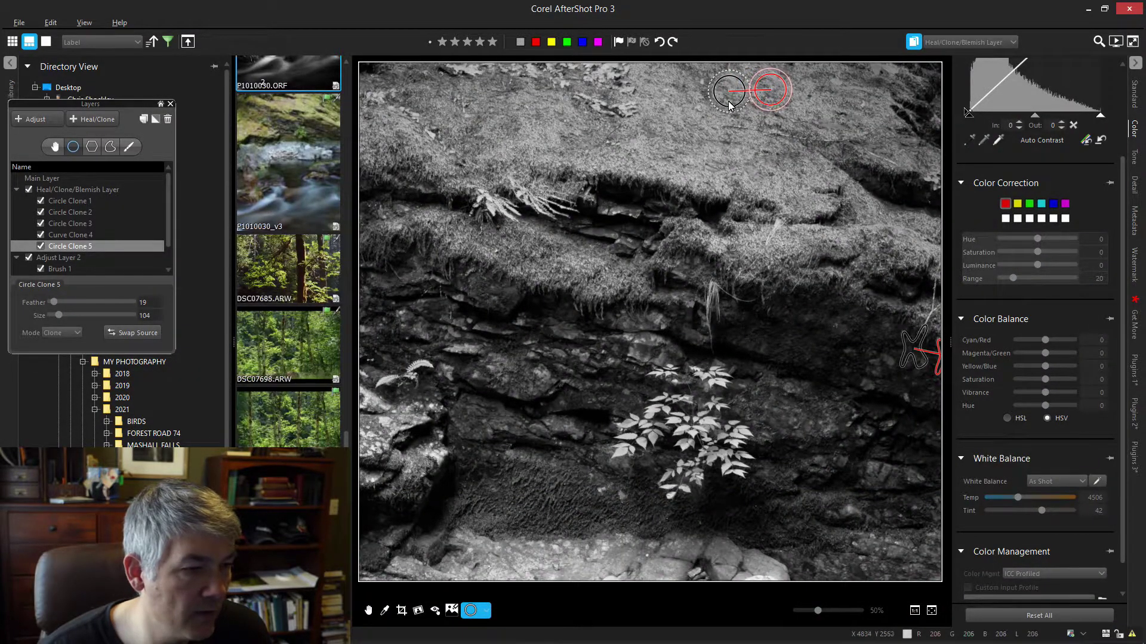
left_click_drag(768, 94, 772, 93)
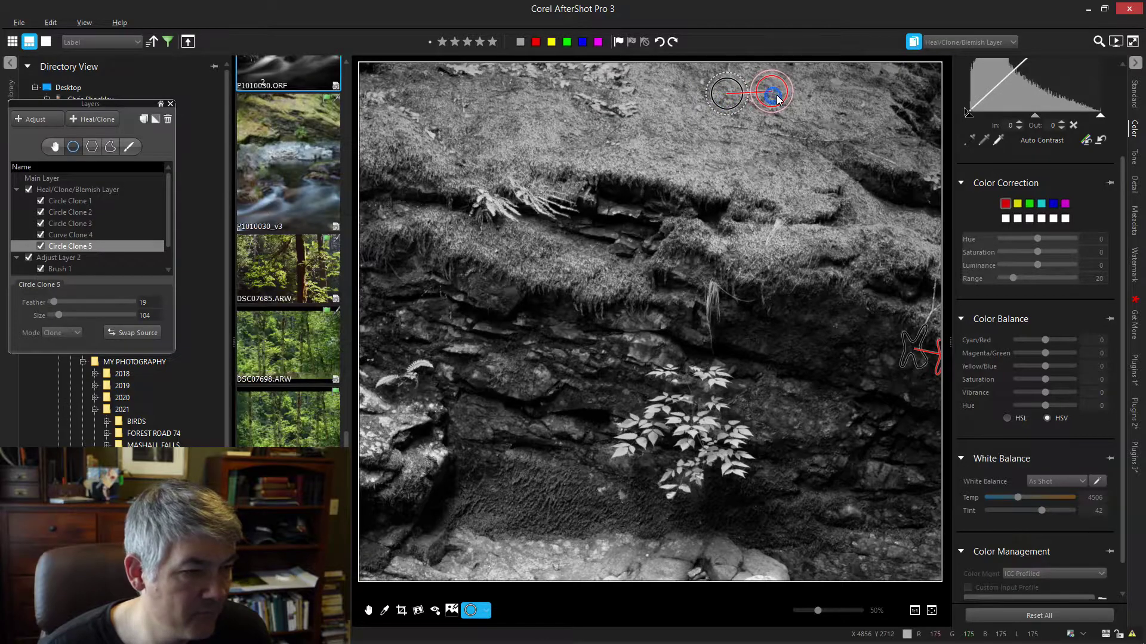
left_click(369, 610)
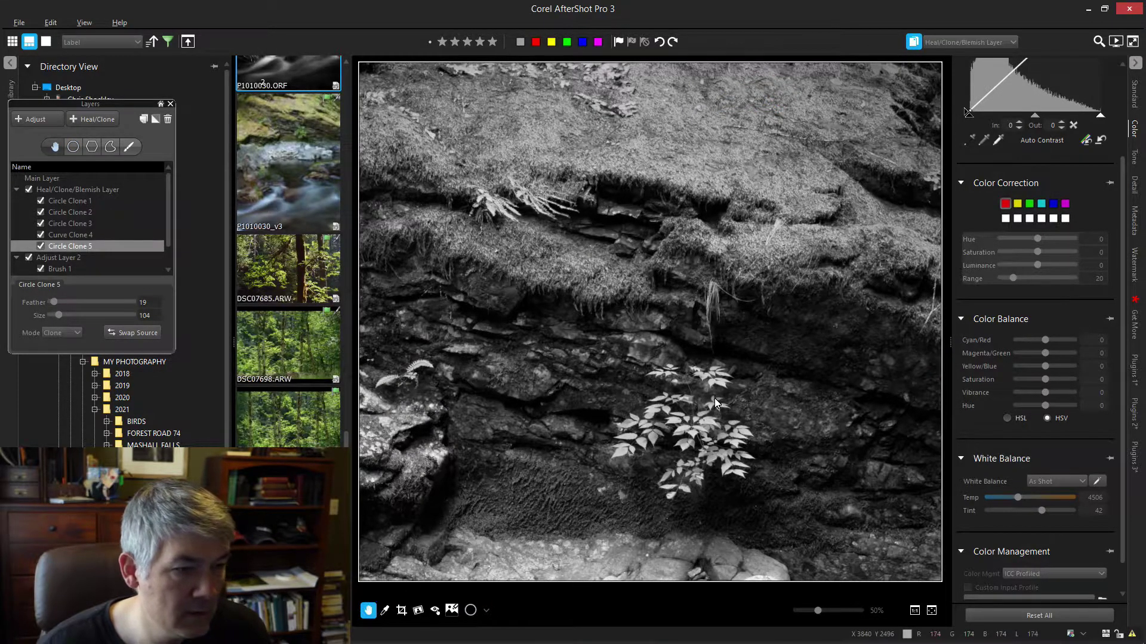
left_click(929, 611)
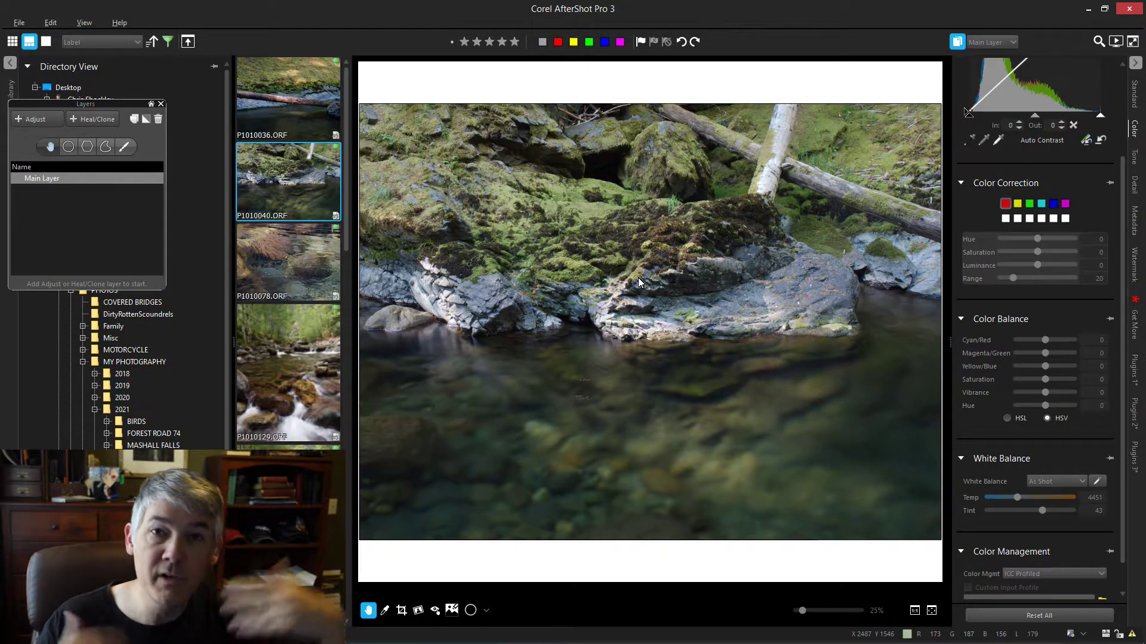
- Paste the copied black-and-white adjustments onto P1010040.ORF and crop it to 16:9 HDTV at the photo's lower edge
key("ctrl+v")
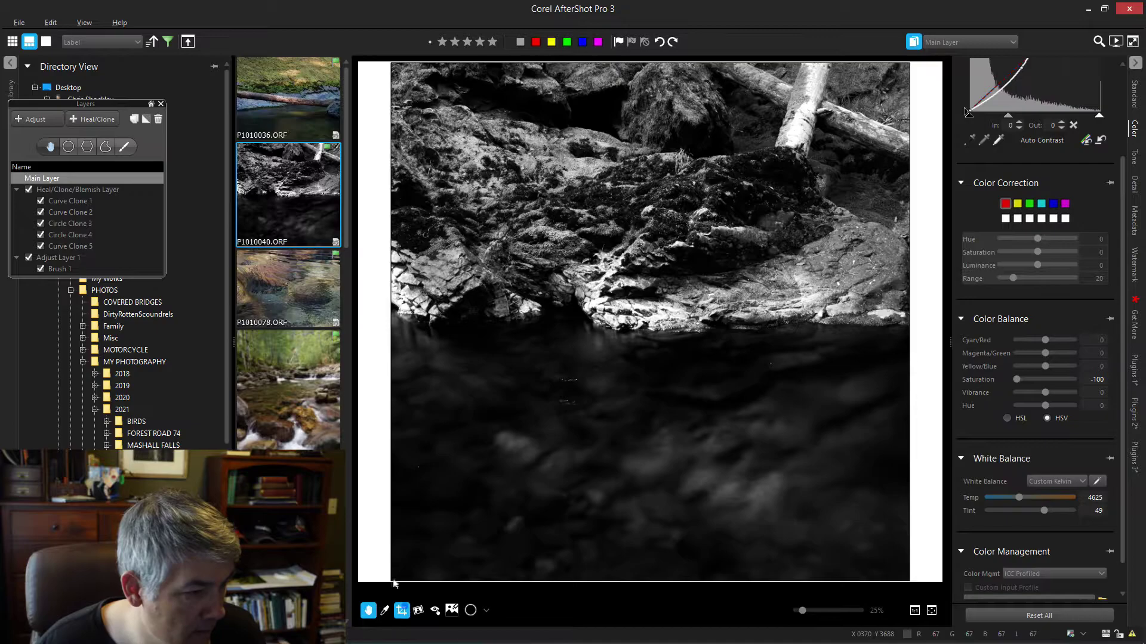
left_click(401, 610)
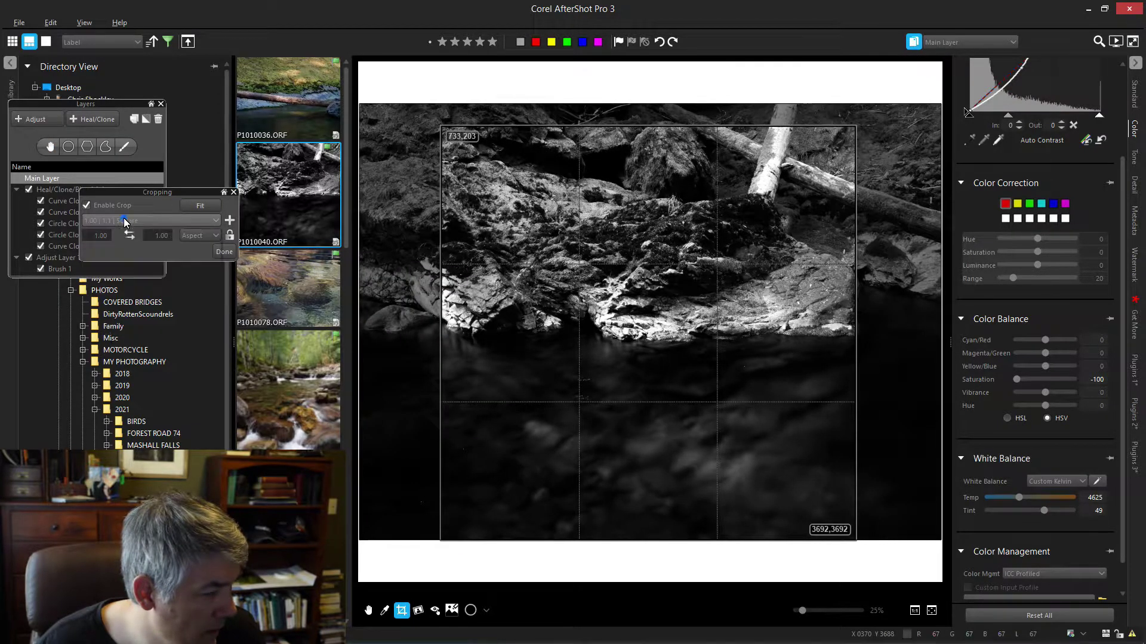
left_click(123, 218)
left_click(138, 321)
left_click_drag(581, 212, 669, 307)
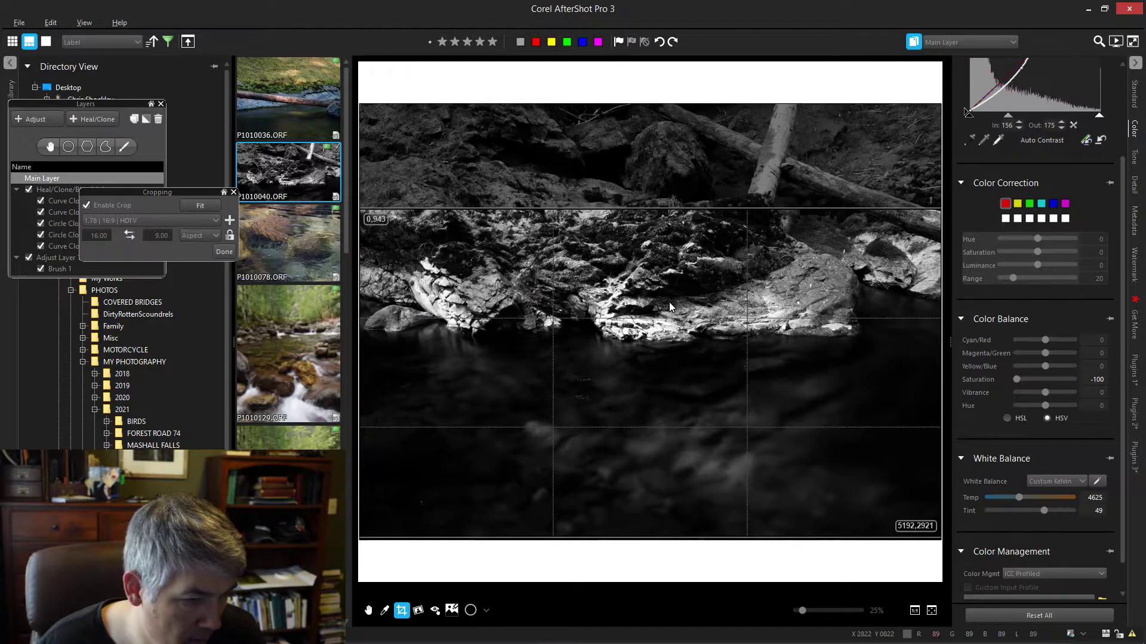
left_click(224, 251)
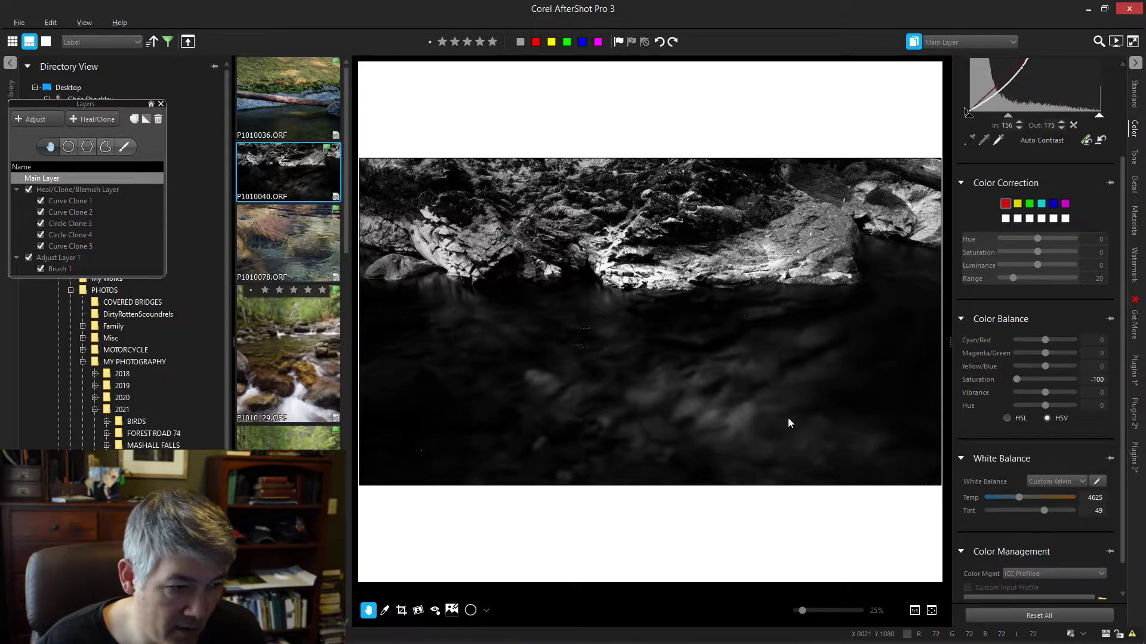
- Shift the 16:9 crop on P1010040.ORF slightly up so that it starts at about 0,799
left_click(401, 610)
left_click_drag(498, 492, 498, 472)
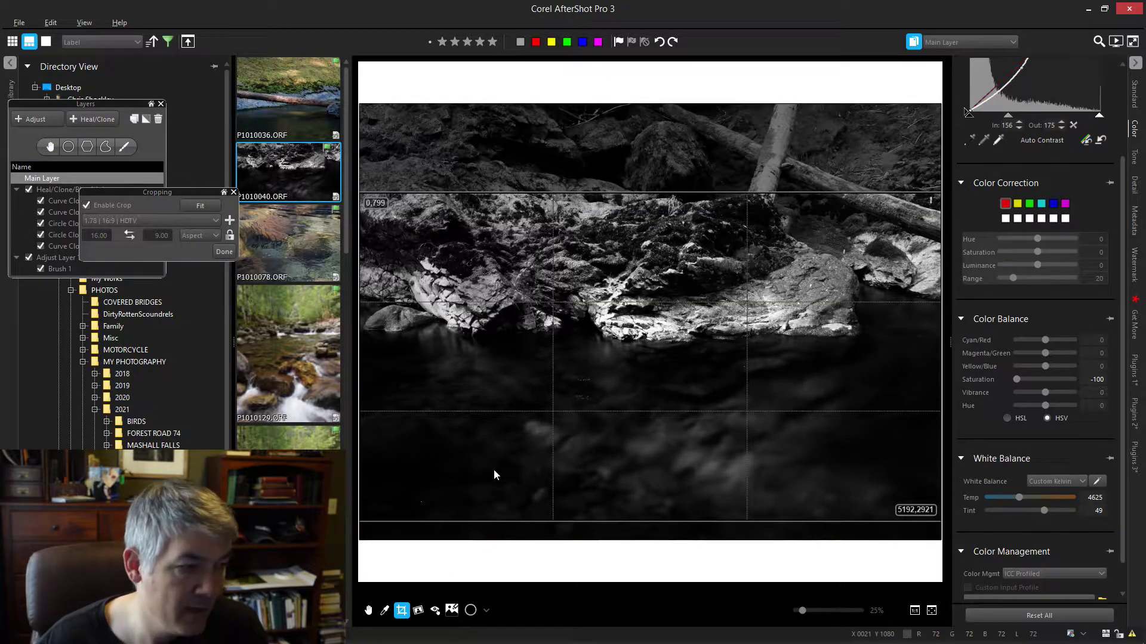
left_click(230, 255)
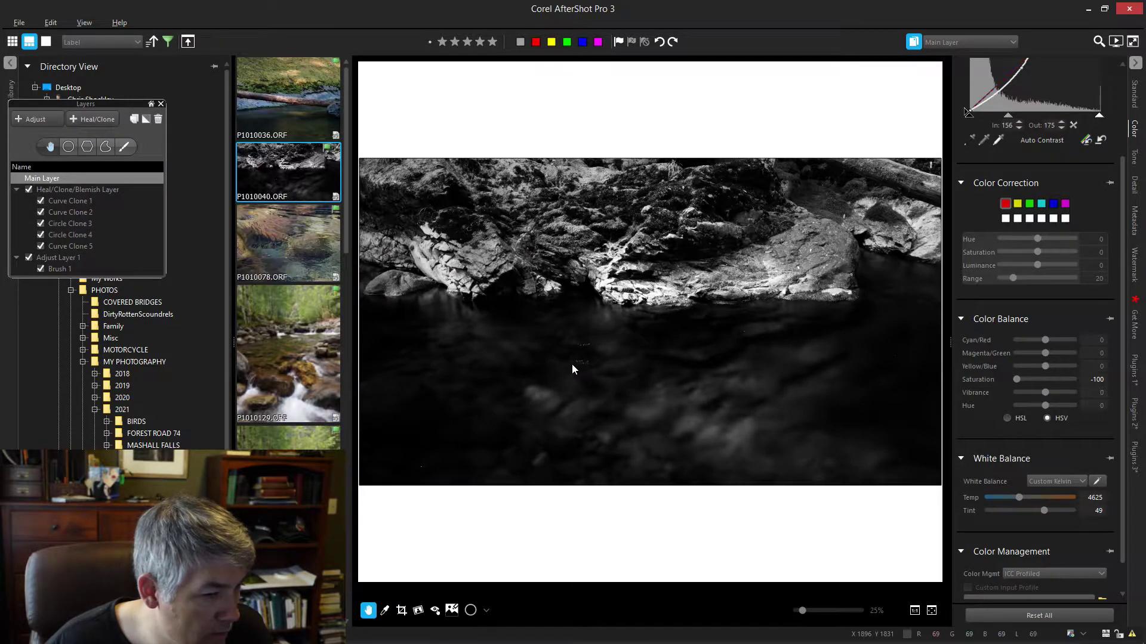
- Inspect the light specks in the water, compare the photo with the Heal/Clone/Blemish Layer off and on, and delete Curve Clone 1
scroll(571, 364, "up", 2)
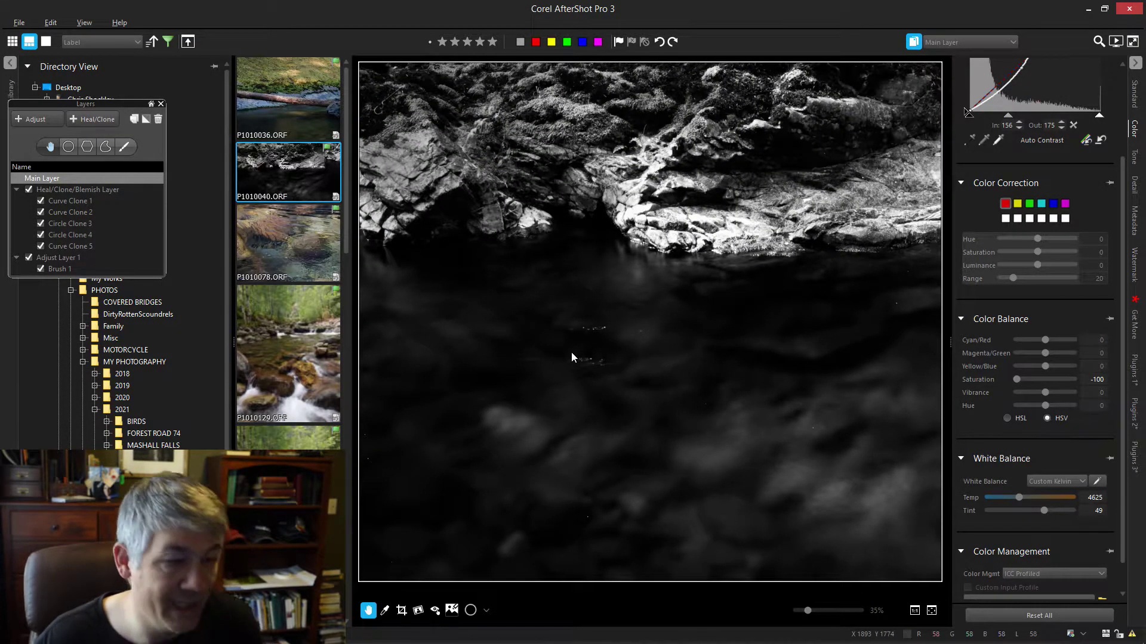
scroll(571, 358, "up", 2)
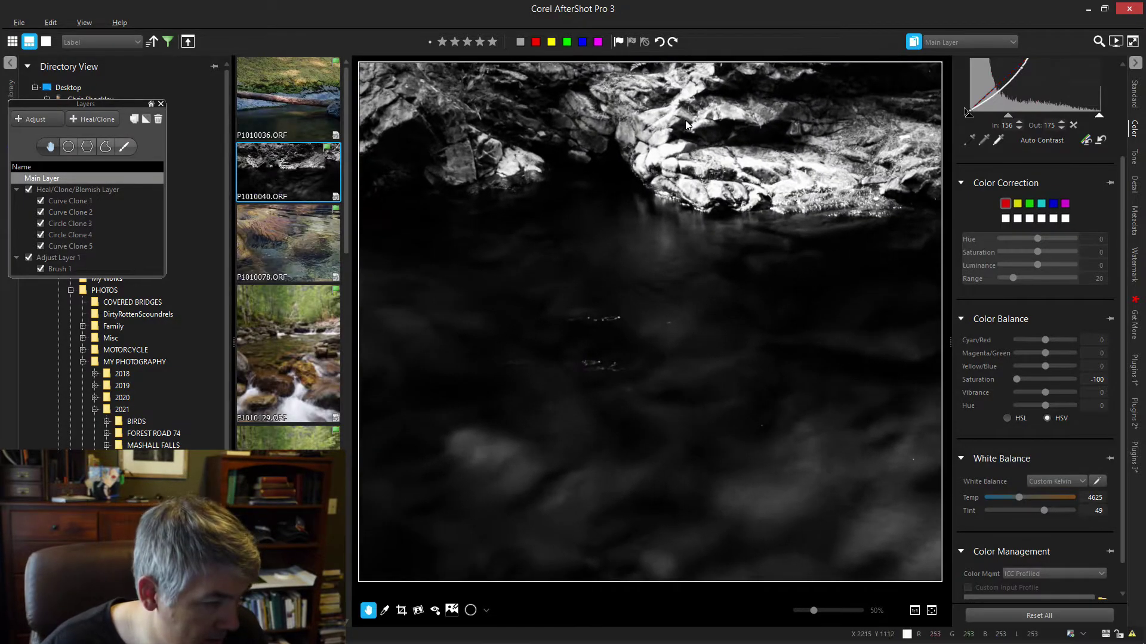
scroll(585, 335, "up", 2)
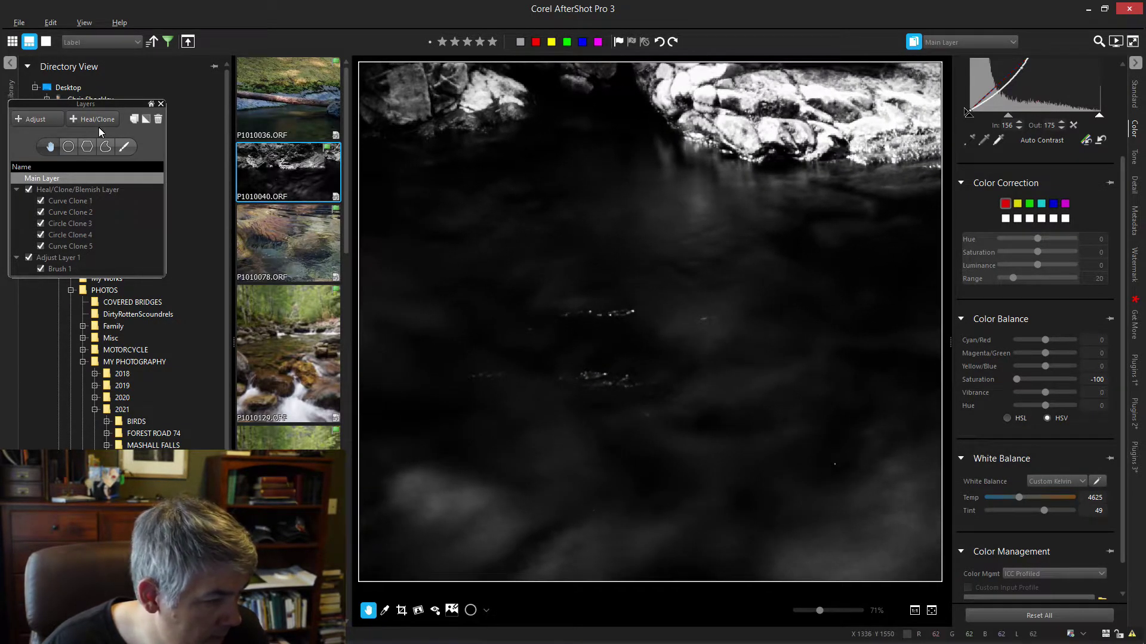
left_click(932, 610)
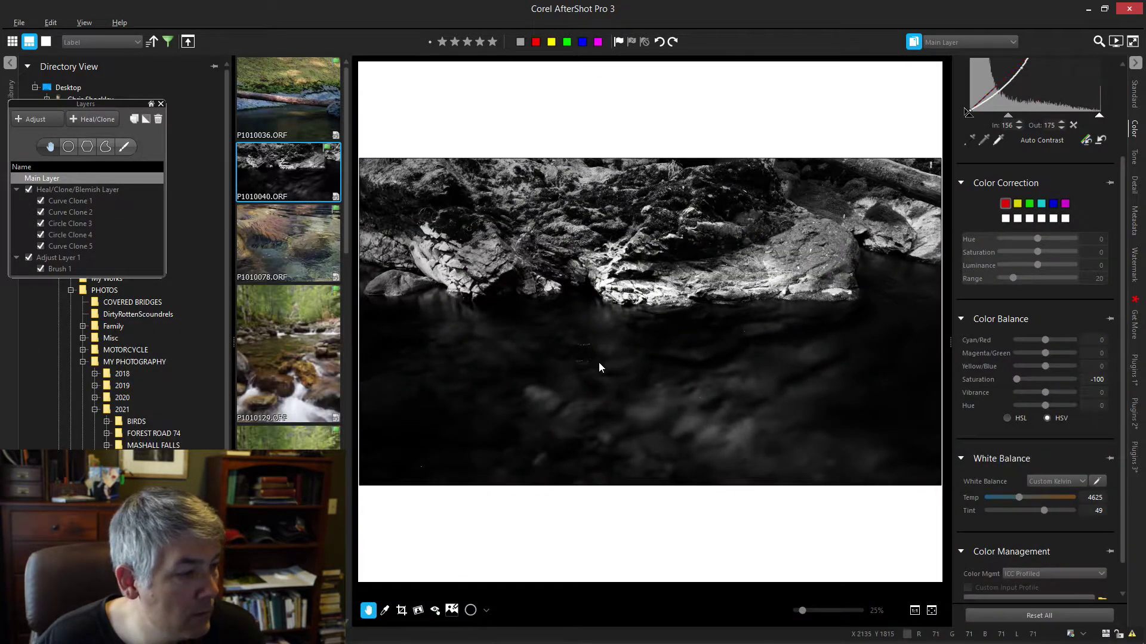
left_click(28, 190)
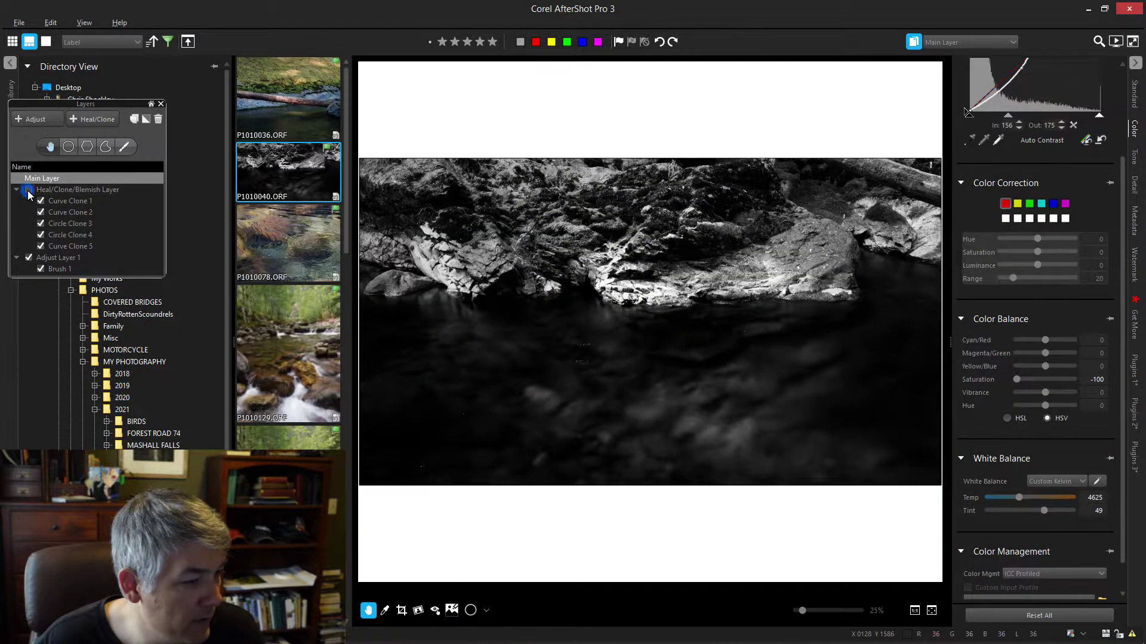
left_click(28, 190)
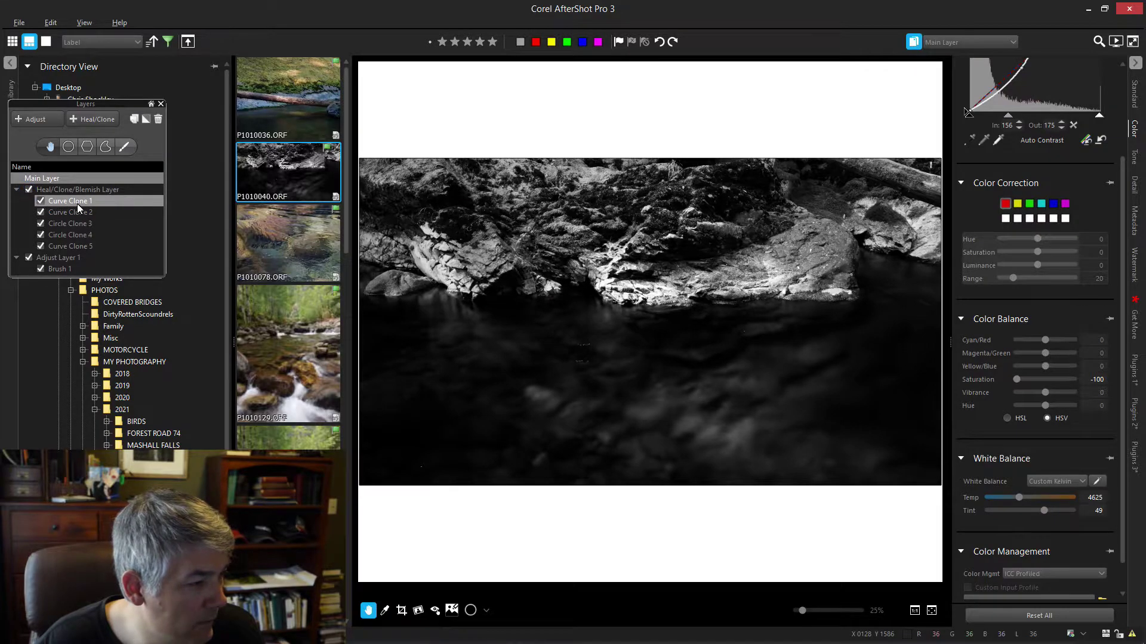
left_click(106, 202)
left_click(158, 120)
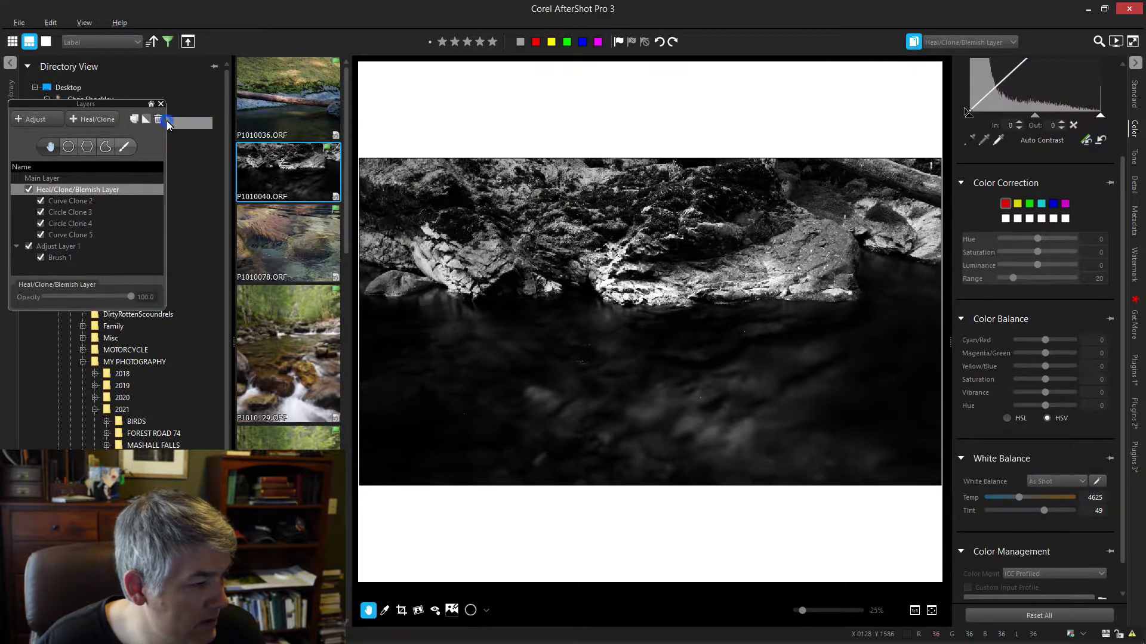
- Delete the Heal/Clone/Blemish layer, the Brush 1 mask and Adjust Layer 1, leaving only the main layer
left_click(159, 119)
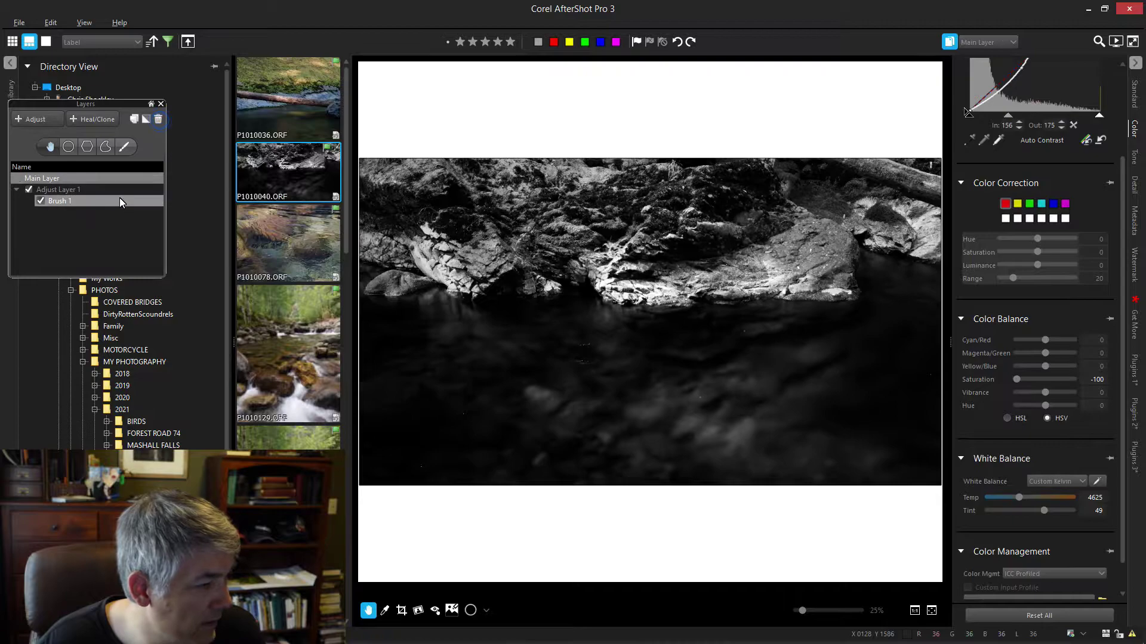
left_click(105, 200)
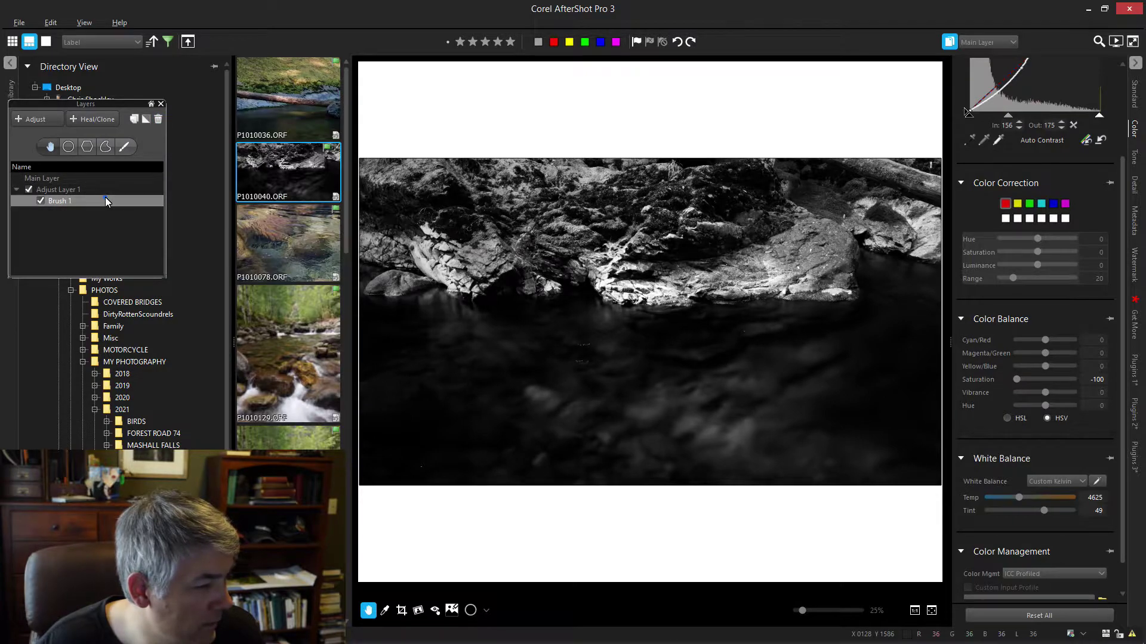
left_click(157, 120)
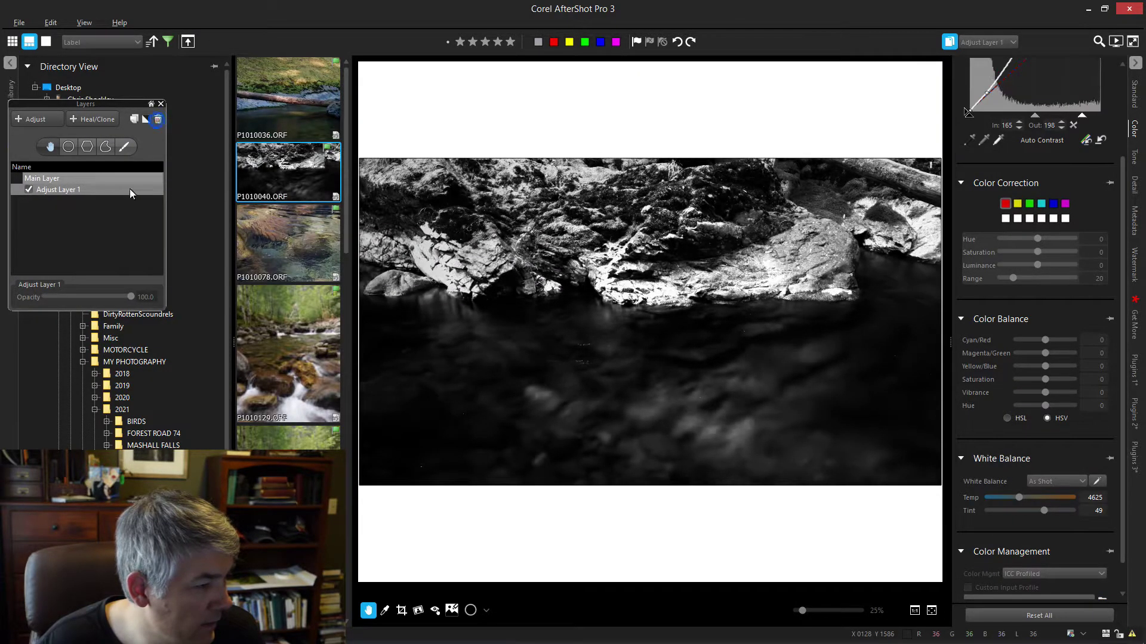
left_click(158, 120)
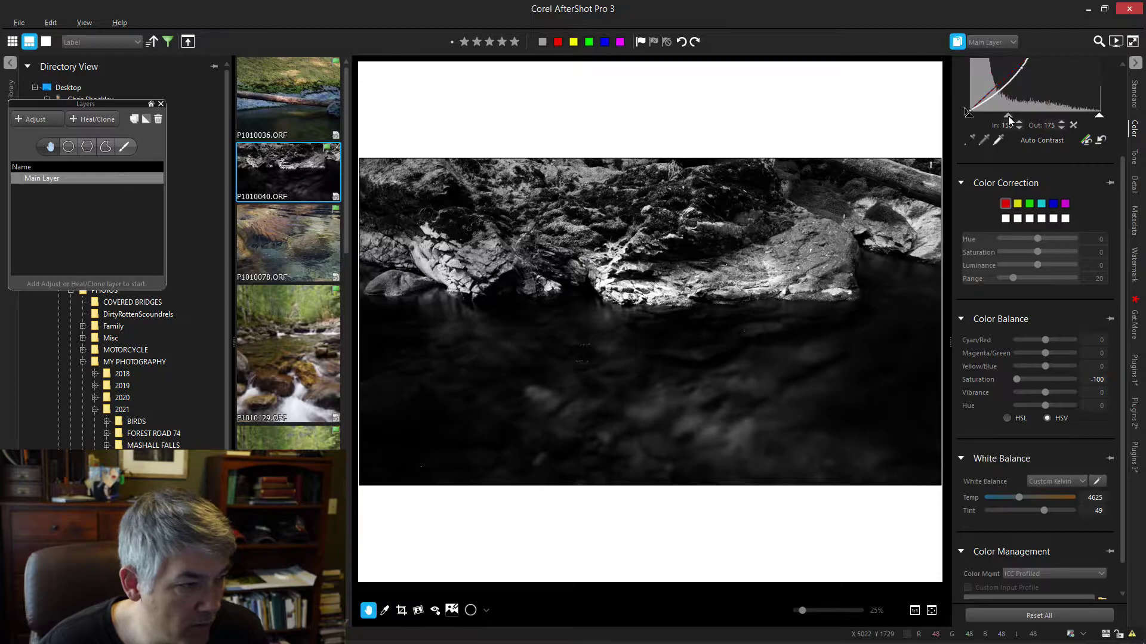
- In the main layer's Curves, shift the midtone slider slightly toward the highlights and the white-point slider to the histogram's bright end
left_click_drag(1008, 116, 1018, 119)
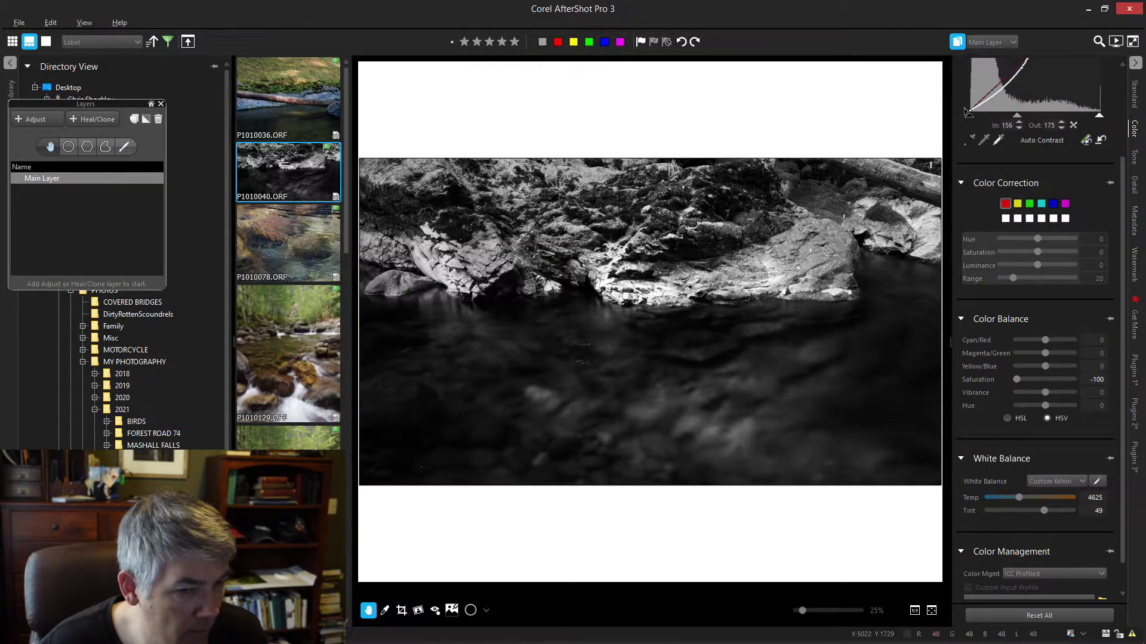
left_click(1132, 128)
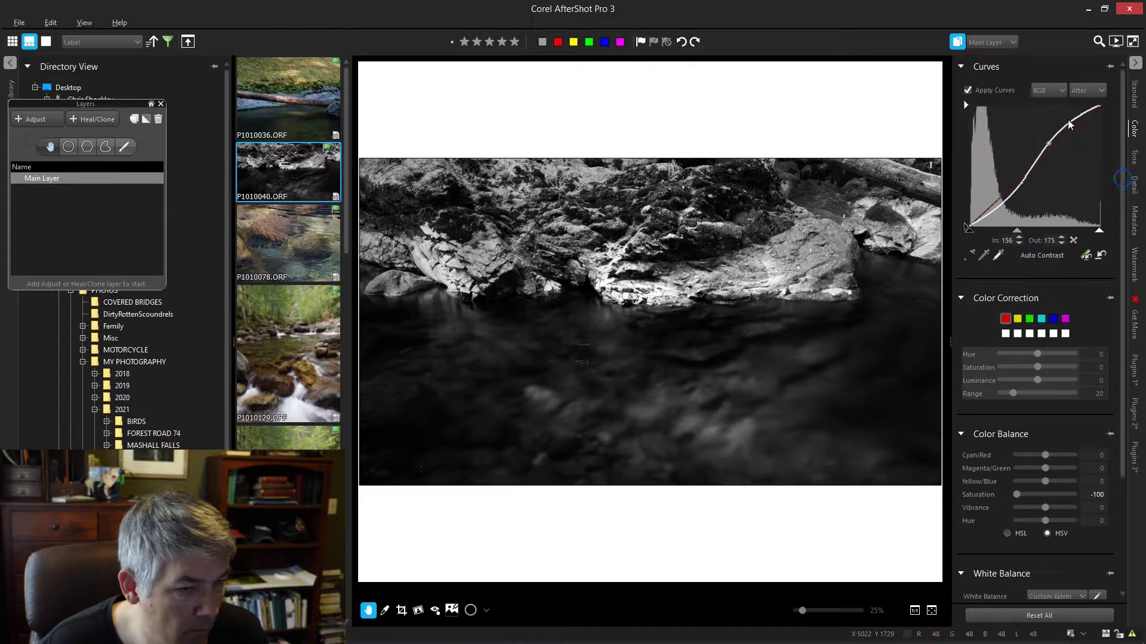
left_click_drag(1101, 236, 1107, 234)
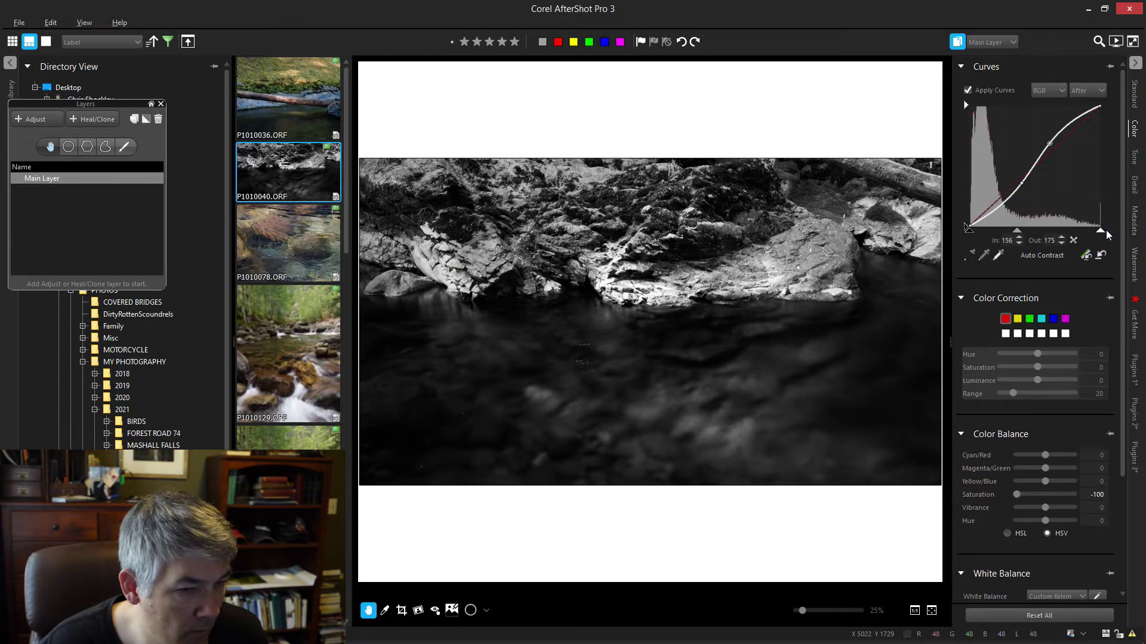
- Check the photo with the clipping overlay and set the Shadows of Bez's 5 Tone Narrow Curve to 14
left_click(1134, 97)
key("o")
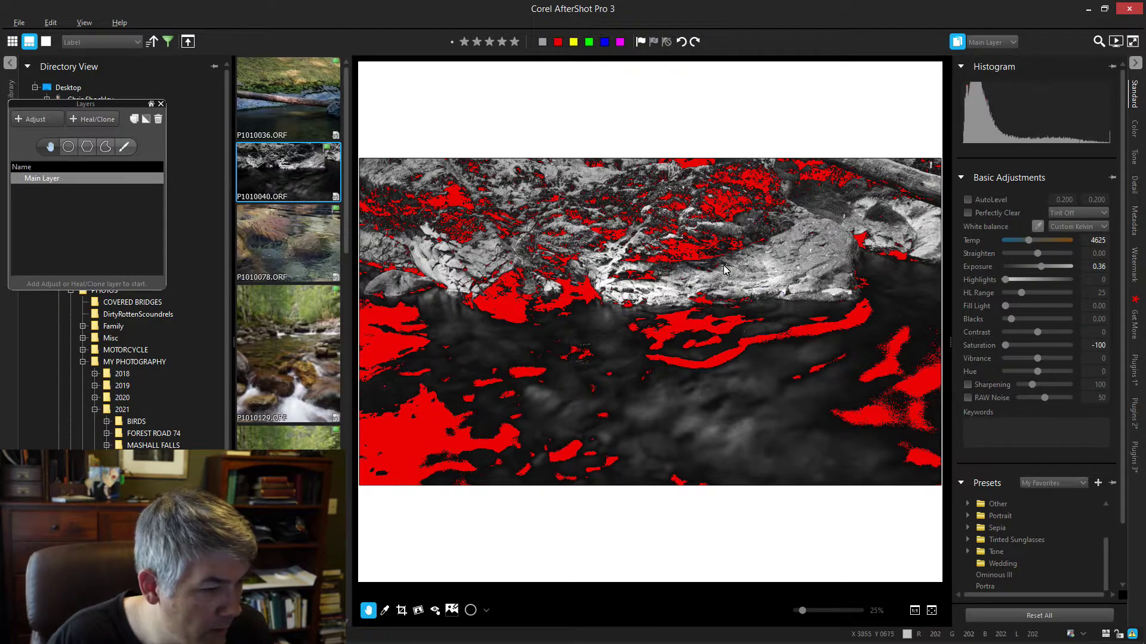
scroll(655, 298, "up", 2)
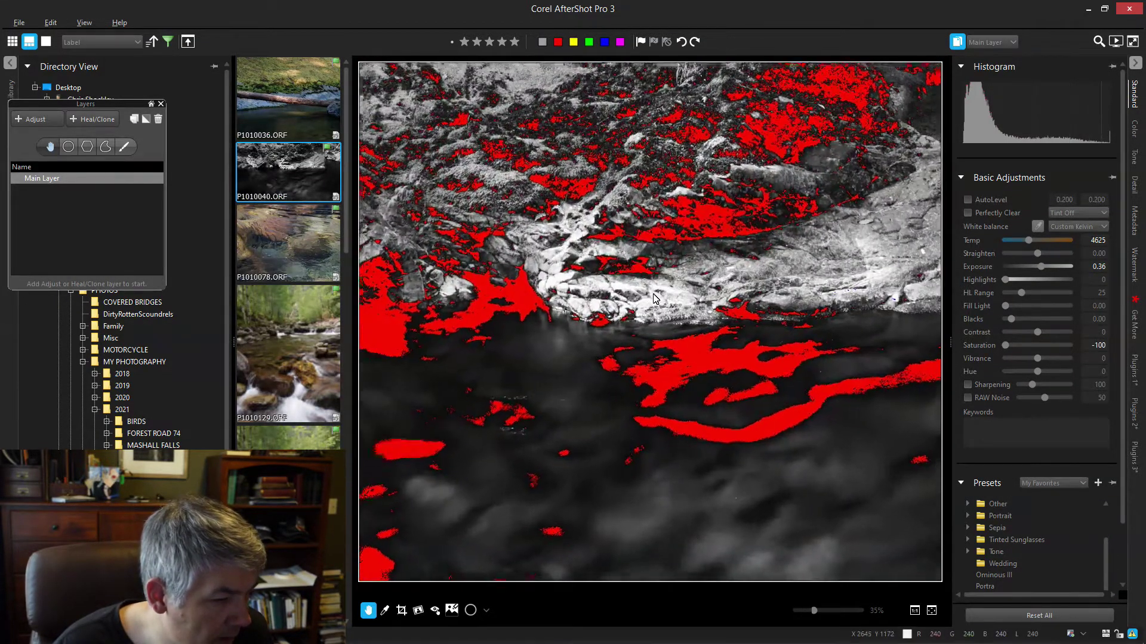
scroll(655, 298, "up", 2)
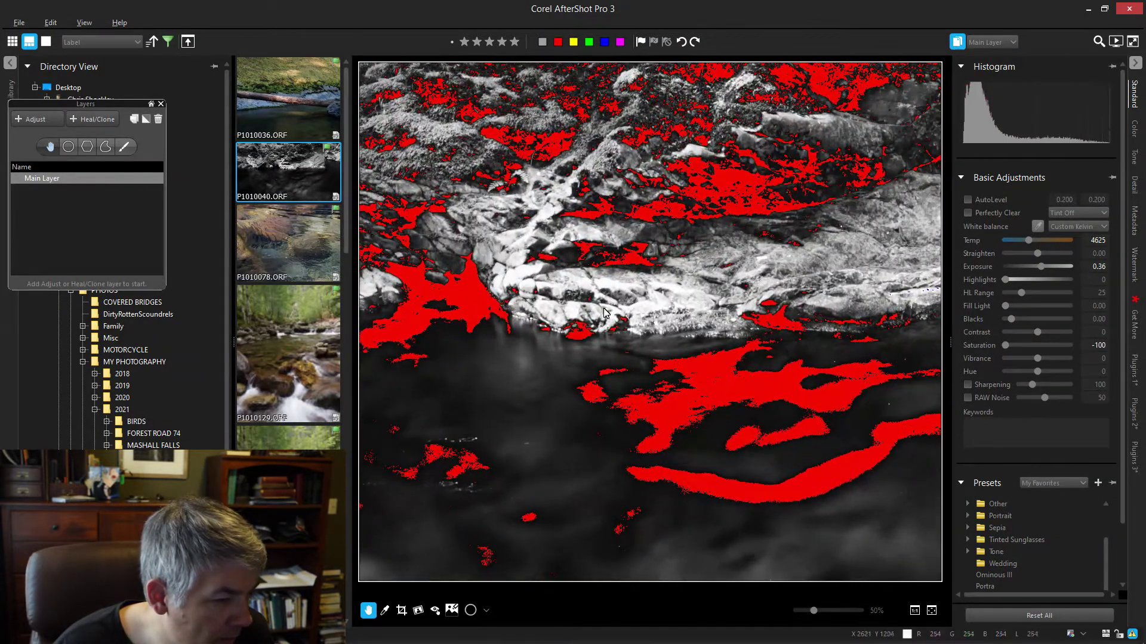
left_click(1139, 370)
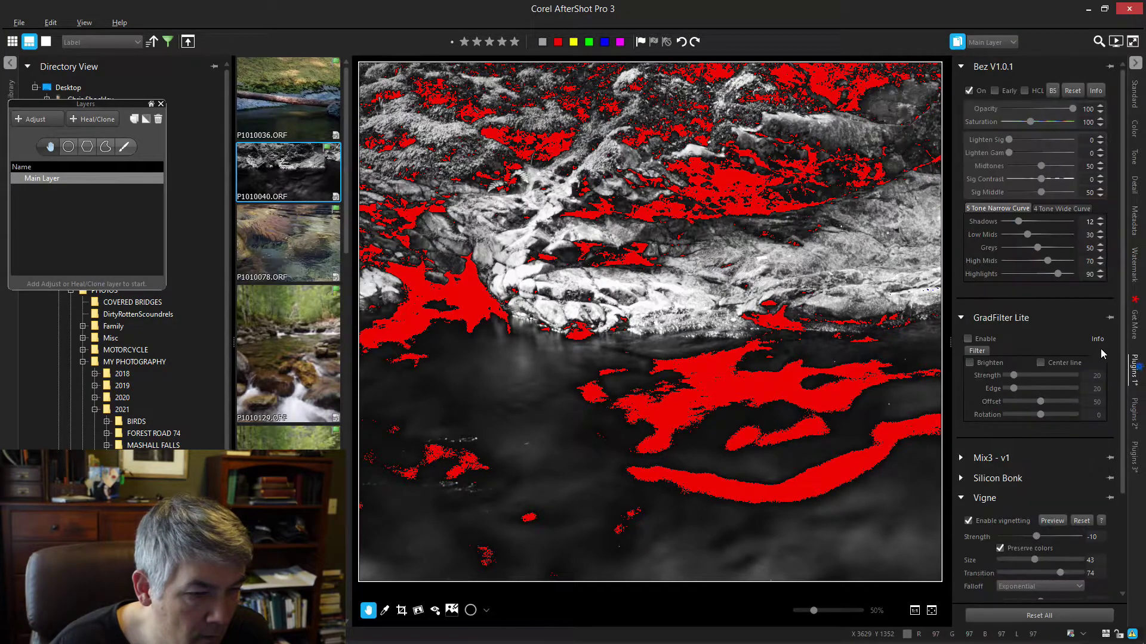
left_click(1018, 226)
left_click_drag(1018, 226, 1024, 227)
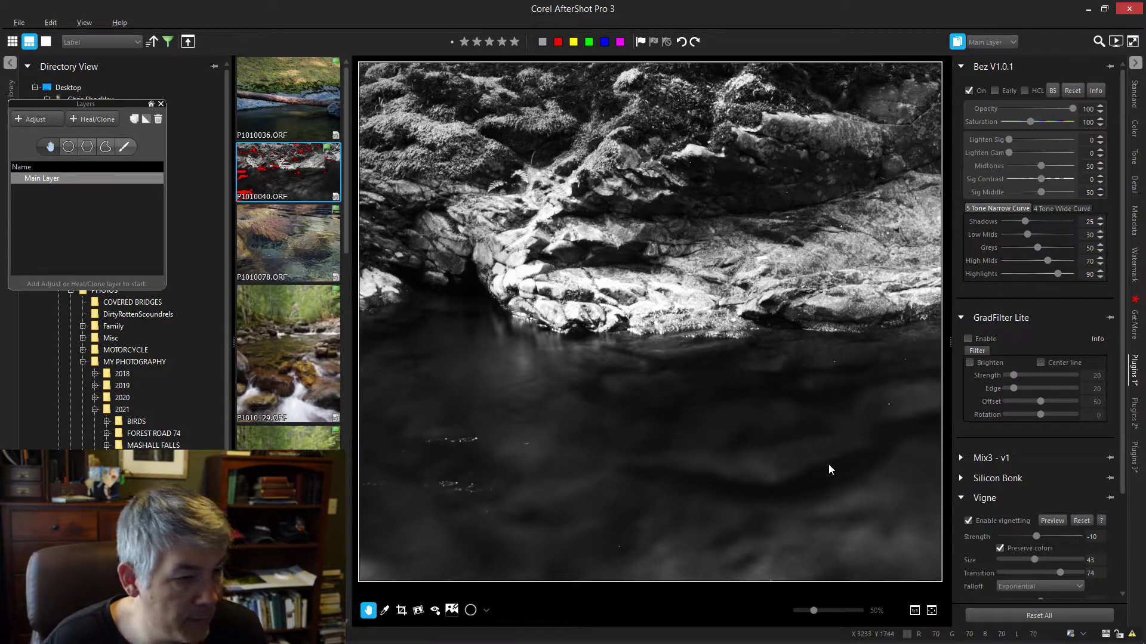
left_click(914, 614)
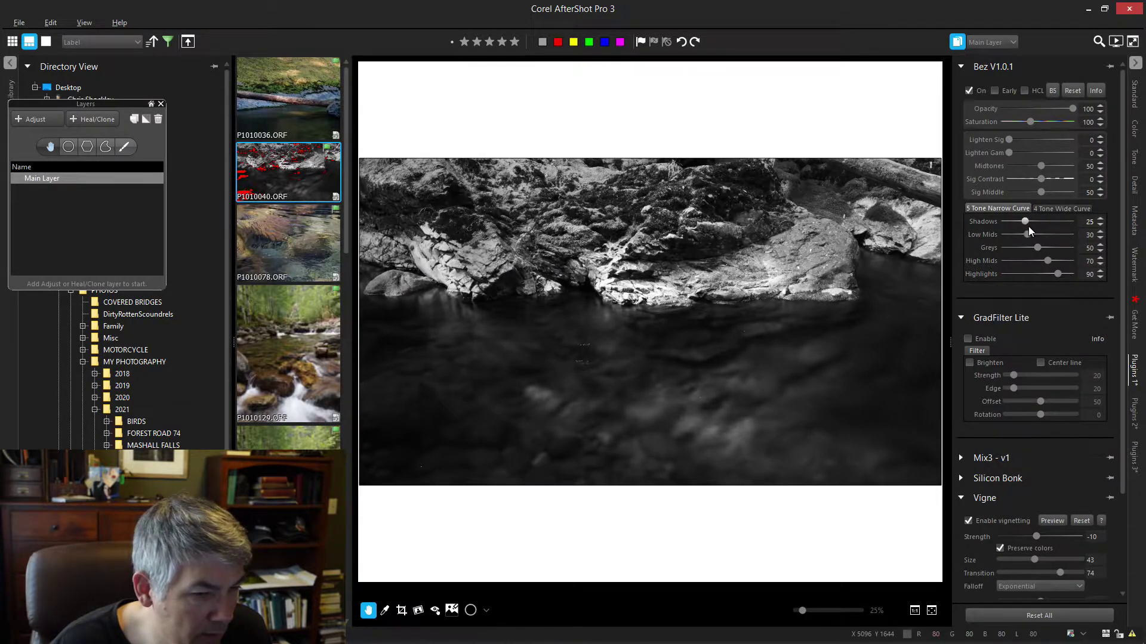
left_click_drag(1027, 227, 1023, 225)
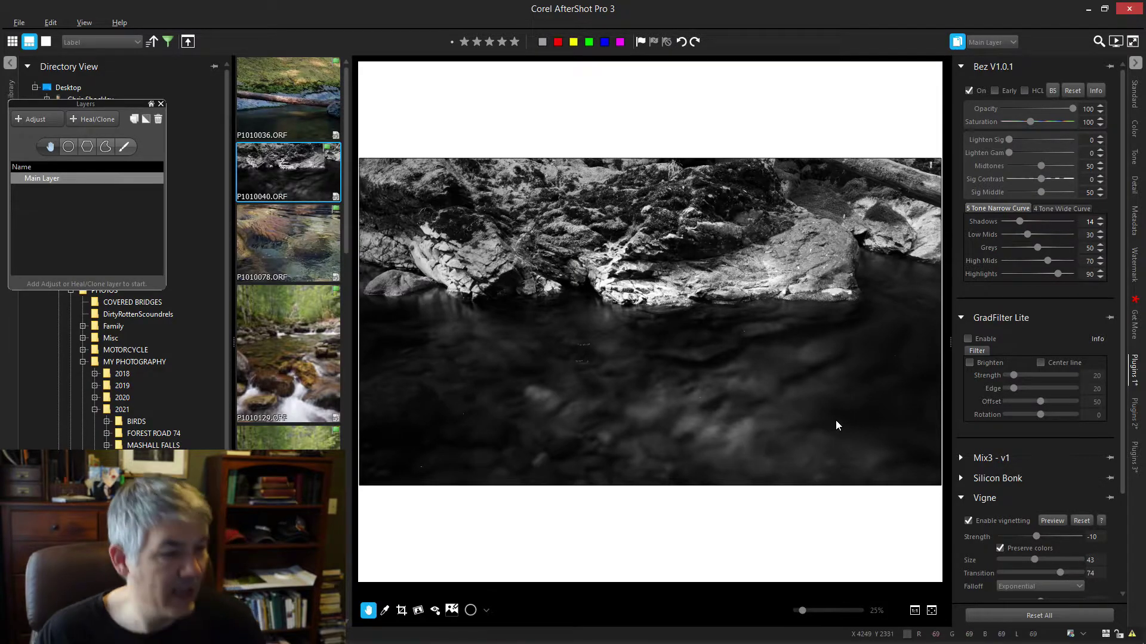
- Tighten the 16:9 crop from its upper-right corner to about 4767 by 2681 pixels and apply it
left_click(401, 610)
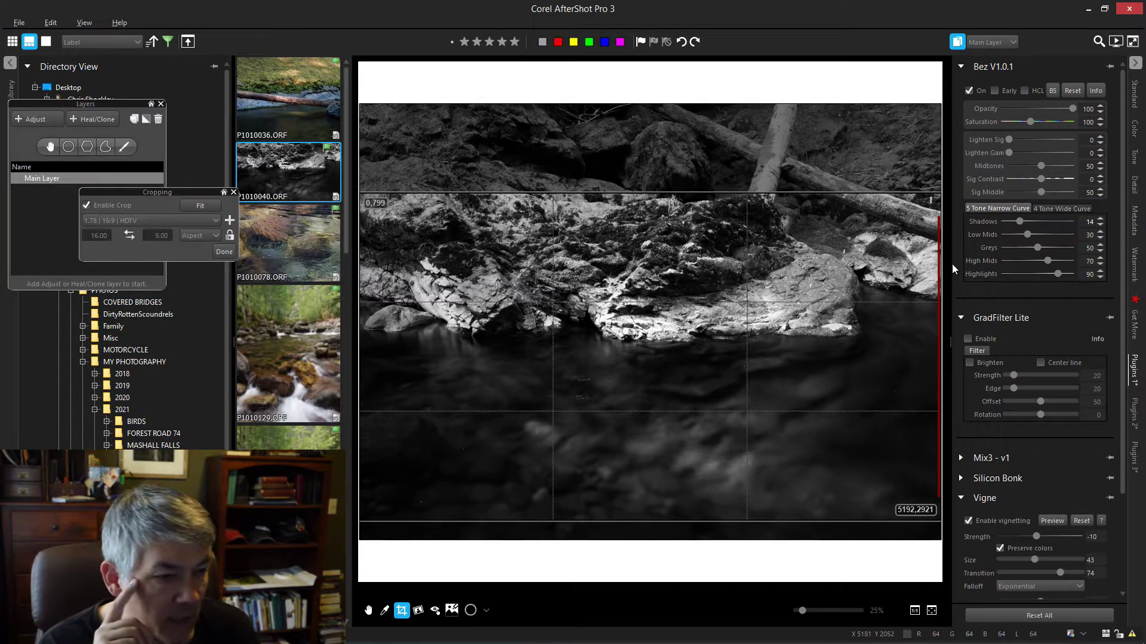
left_click_drag(938, 195, 894, 219)
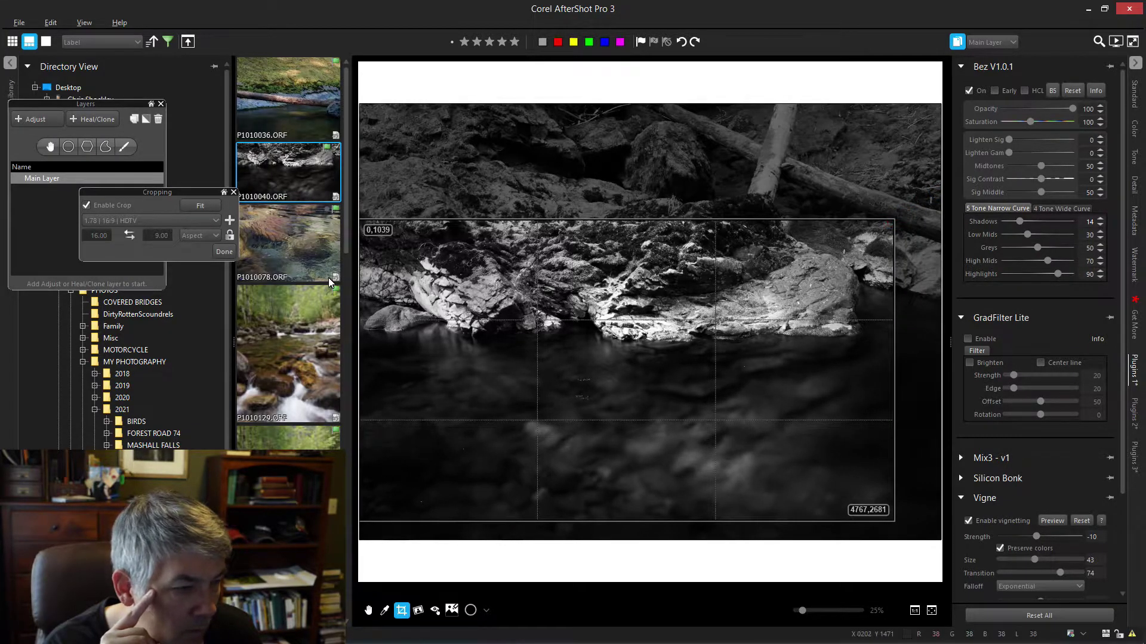
left_click(224, 251)
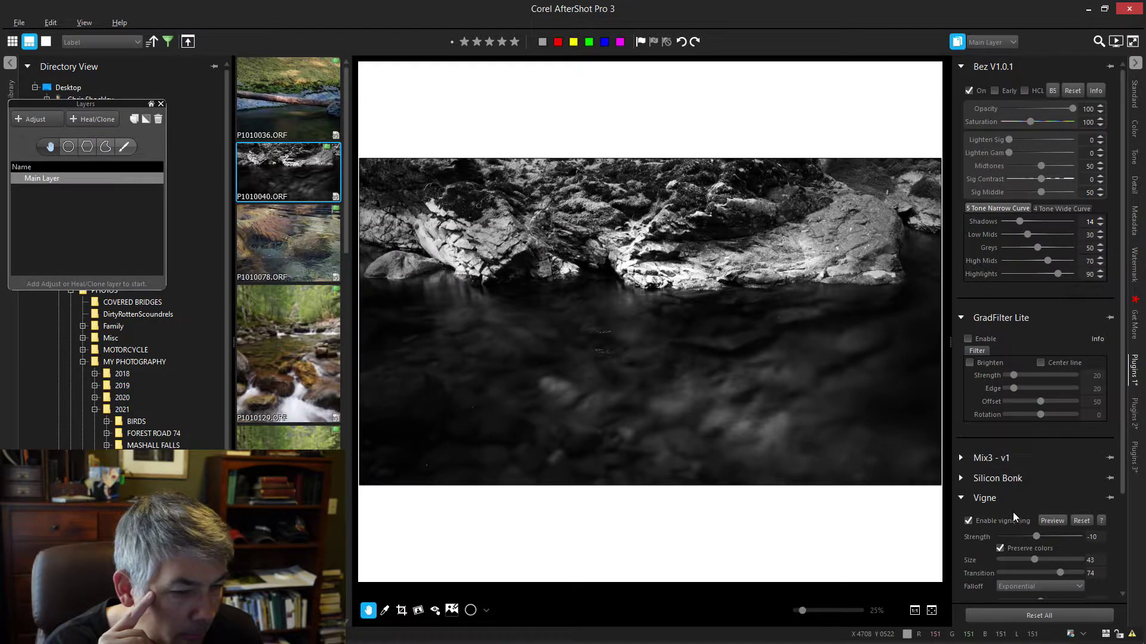
- Compare the cropped photo with and without the Vigne vignetting effect
left_click(968, 520)
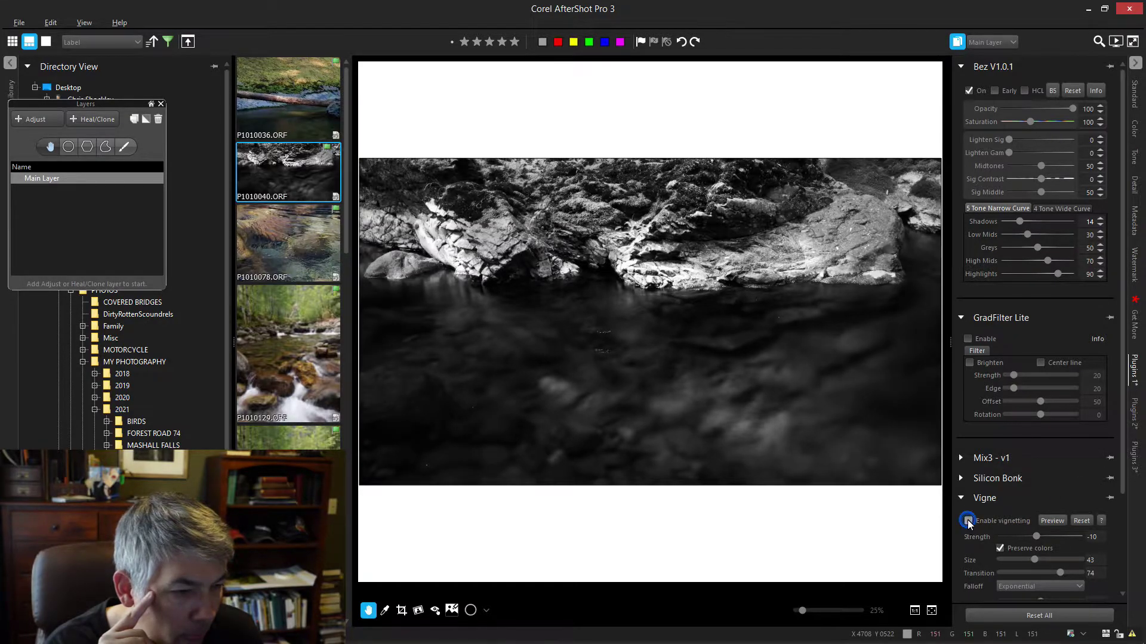
left_click(968, 521)
left_click(968, 521)
left_click(968, 521)
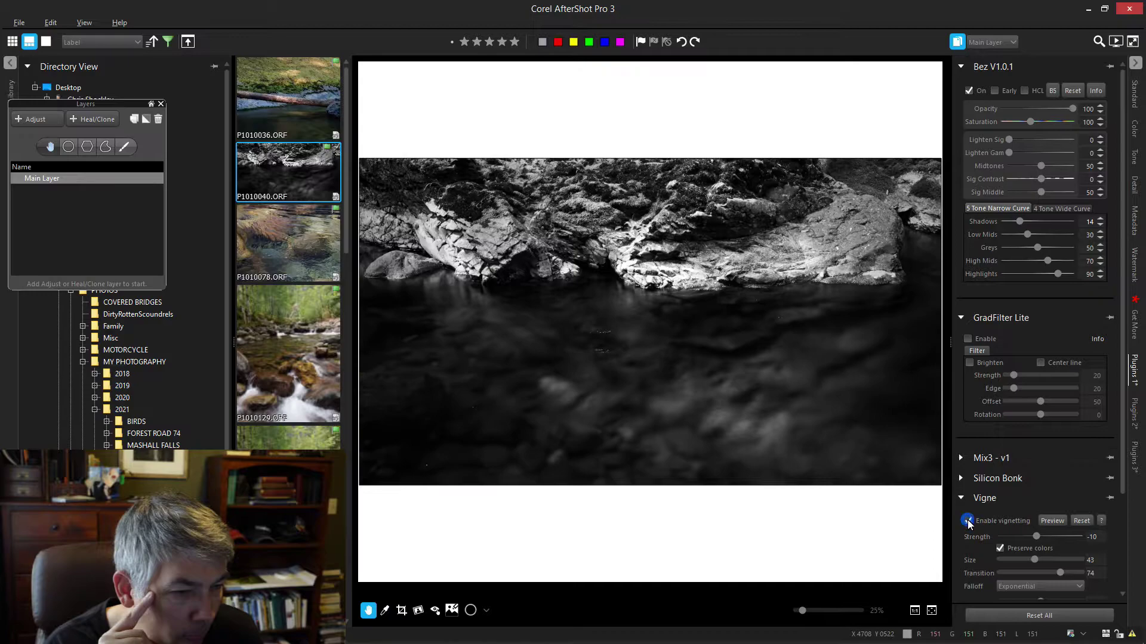
- Use the vignette preview to set Vigne's ratio to -62, size to 26, transition to 85 and strength to -13
left_click_drag(1125, 471, 1118, 526)
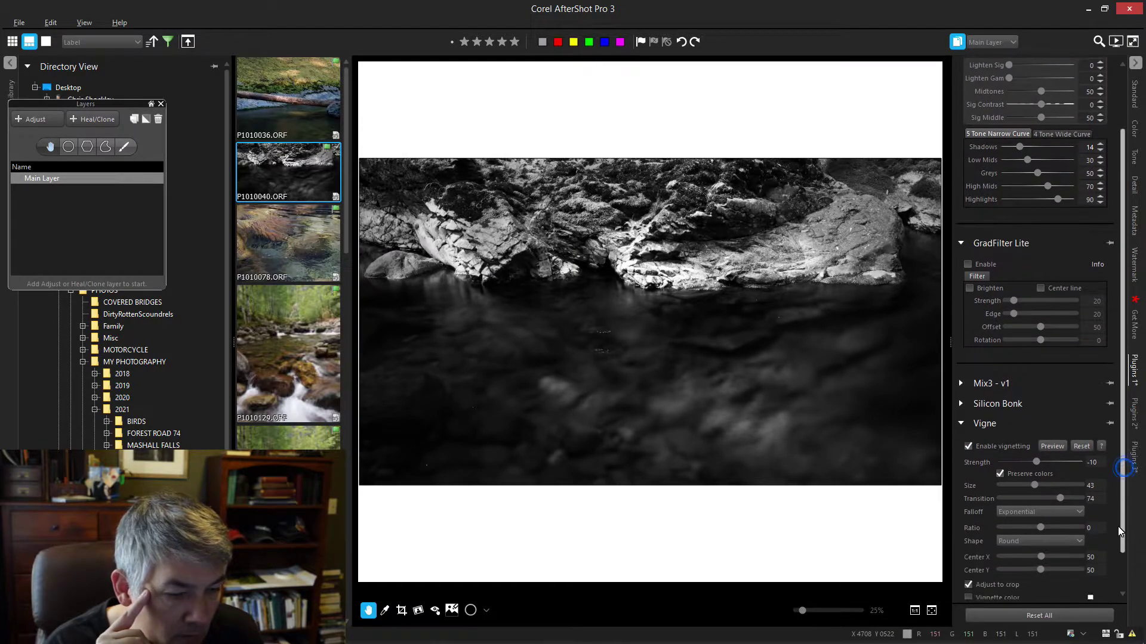
left_click_drag(1038, 530, 1030, 528)
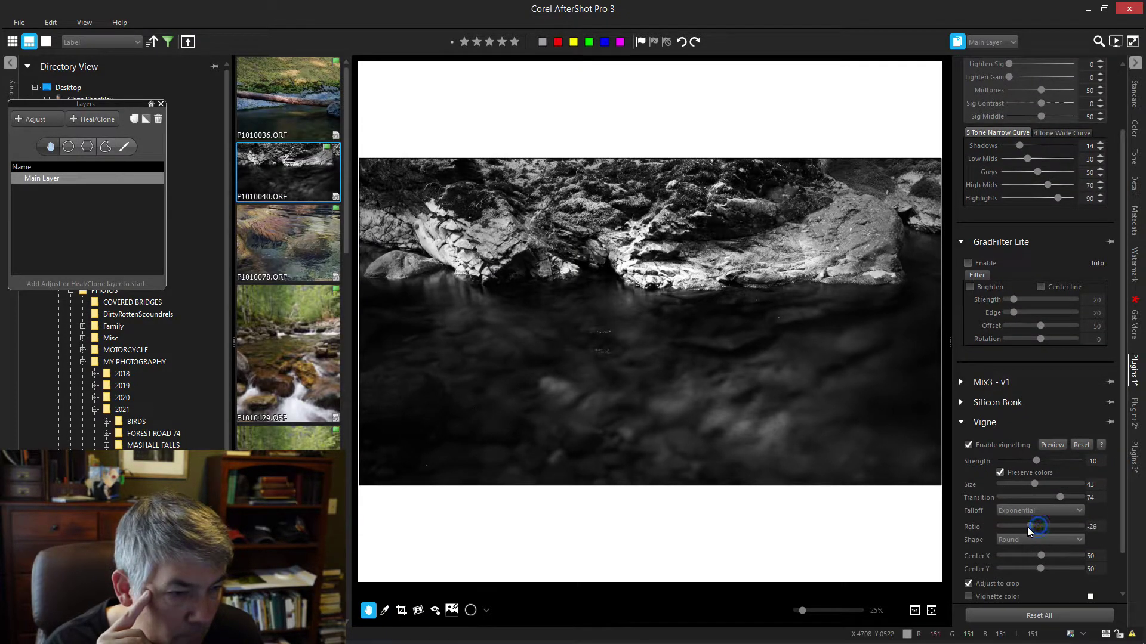
left_click(1050, 444)
left_click_drag(1032, 526, 1018, 525)
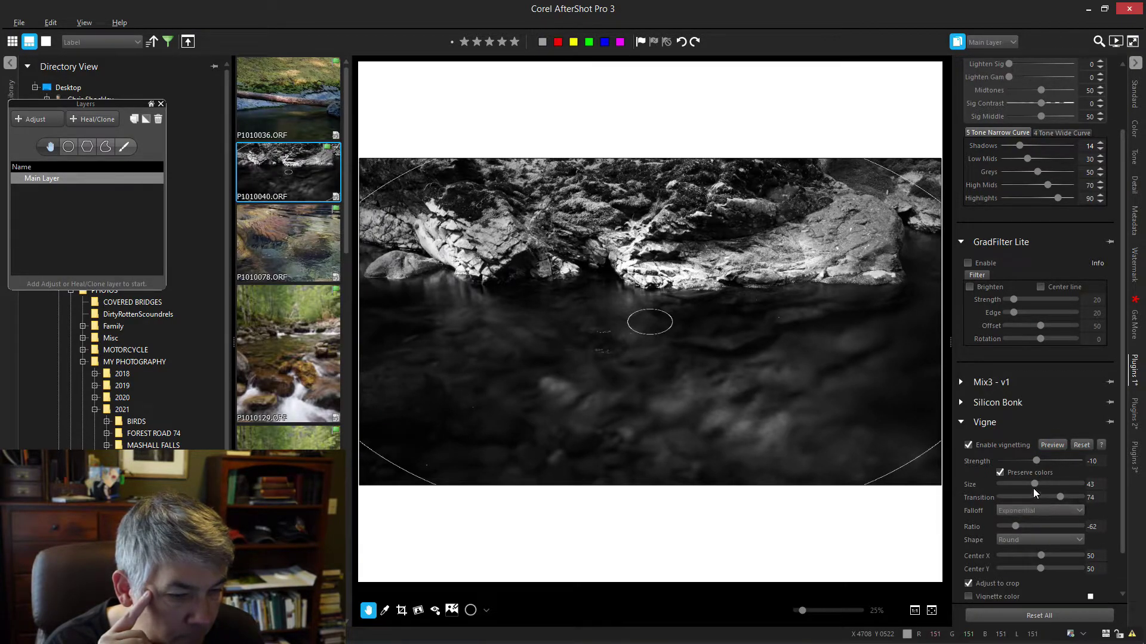
left_click_drag(1033, 485, 1019, 488)
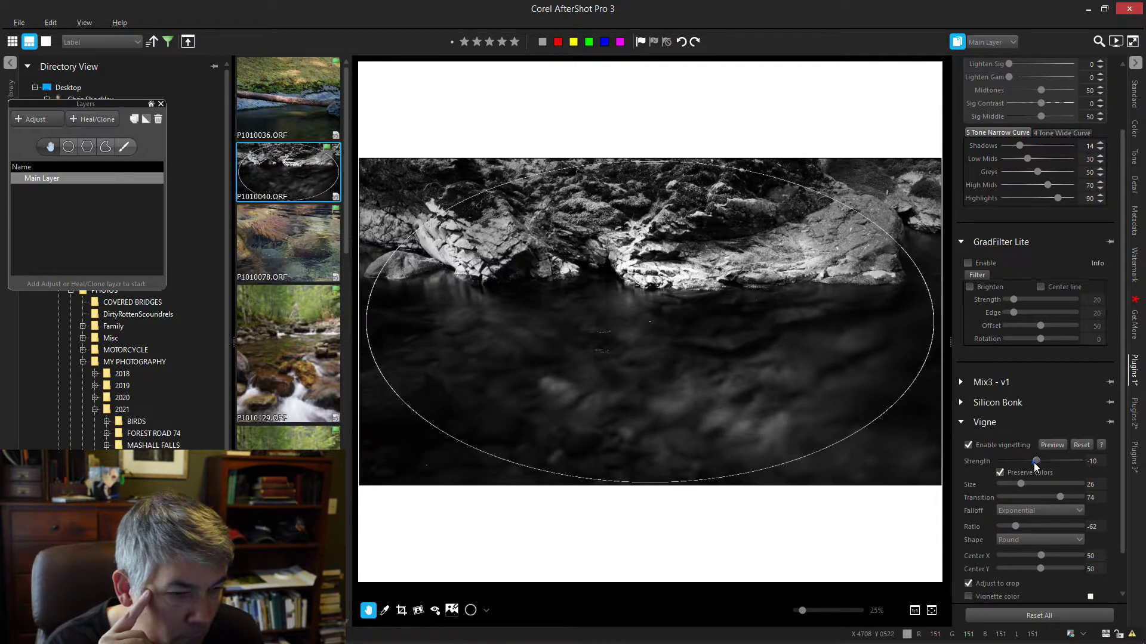
left_click_drag(1062, 494, 1070, 499)
left_click(1049, 446)
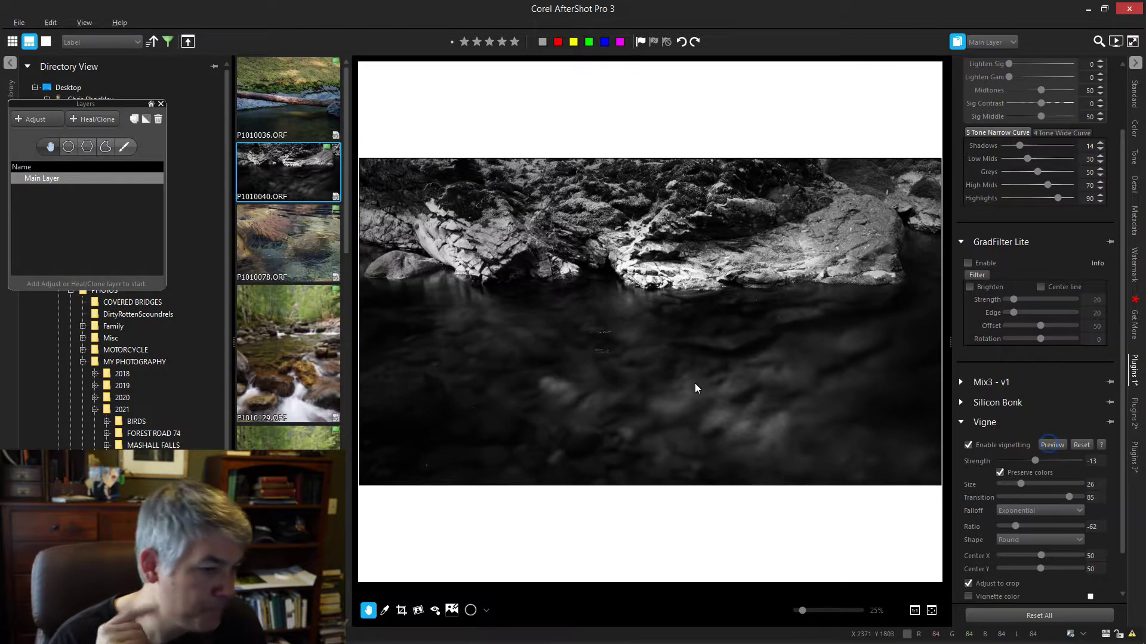
- Compare the photo with and without the adjusted vignette, and leave vignetting disabled
left_click(968, 446)
left_click(968, 446)
left_click(968, 446)
left_click(968, 446)
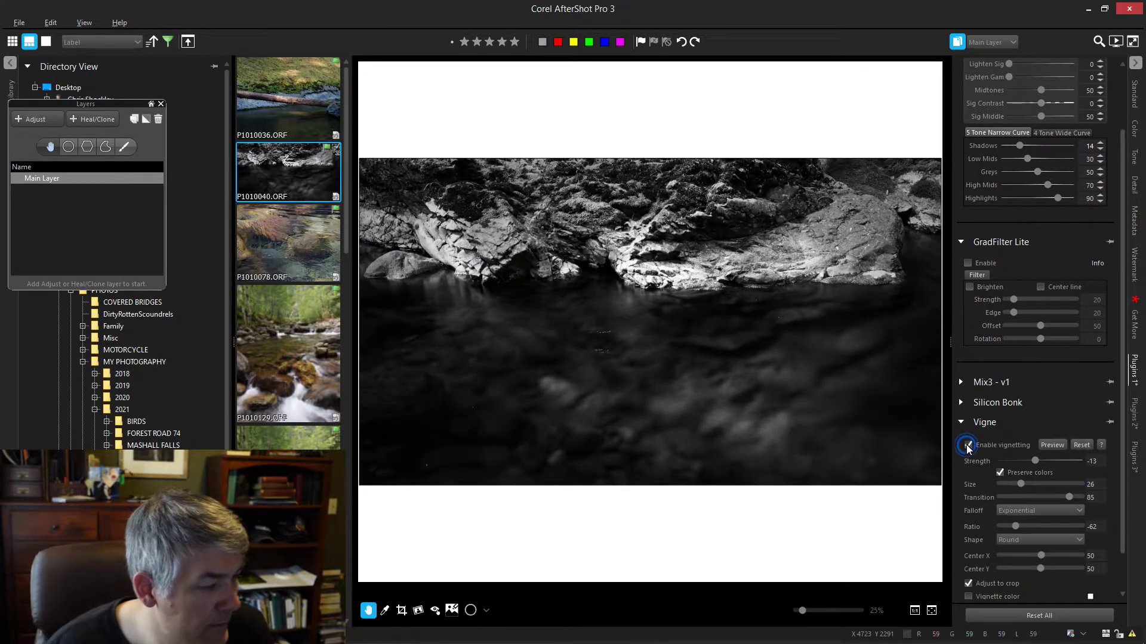
left_click(968, 446)
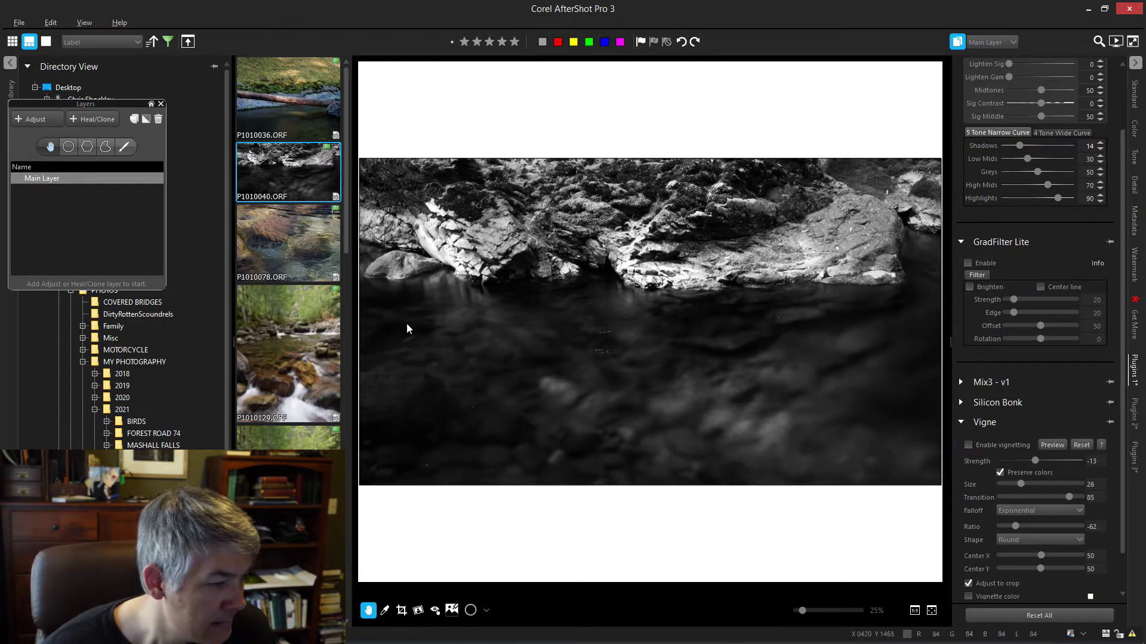
- Add a new adjustment layer with a brush mask, and set the brush size to 201 and the intensity to 4
left_click(36, 118)
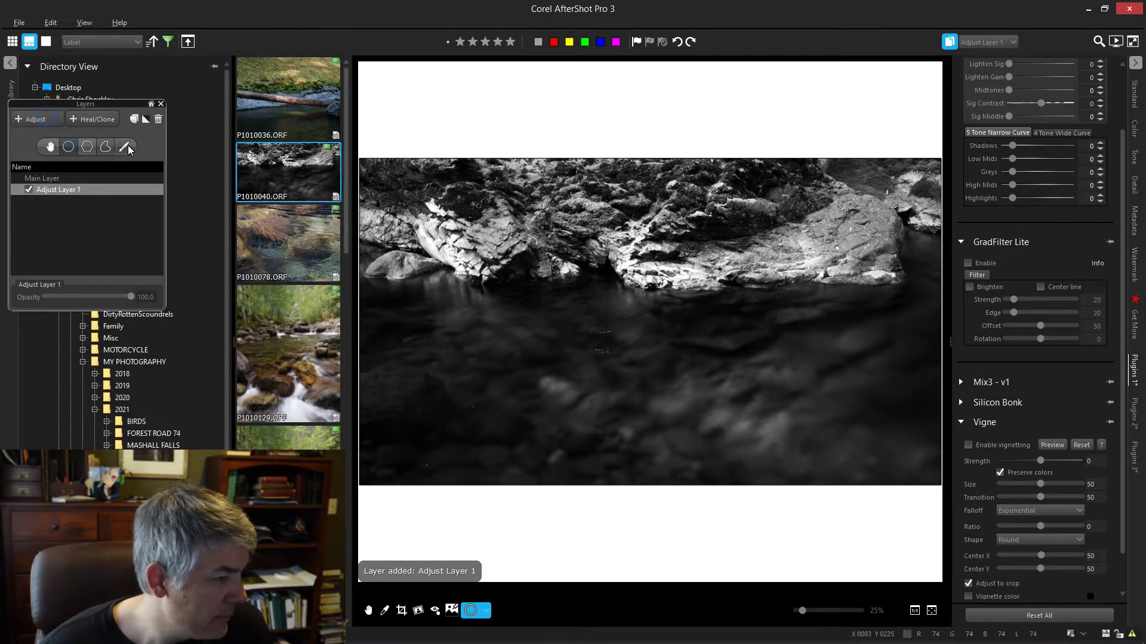
left_click(126, 147)
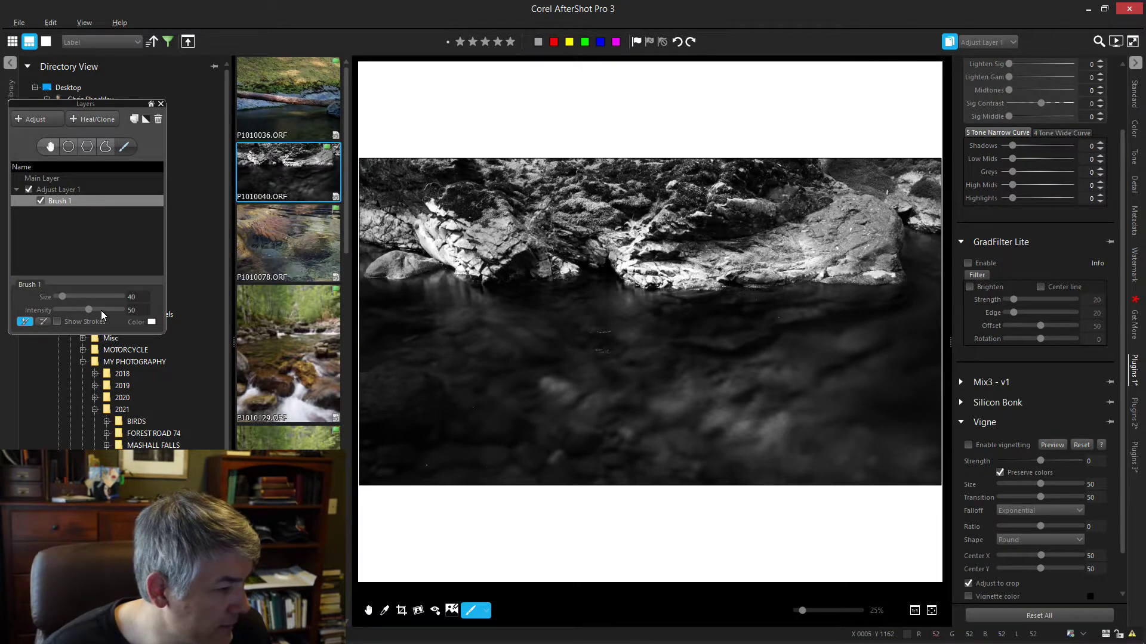
left_click_drag(88, 311, 62, 312)
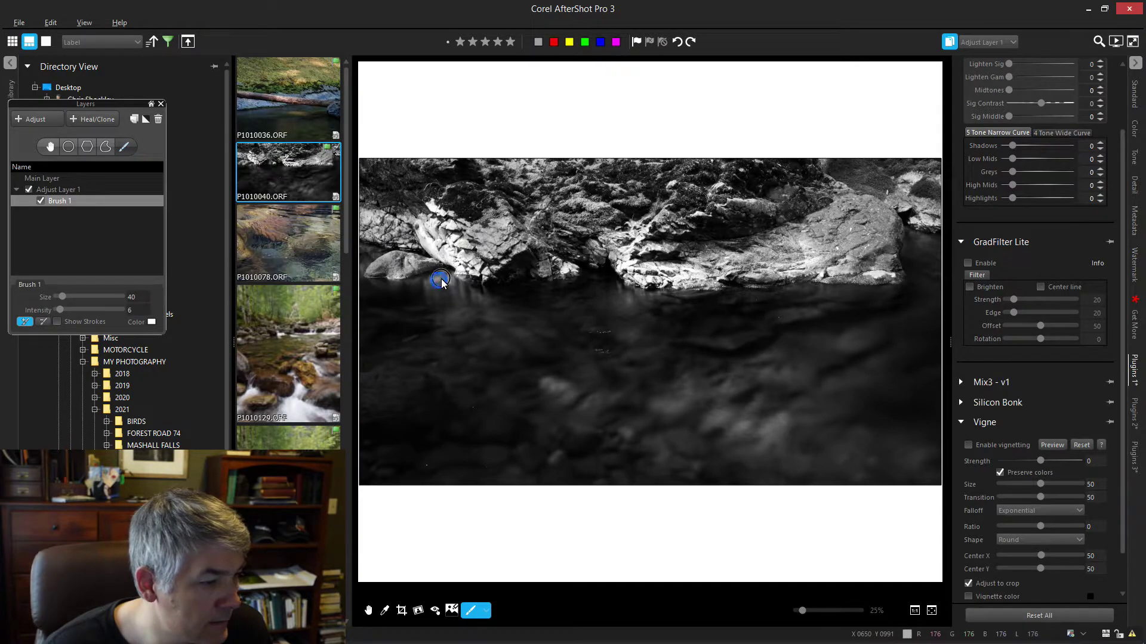
scroll(451, 287, "up", 10)
left_click(624, 291)
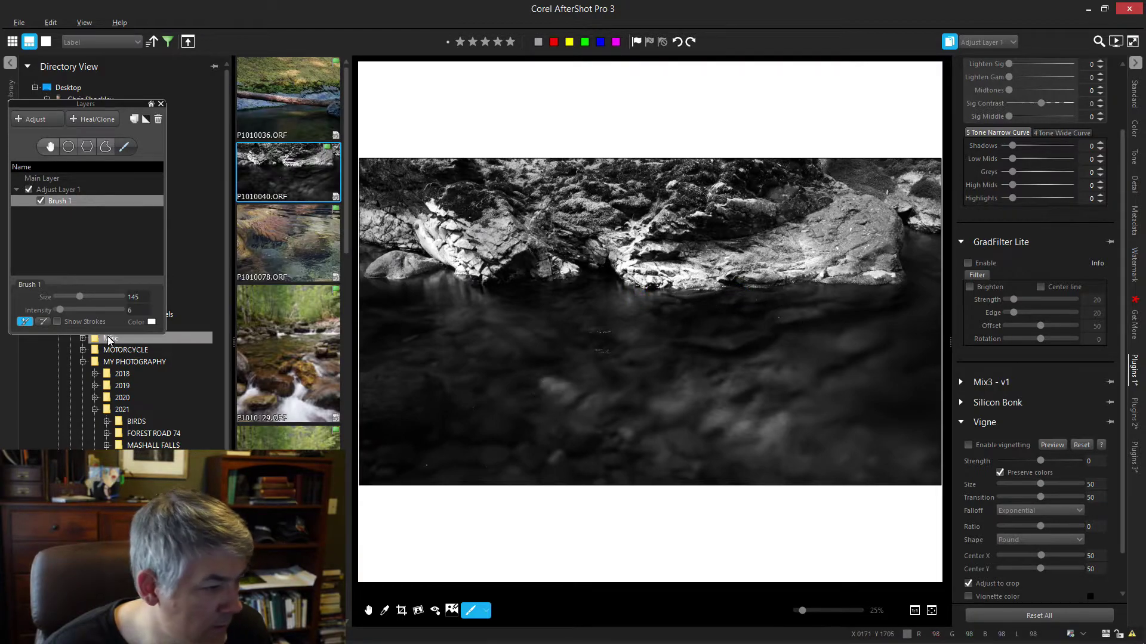
double_click(129, 310)
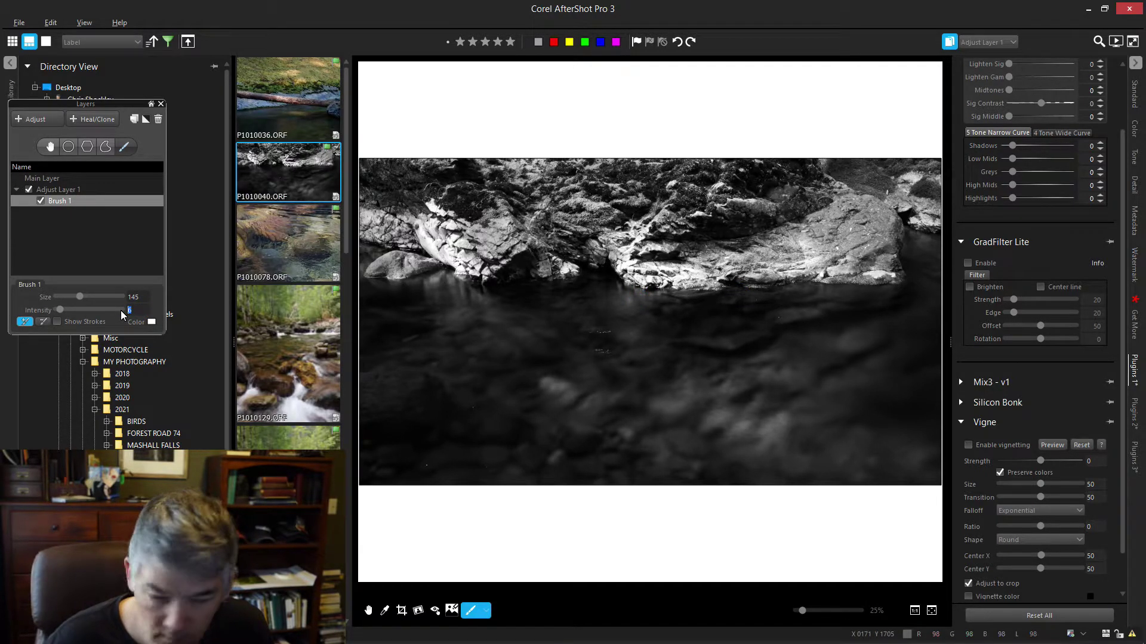
type("4")
scroll(557, 390, "up", 3)
- Brush the mask over the bright patches in the lower water and the water just below the large rock
mouse_move(554, 387)
left_mouse_down()
mouse_move(660, 391)
mouse_move(767, 430)
mouse_move(762, 456)
mouse_move(787, 453)
left_mouse_up()
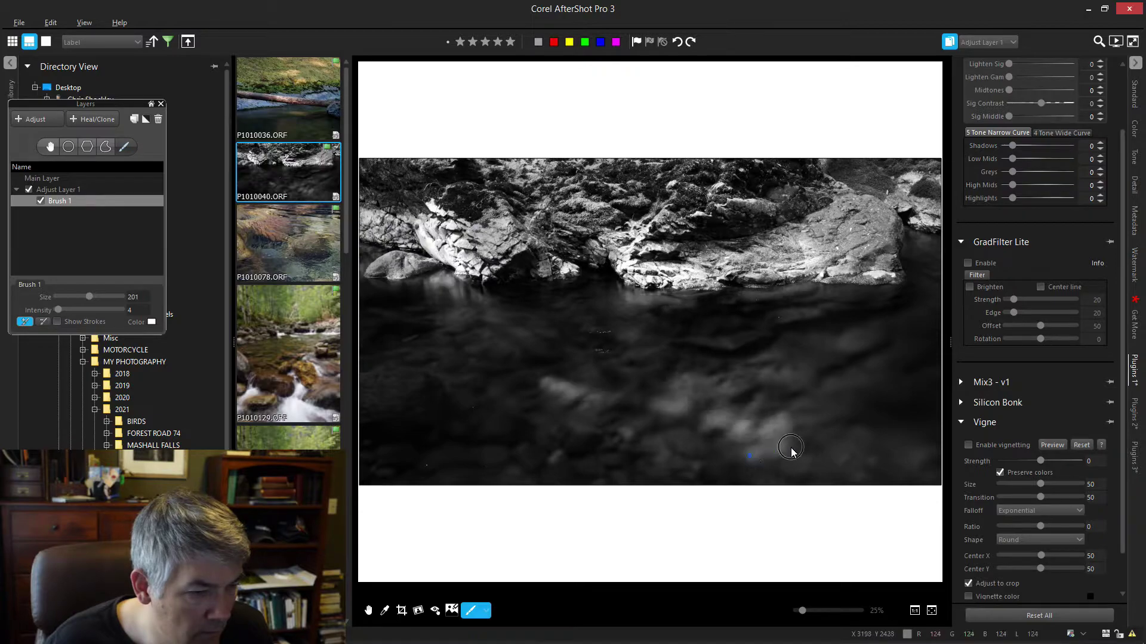
left_click_drag(822, 289, 869, 295)
left_click_drag(870, 340, 858, 344)
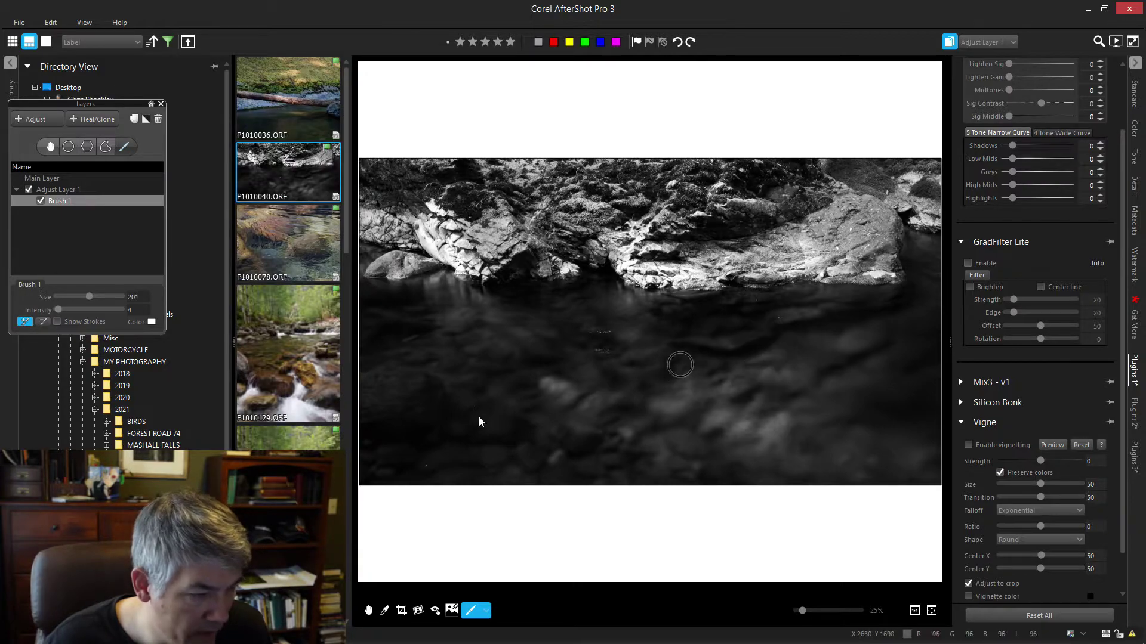
- Turn on Show Strokes for the brush mask
left_click(58, 322)
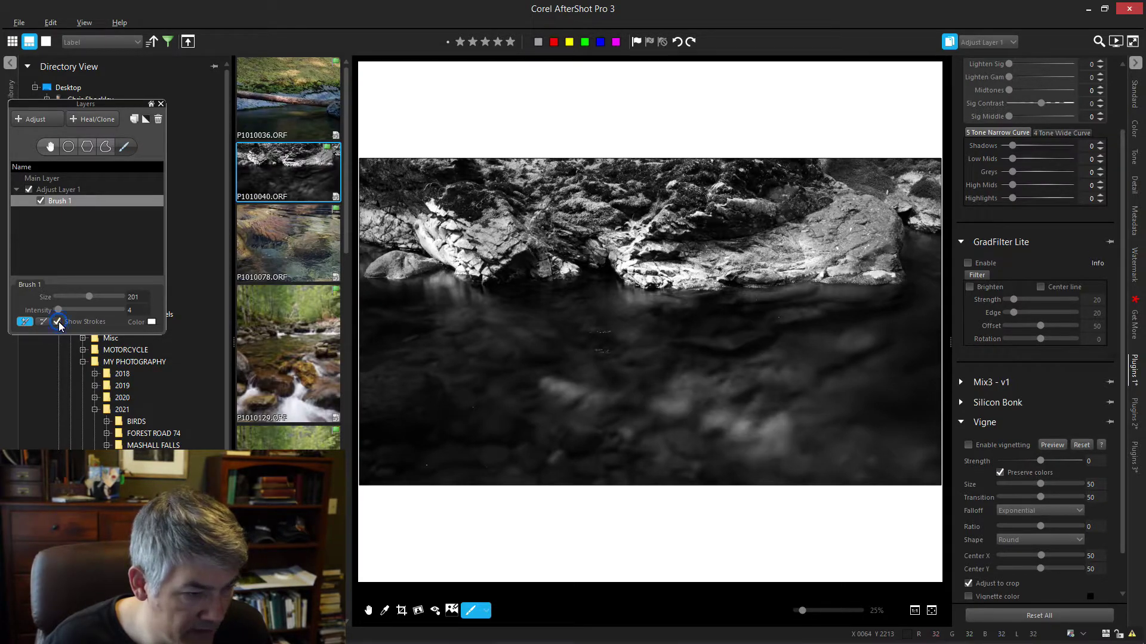
left_click(58, 322)
left_click(58, 322)
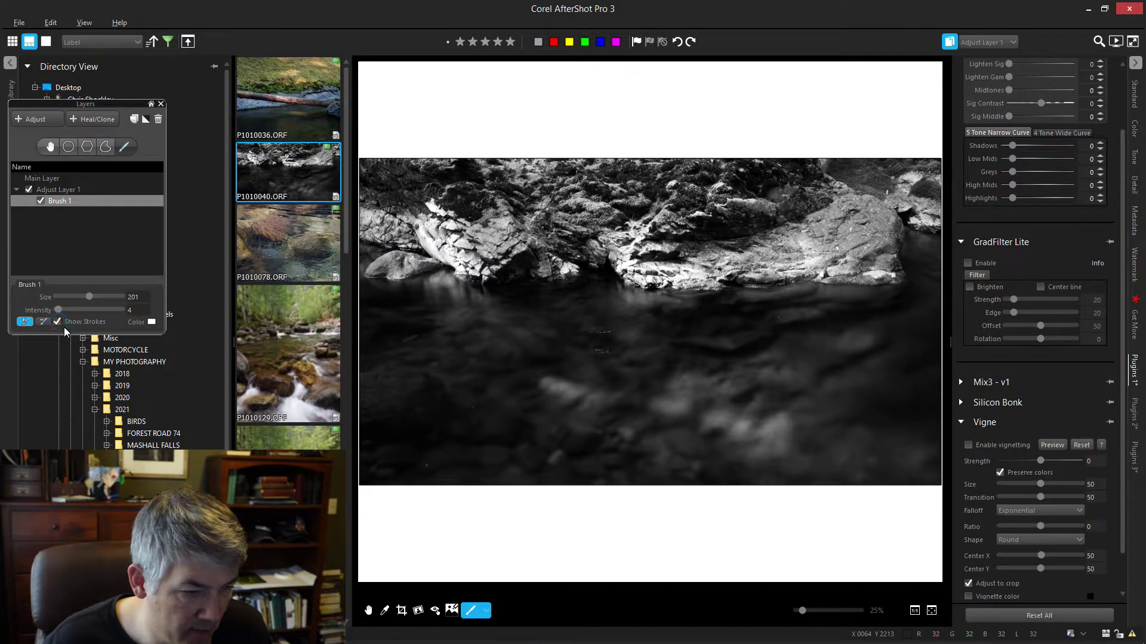
- Finish brushing the mask over the water below the large rock and turn off Show Strokes
left_click(862, 343)
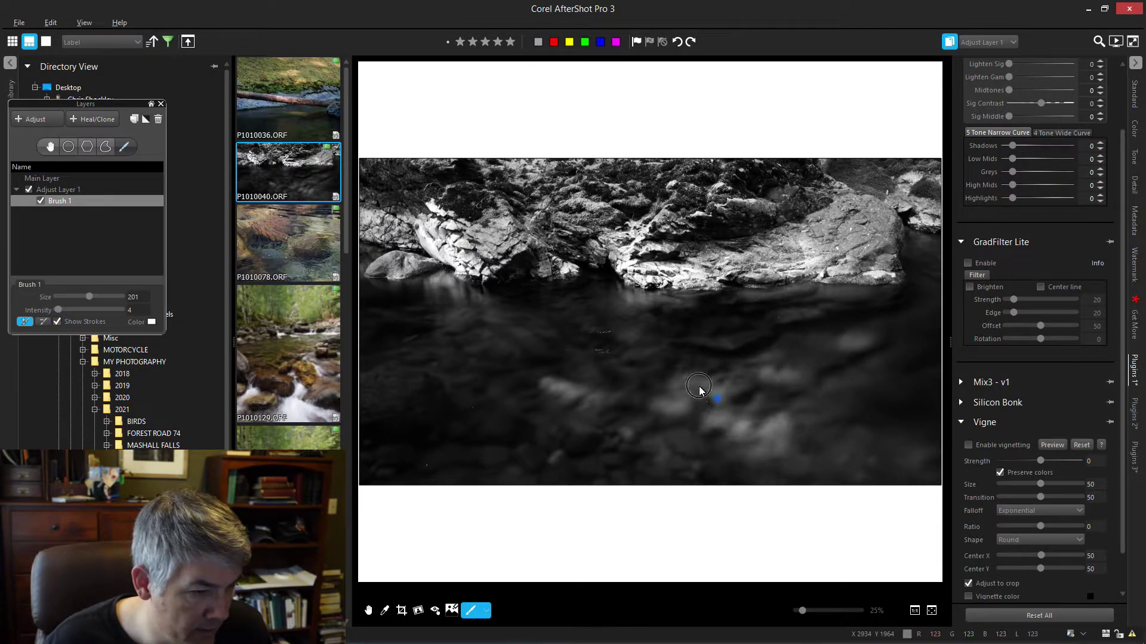
left_click(57, 323)
- Shape the adjustment layer's tone curve by pulling the white point inward, raising the upper tones and lowering the shadows
left_click(1136, 127)
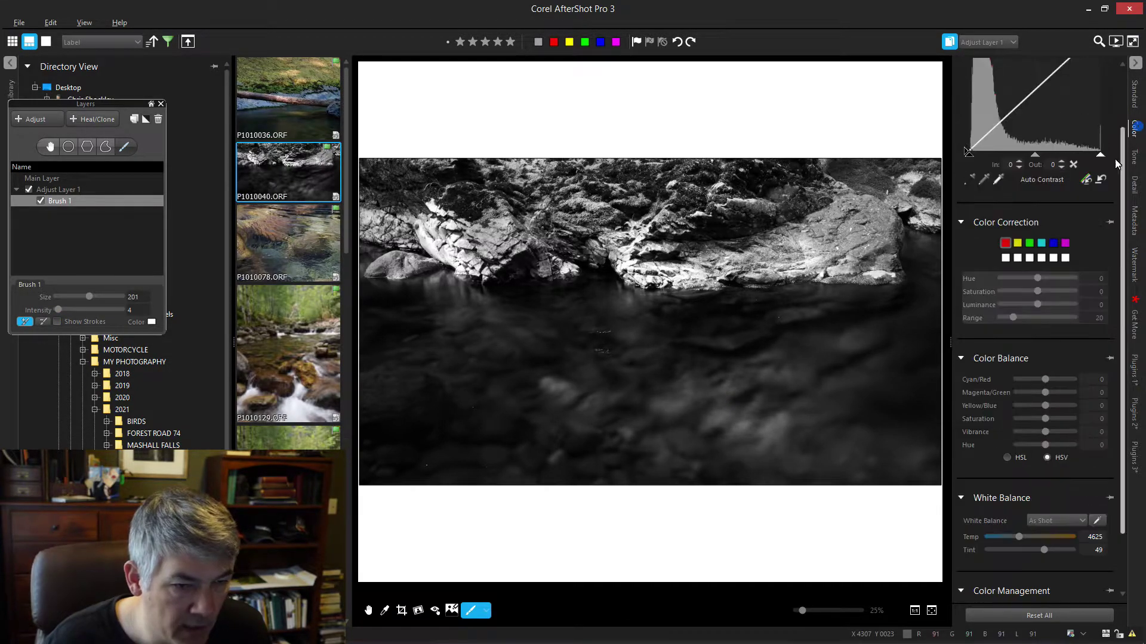
left_click_drag(1101, 155, 1087, 156)
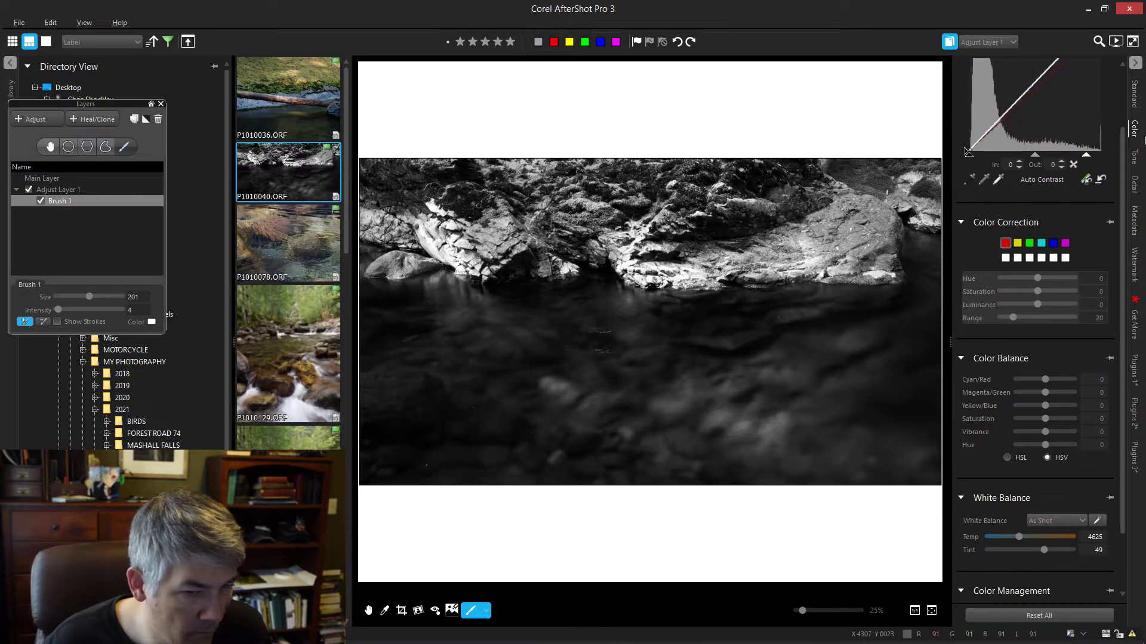
scroll(1115, 120, "up", 2)
left_click_drag(1041, 138, 1039, 121)
left_click_drag(995, 176, 993, 189)
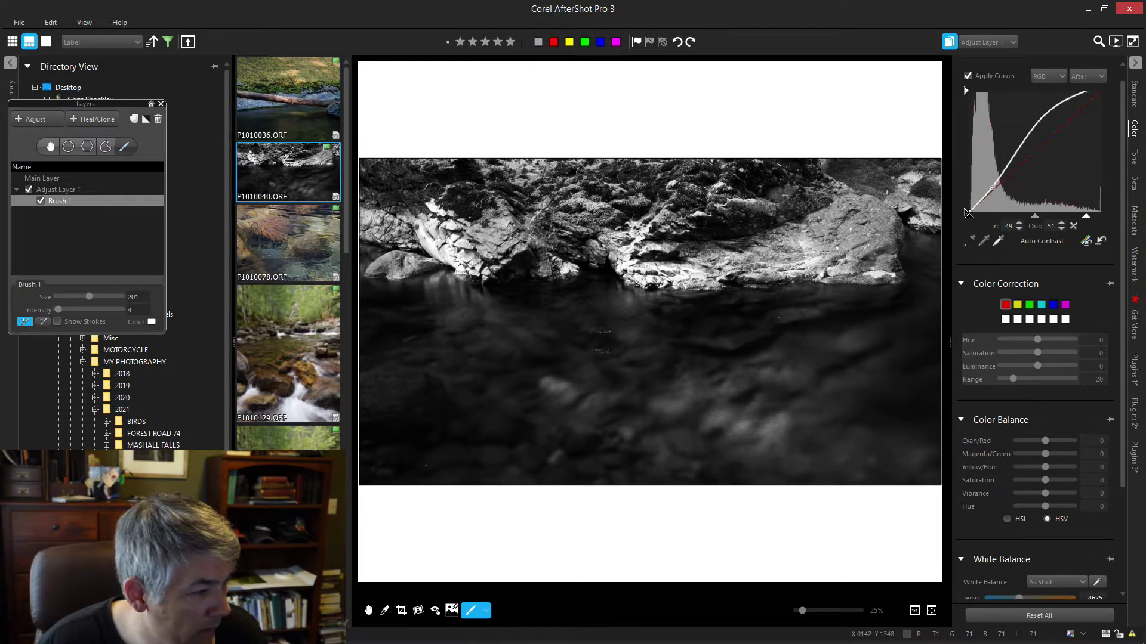
- Pull the curve's white point further inward and compare the photo with and without Adjust Layer 1
left_click(28, 189)
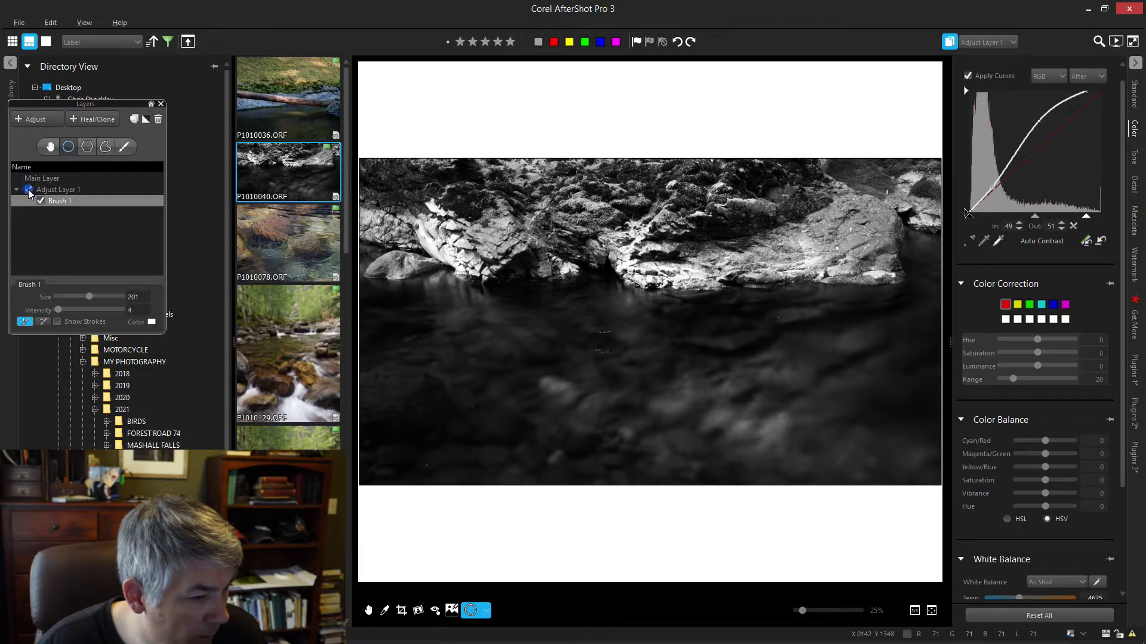
left_click(28, 189)
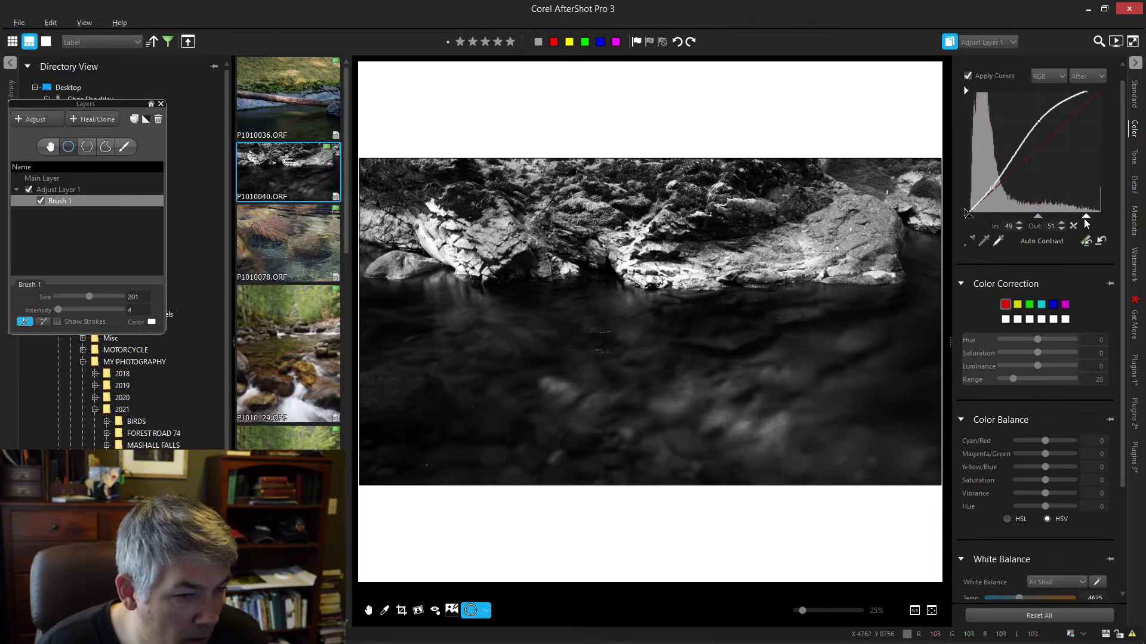
left_click_drag(1084, 219, 1074, 217)
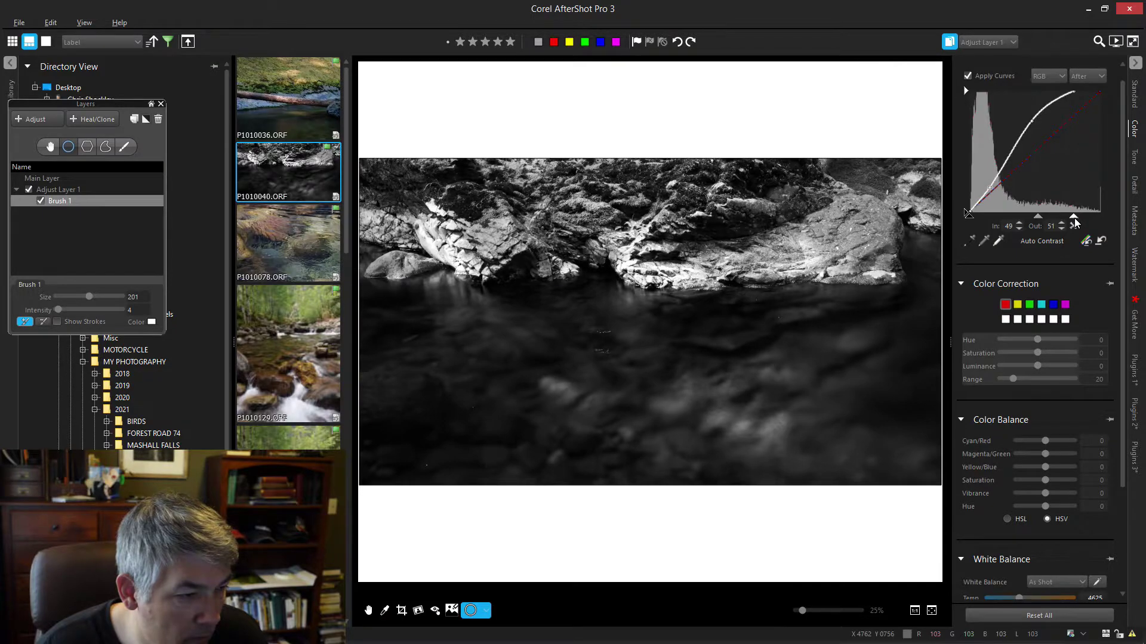
left_click(27, 189)
left_click(27, 189)
left_click(27, 189)
left_click(27, 189)
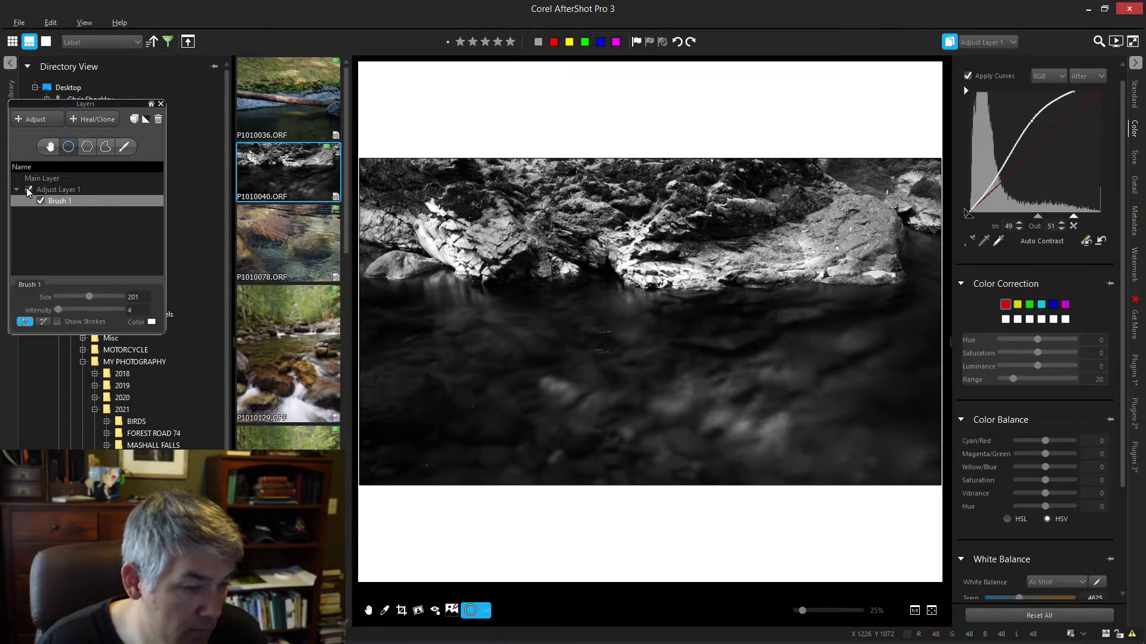
left_click(28, 189)
left_click(27, 190)
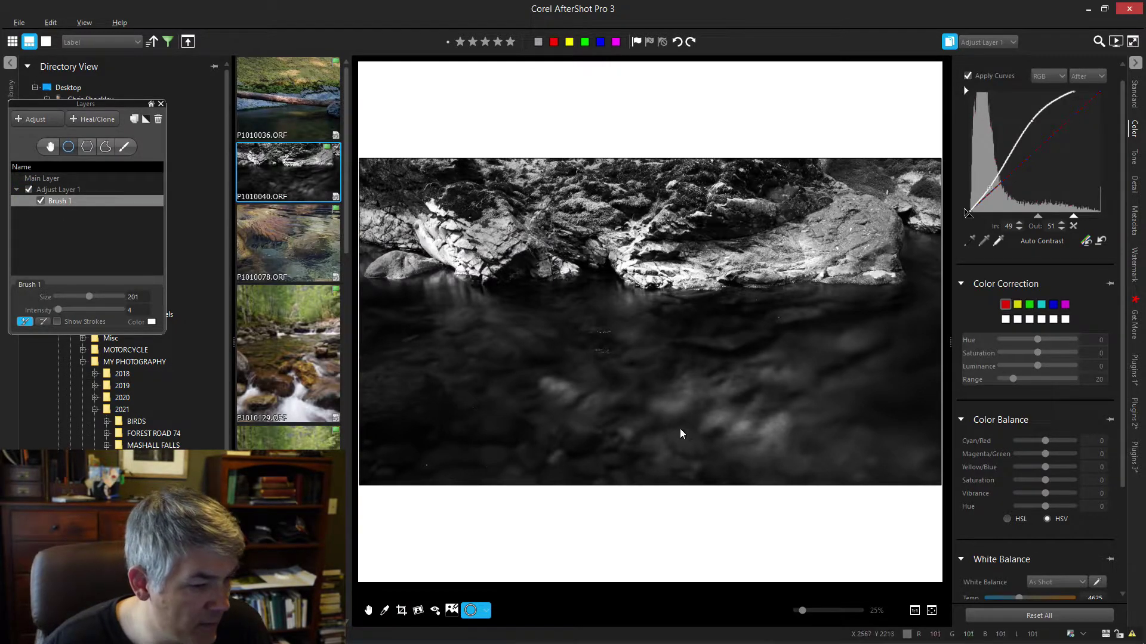
- Set the brush intensity to 2 and size to 292, and brush the mask over the bright patches in the lower water
double_click(130, 311)
type("2")
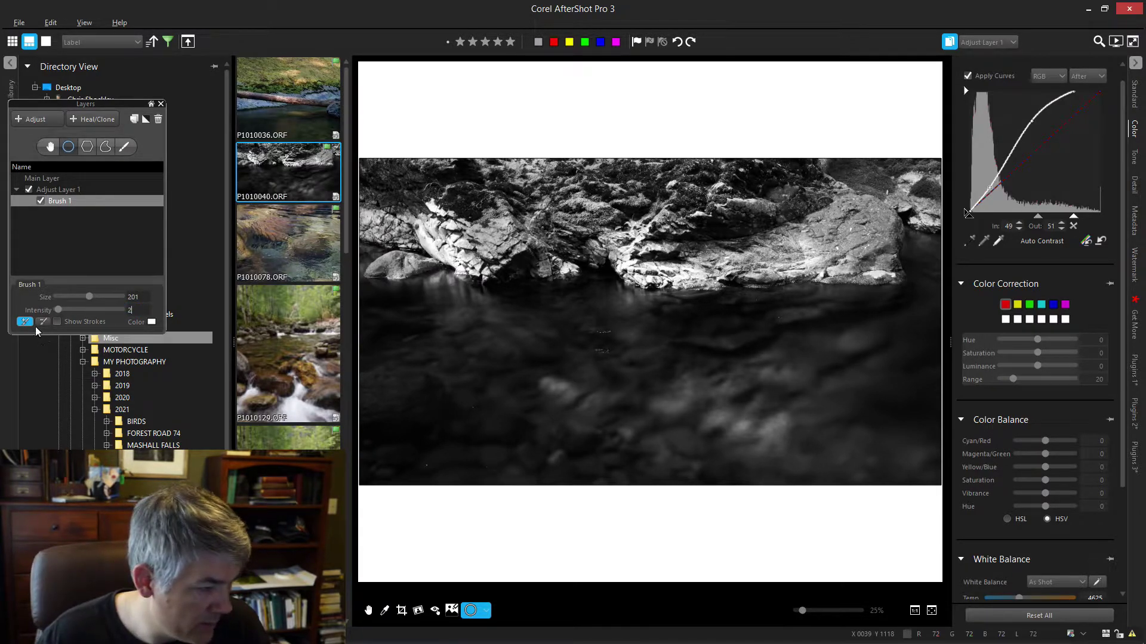
left_click(123, 147)
left_click_drag(696, 435, 559, 413)
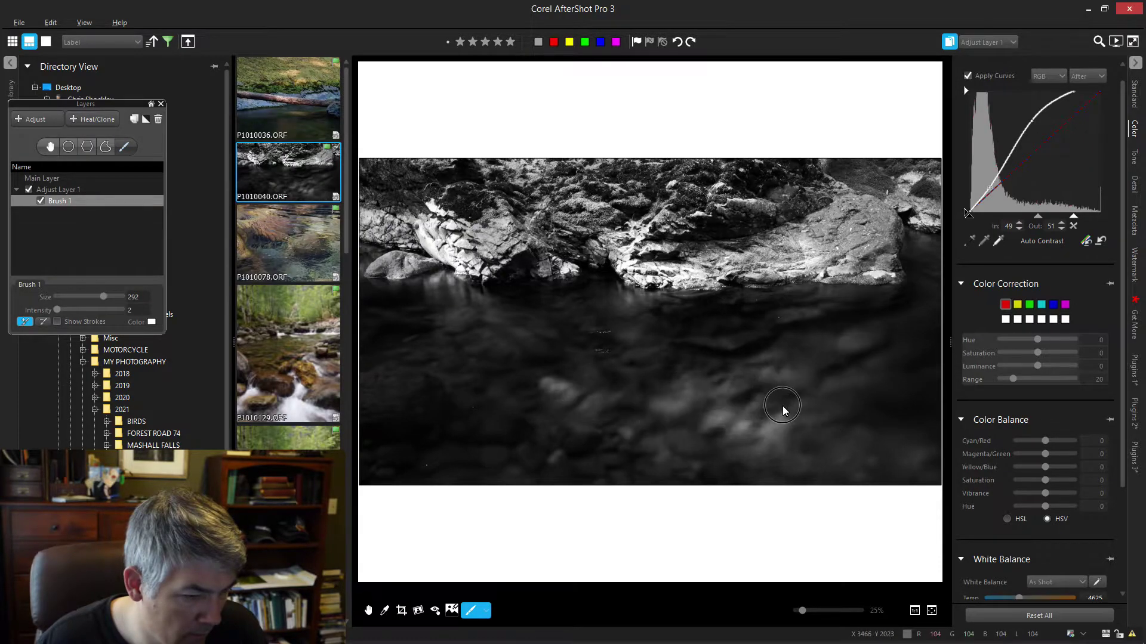
left_click_drag(814, 422, 604, 391)
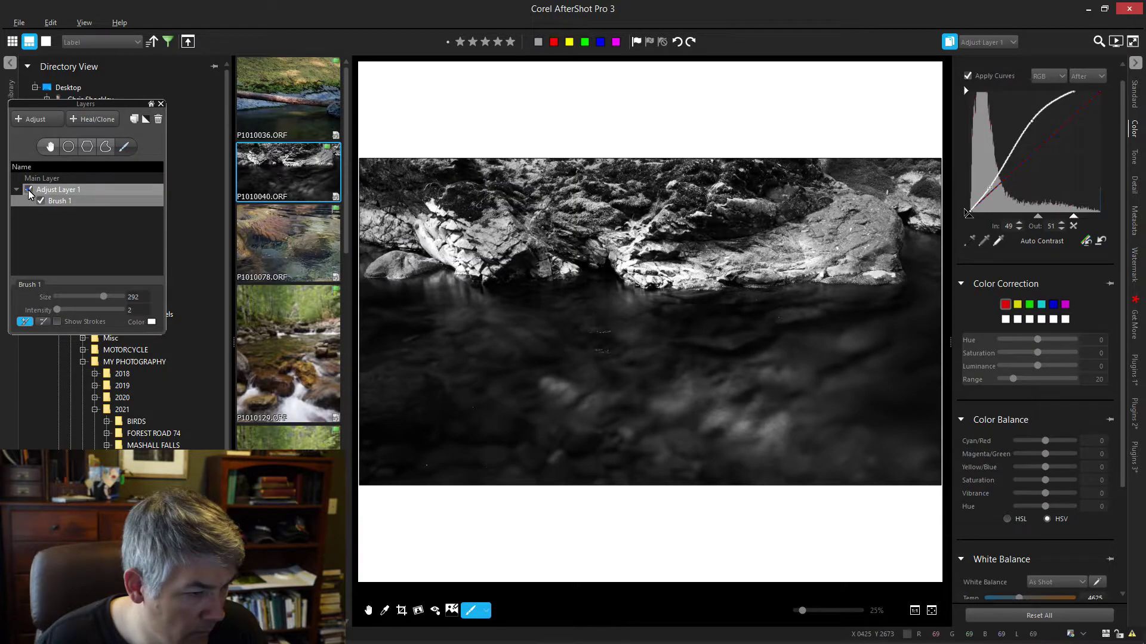
- Compare the photo with and without Adjust Layer 1, leaving the layer enabled
key("c")
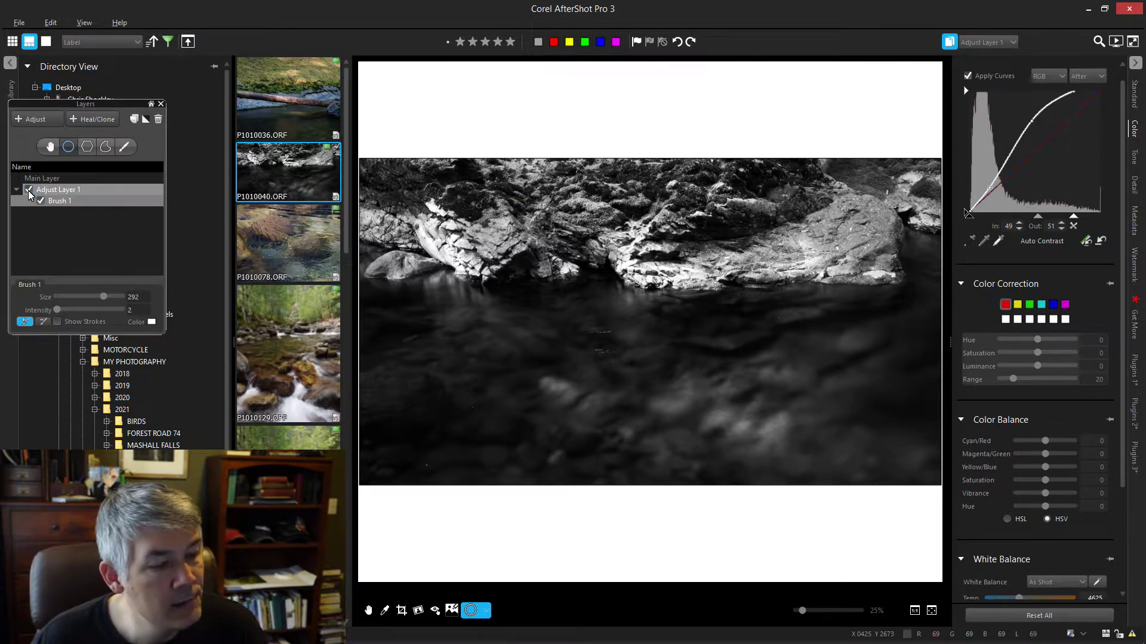
left_click(27, 191)
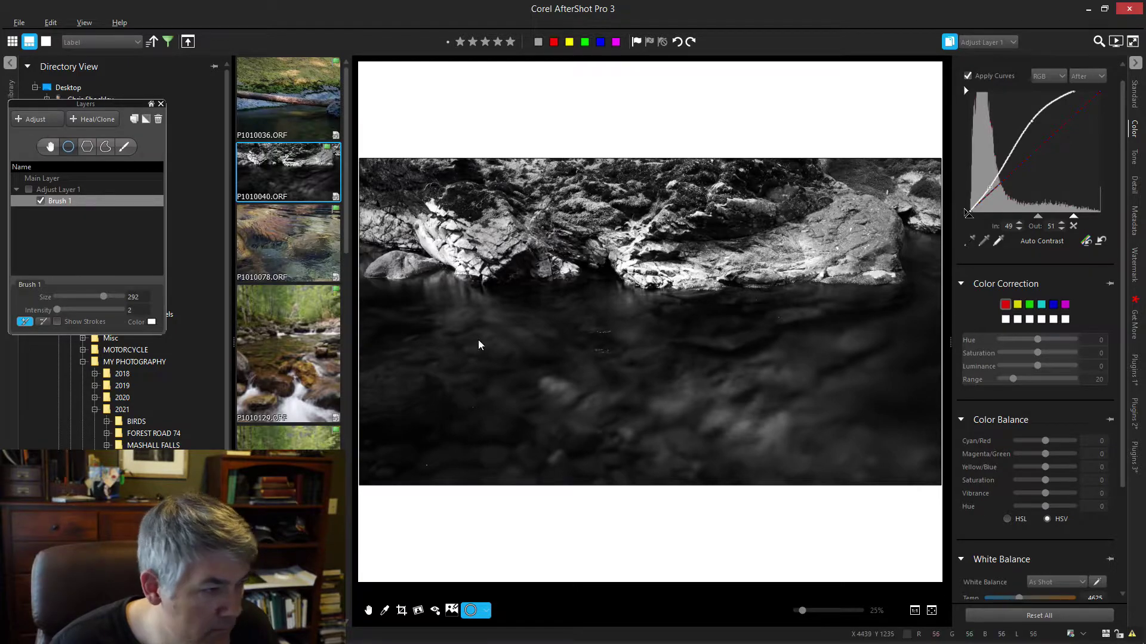
left_click(29, 189)
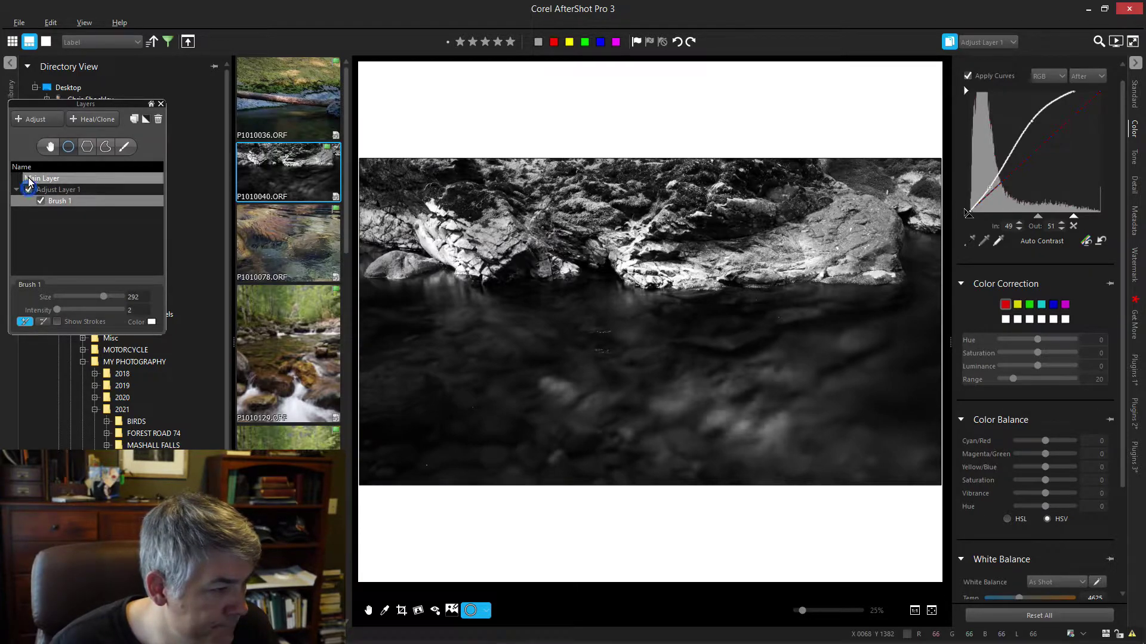
left_click(29, 179)
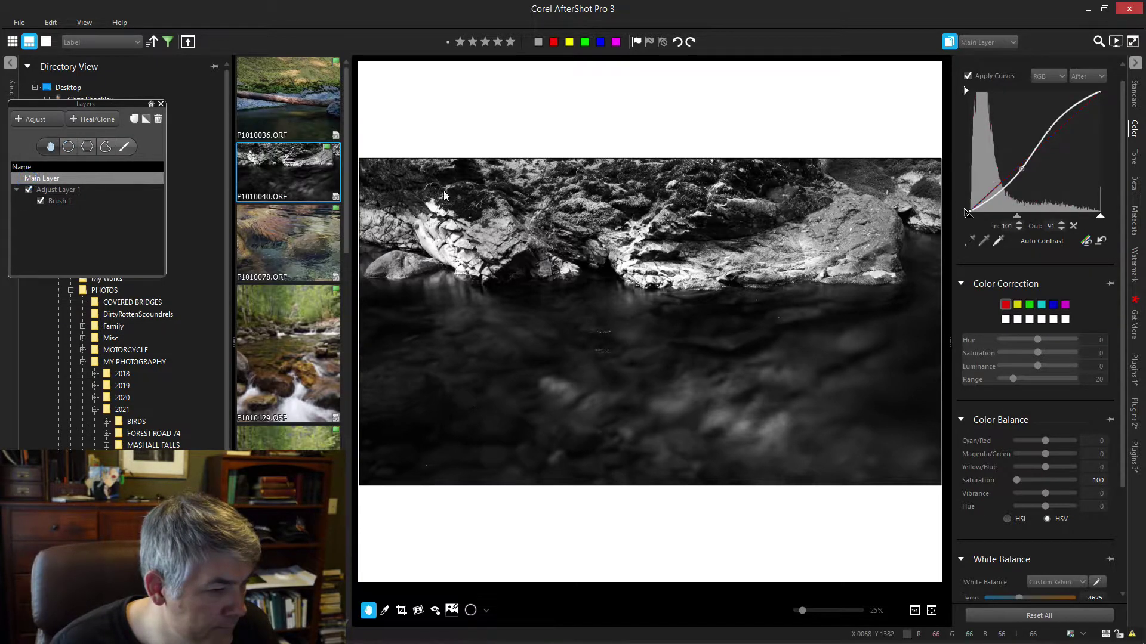
- Switch the Brush 1 mask to erasing and erase over the bright patches in the lower water at 100% zoom
left_click(52, 201)
left_click(44, 321)
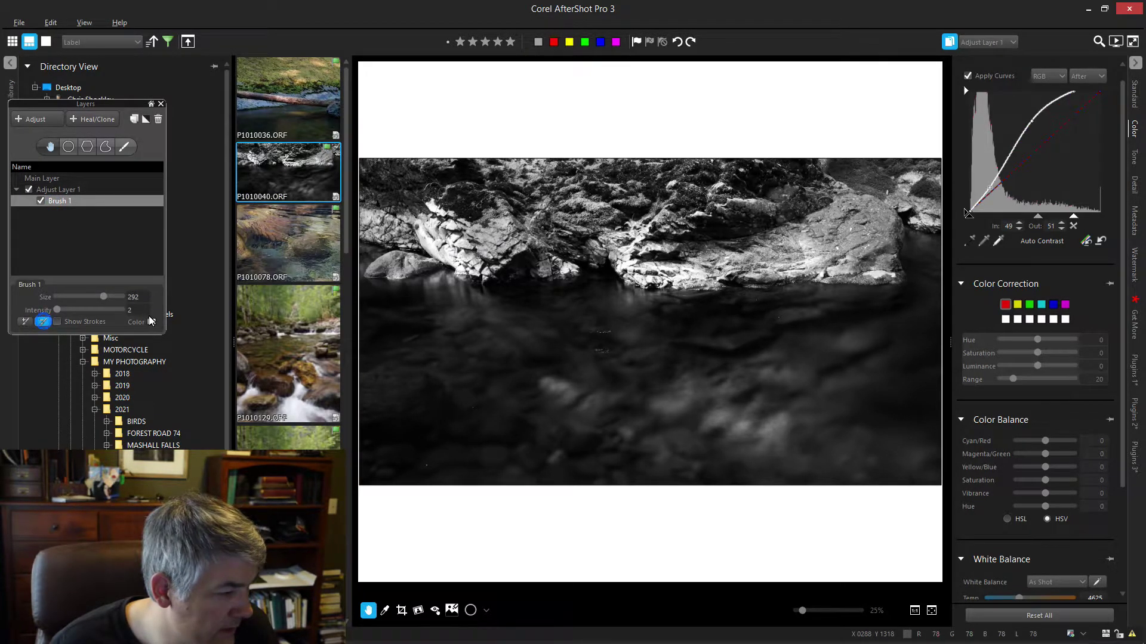
left_click(731, 420)
left_click(124, 147)
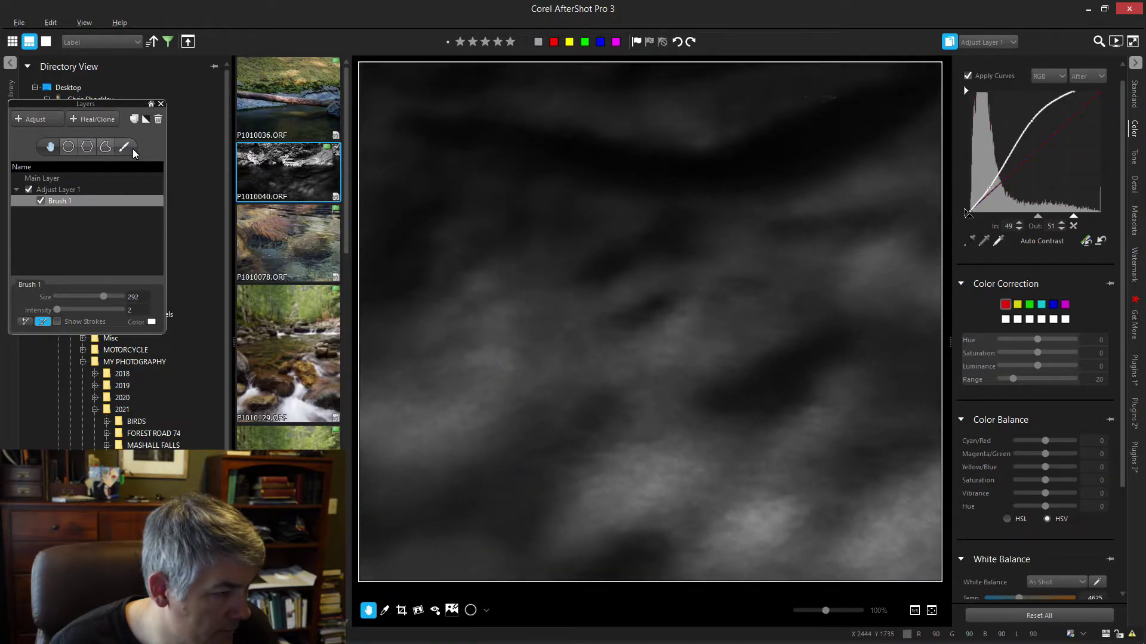
left_click_drag(787, 490, 785, 484)
left_click_drag(604, 493, 793, 503)
- Erase more of the mask across the bright patches in the lower water at 50% zoom, and fit the whole photo
left_click(368, 610)
scroll(575, 505, "down", 2)
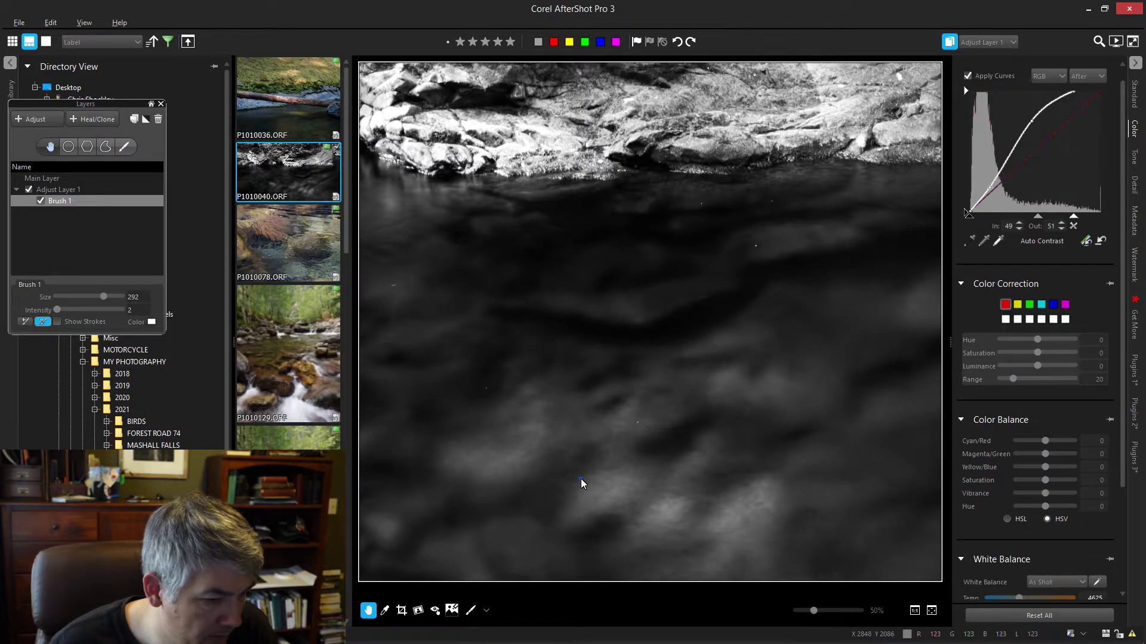
left_click_drag(581, 479, 617, 287)
left_click(89, 201)
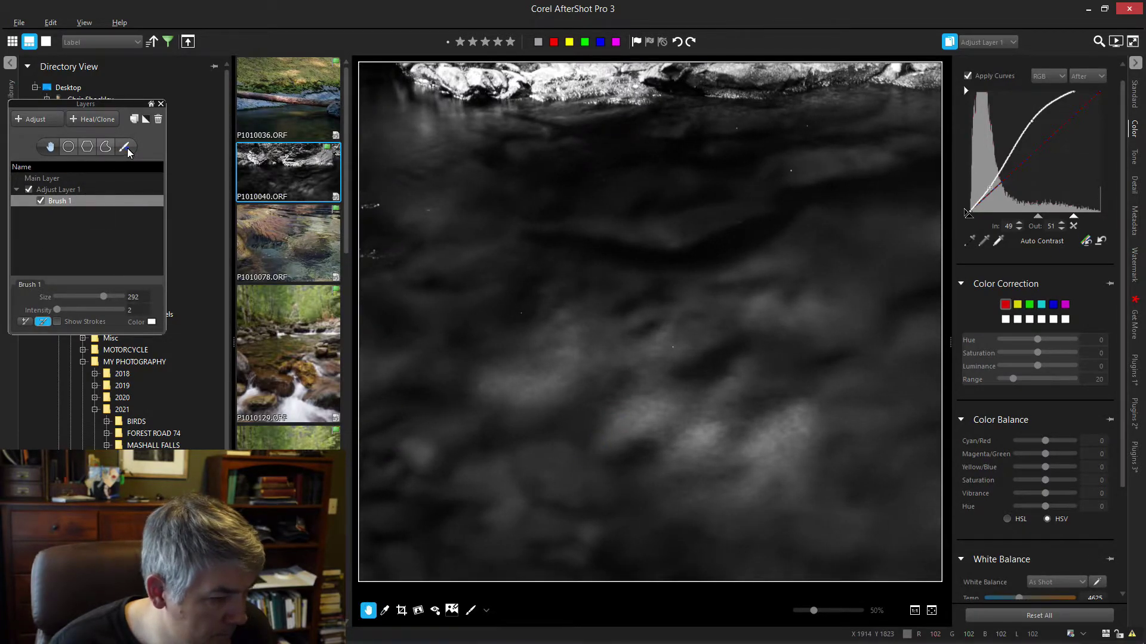
mouse_move(650, 420)
left_mouse_down()
mouse_move(790, 433)
mouse_move(823, 459)
left_mouse_up()
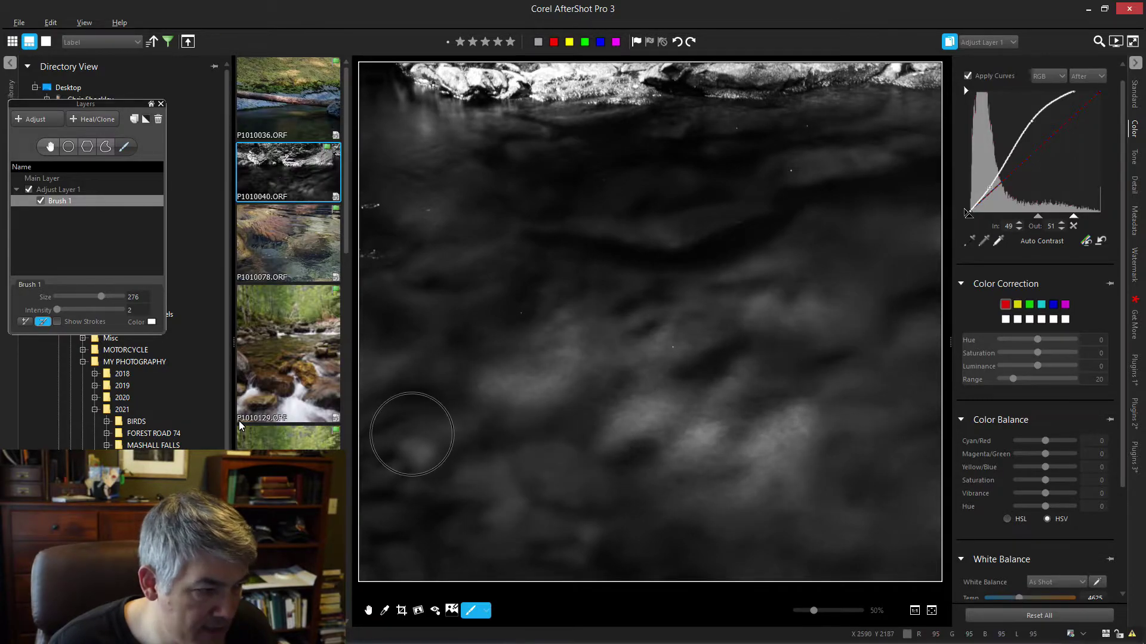
left_click(368, 610)
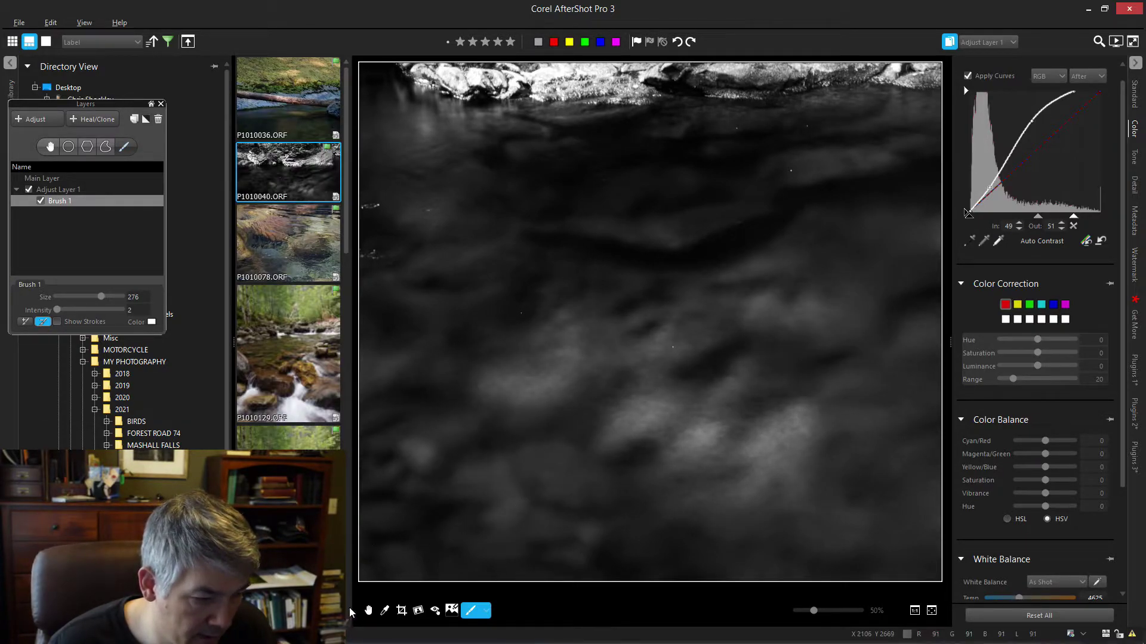
left_click(368, 611)
left_click(935, 610)
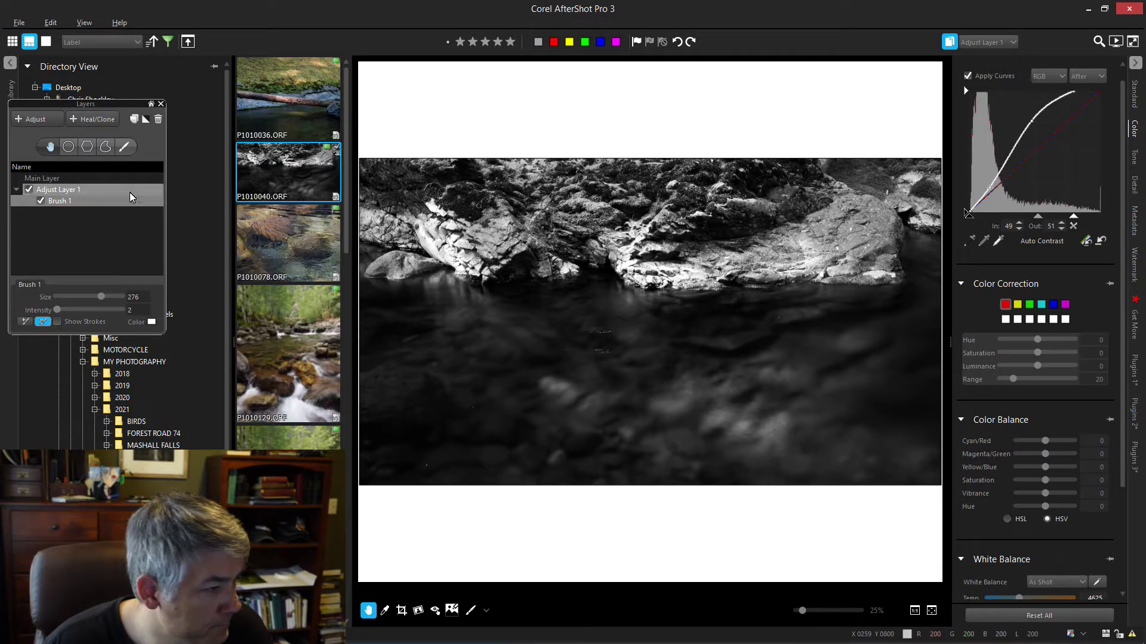
- Enable vignetting on the Main Layer and set its strength to -9 and size to 16
left_click(51, 178)
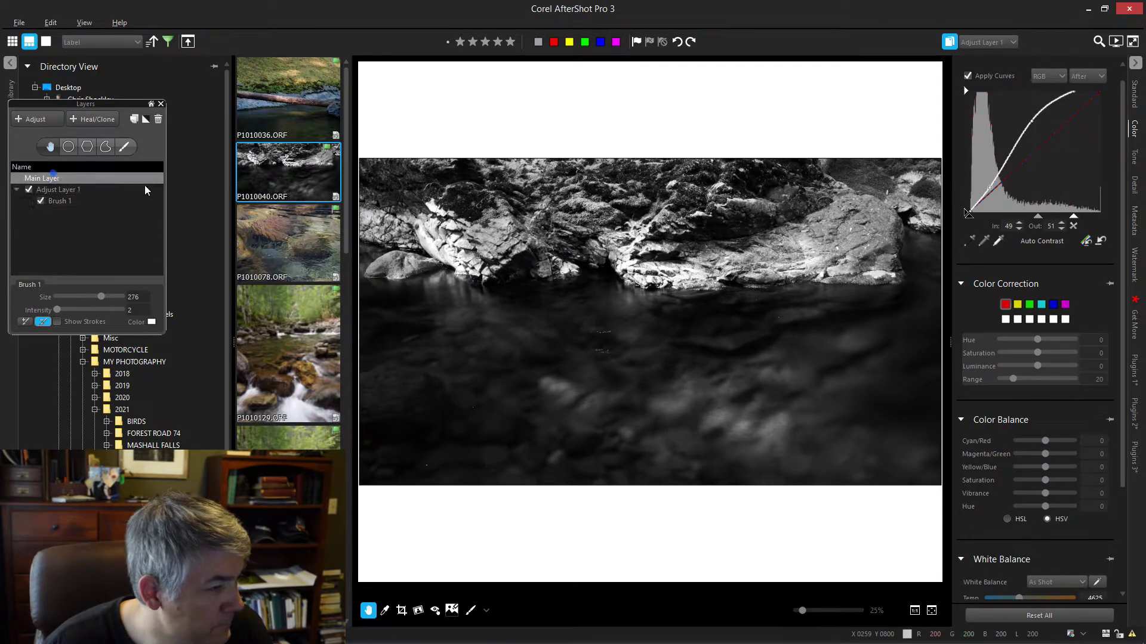
left_click(1134, 373)
left_click(968, 507)
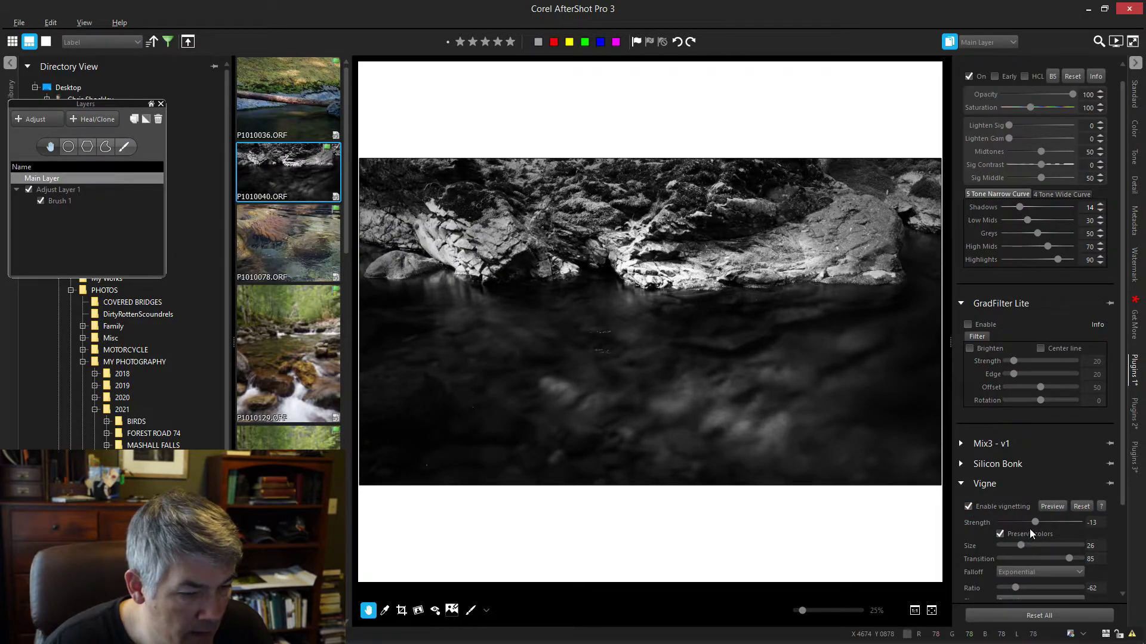
left_click_drag(1033, 522, 1029, 522)
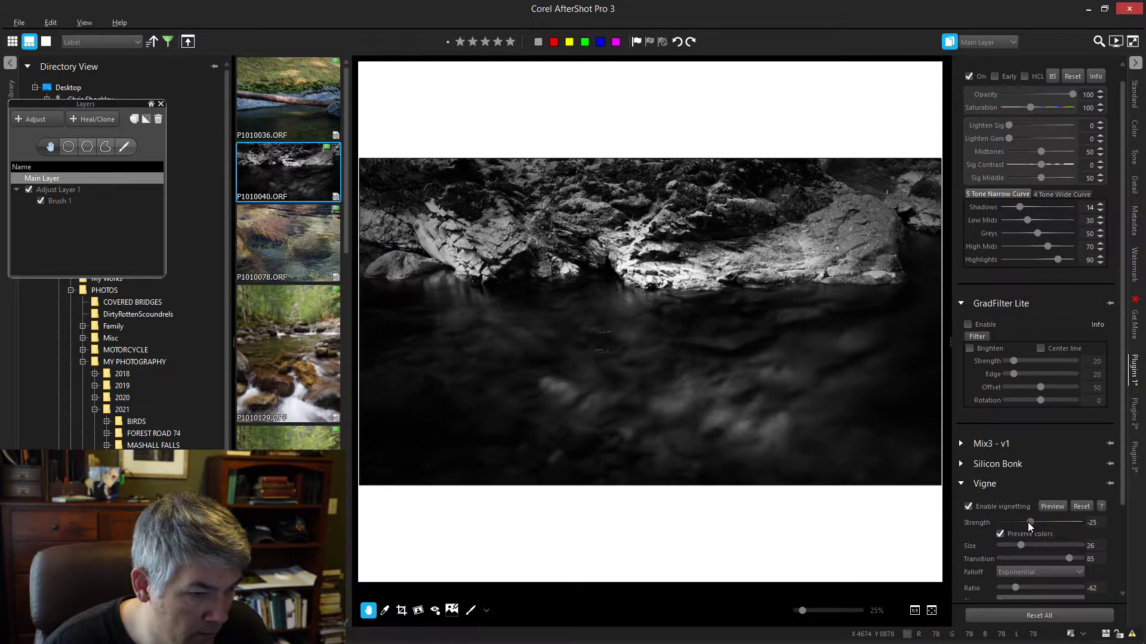
left_click_drag(1030, 522, 1036, 523)
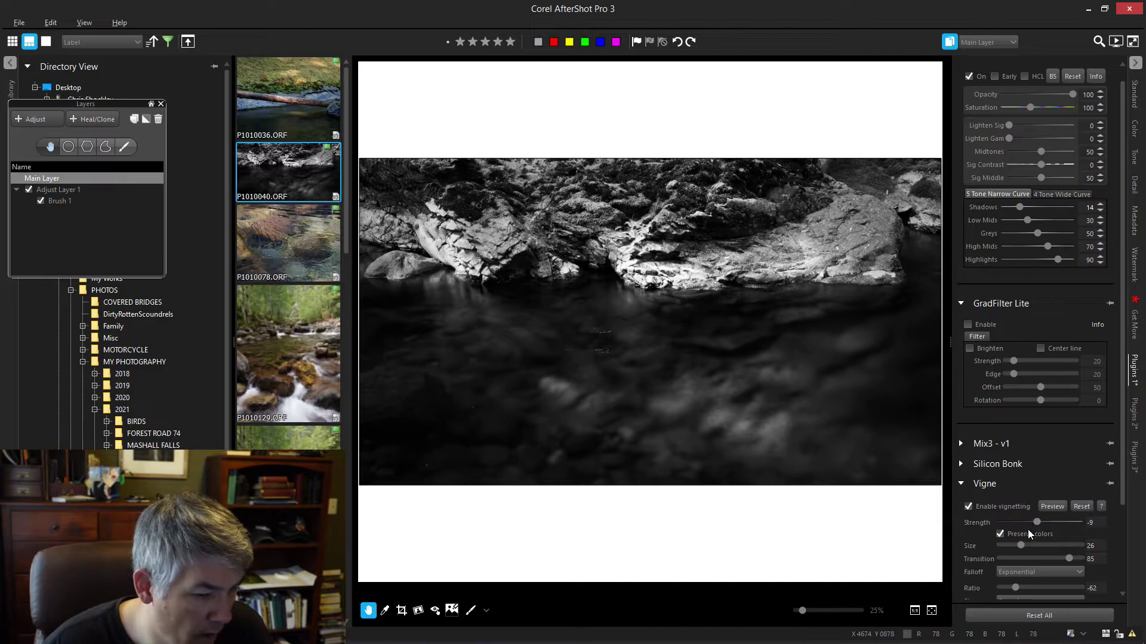
left_click_drag(1025, 545, 1012, 543)
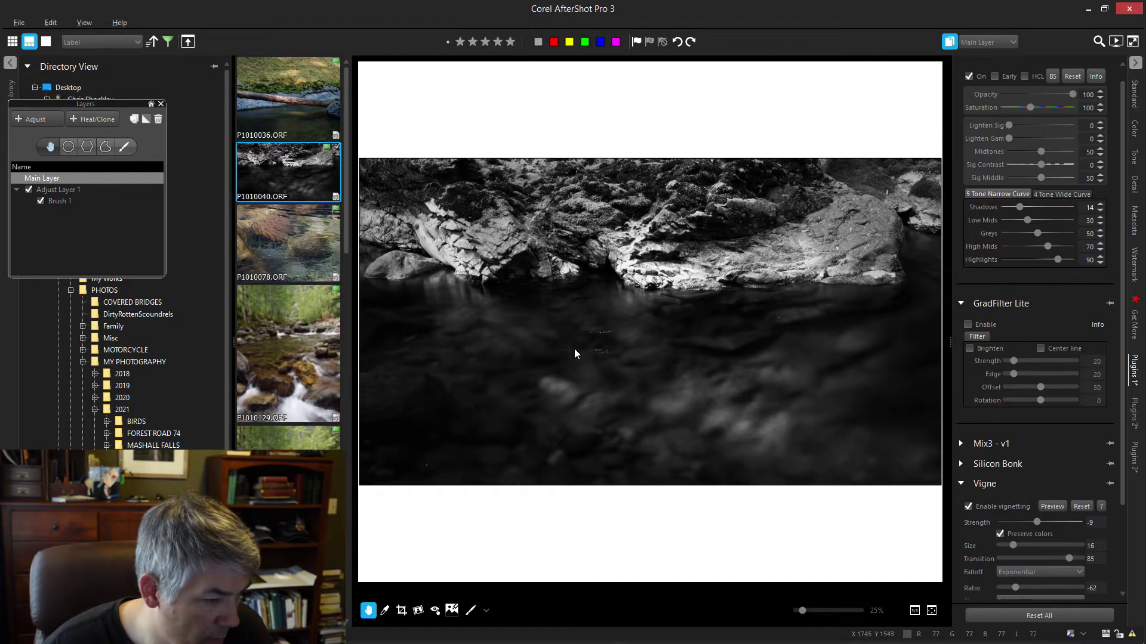
- Add a Heal/Clone layer and clone out the upper streak of bright specks with a curve region sourced from the adjacent water
scroll(576, 349, "up", 5)
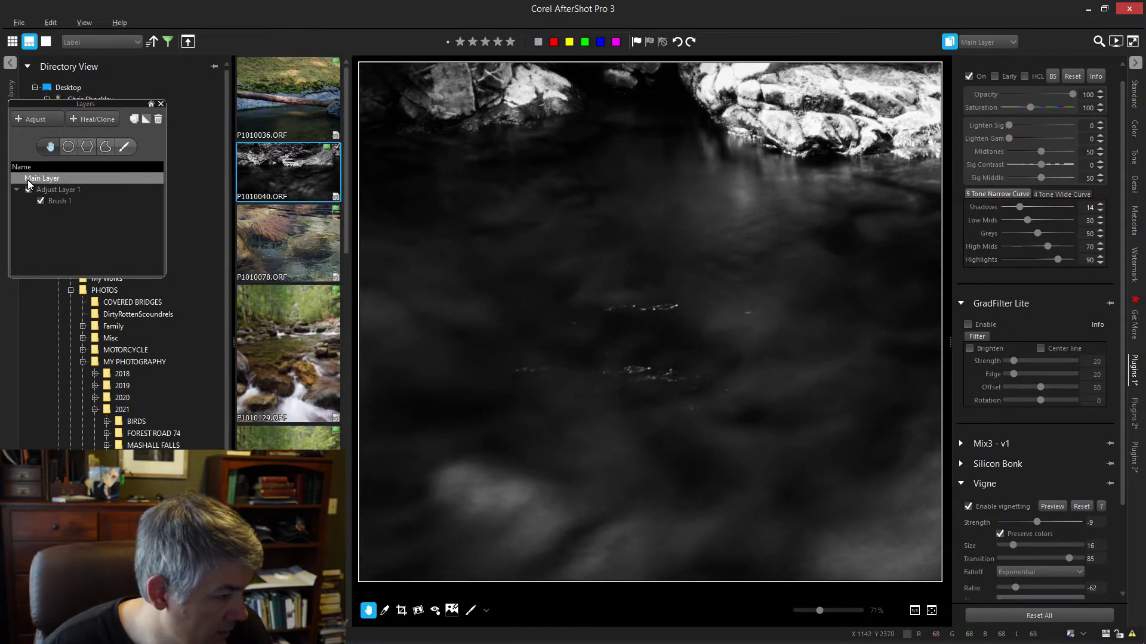
left_click(90, 119)
left_click(104, 145)
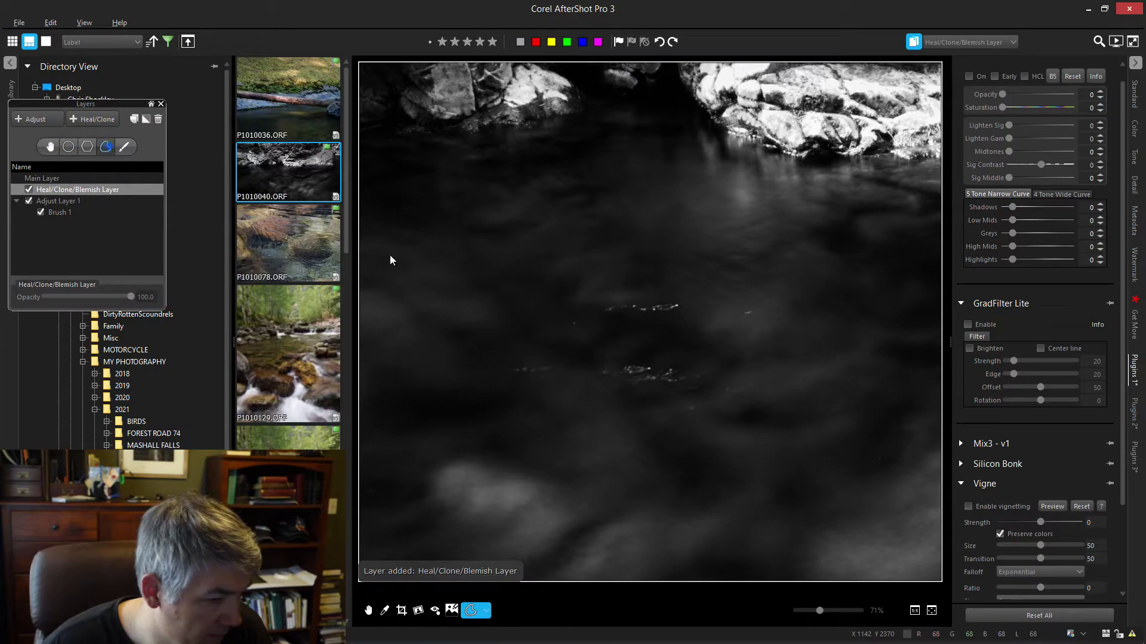
left_click_drag(582, 310, 691, 307)
mouse_move(729, 405)
left_mouse_down()
mouse_move(583, 363)
mouse_move(555, 378)
mouse_move(743, 331)
mouse_move(733, 302)
mouse_move(758, 311)
mouse_move(550, 321)
mouse_move(538, 346)
left_mouse_up()
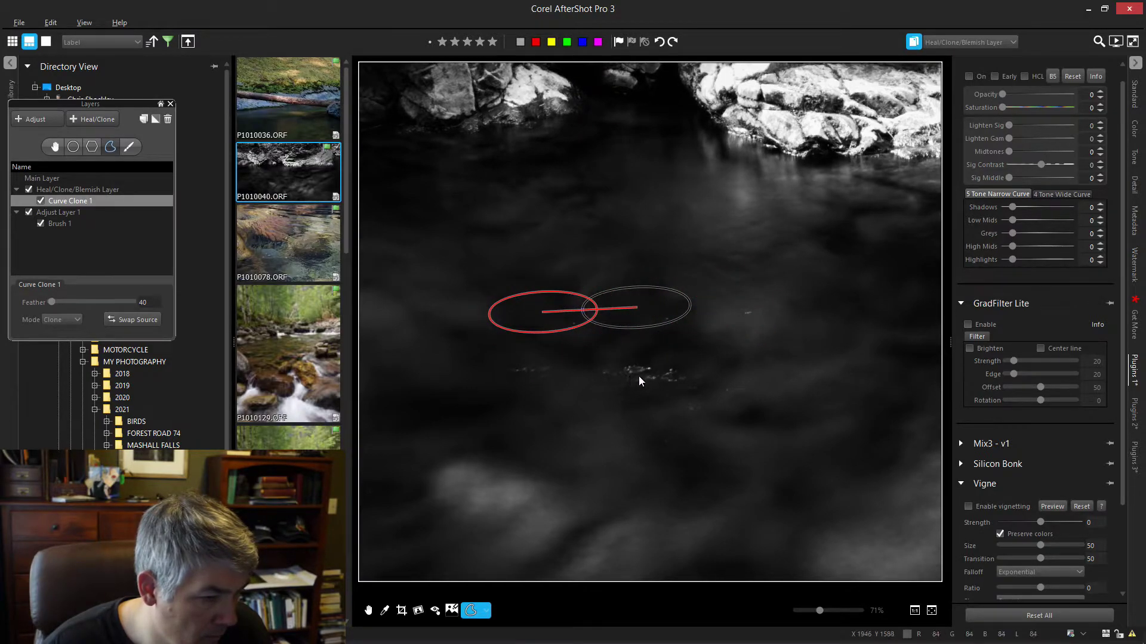
- Clone out the two lower streaks of specks with curve regions sourced from nearby dark water, and check the result without outlines
mouse_move(703, 385)
left_mouse_down()
mouse_move(703, 370)
mouse_move(606, 368)
left_mouse_up()
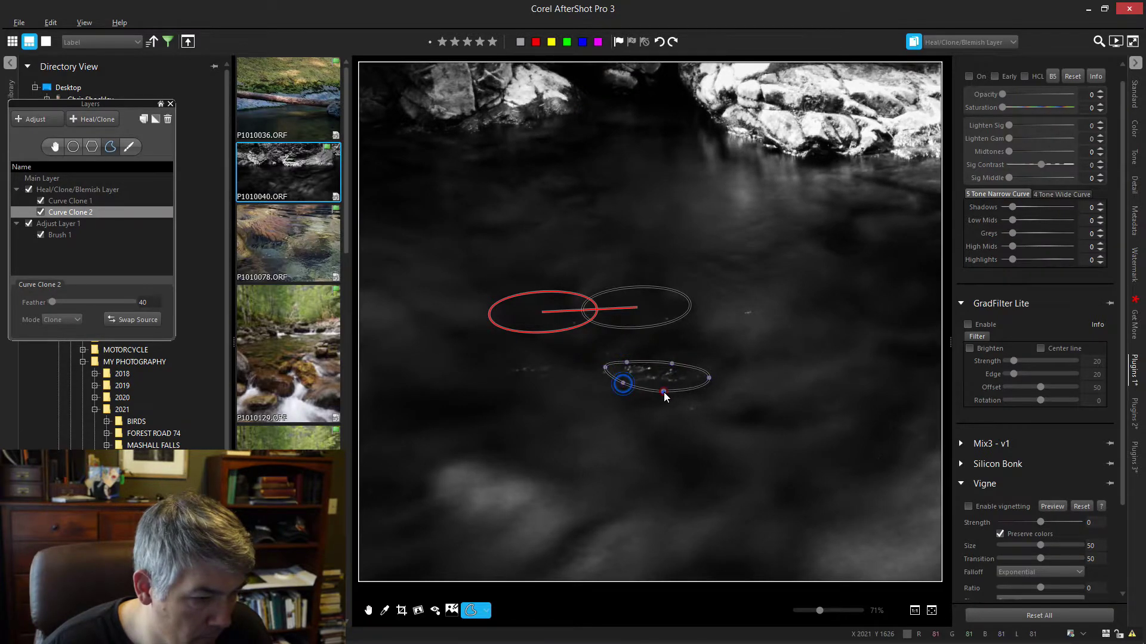
left_click_drag(663, 389, 747, 469)
left_click_drag(491, 373, 562, 370)
double_click(567, 366)
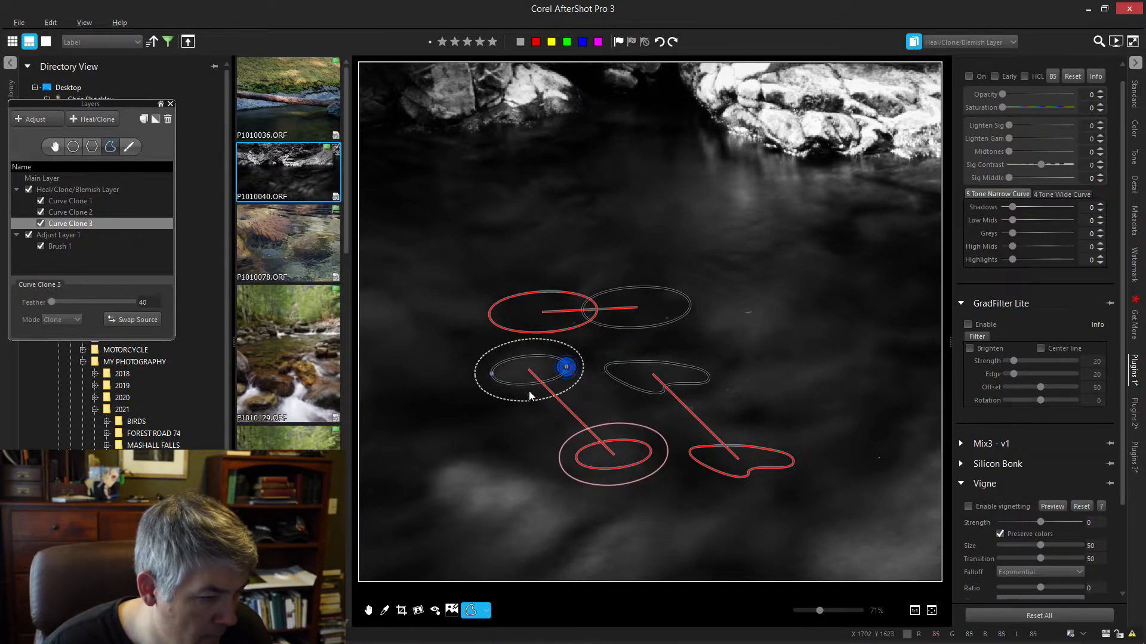
mouse_move(637, 454)
left_mouse_down()
mouse_move(612, 367)
mouse_move(599, 375)
left_mouse_up()
left_click(368, 610)
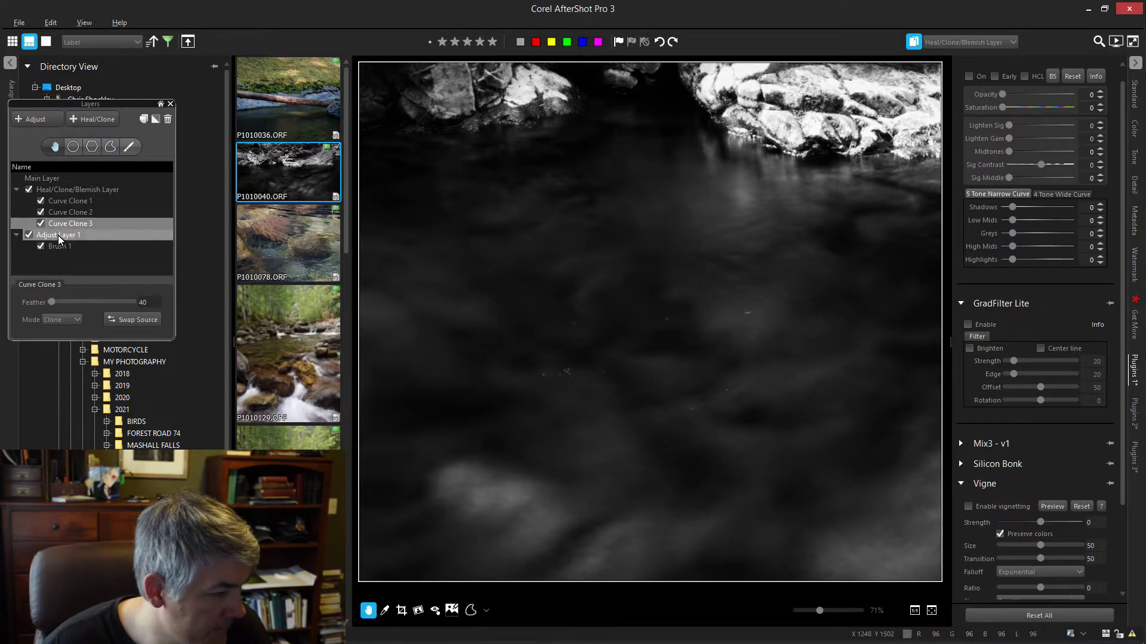
left_click(110, 147)
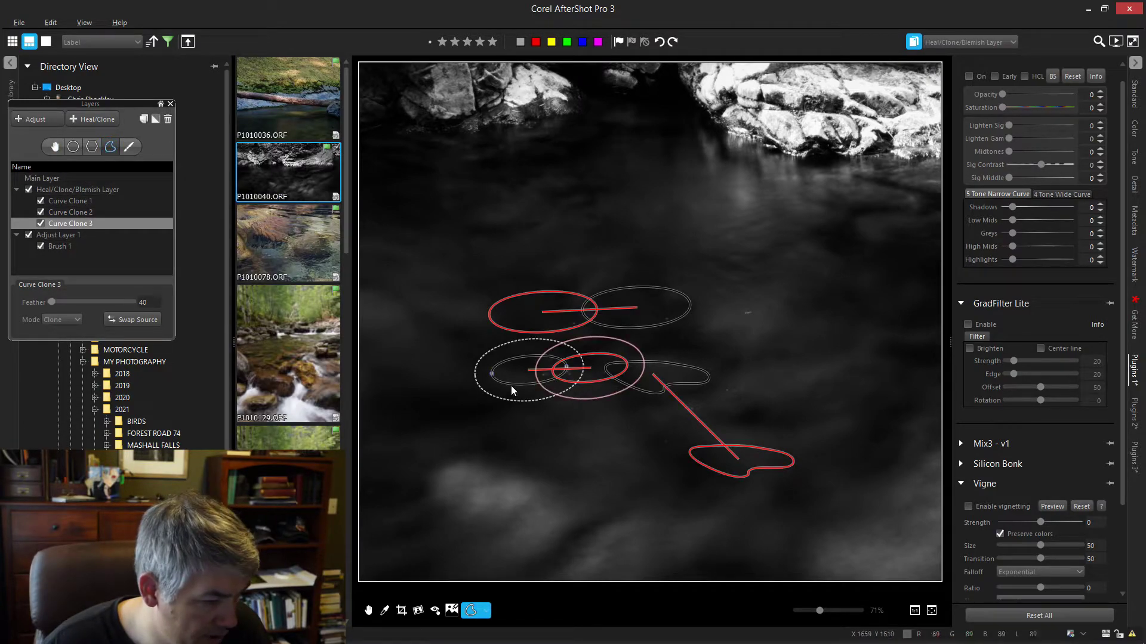
- Adjust the last curve clone region over the lower specks, and clone out the remaining bright speck with a circle region
left_click_drag(531, 372, 543, 381)
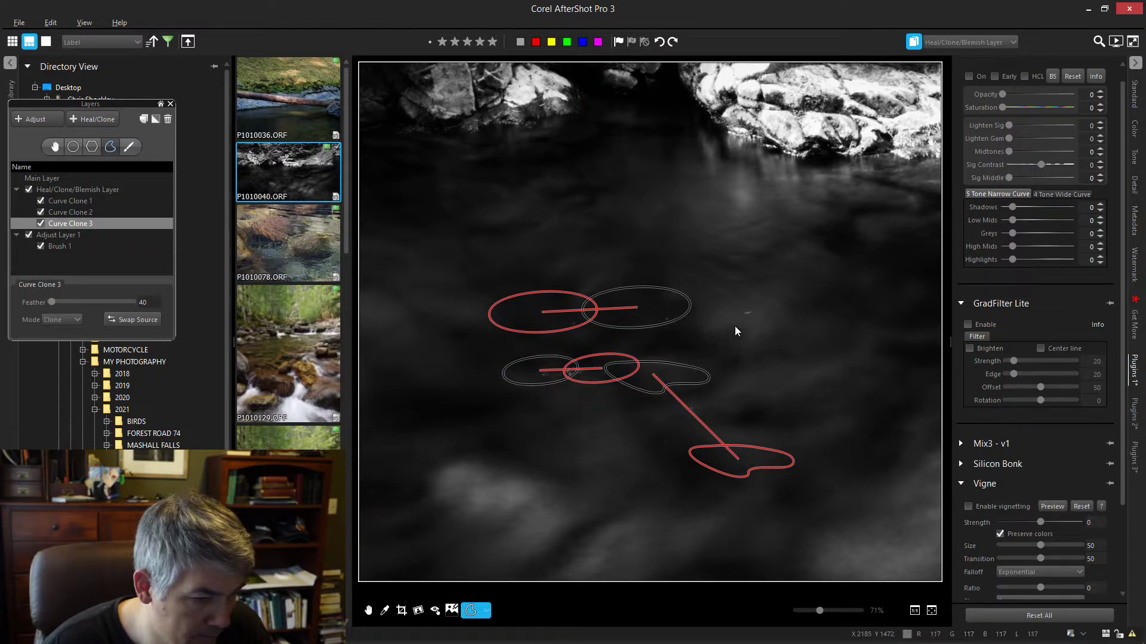
left_click(73, 147)
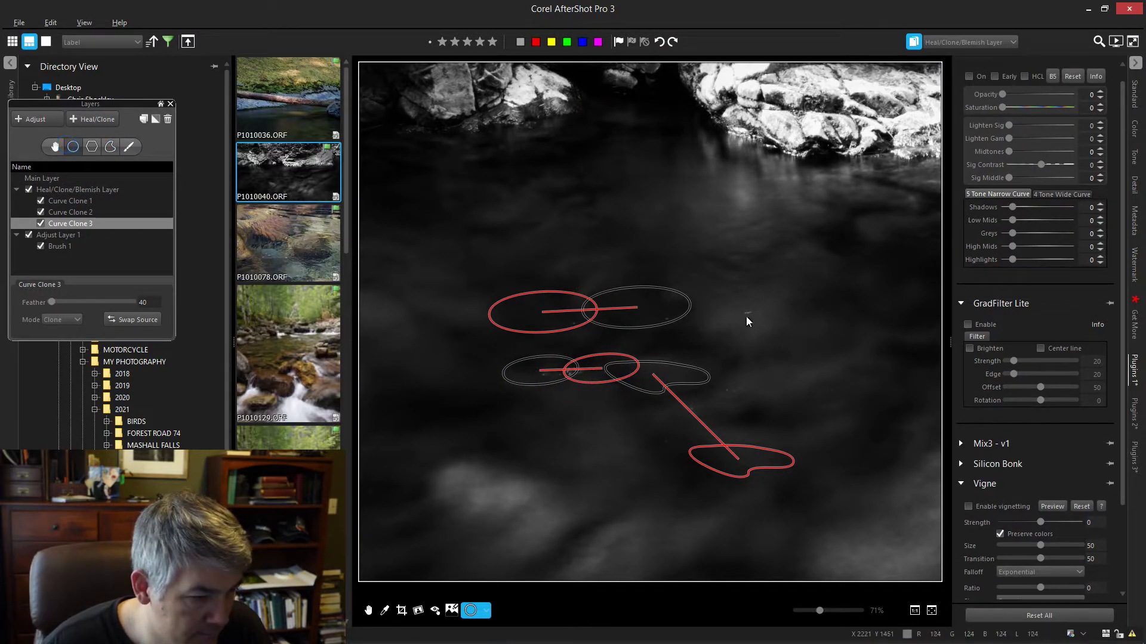
mouse_move(746, 320)
left_mouse_down()
mouse_move(747, 336)
mouse_move(751, 309)
left_mouse_up()
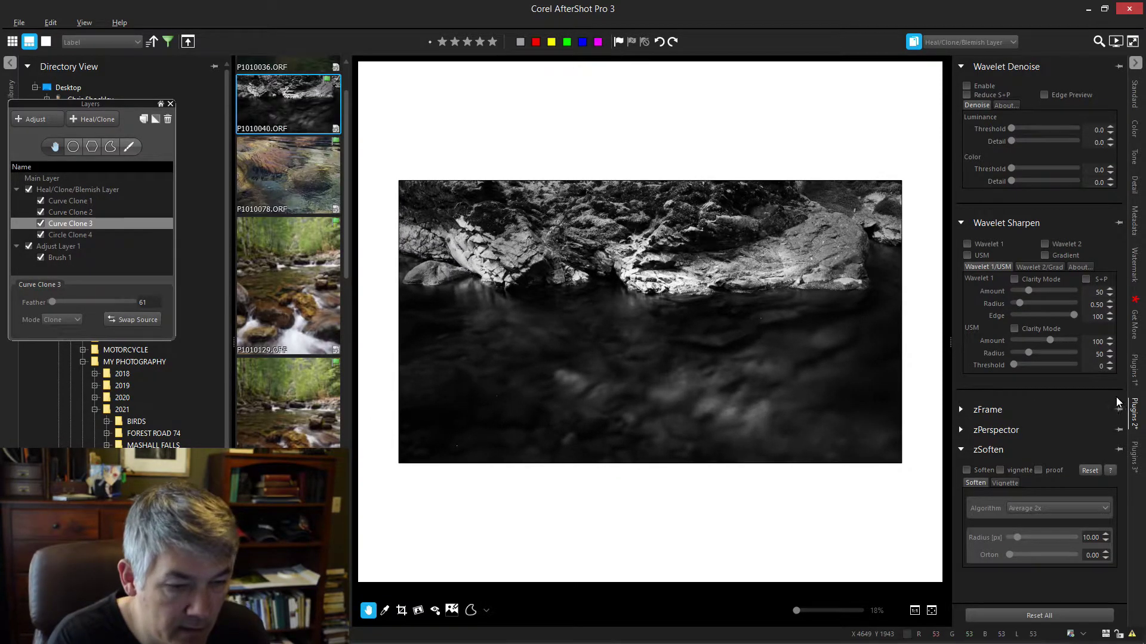
- Return to the Main Layer with its vignette settings shown, and fit the whole photo to check the retouching
left_click(42, 178)
left_click(1133, 367)
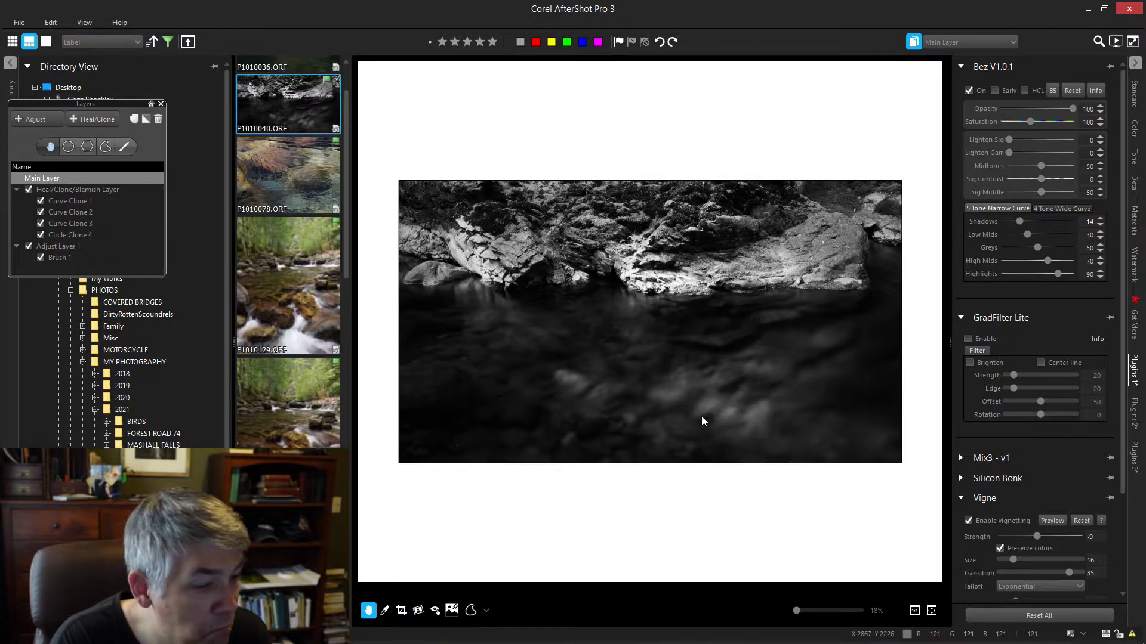
left_click(932, 612)
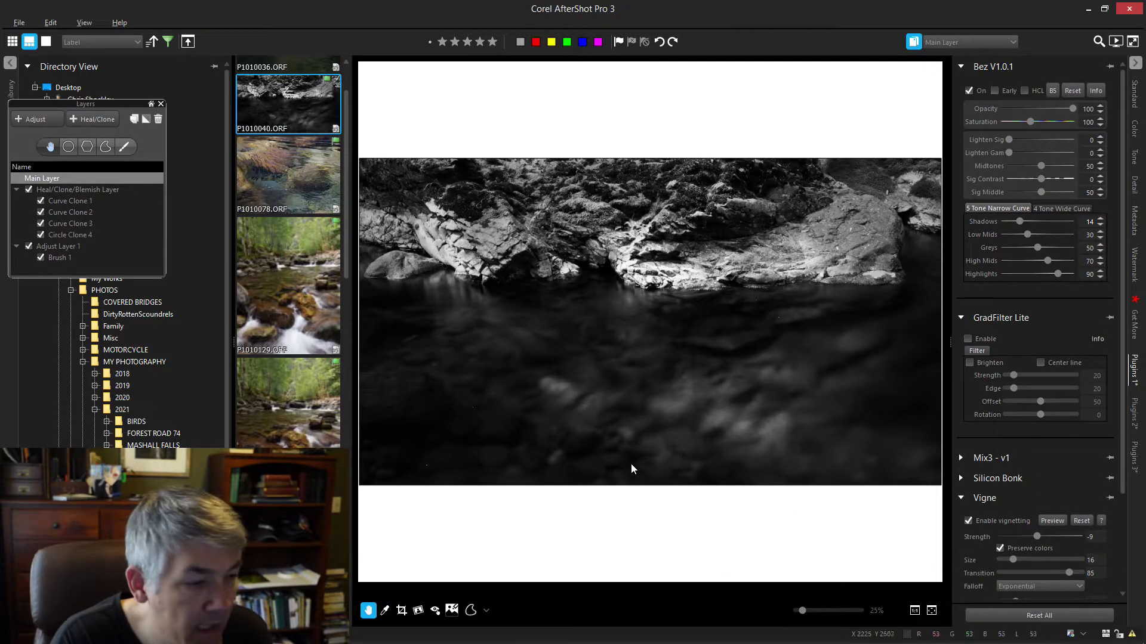
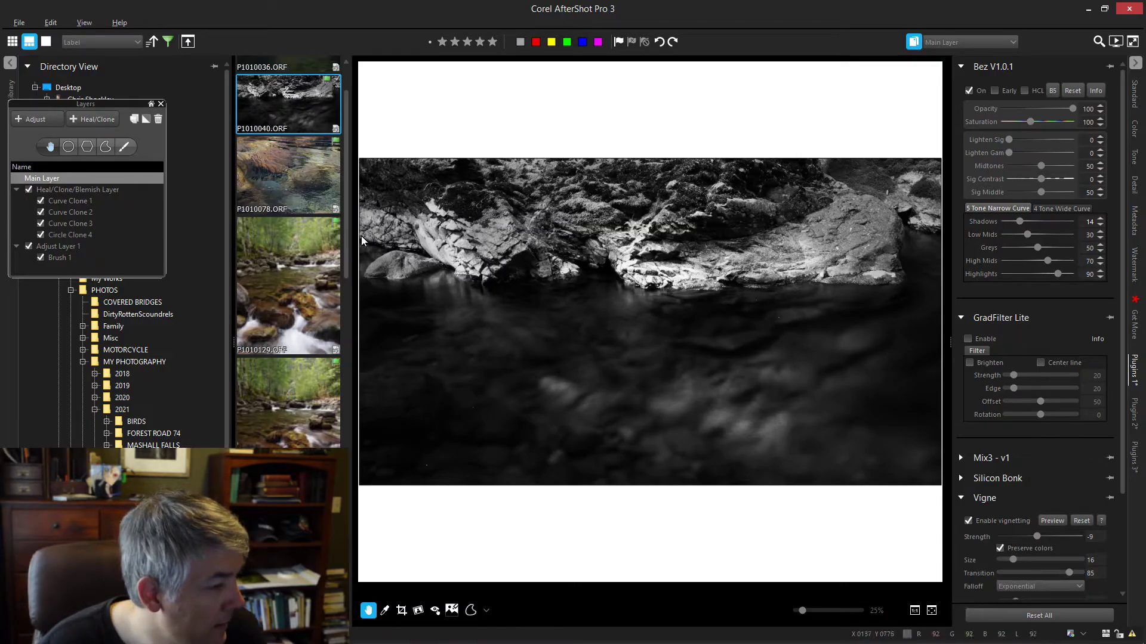
- Open photo P1010078 and set its saturation to -100 to make it black and white
left_click(297, 196)
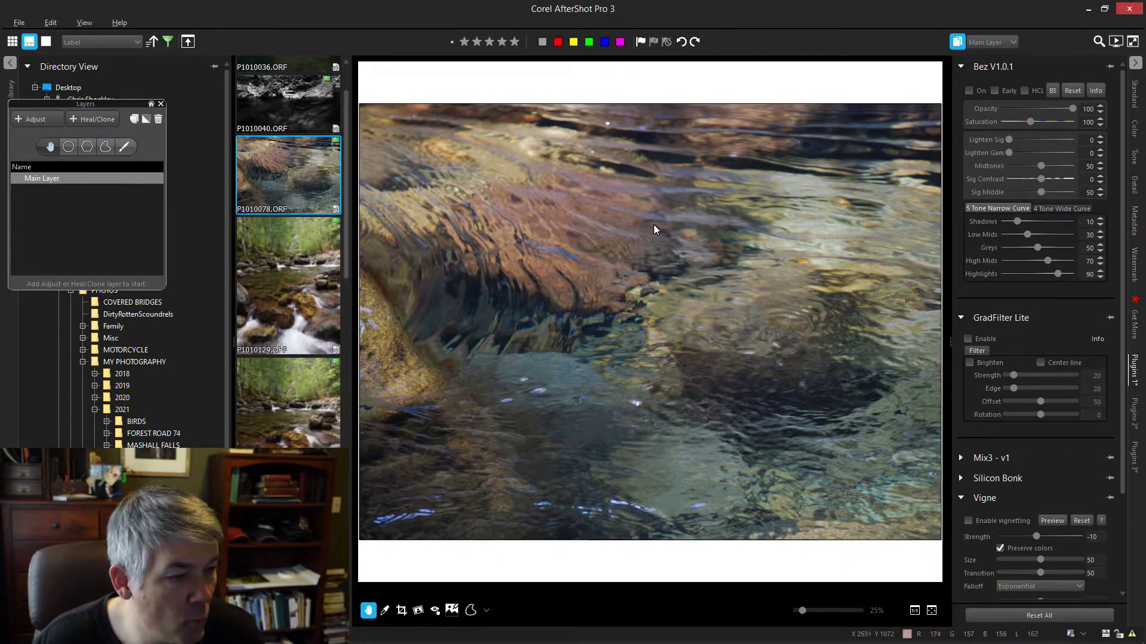
scroll(643, 215, "up", 2)
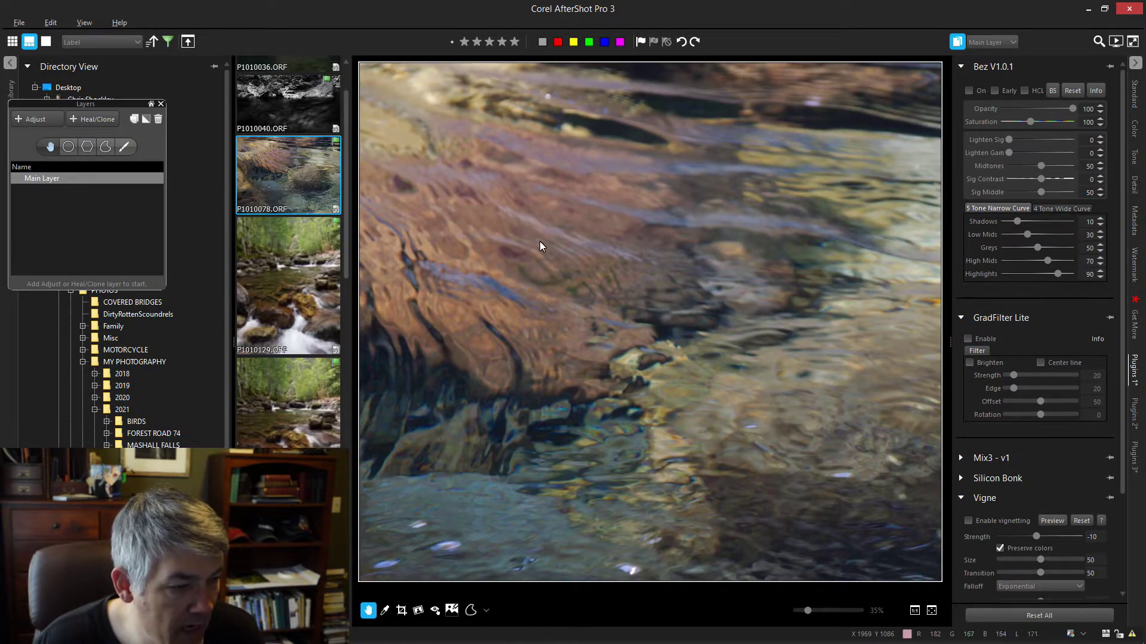
scroll(614, 273, "down", 2)
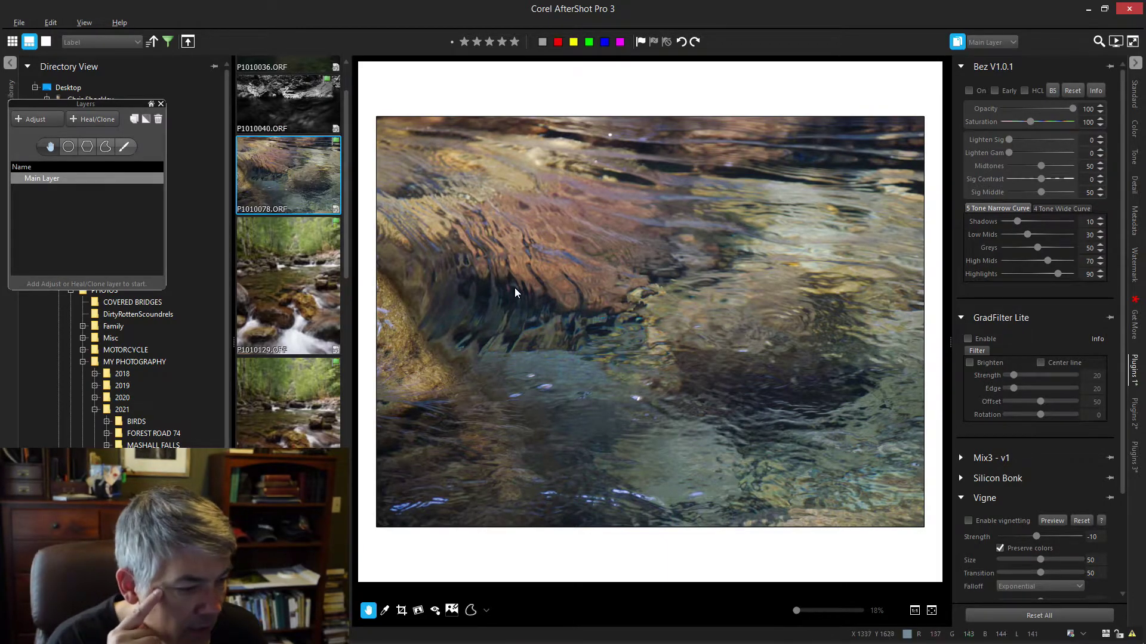
left_click(1134, 93)
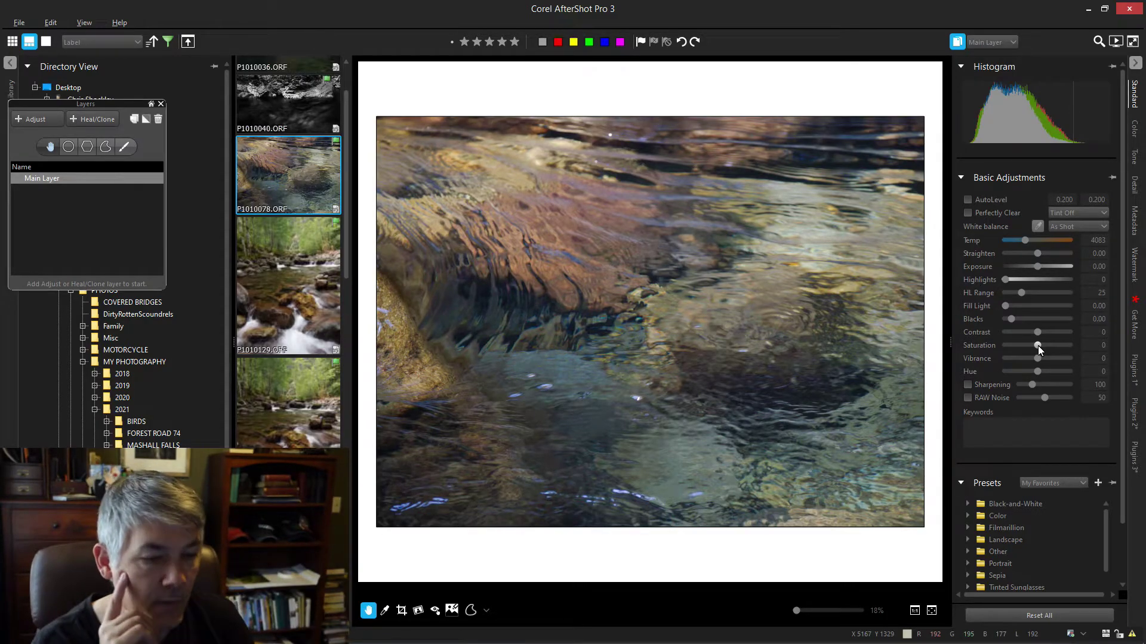
left_click_drag(1037, 345, 1001, 352)
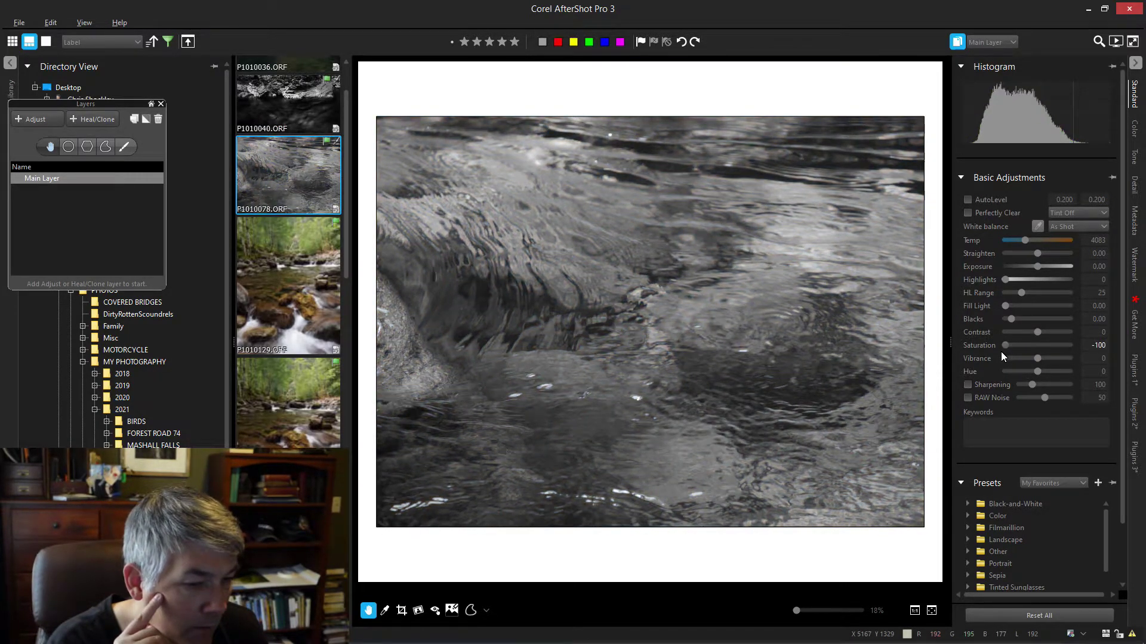
- Darken the midtones in Curves and add contrast with an upper curve point at input 158, output 195
left_click(1136, 139)
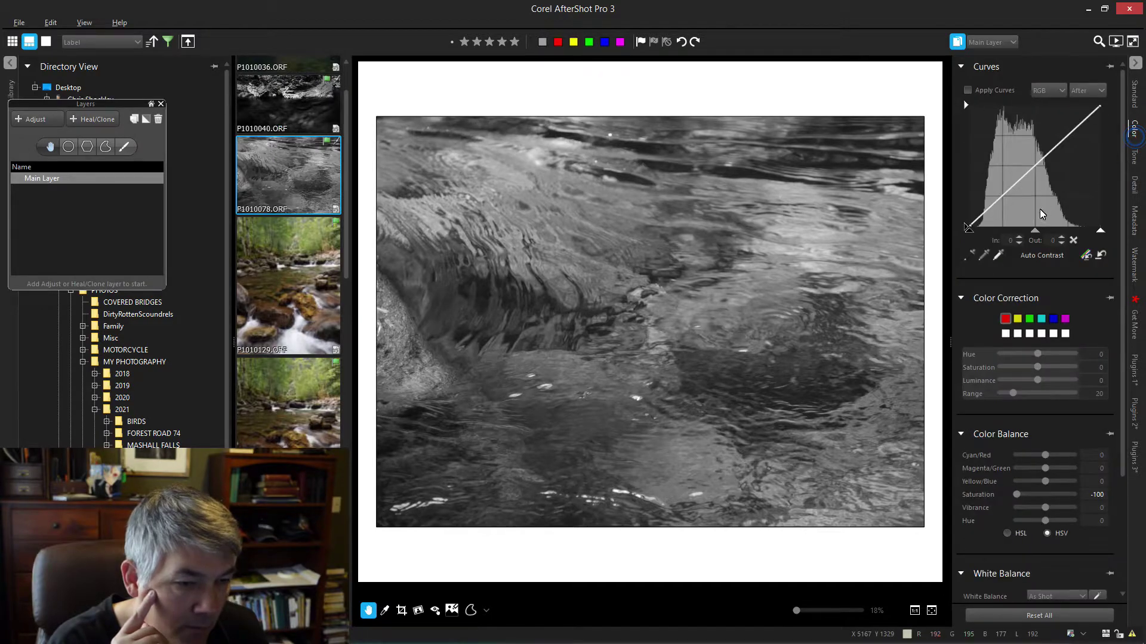
left_click_drag(1036, 237, 1025, 238)
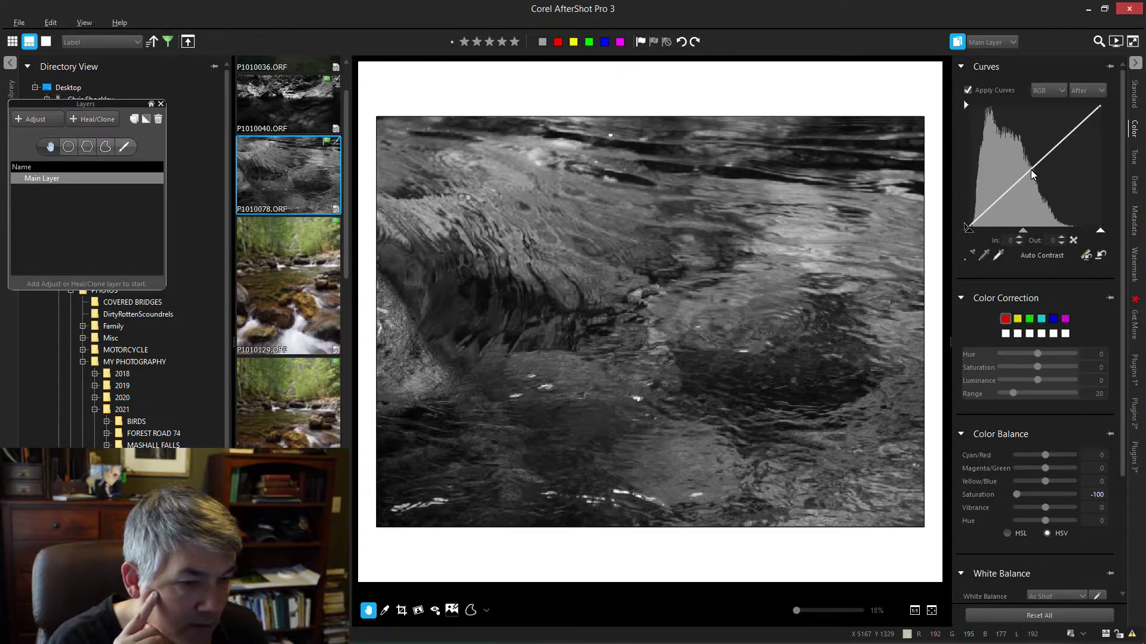
left_click_drag(1052, 150, 1052, 139)
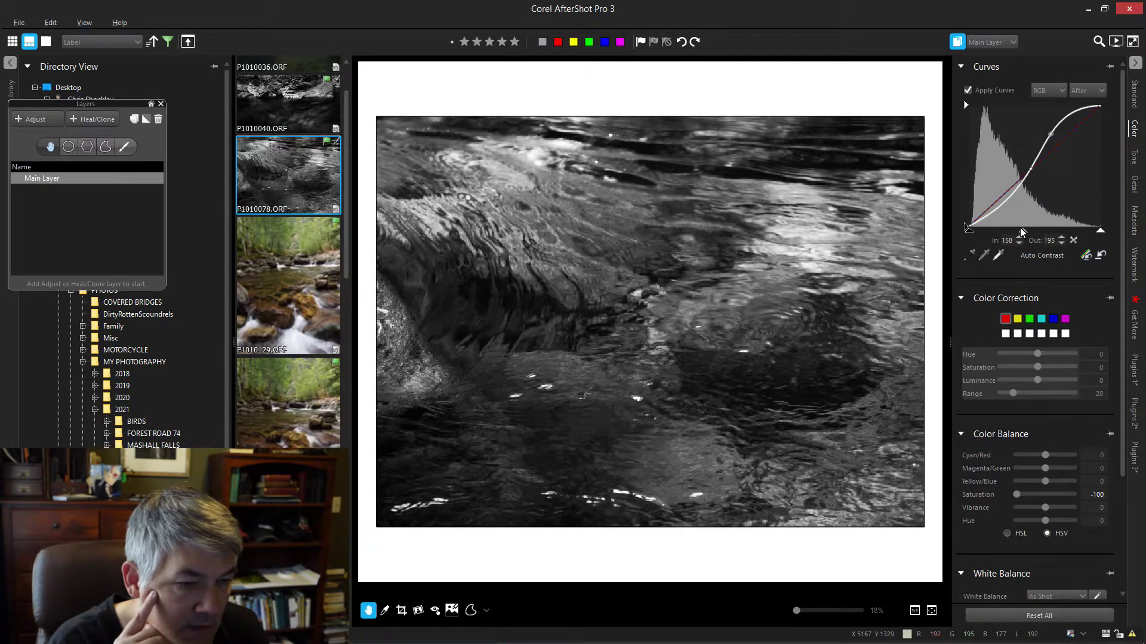
left_click_drag(1024, 237, 1015, 234)
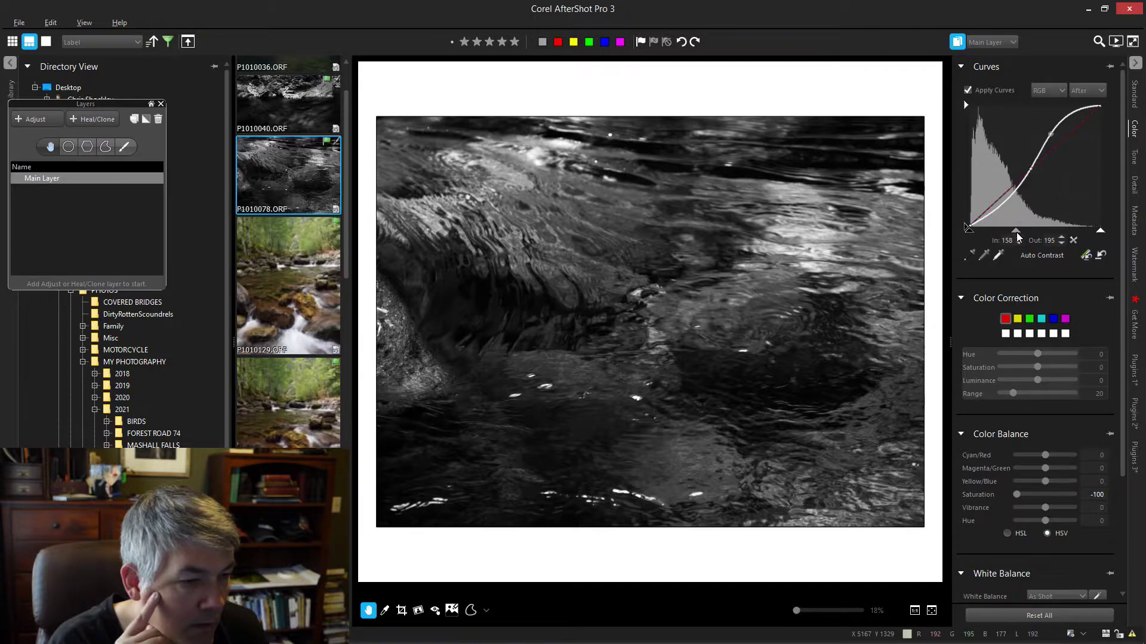
scroll(744, 310, "up", 4)
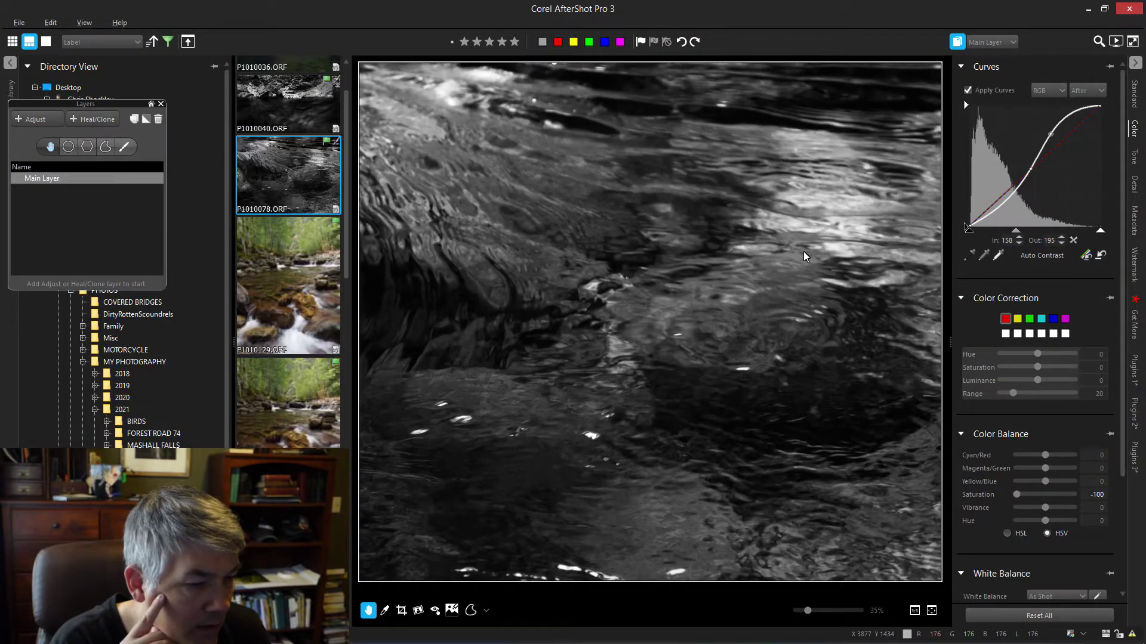
scroll(675, 310, "down", 4)
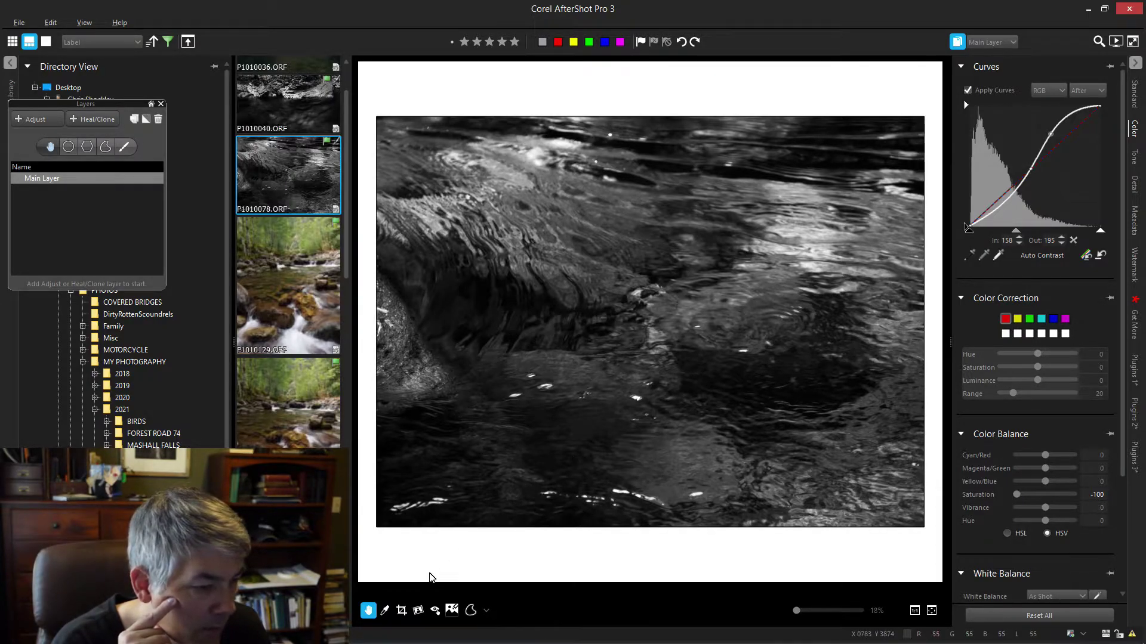
- Crop the photo to the 2:3 aspect at full width, cutting off the strip along the lower edge
left_click(402, 611)
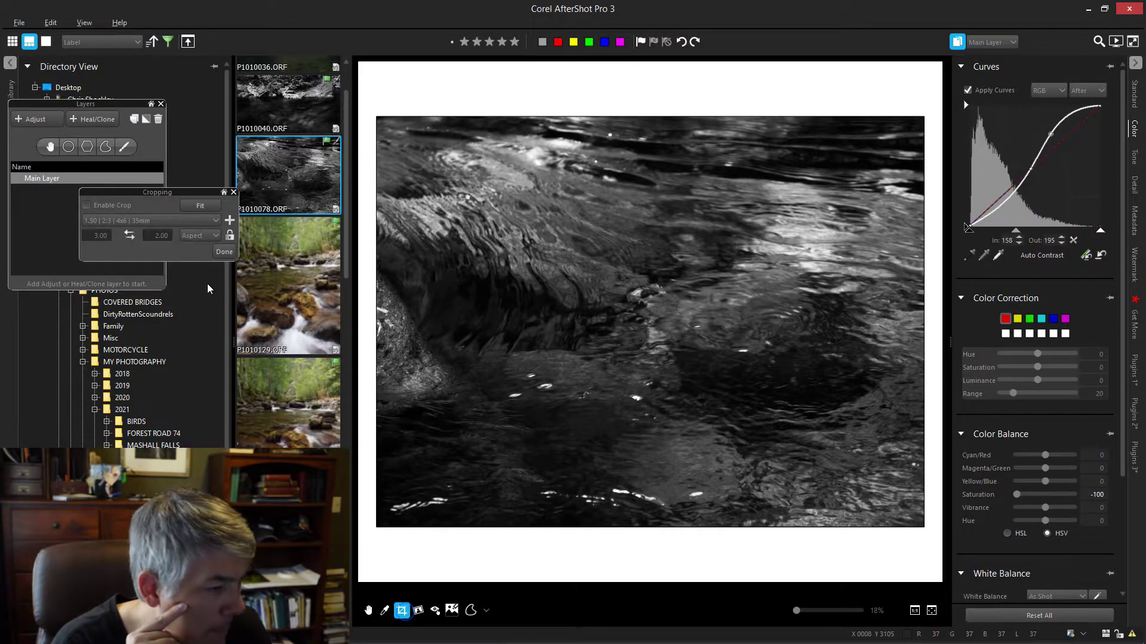
left_click(118, 206)
left_click_drag(539, 358, 530, 334)
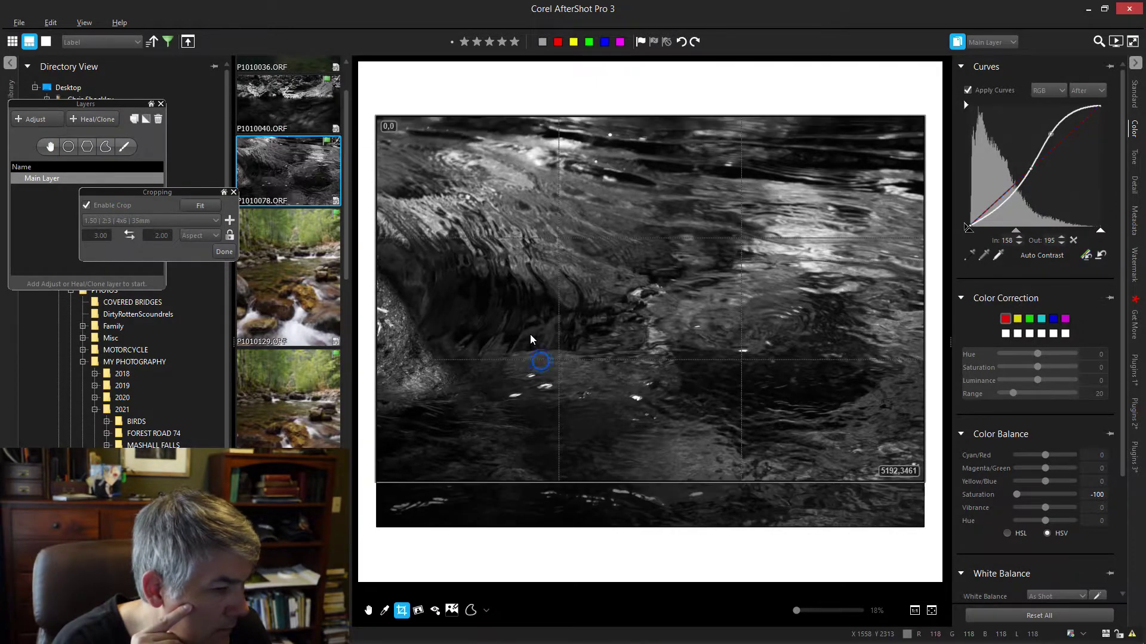
left_click(223, 251)
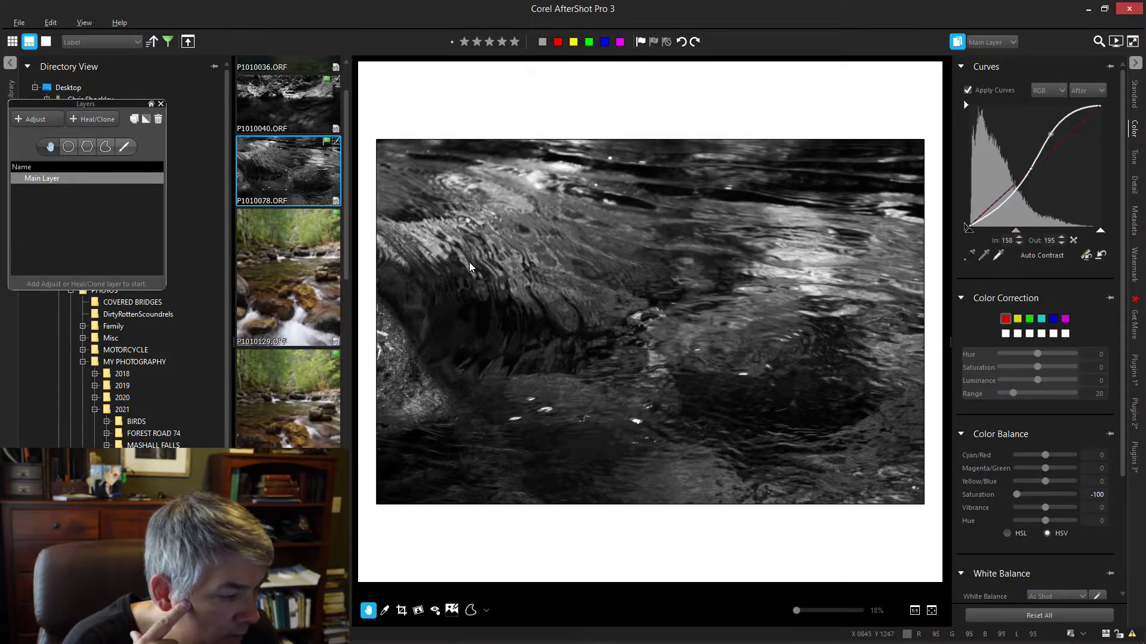
- Try vignetting with strength -18, size 32 and transition 68, and switch it off again
scroll(459, 328, "up", 2)
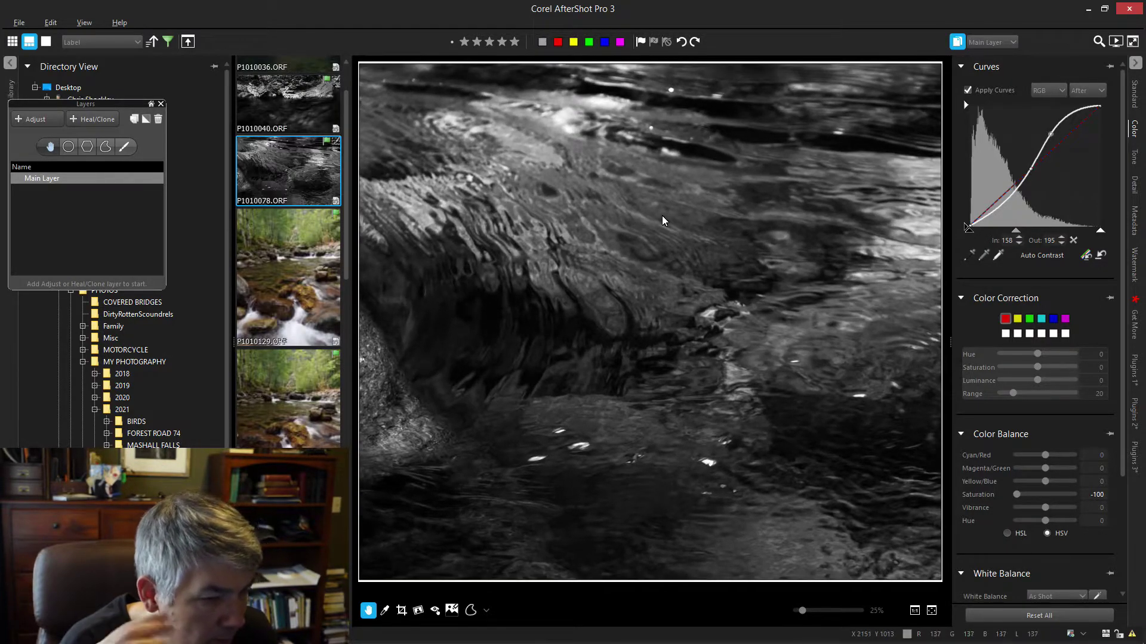
left_click(606, 203)
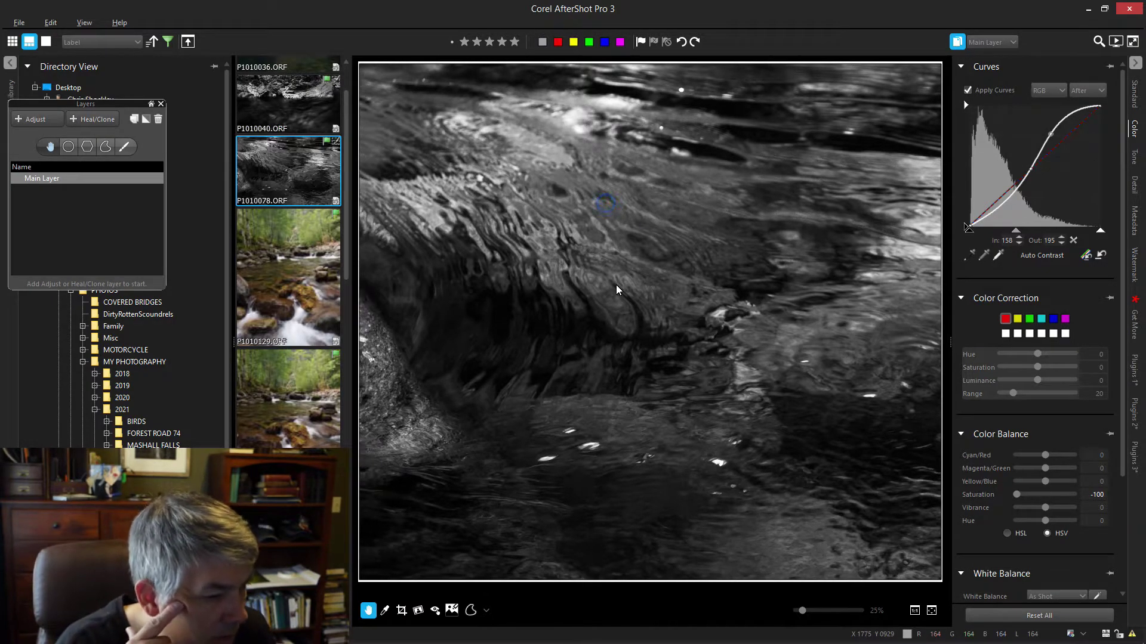
scroll(671, 310, "down", 2)
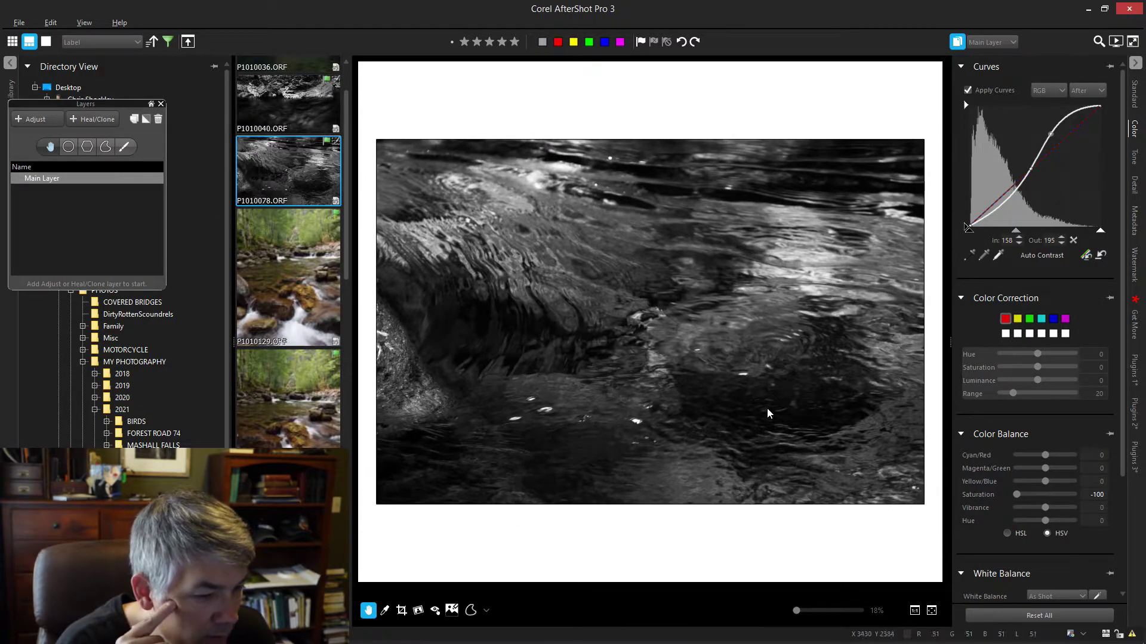
left_click(931, 610)
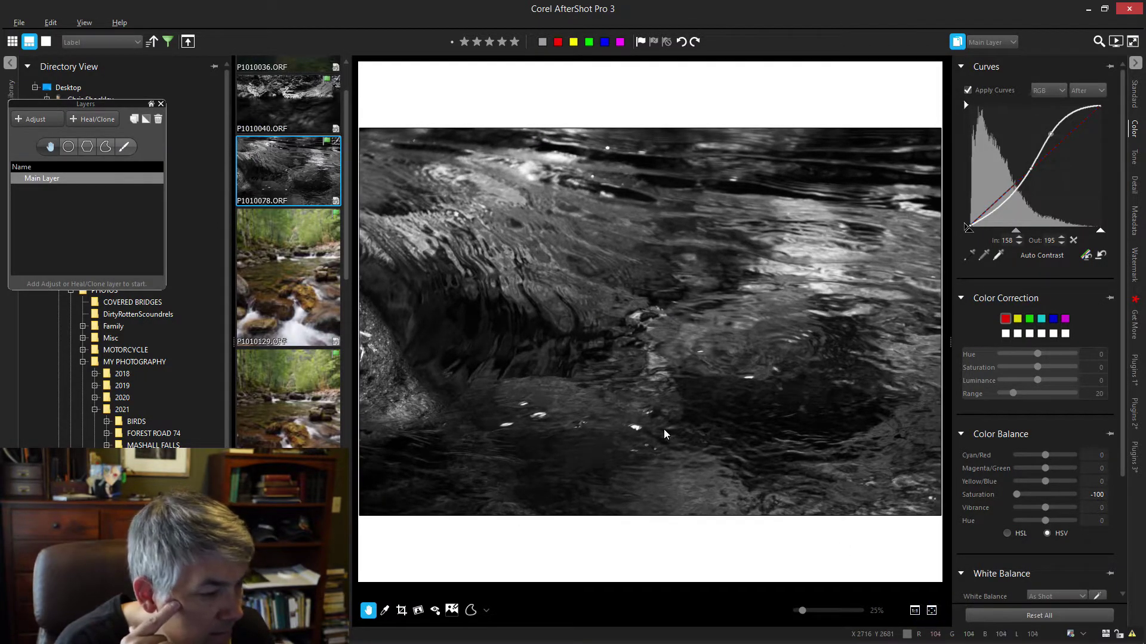
left_click(1133, 370)
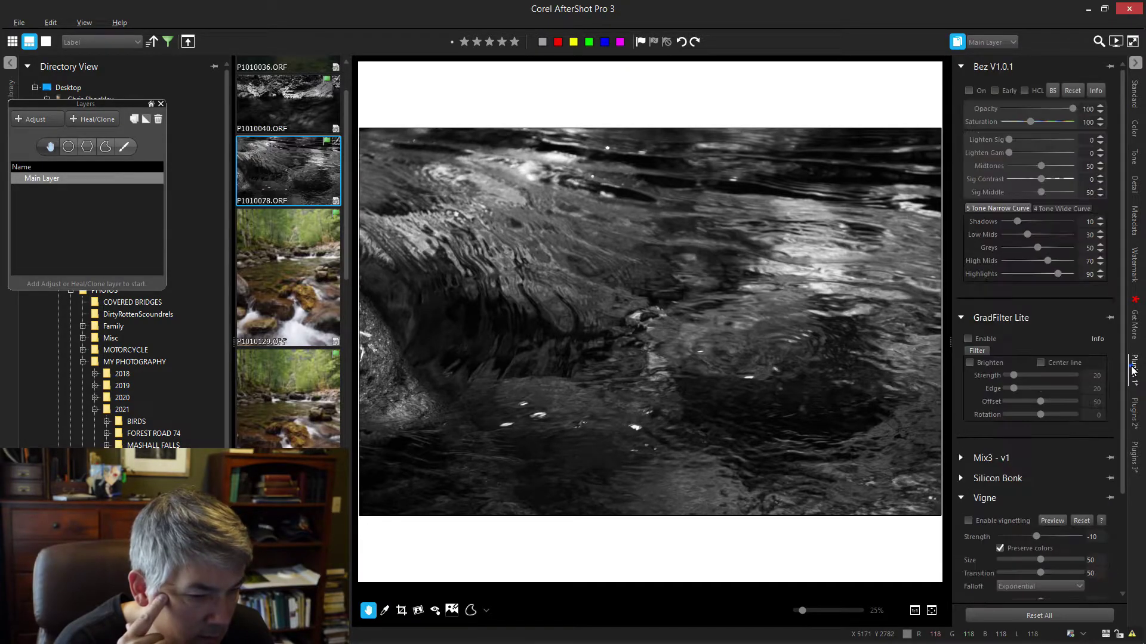
left_click(969, 520)
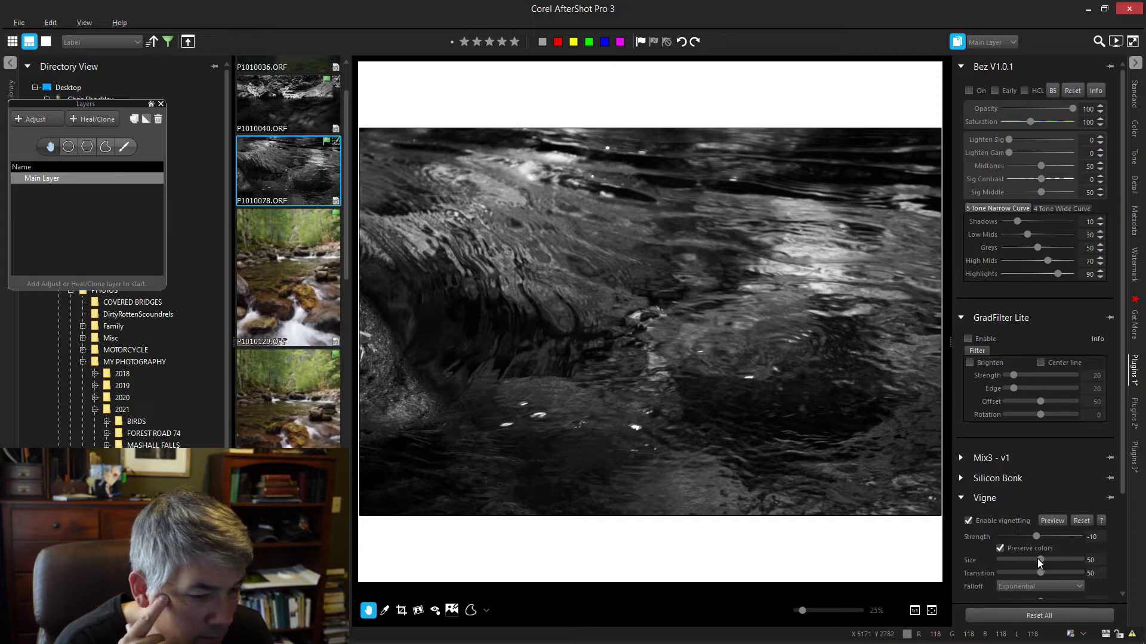
left_click_drag(1040, 561, 1032, 537)
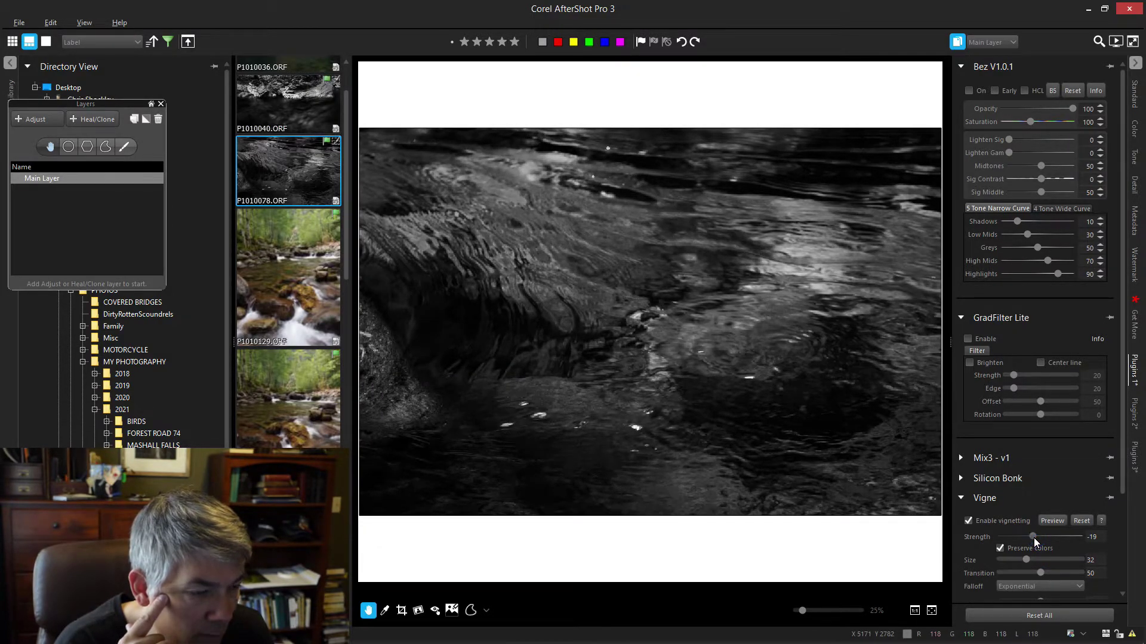
left_click_drag(1040, 572, 1054, 573)
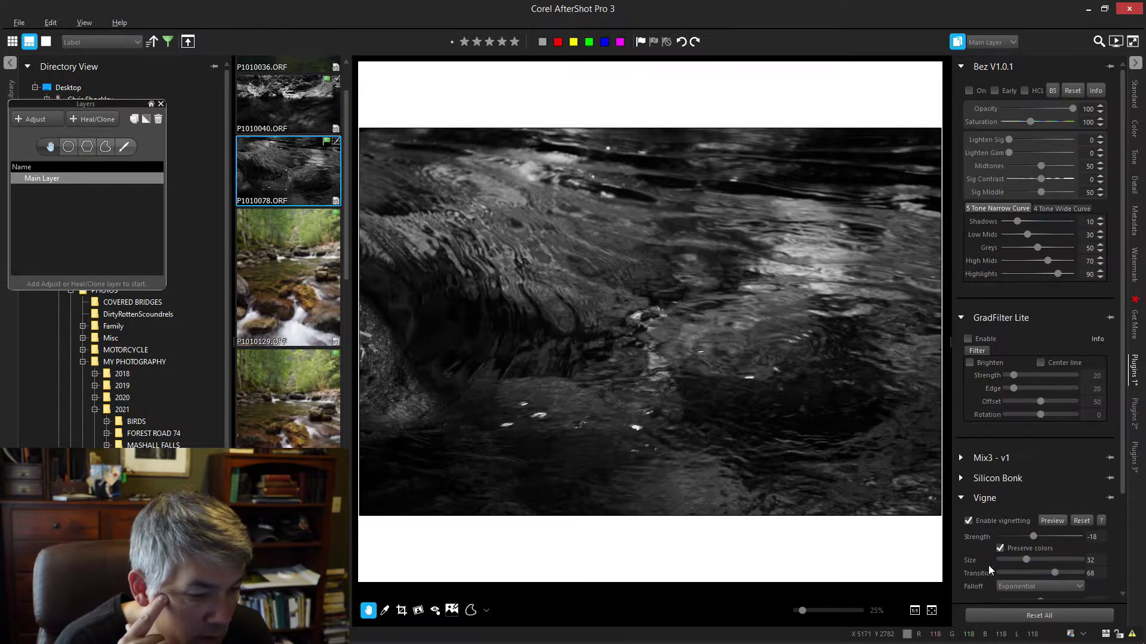
left_click(969, 520)
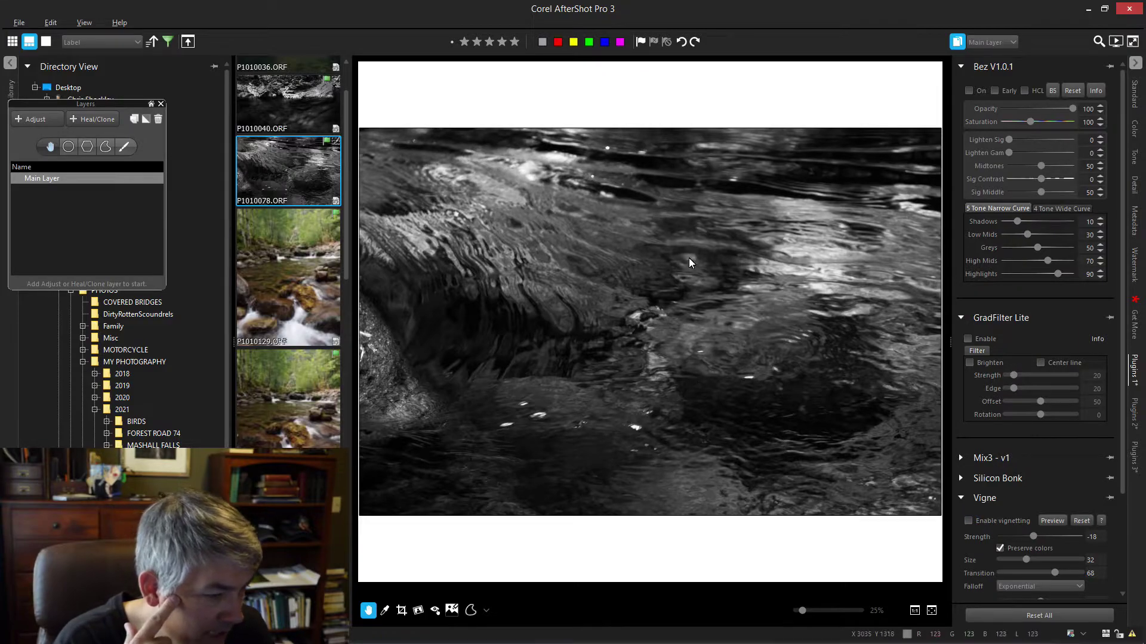
- Compare the whole photo with and without the vignette, leaving vignetting disabled
scroll(713, 312, "down", 2)
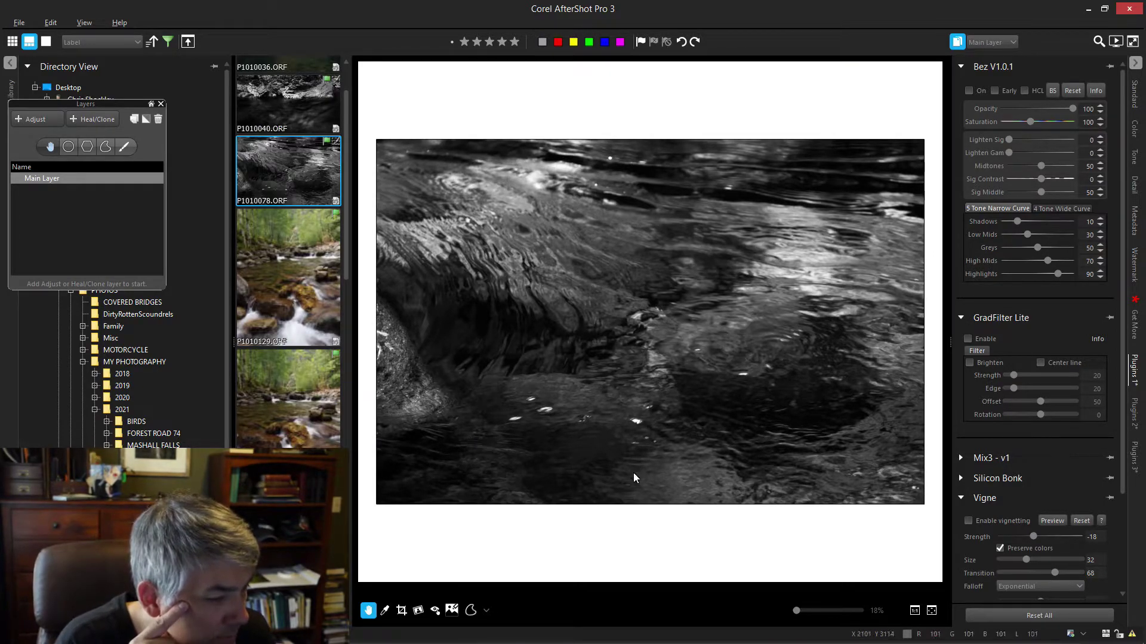
left_click(968, 522)
left_click(968, 522)
left_click(968, 521)
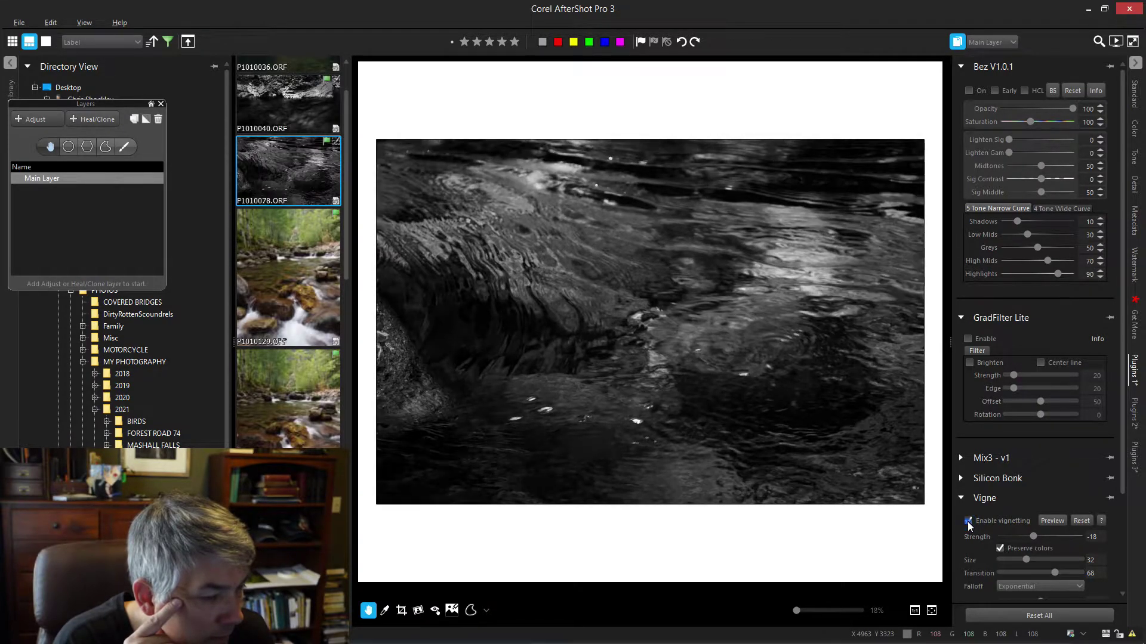
left_click(968, 521)
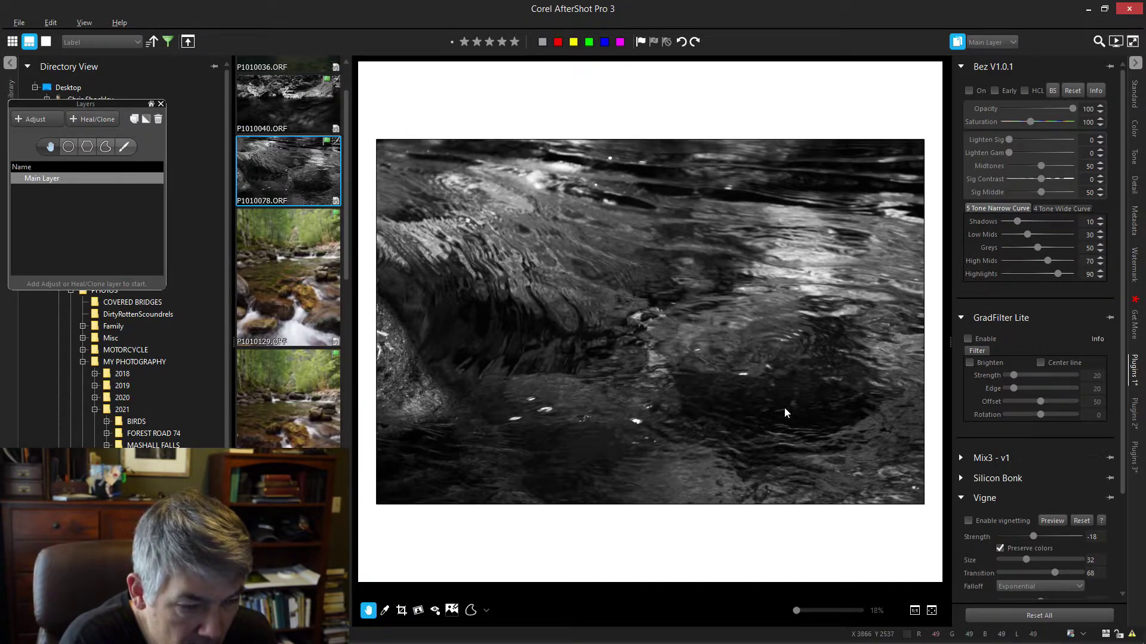
- Examine the dark water and the rock at the photo's left edge up close, and return to the whole photo
scroll(784, 407, "up", 1)
left_click_drag(405, 267, 590, 263)
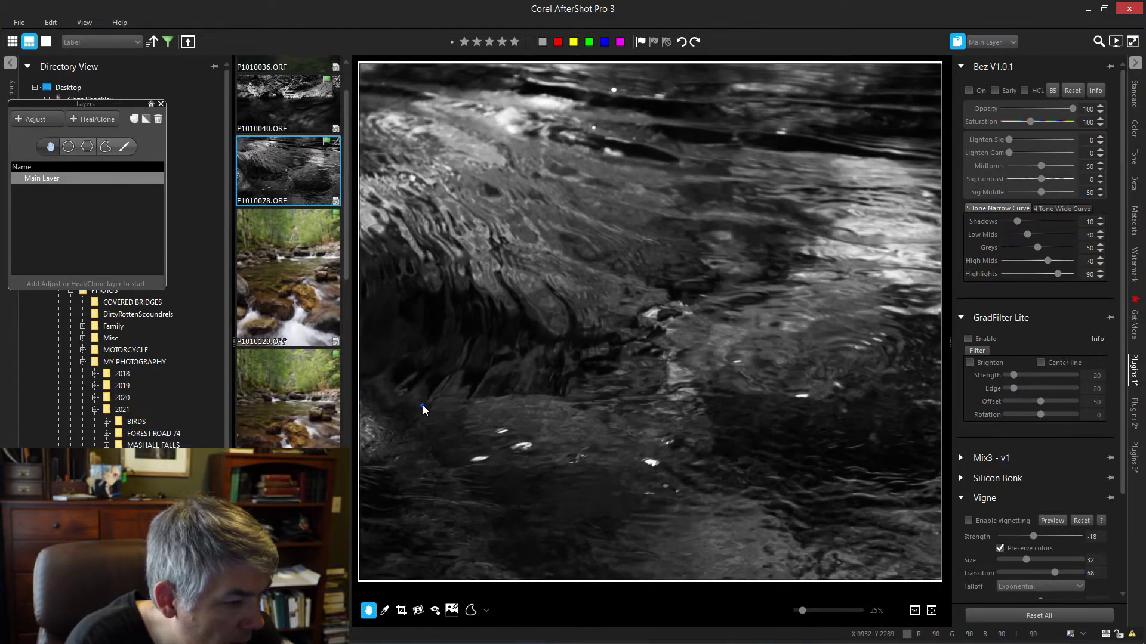
left_click(423, 406)
scroll(539, 411, "up", 2)
left_click_drag(504, 401, 686, 446)
left_click_drag(453, 388, 467, 369)
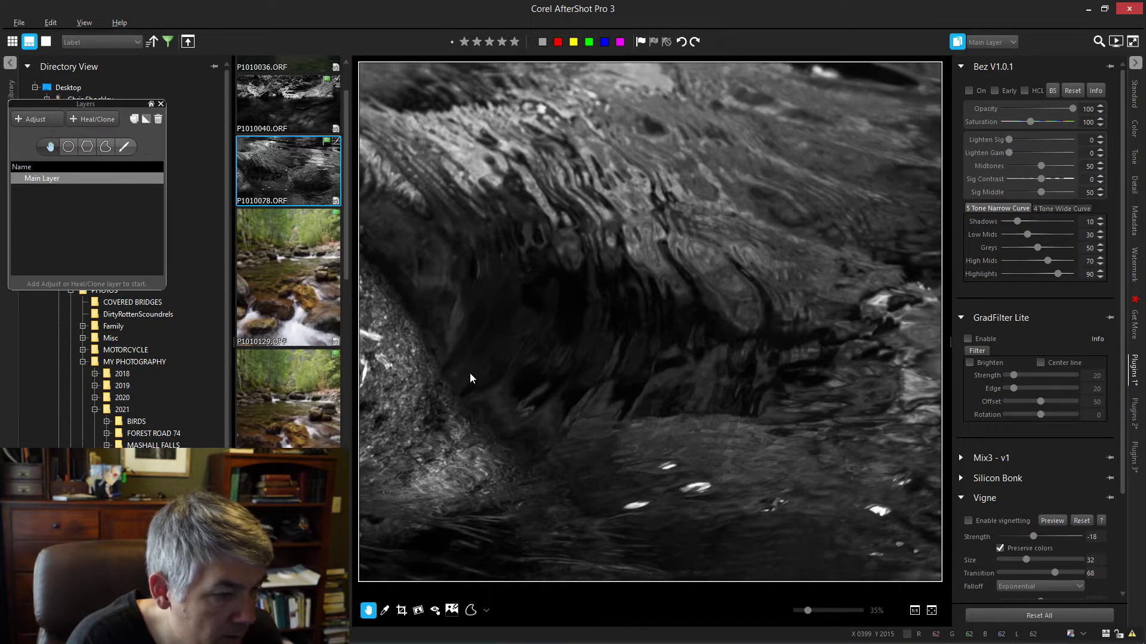
scroll(755, 450, "down", 2)
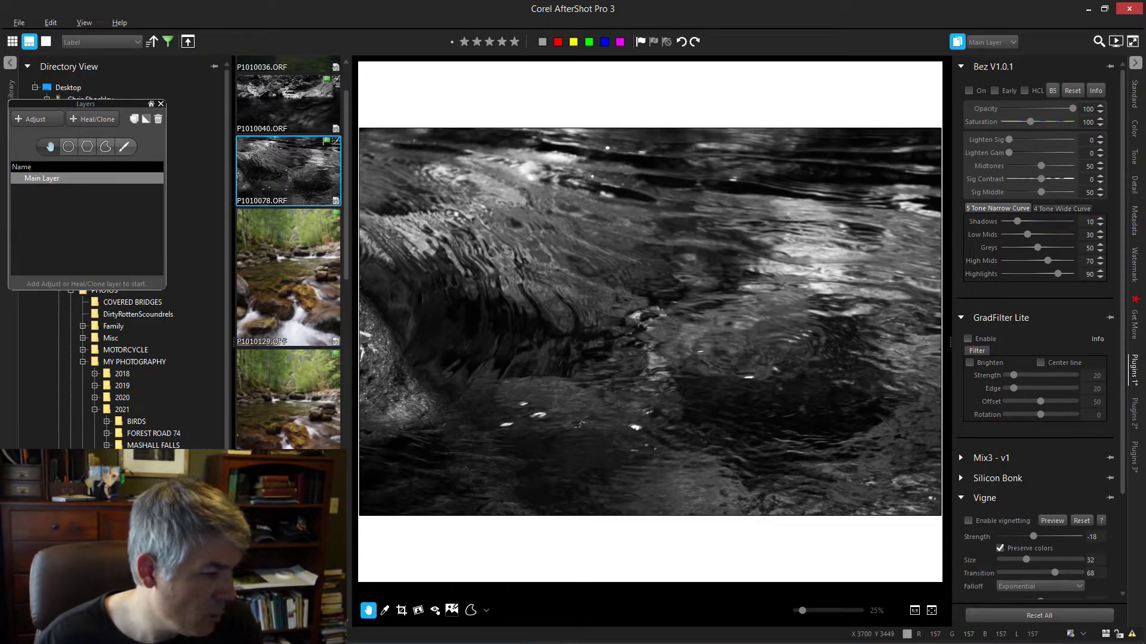
- Compare the colour forest stream shots, from P1010129 through the two similar long-exposure frames that follow it
left_click(296, 291)
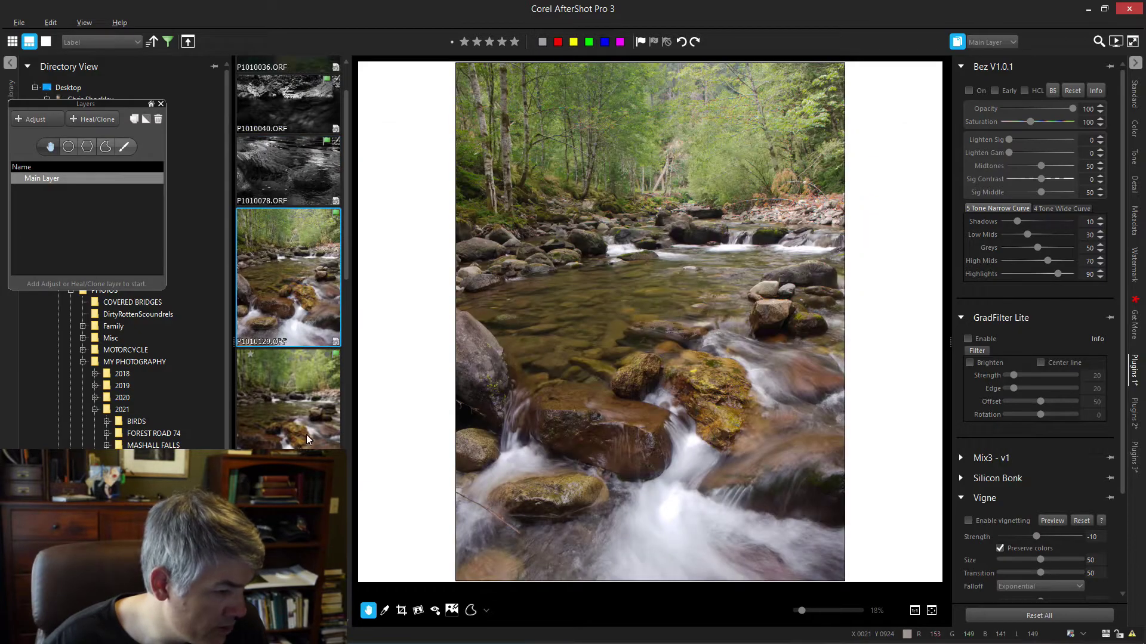
scroll(306, 438, "down", 1)
scroll(321, 411, "down", 2)
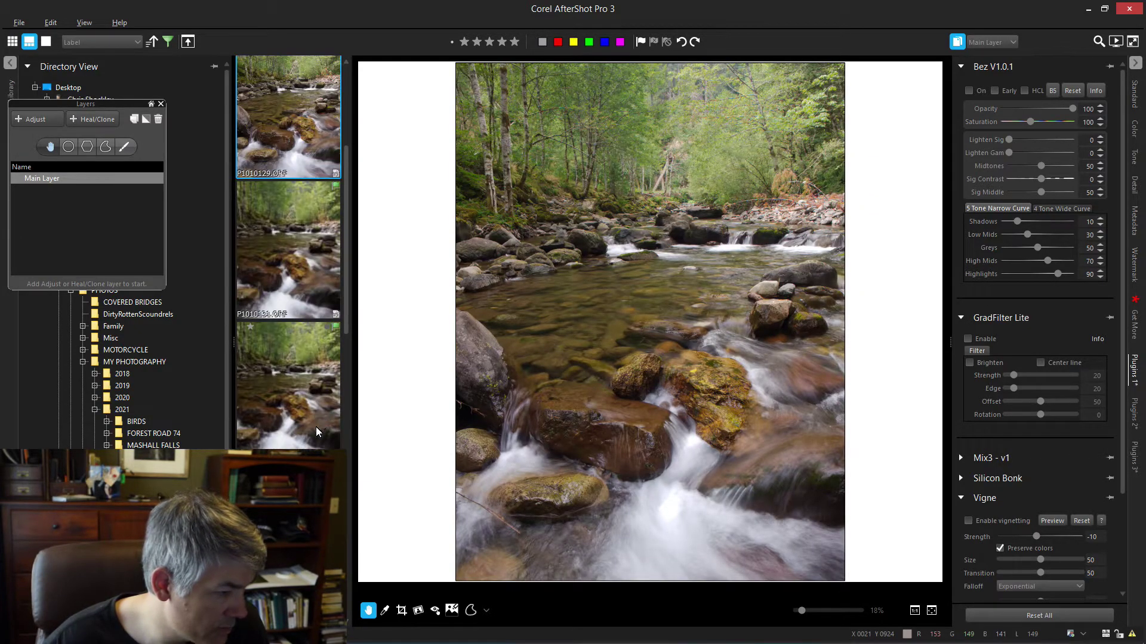
scroll(317, 427, "down", 1)
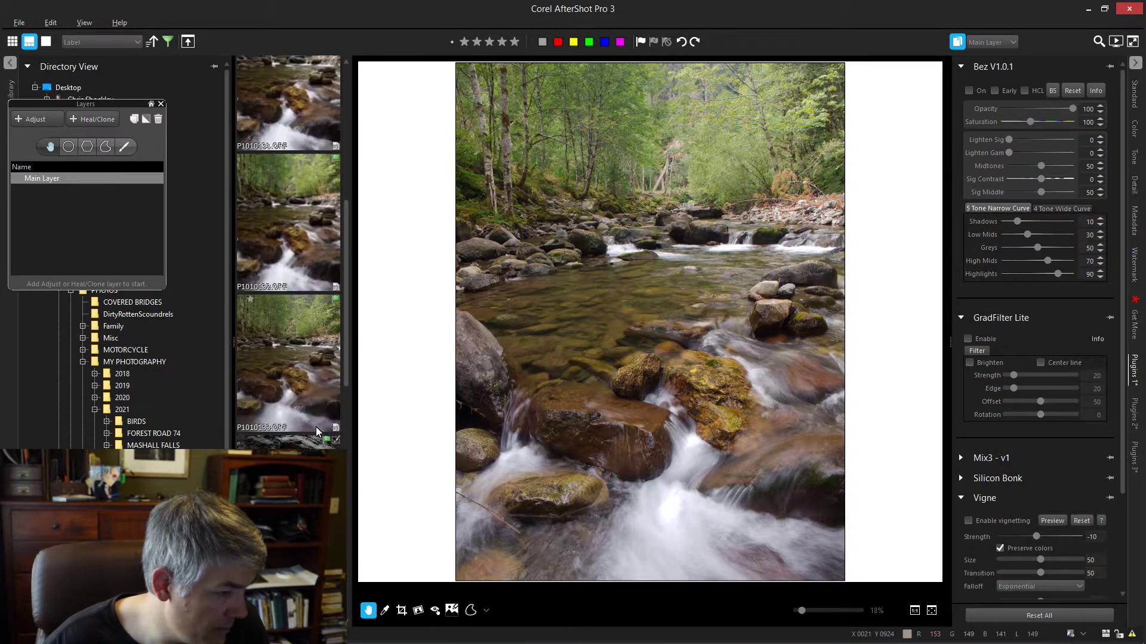
left_click(307, 374)
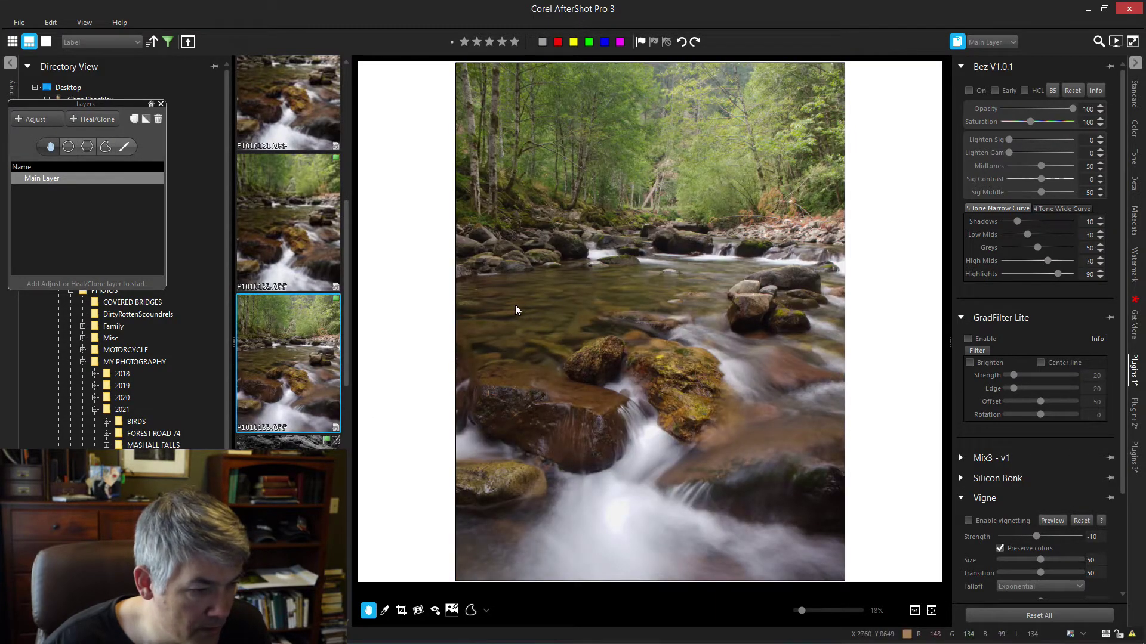
scroll(327, 357, "up", 2)
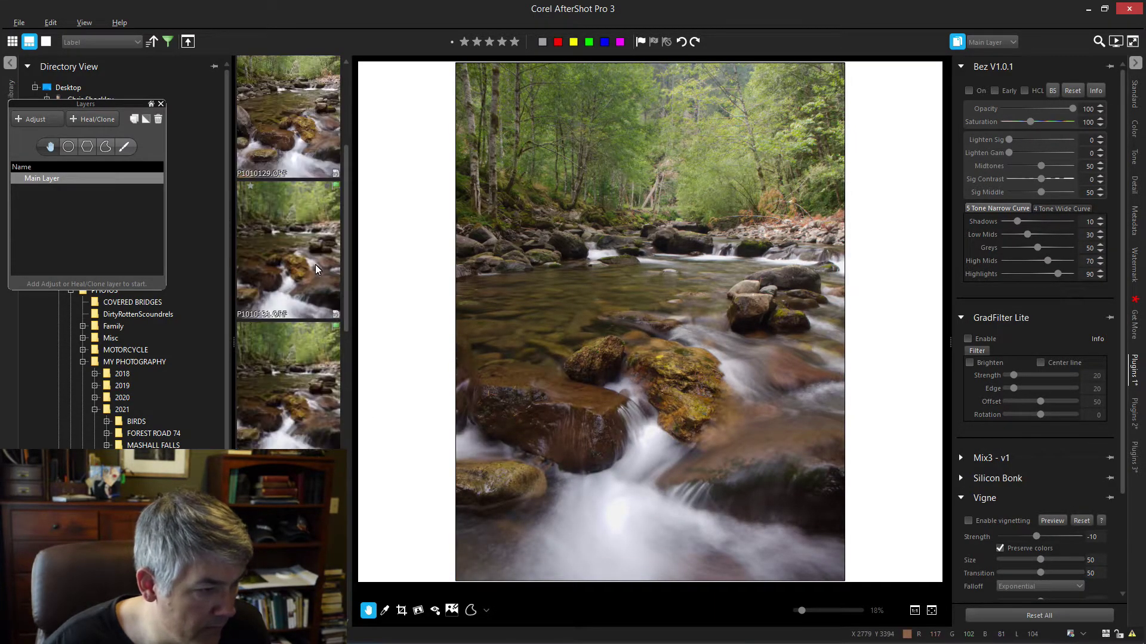
left_click(263, 138)
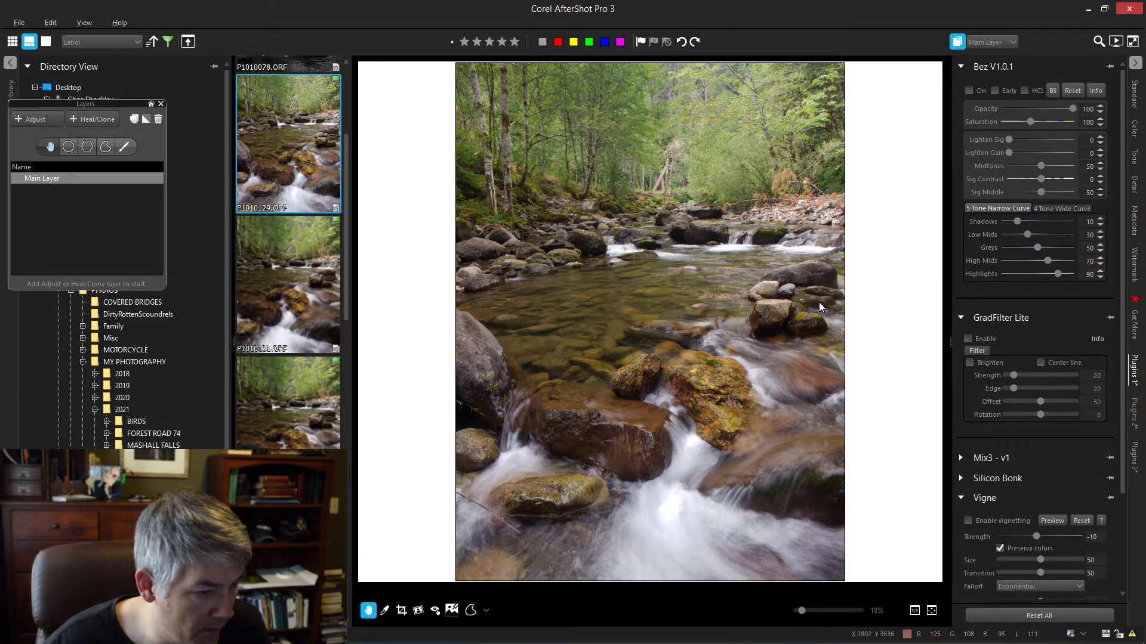
key("Down")
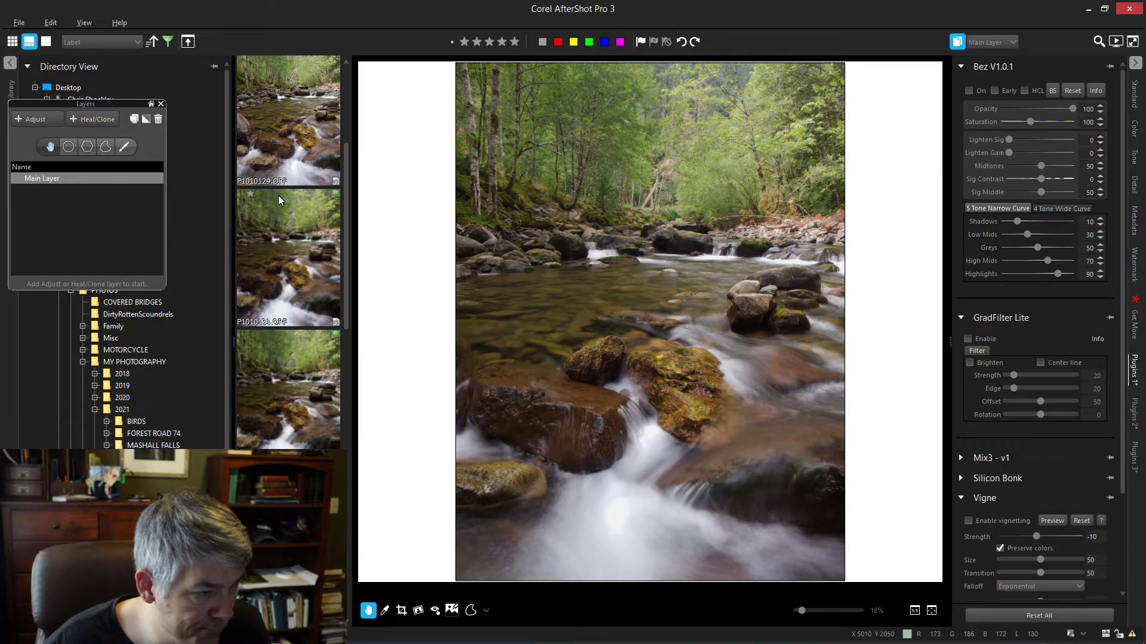
left_click(273, 144)
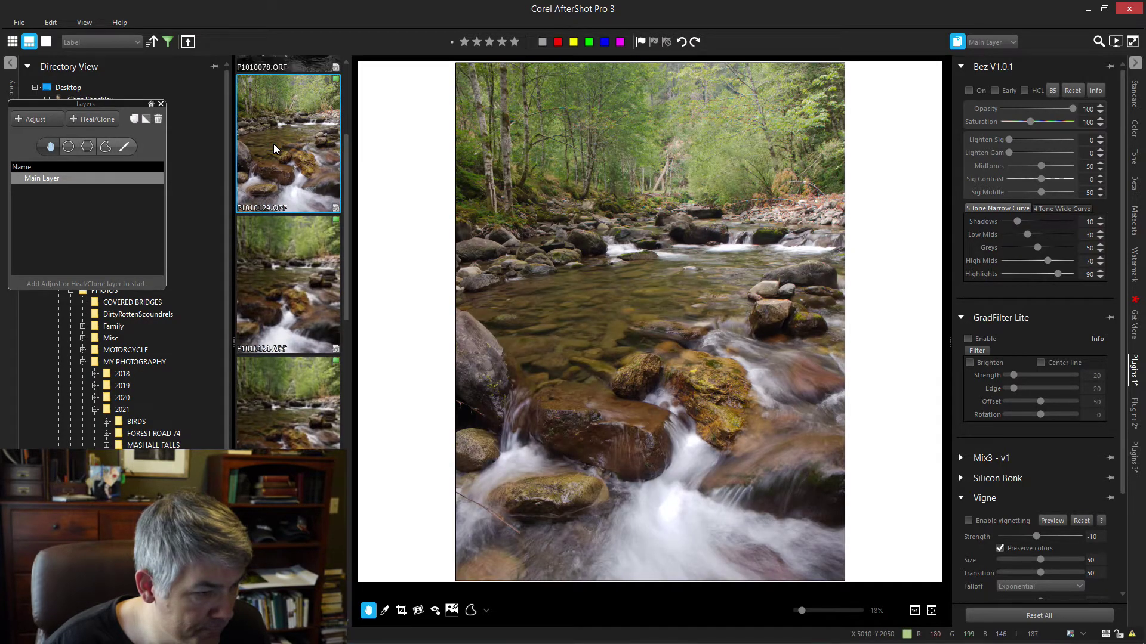
left_click(272, 285)
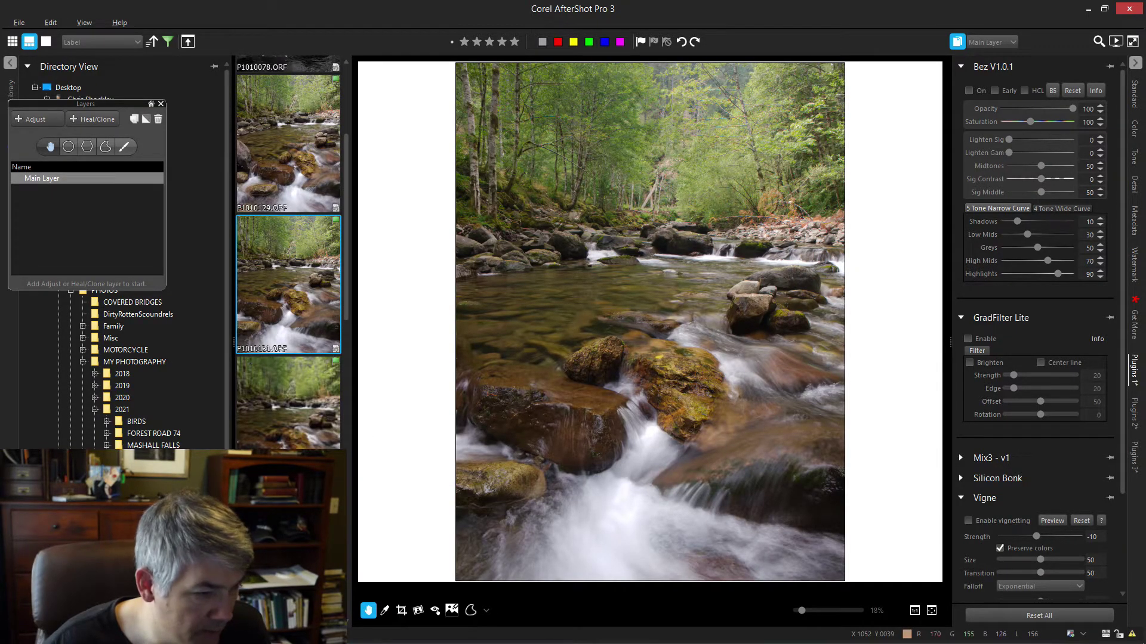
scroll(288, 252, "down", 1)
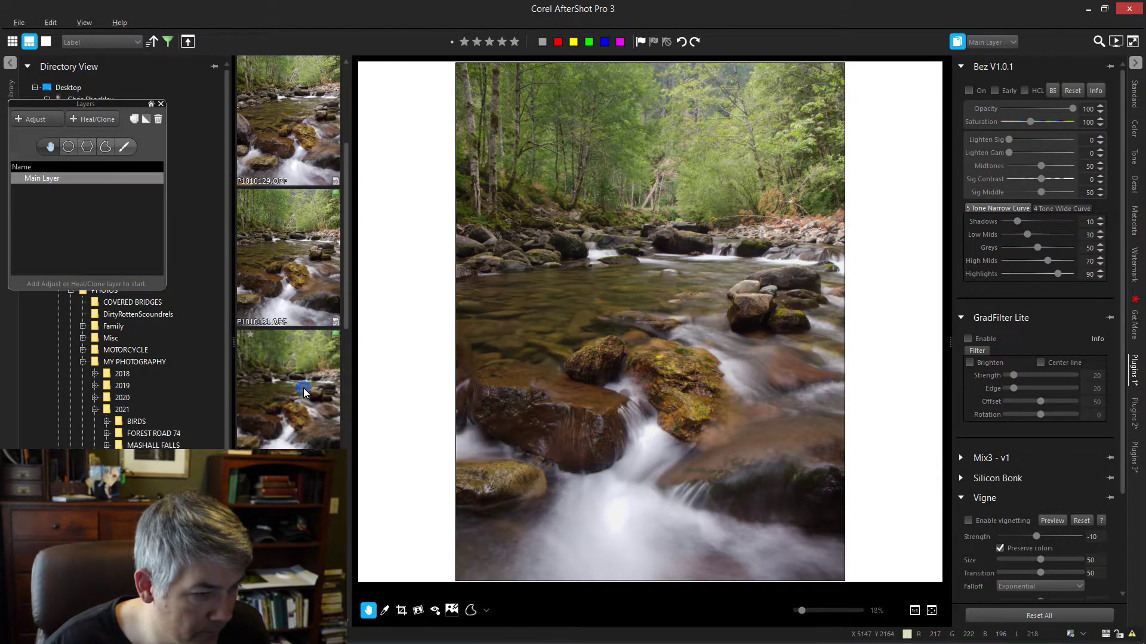
- Examine the blurred water and rocks in the two later stream shots up close, ending on the one with the smoothest water
left_click(278, 299)
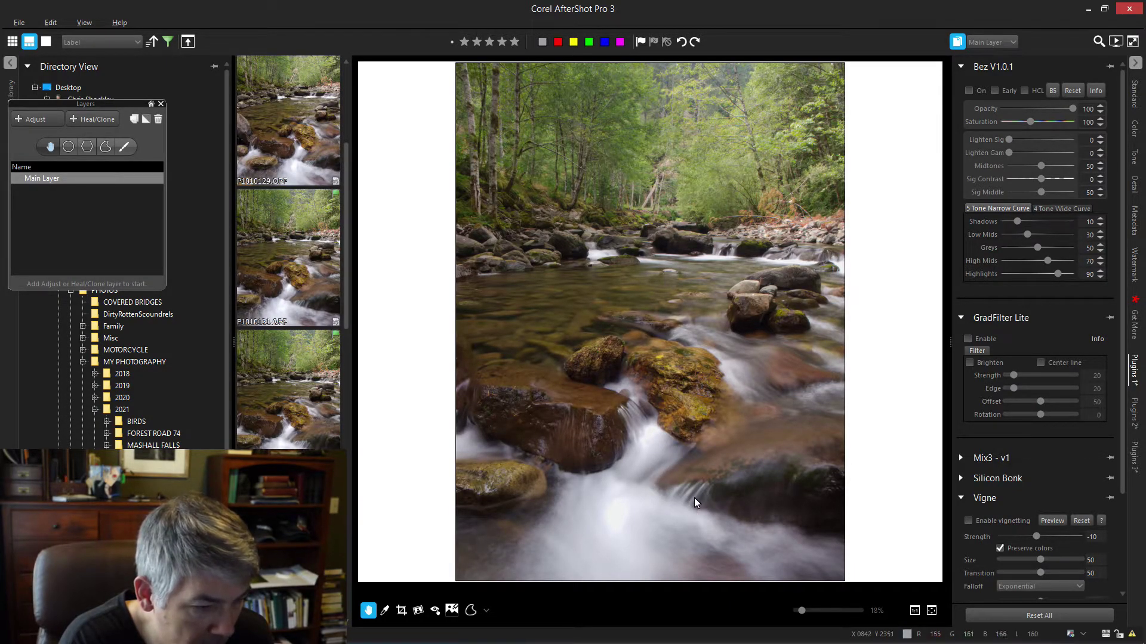
left_click(299, 274)
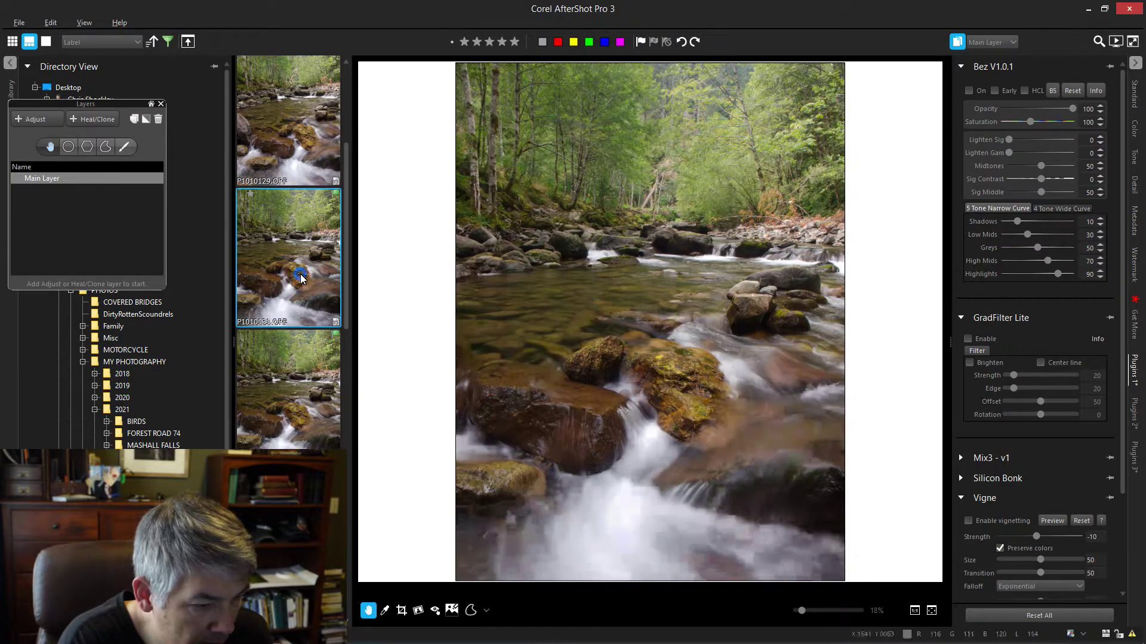
scroll(677, 516, "up", 3)
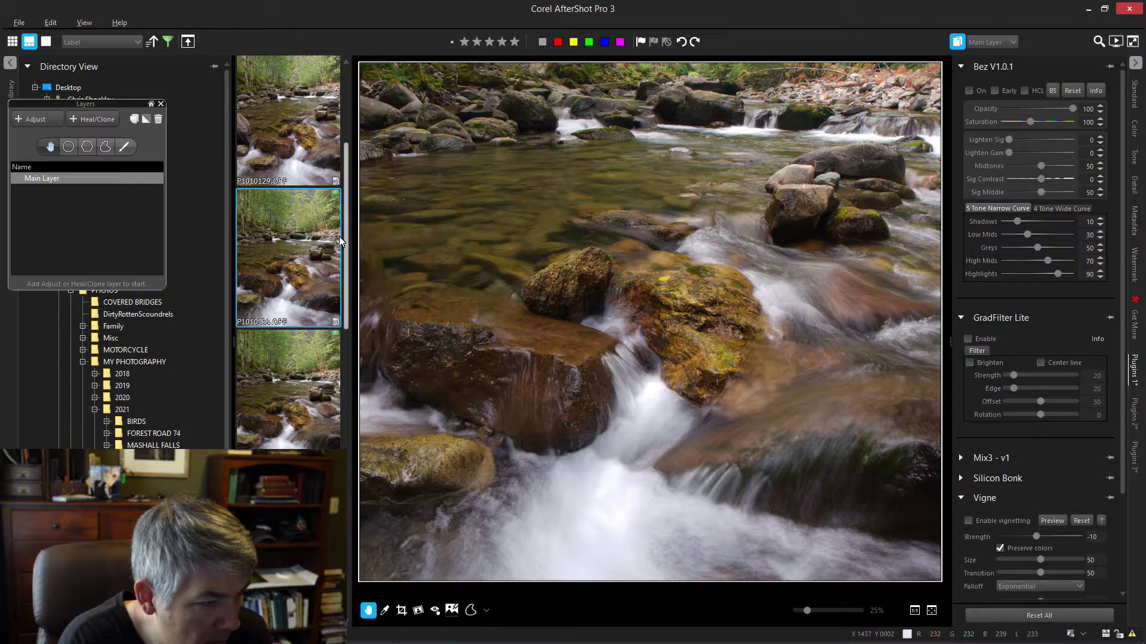
left_click(302, 387)
left_click(271, 256)
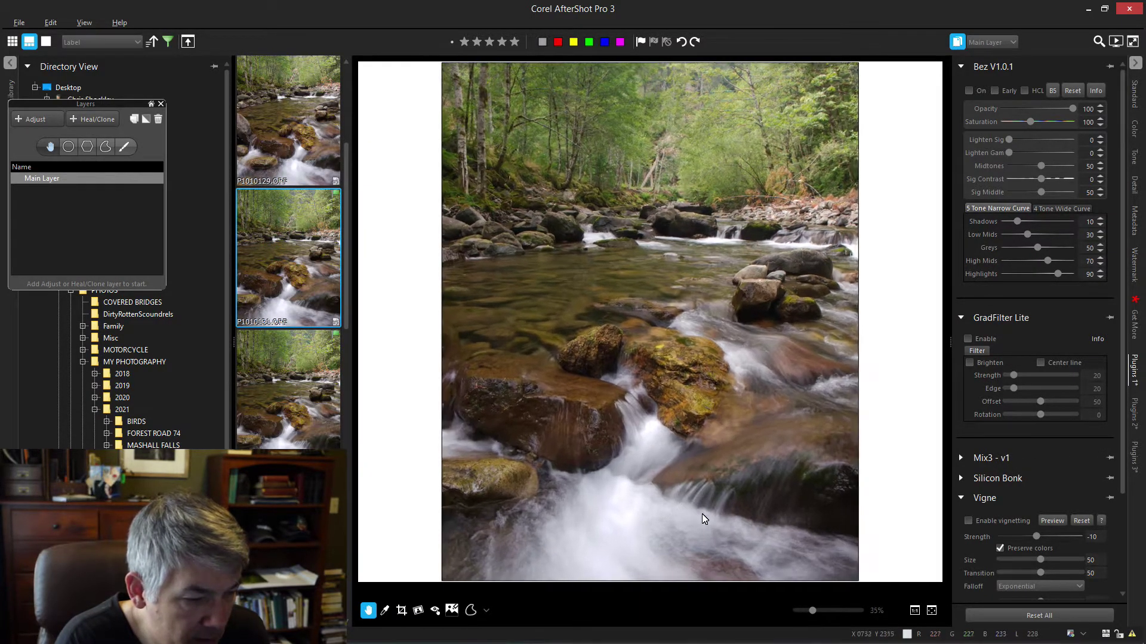
scroll(702, 513, "up", 5)
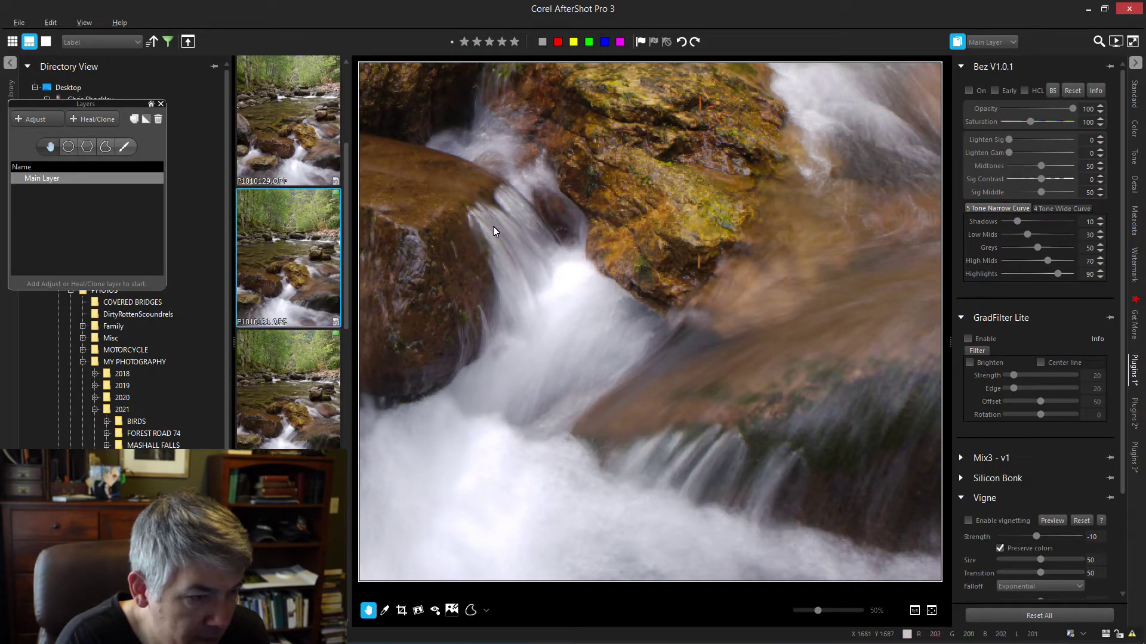
scroll(618, 334, "down", 3)
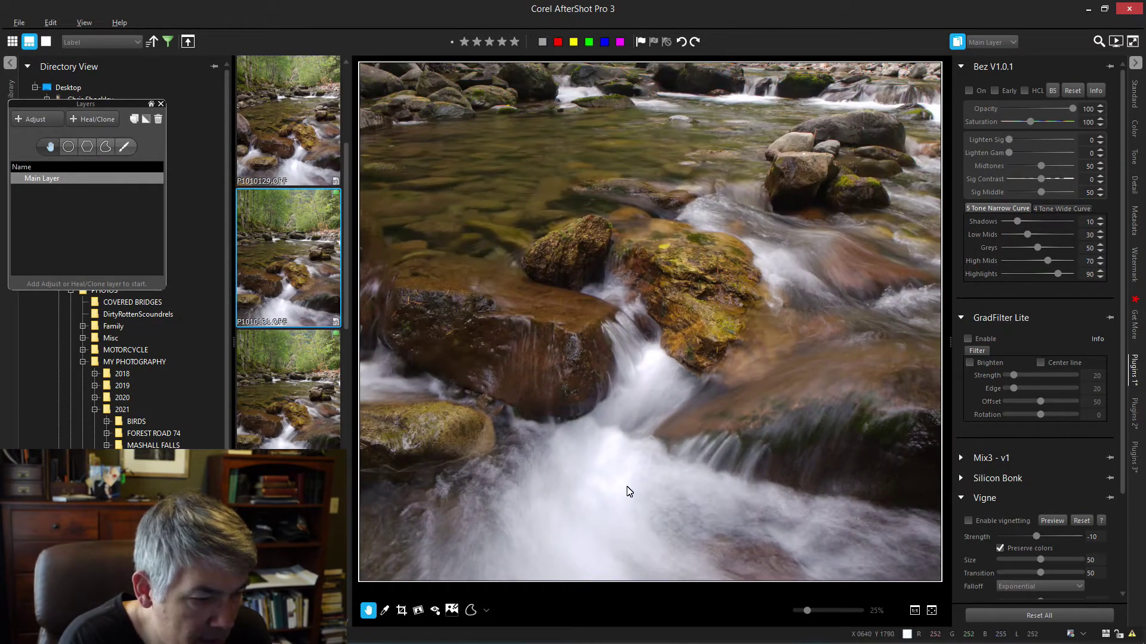
scroll(632, 491, "down", 2)
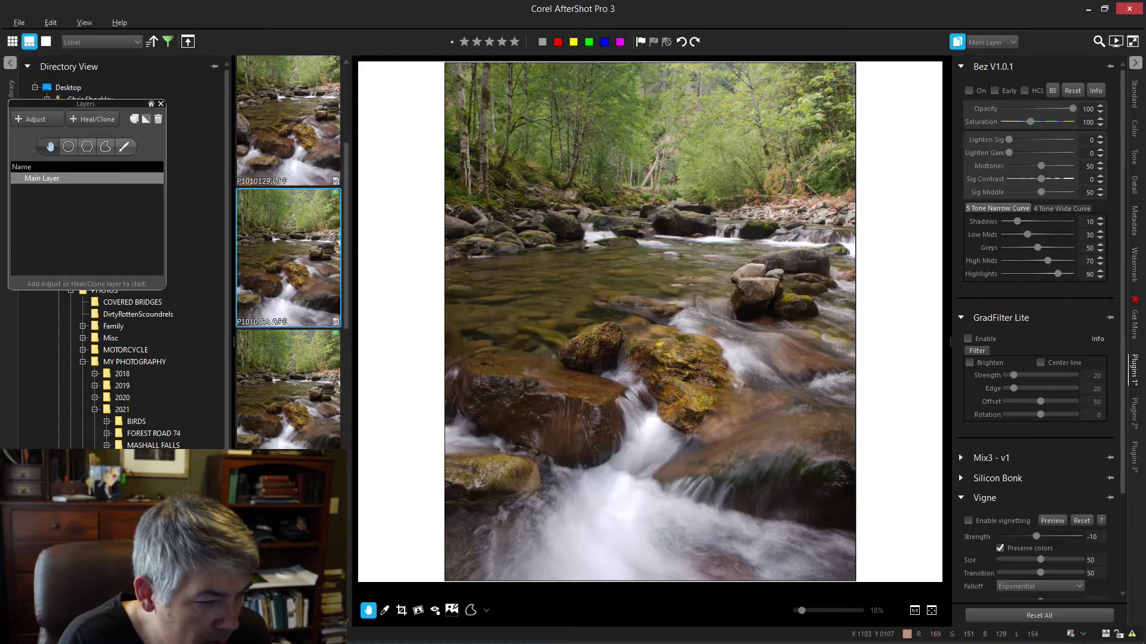
key("Right")
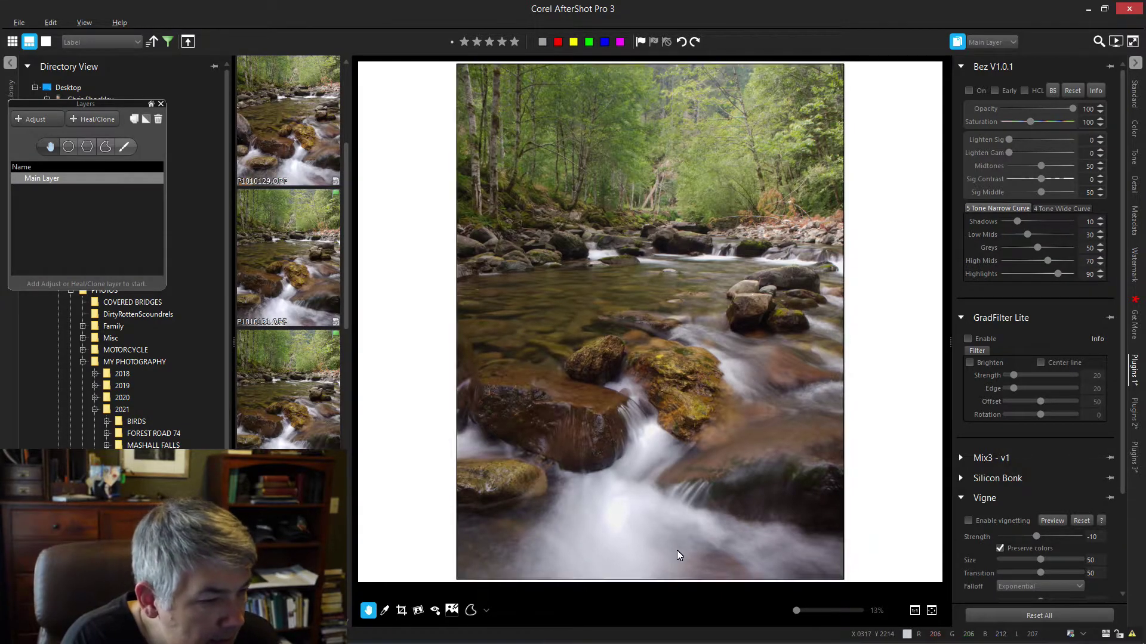
scroll(676, 550, "down", 1)
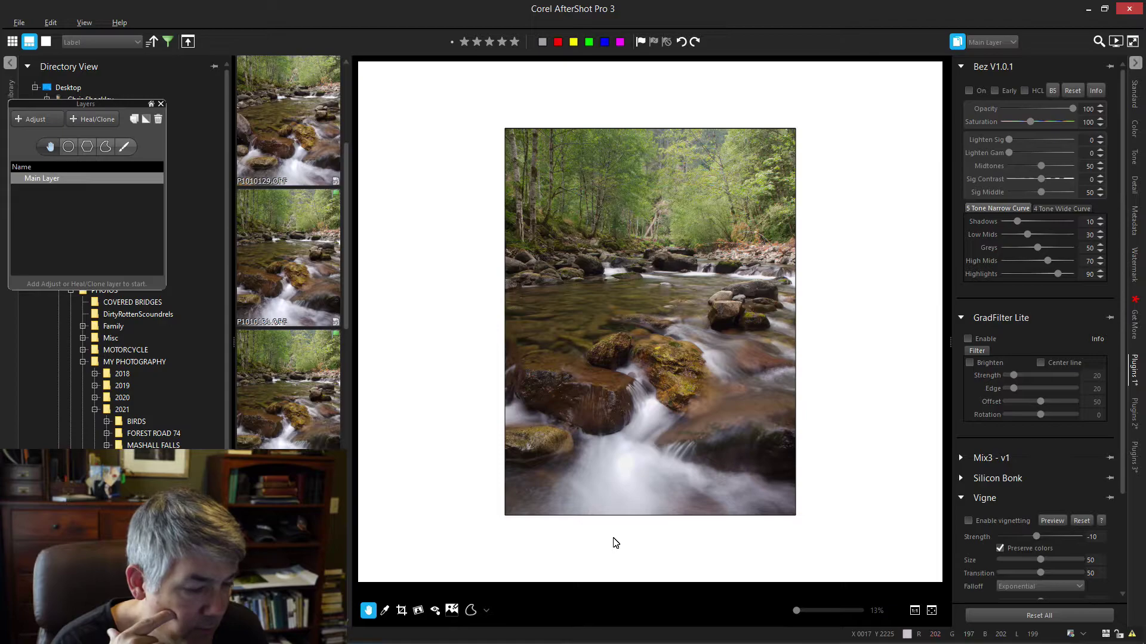
scroll(639, 531, "up", 1)
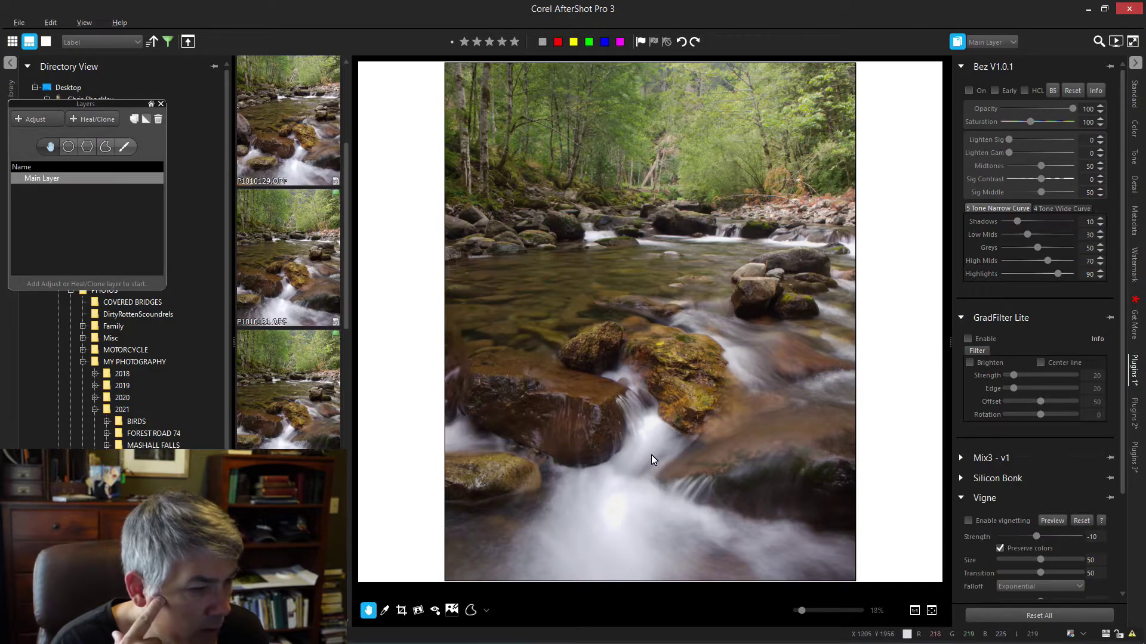
- Darken the stream photo's midtones slightly with Curves and view the whole frame
left_click(1134, 128)
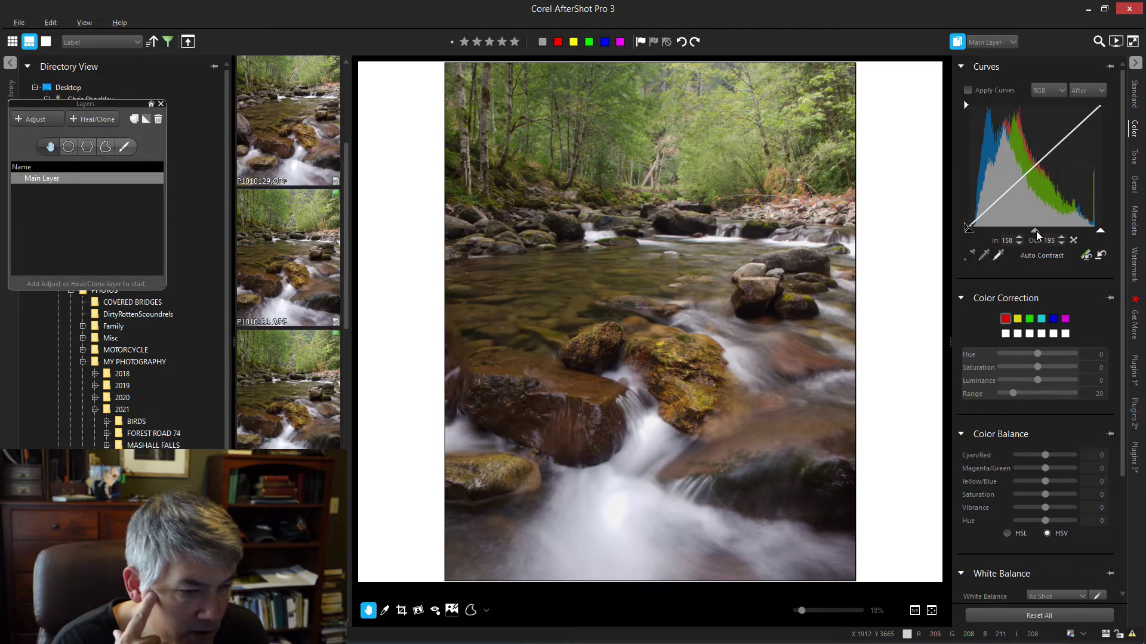
left_click_drag(1037, 236, 1027, 234)
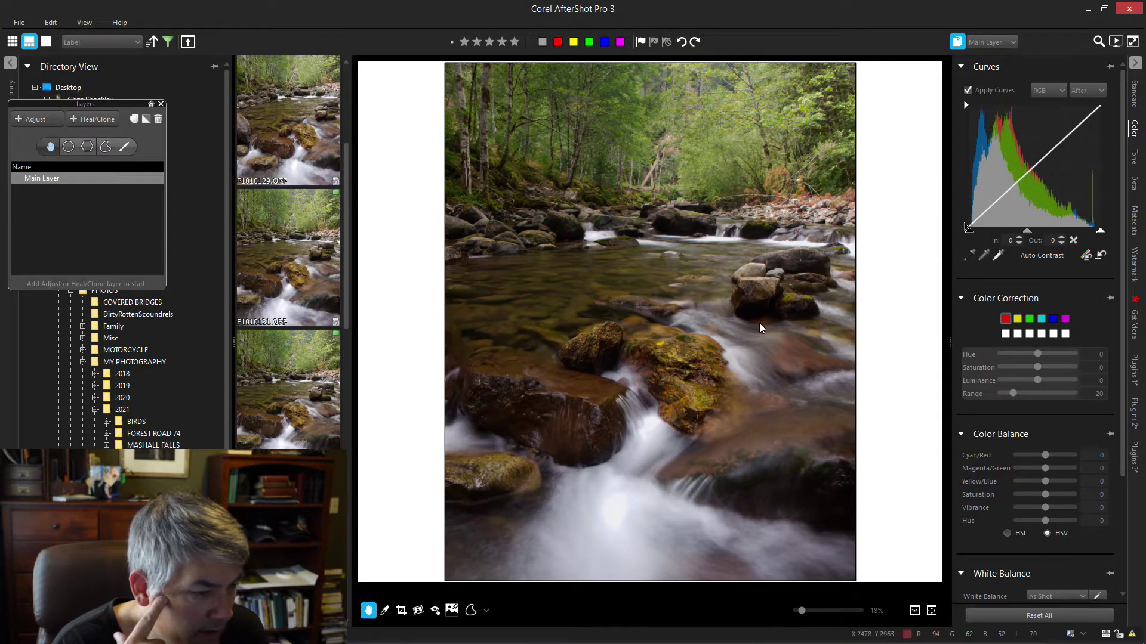
scroll(815, 361, "down", 2)
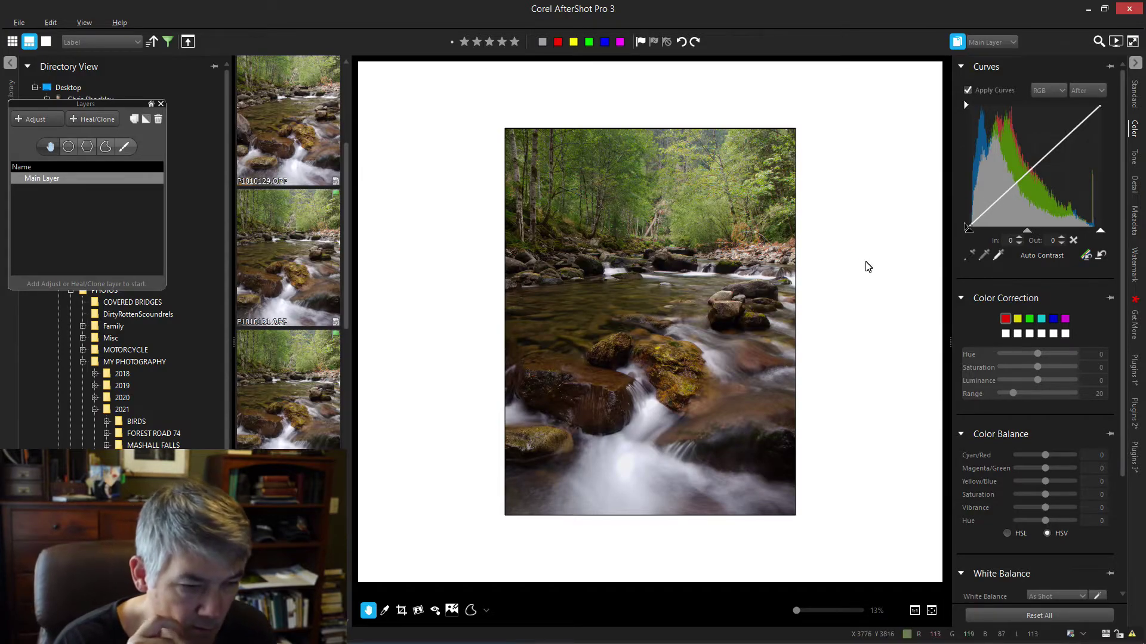
- Try a much stronger midtone darkening in Curves and check the forest and water up close
left_click_drag(1022, 234, 1011, 230)
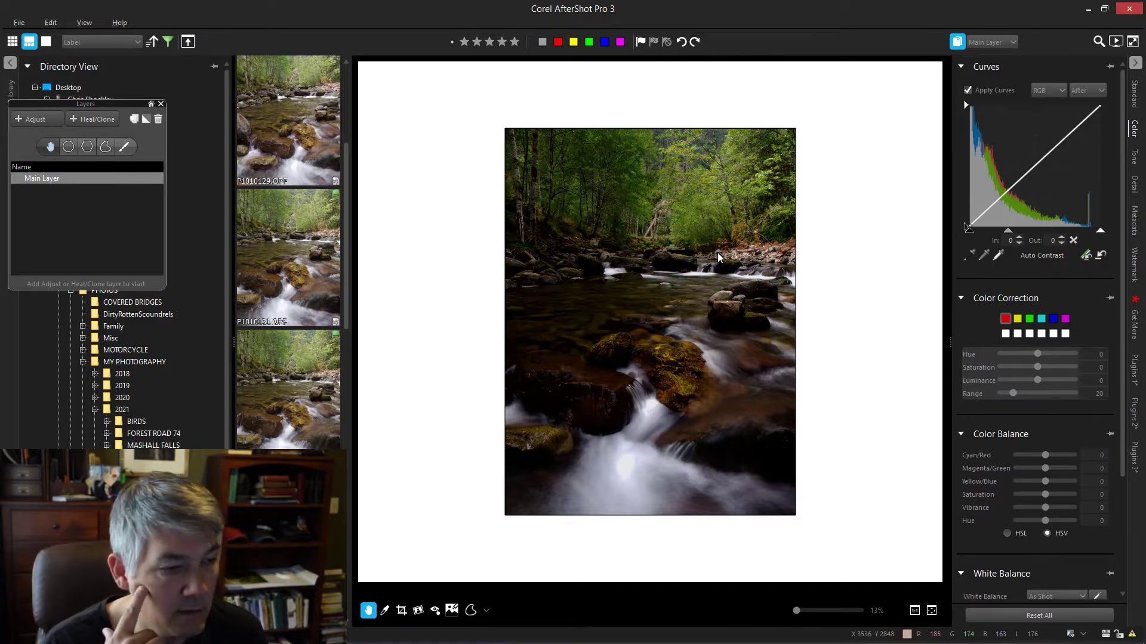
scroll(722, 235, "up", 2)
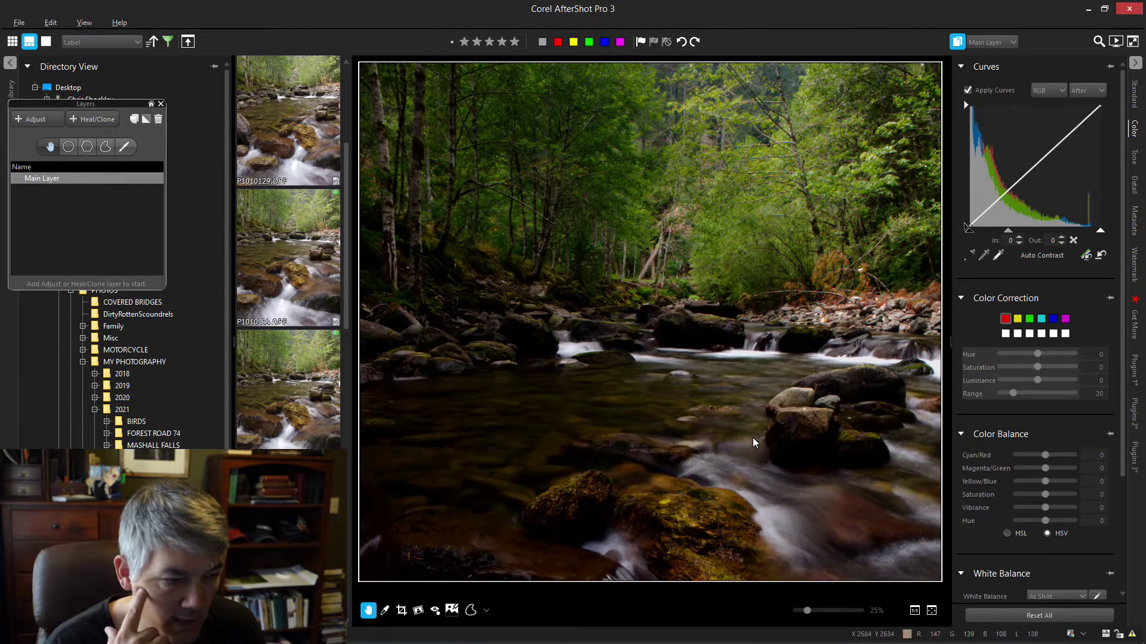
scroll(754, 442, "down", 2)
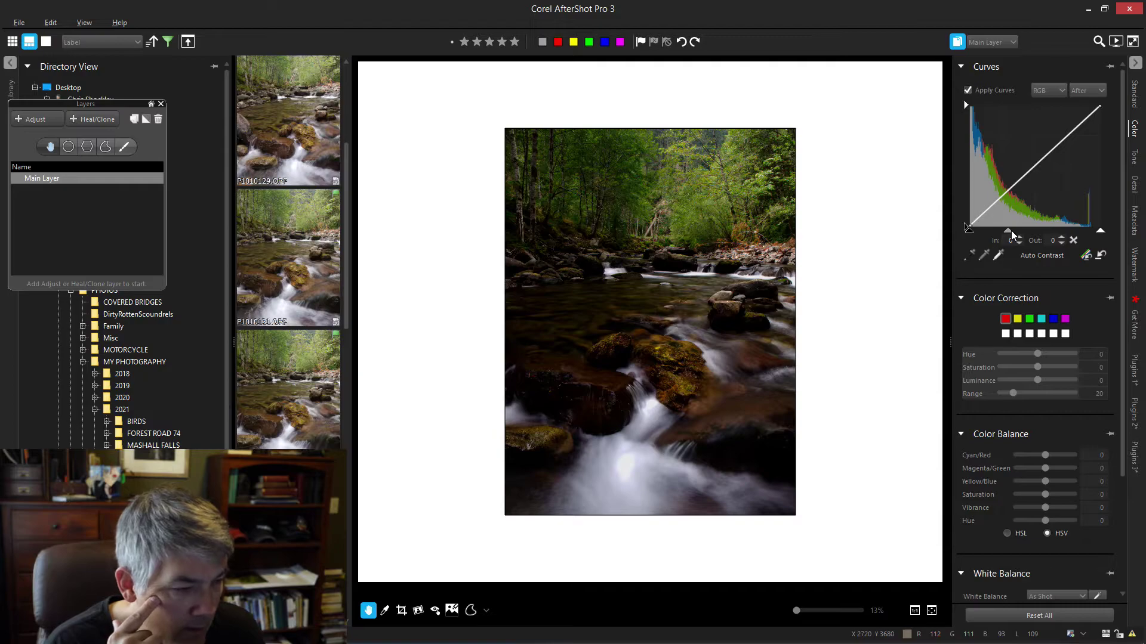
- Lighten the Curves midtones back to a moderate darkening, checking the rocks and water up close
left_click_drag(1011, 231, 1024, 237)
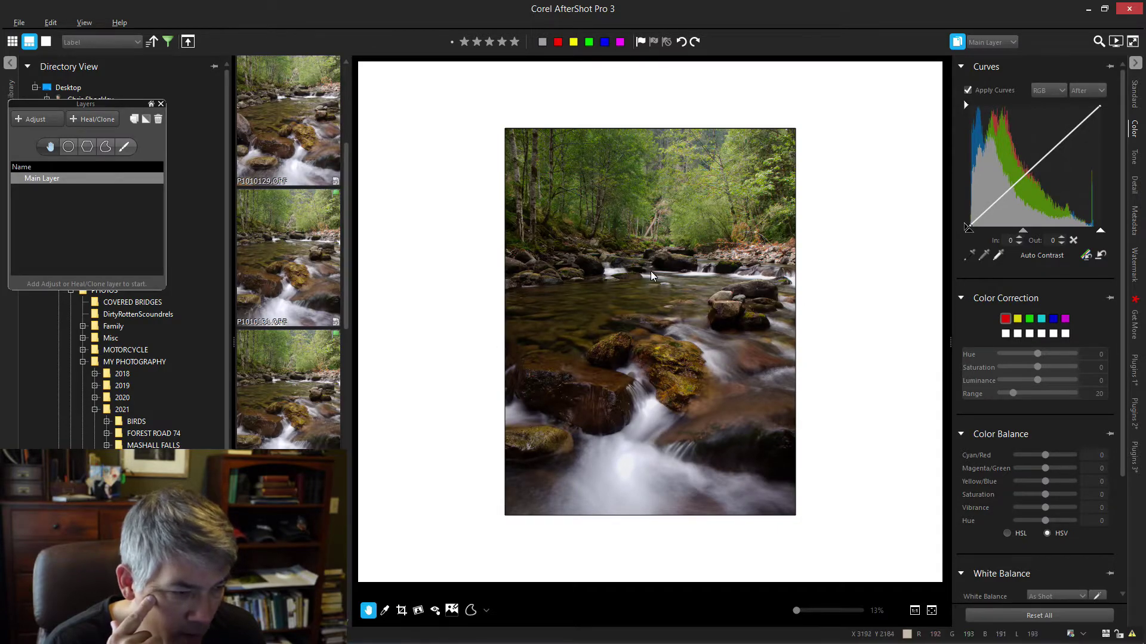
left_click(750, 330)
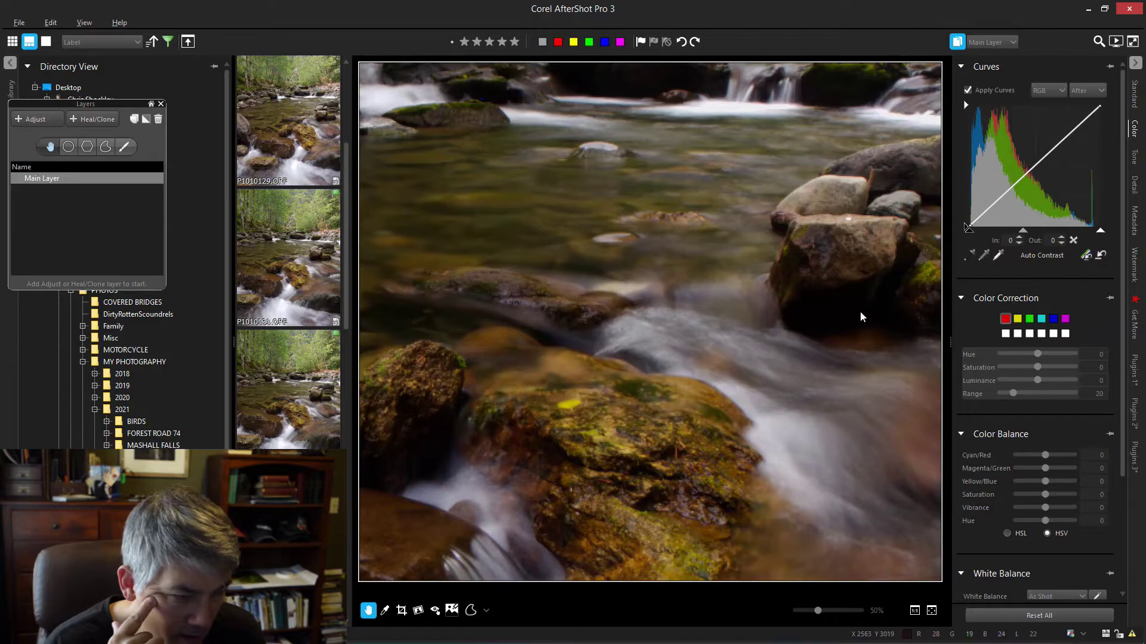
scroll(835, 293, "down", 2)
scroll(824, 311, "down", 3)
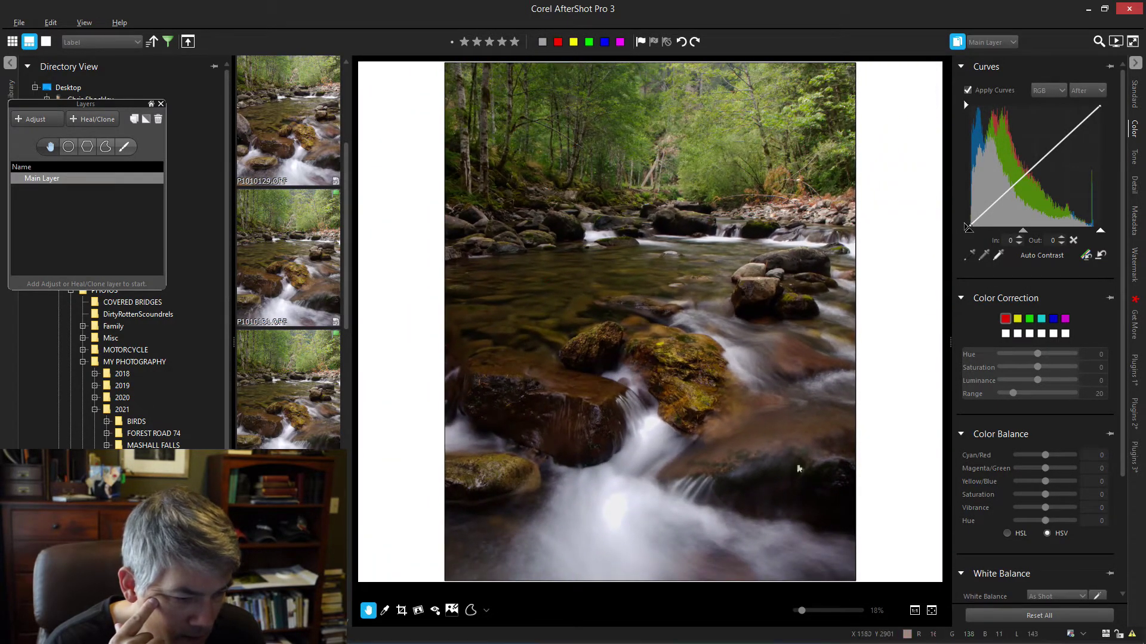
scroll(755, 322, "down", 1)
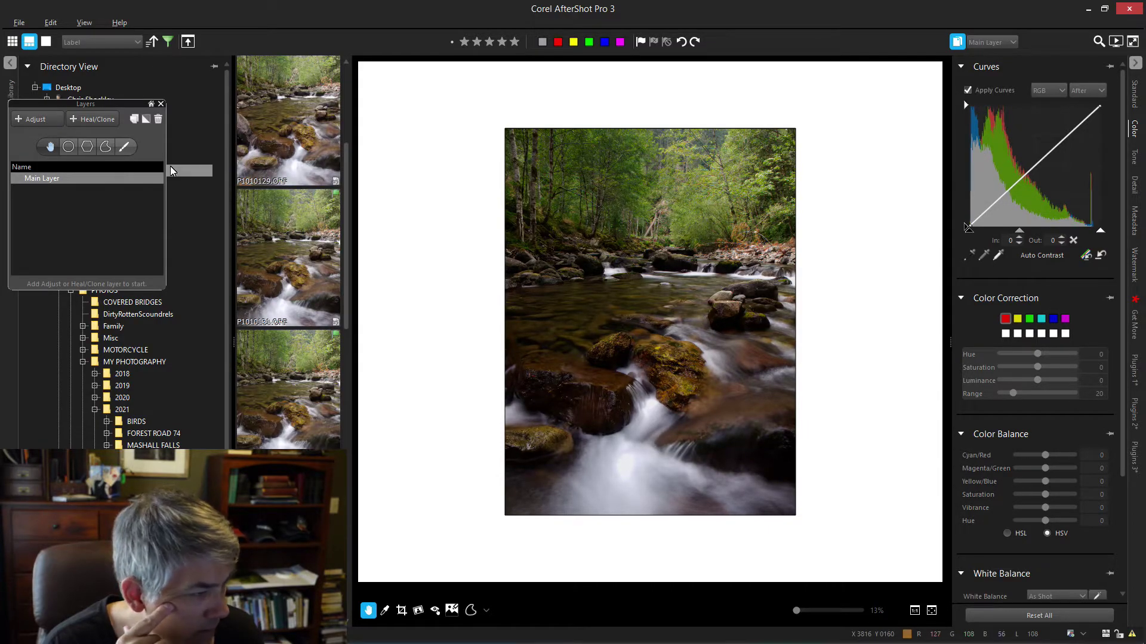
- Add an adjustment layer with a brush region, setting the brush size to 89 and intensity to 9
left_click(35, 120)
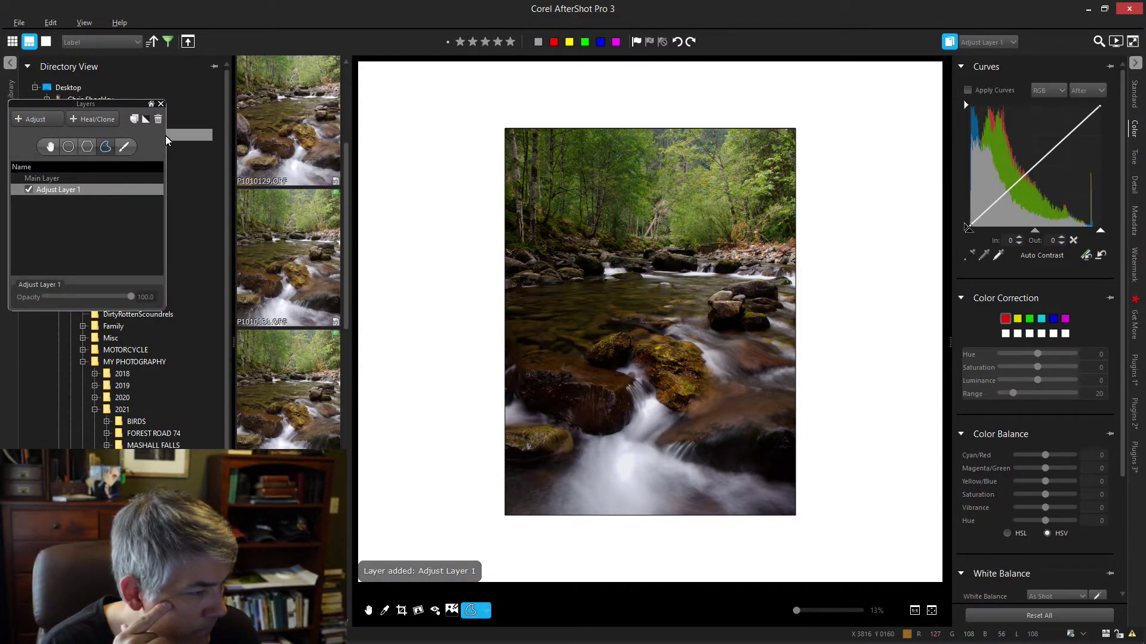
left_click(124, 146)
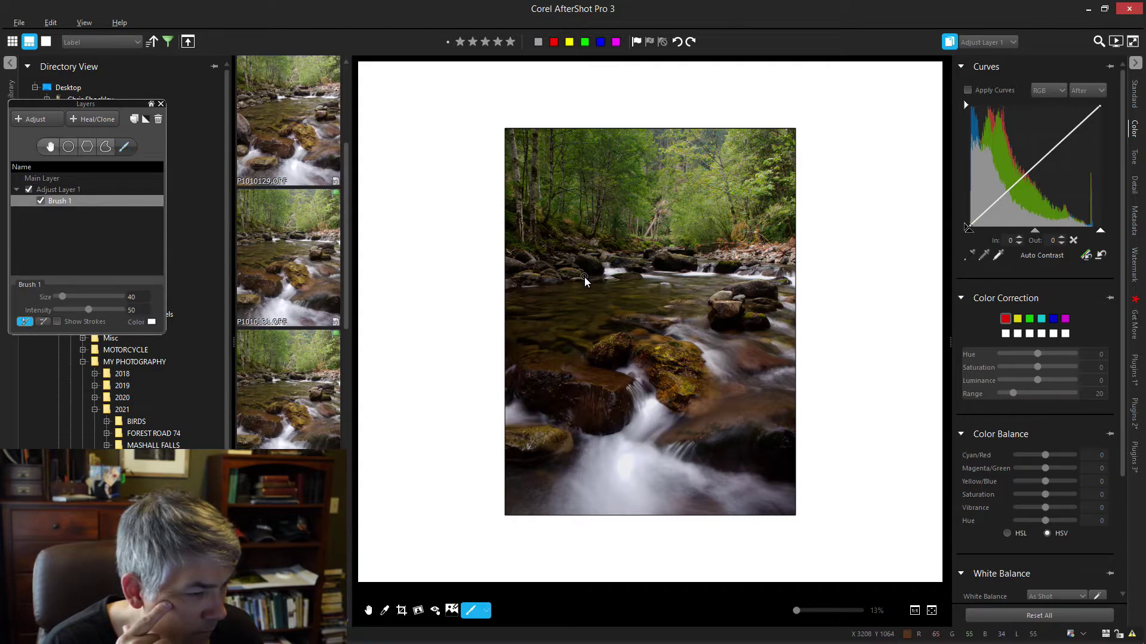
scroll(592, 274, "up", 5)
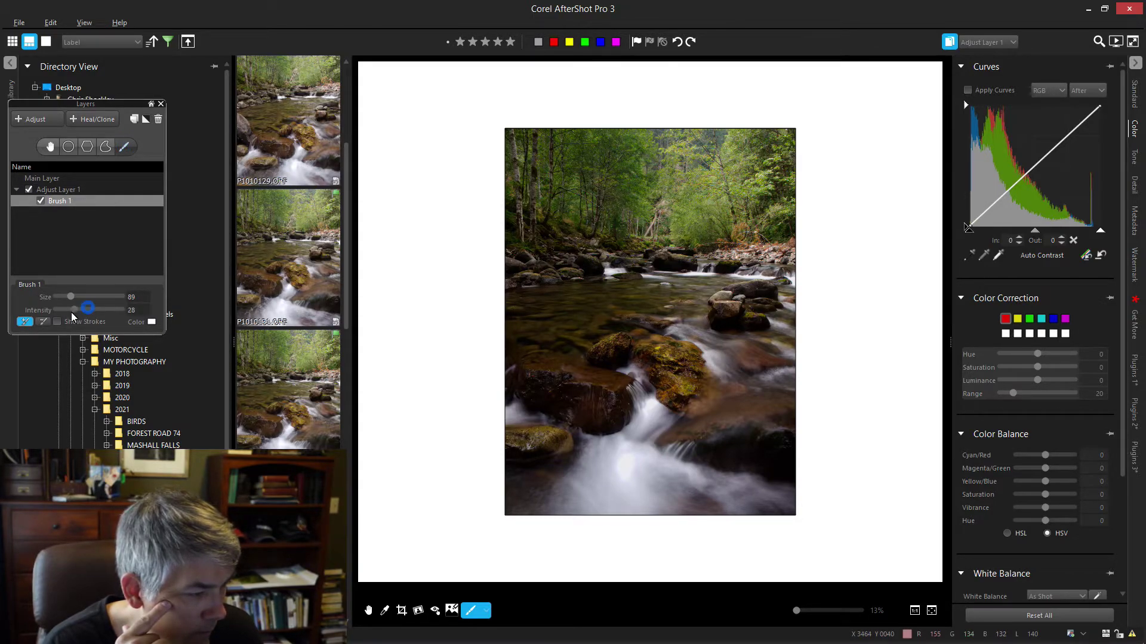
left_click_drag(62, 314, 61, 313)
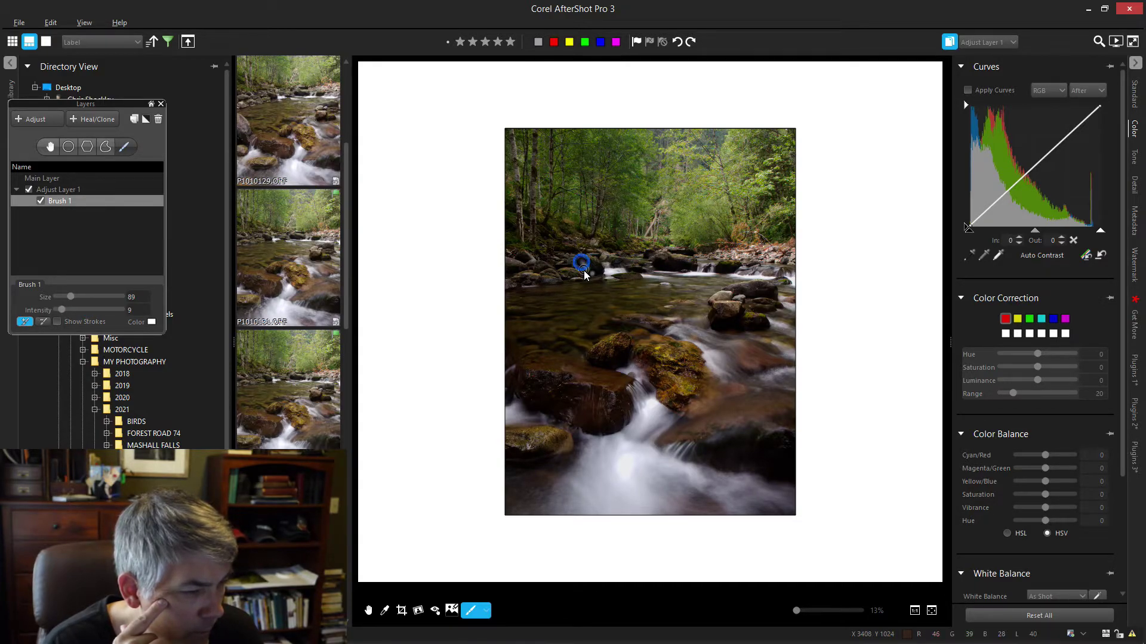
- Brush over the dark rocks along the far bank and the midstream rock cluster, gradually enlarging the brush to 138
mouse_move(594, 273)
left_mouse_down()
mouse_move(692, 267)
mouse_move(668, 264)
left_mouse_up()
scroll(670, 264, "up", 2)
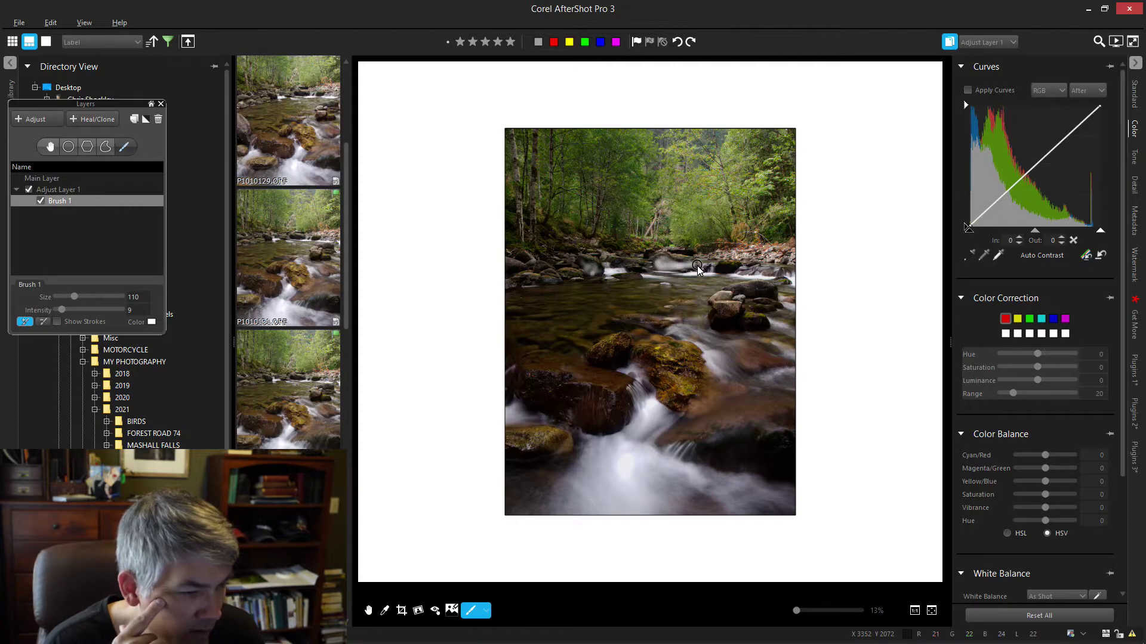
scroll(710, 272, "up", 2)
mouse_move(719, 274)
left_mouse_down()
mouse_move(737, 270)
mouse_move(723, 272)
left_mouse_up()
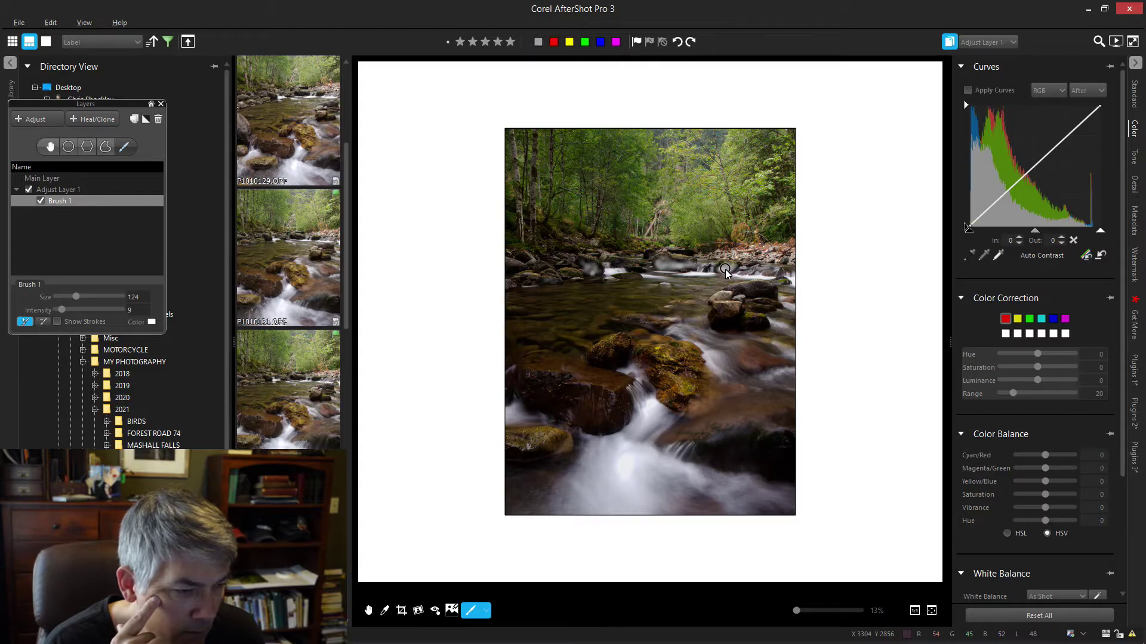
left_click_drag(720, 316, 751, 331)
scroll(743, 326, "up", 2)
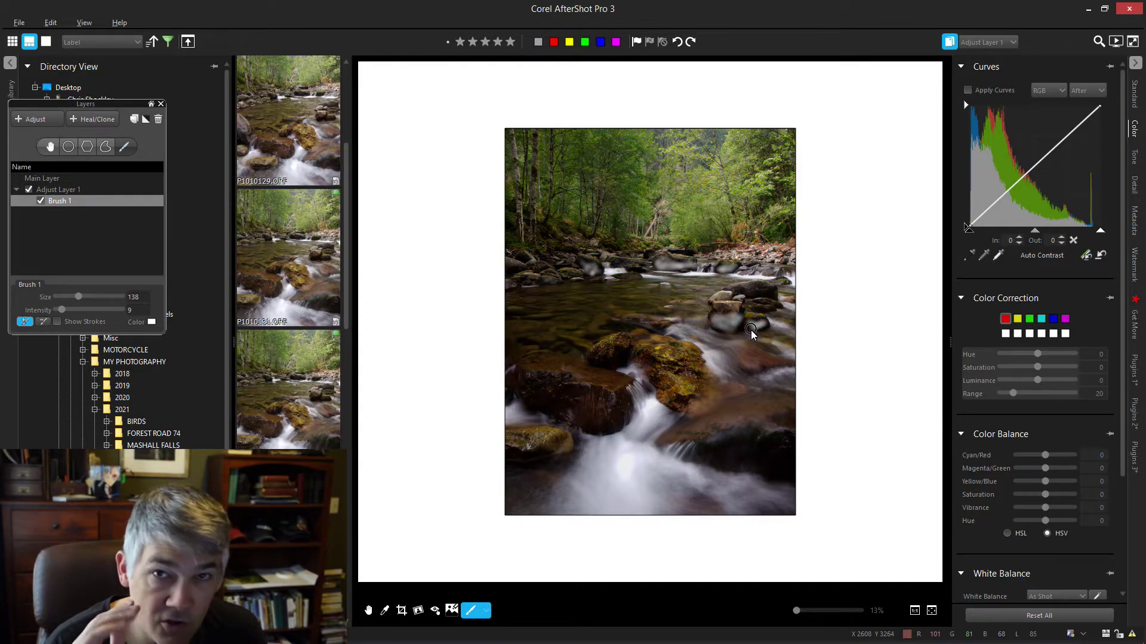
mouse_move(750, 333)
left_mouse_down()
mouse_move(774, 296)
mouse_move(736, 290)
mouse_move(767, 303)
left_mouse_up()
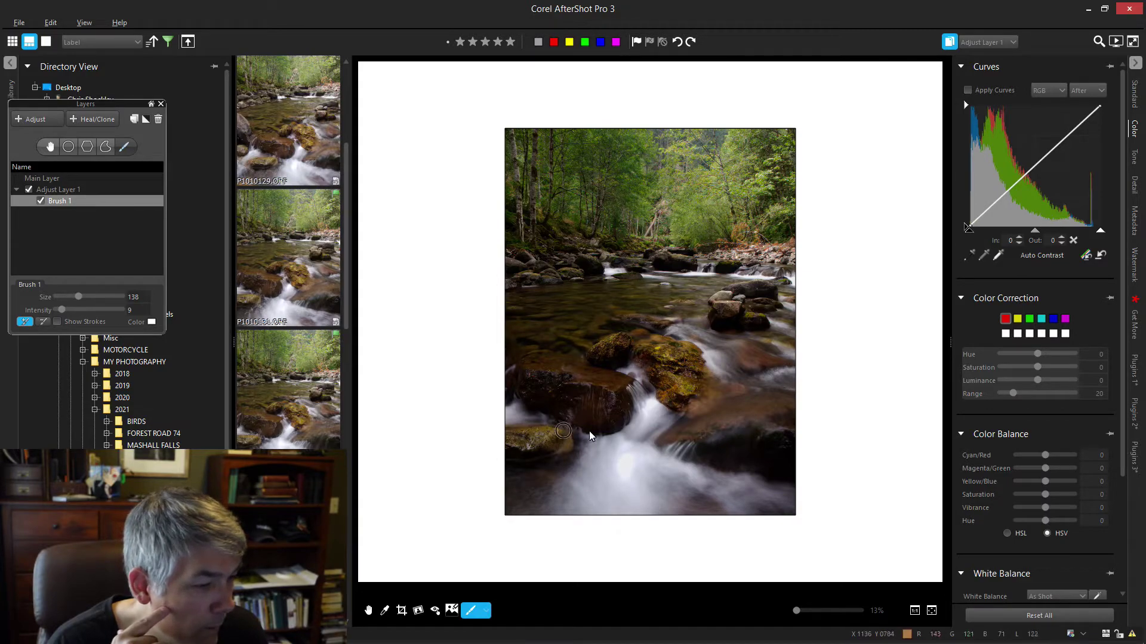
- Brush over the small mossy boulder at size 138 and the photo's lower-left rock at size 222
left_click_drag(622, 360, 596, 363)
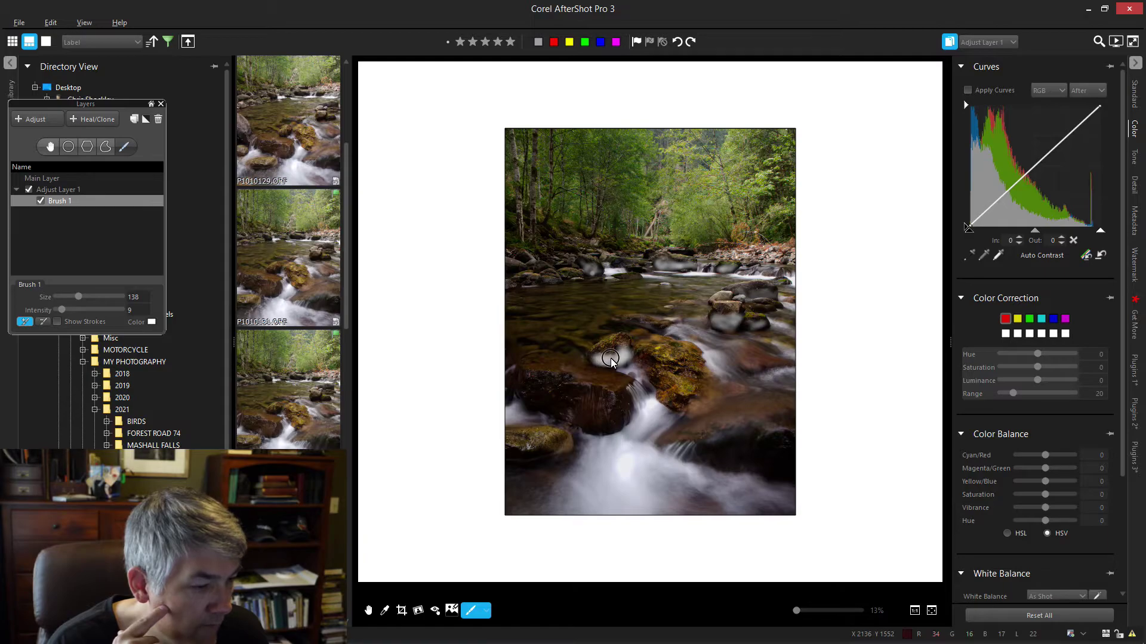
scroll(705, 464, "up", 5)
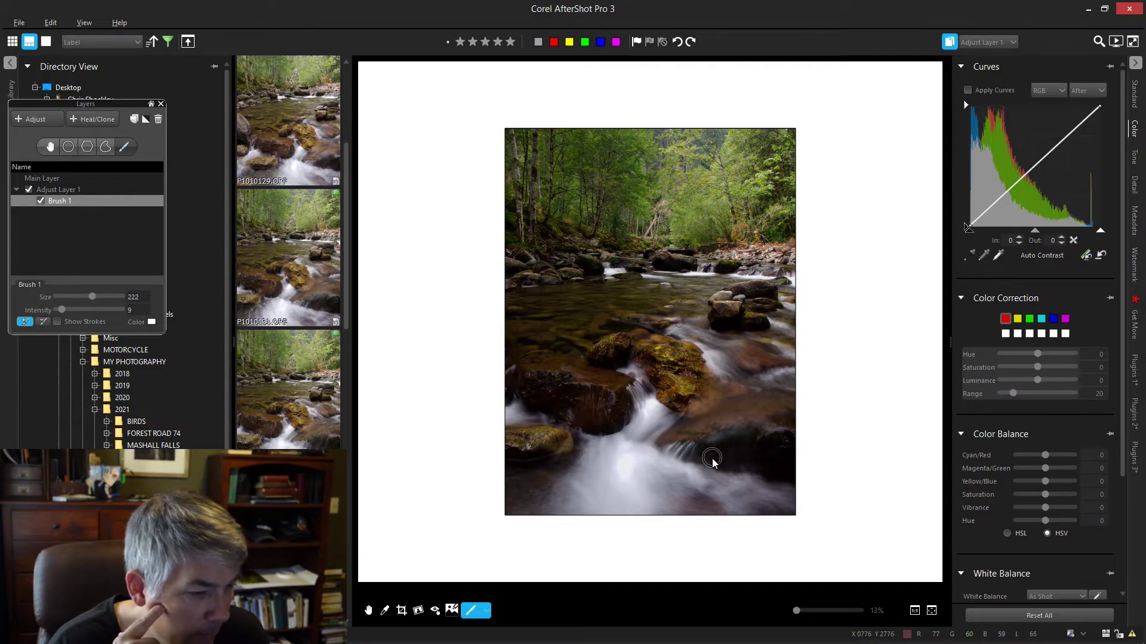
left_click_drag(539, 469, 517, 454)
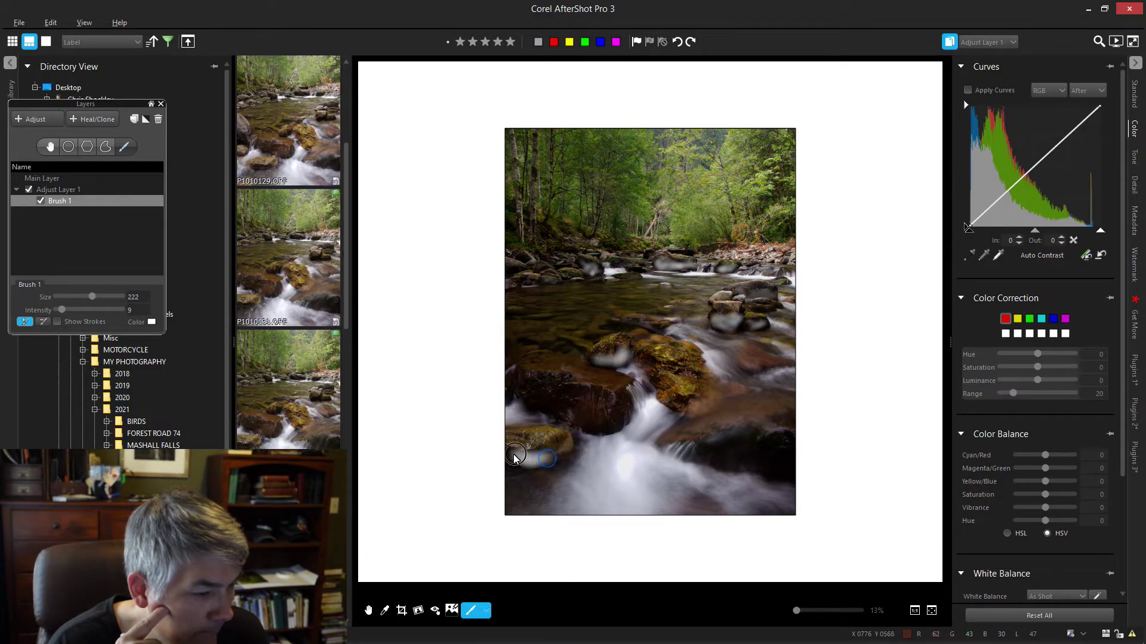
- Set the brush size to 292 and intensity to 5, and paint the photo's lower-right rock and the central mossy boulders
scroll(695, 455, "up", 4)
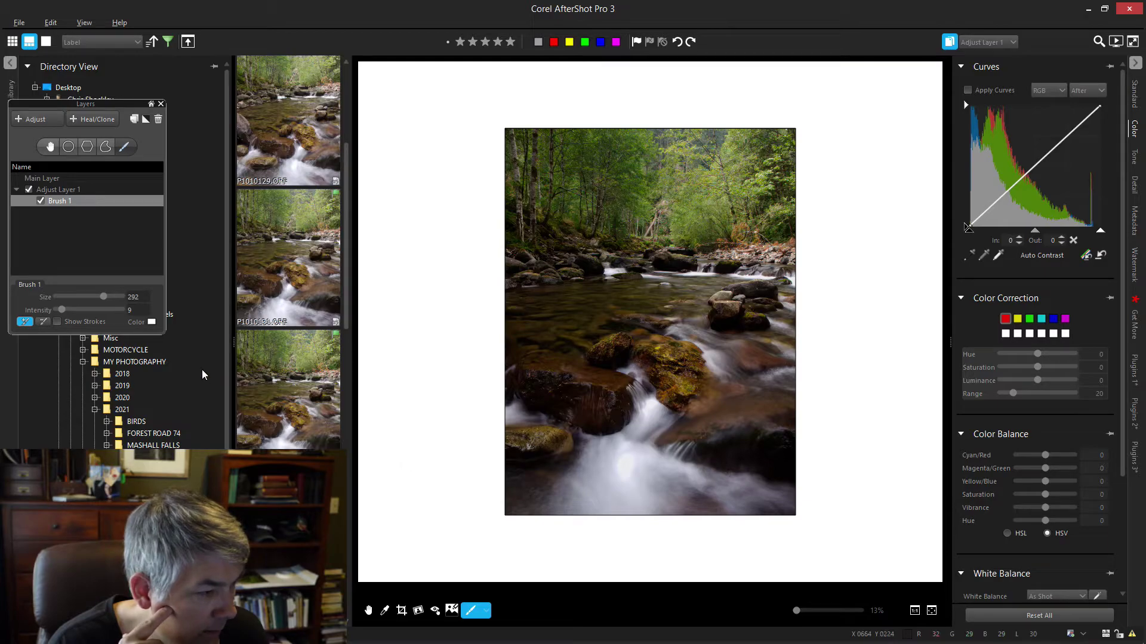
double_click(130, 311)
type("5")
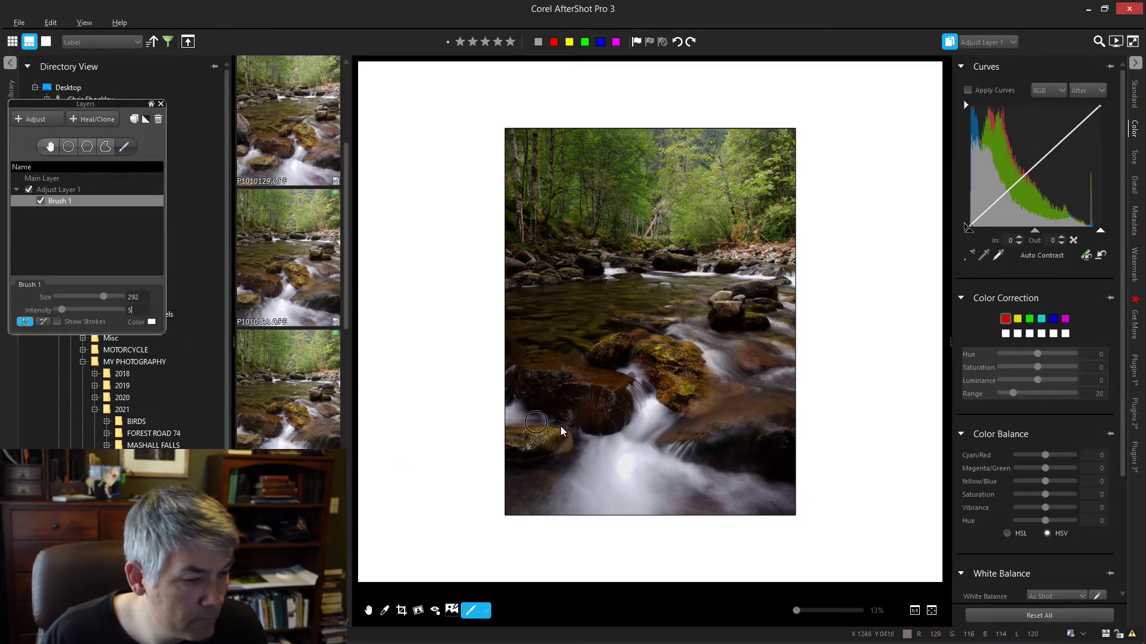
mouse_move(793, 450)
left_mouse_down()
mouse_move(755, 442)
mouse_move(722, 456)
mouse_move(774, 460)
mouse_move(778, 476)
mouse_move(795, 478)
mouse_move(711, 463)
mouse_move(735, 463)
mouse_move(746, 437)
mouse_move(690, 458)
mouse_move(797, 465)
mouse_move(733, 443)
mouse_move(738, 459)
mouse_move(793, 473)
left_mouse_up()
mouse_move(605, 333)
left_mouse_down()
mouse_move(660, 326)
mouse_move(639, 336)
left_mouse_up()
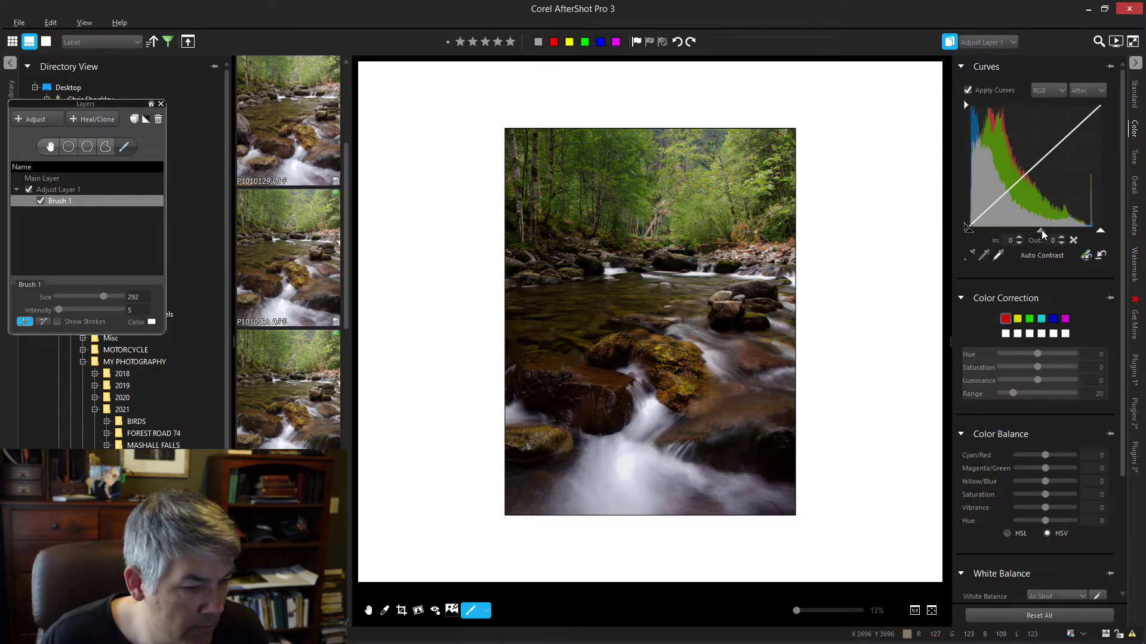
- Lighten the brushed rocks by raising the Curves midtones and lowering the white point, and compare with the adjustment layer off and on
left_click_drag(1042, 230, 1047, 230)
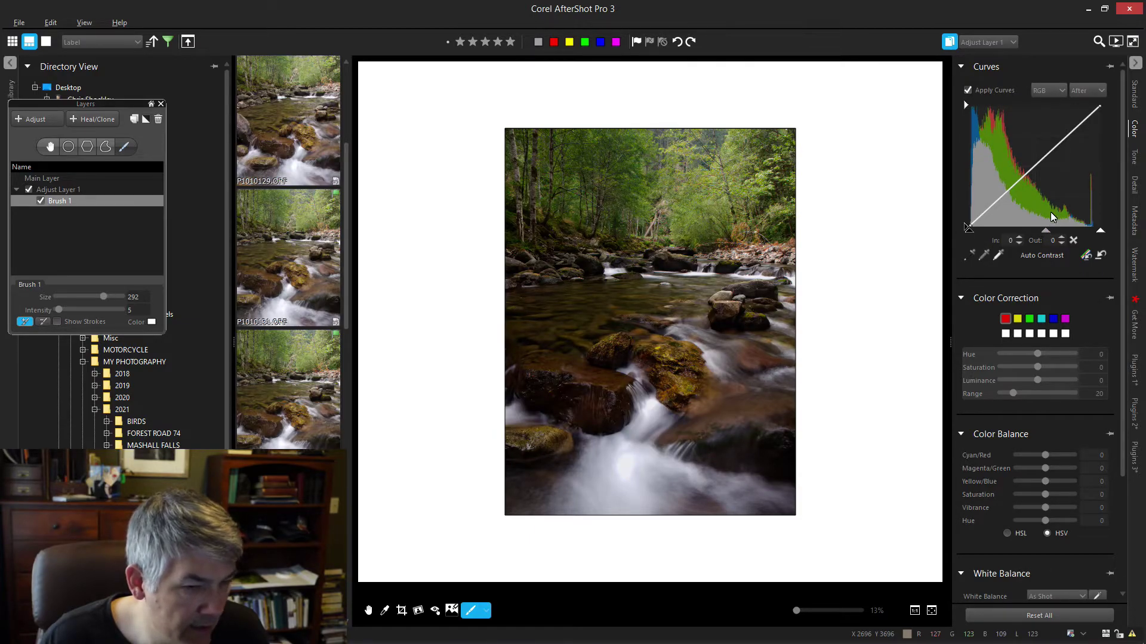
left_click_drag(1102, 233, 1084, 236)
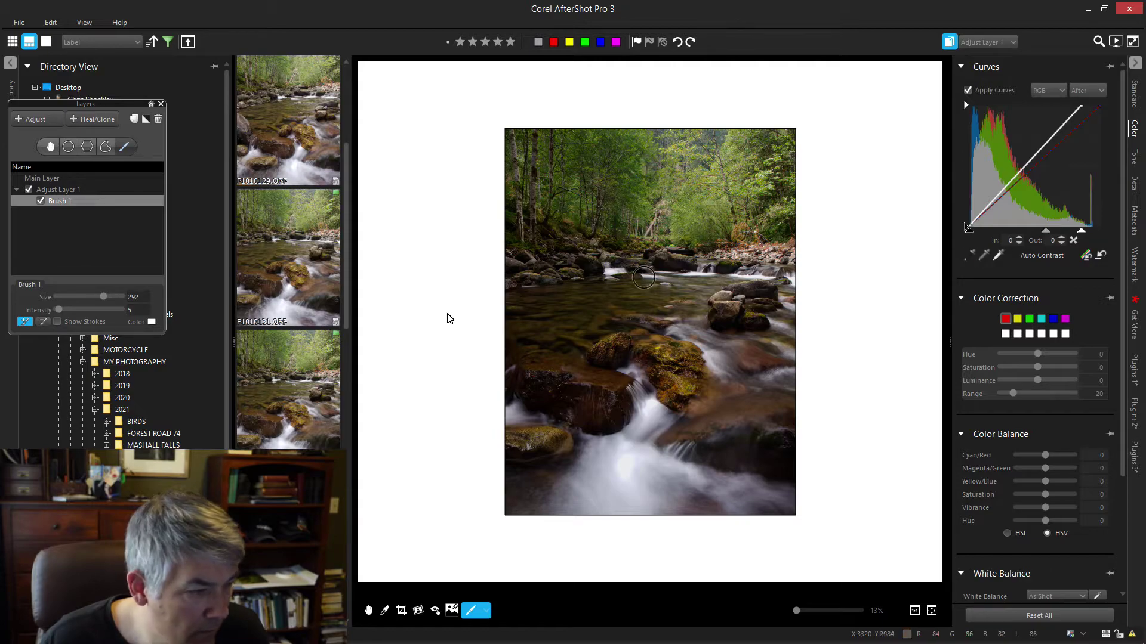
left_click(28, 190)
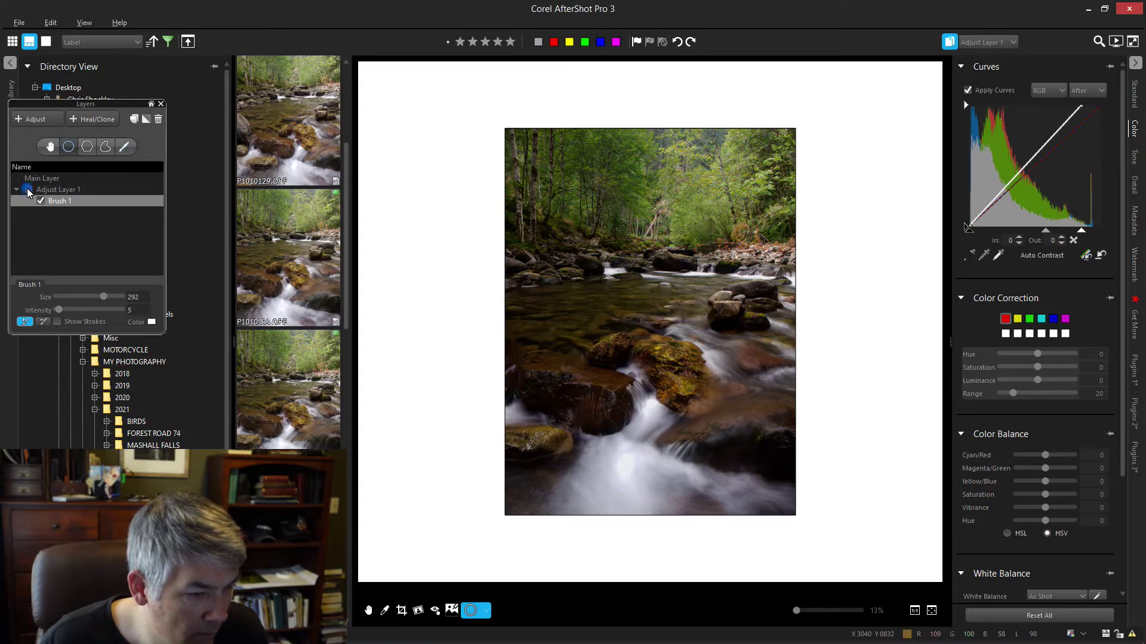
left_click(28, 190)
left_click(28, 190)
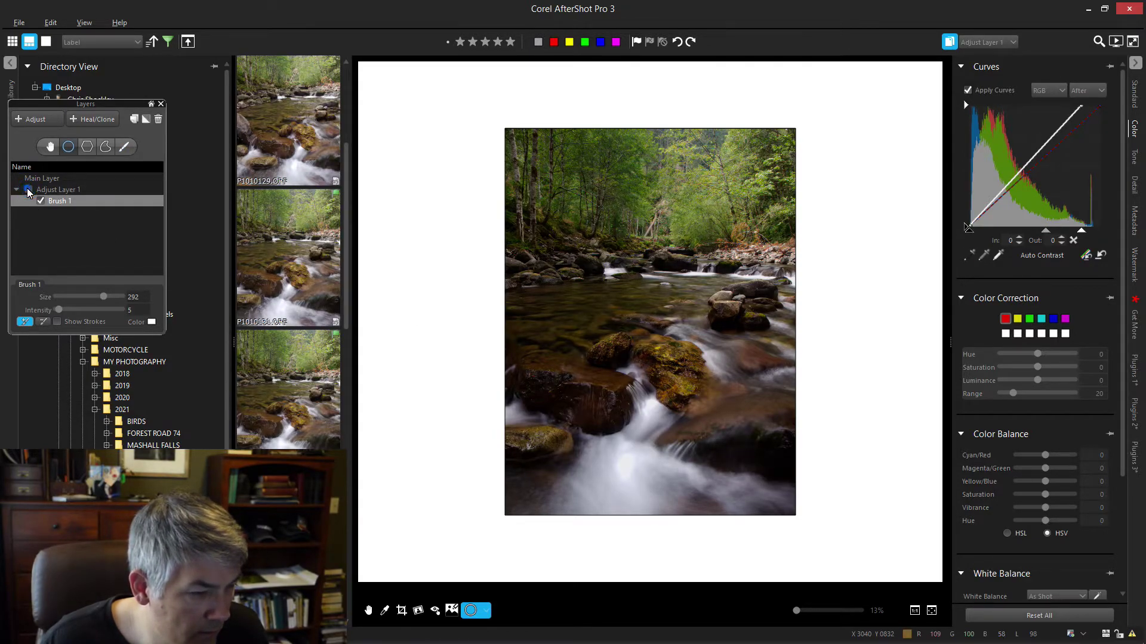
left_click(29, 190)
left_click(28, 189)
left_click(28, 189)
- Examine the far-bank rocks, foreground boulders and water, and the forest up close, with the main layer selected
key("h")
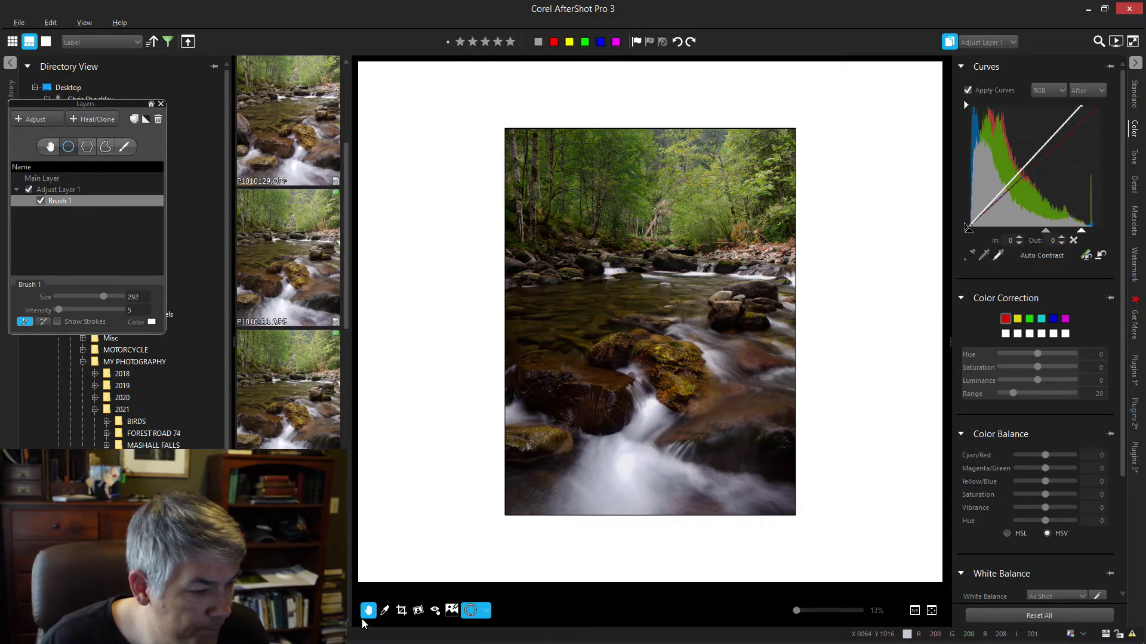
scroll(593, 275, "up", 5)
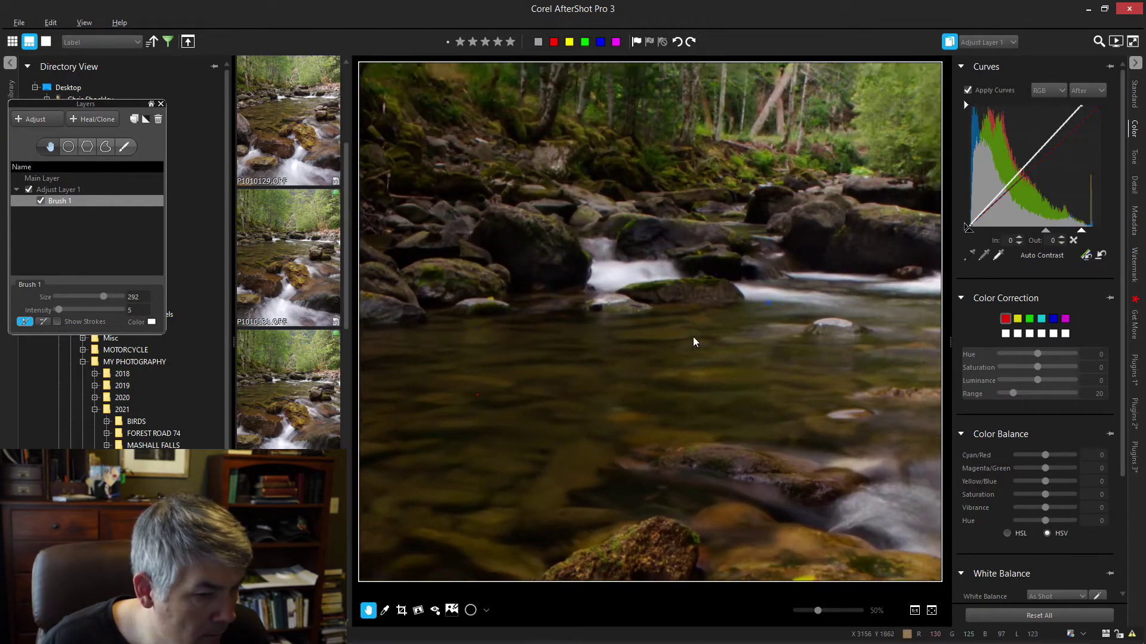
left_click_drag(692, 342, 639, 360)
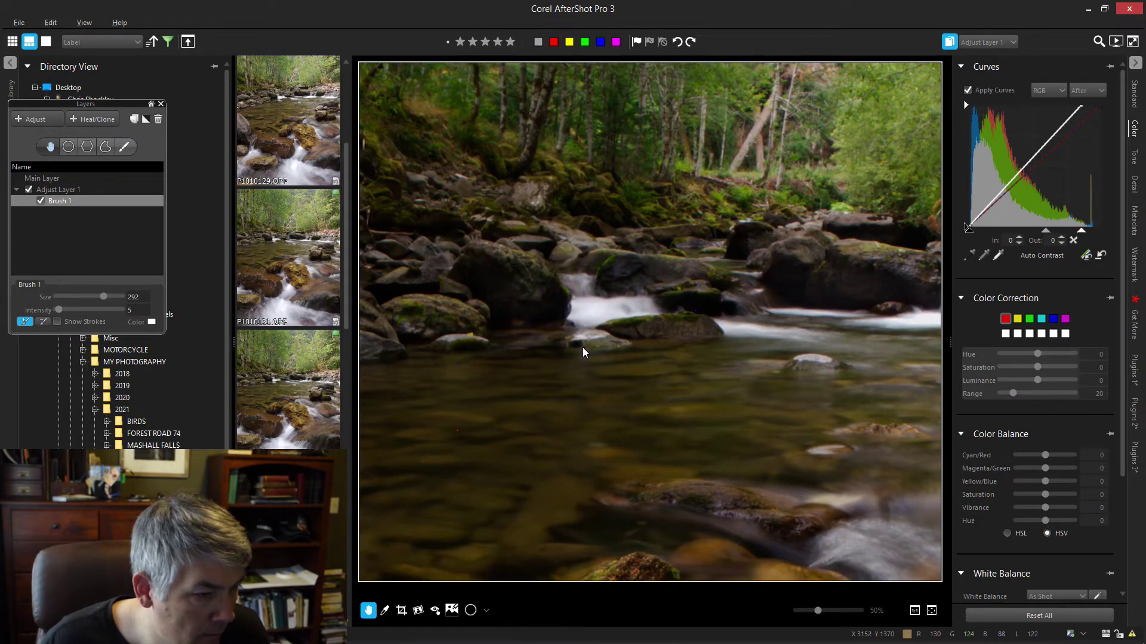
scroll(583, 347, "down", 5)
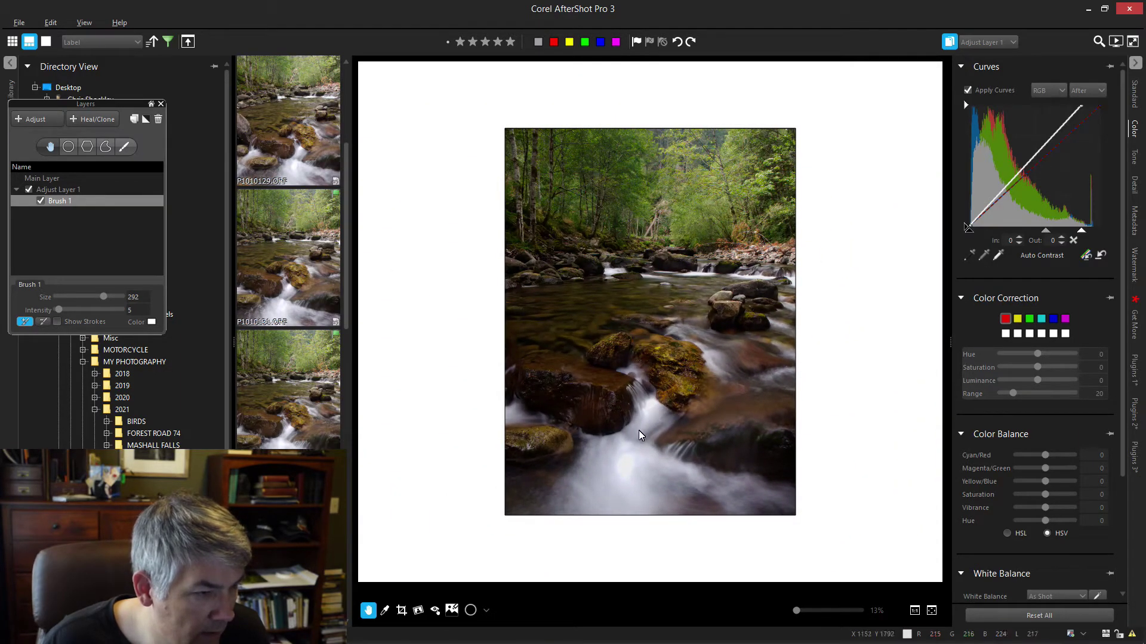
left_click(47, 179)
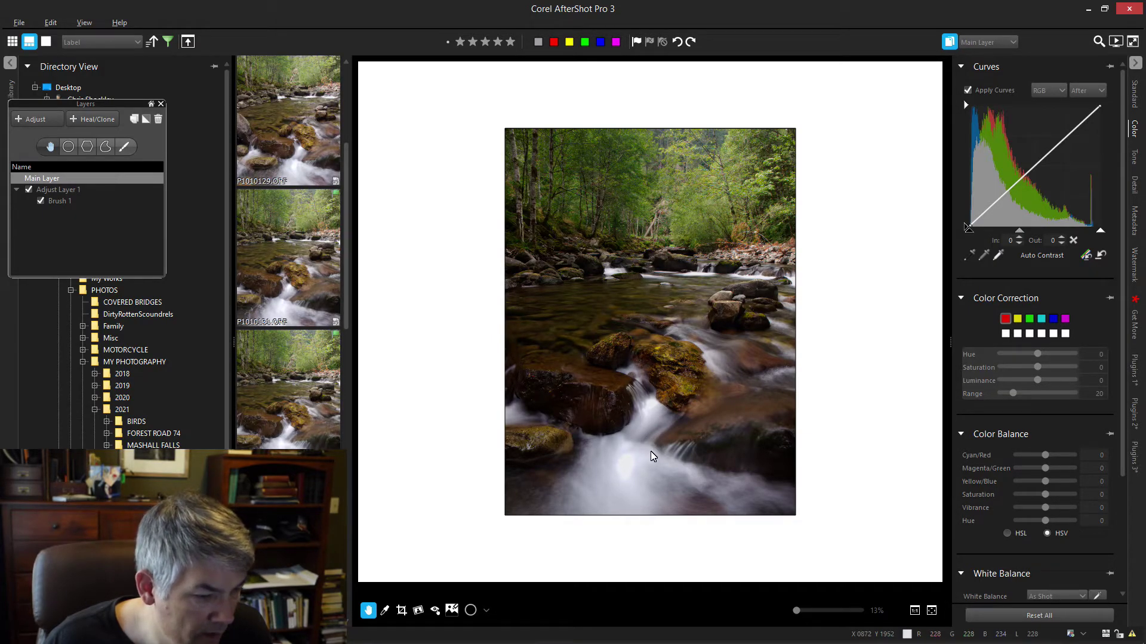
scroll(654, 456, "up", 3)
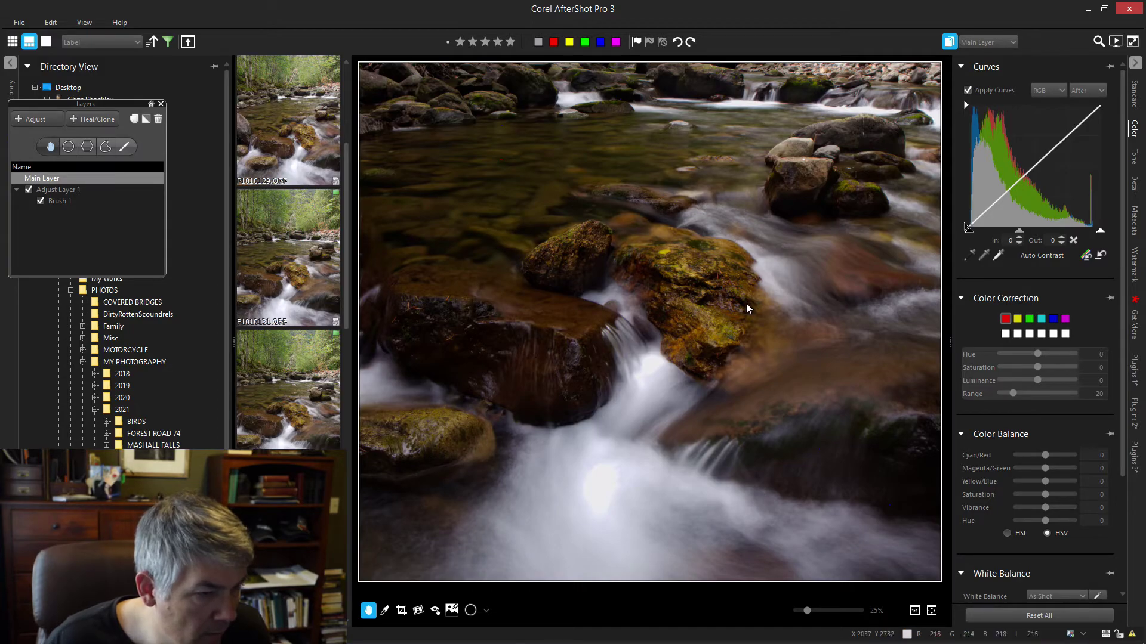
scroll(617, 419, "down", 3)
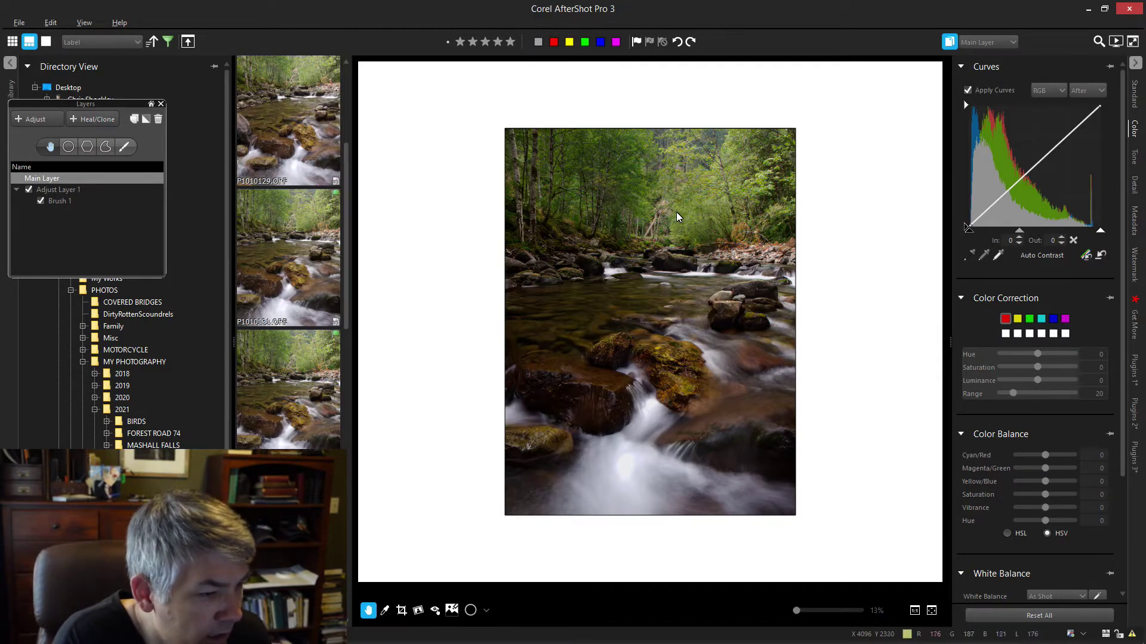
scroll(678, 218, "up", 2)
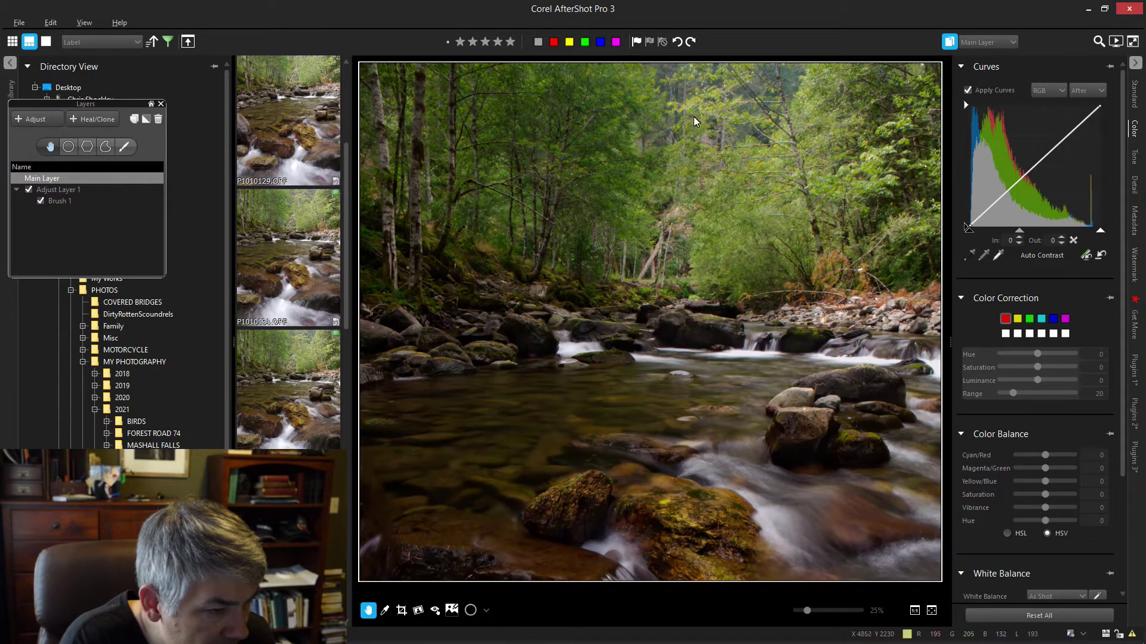
scroll(695, 244, "up", 1)
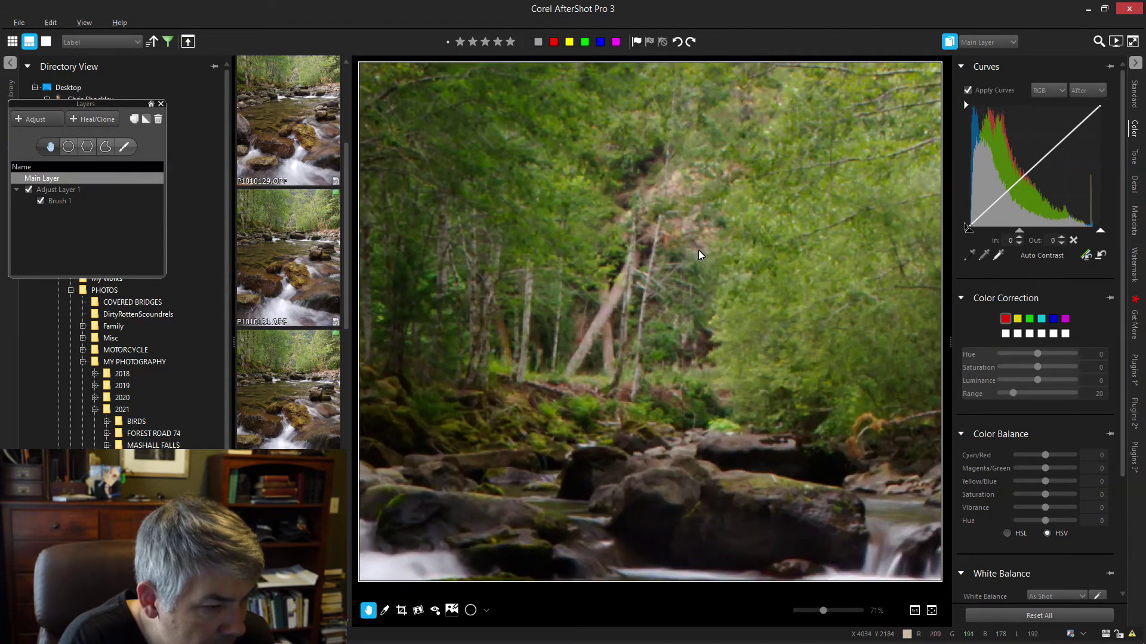
scroll(704, 247, "down", 1)
scroll(704, 247, "down", 1)
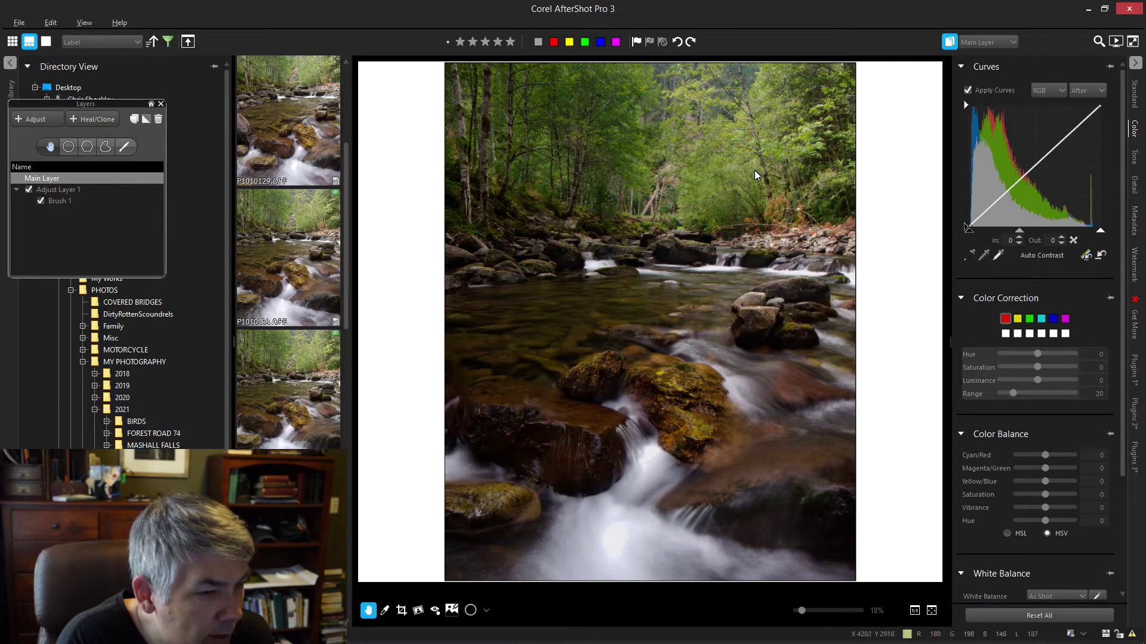
scroll(759, 182, "down", 1)
scroll(736, 176, "up", 1)
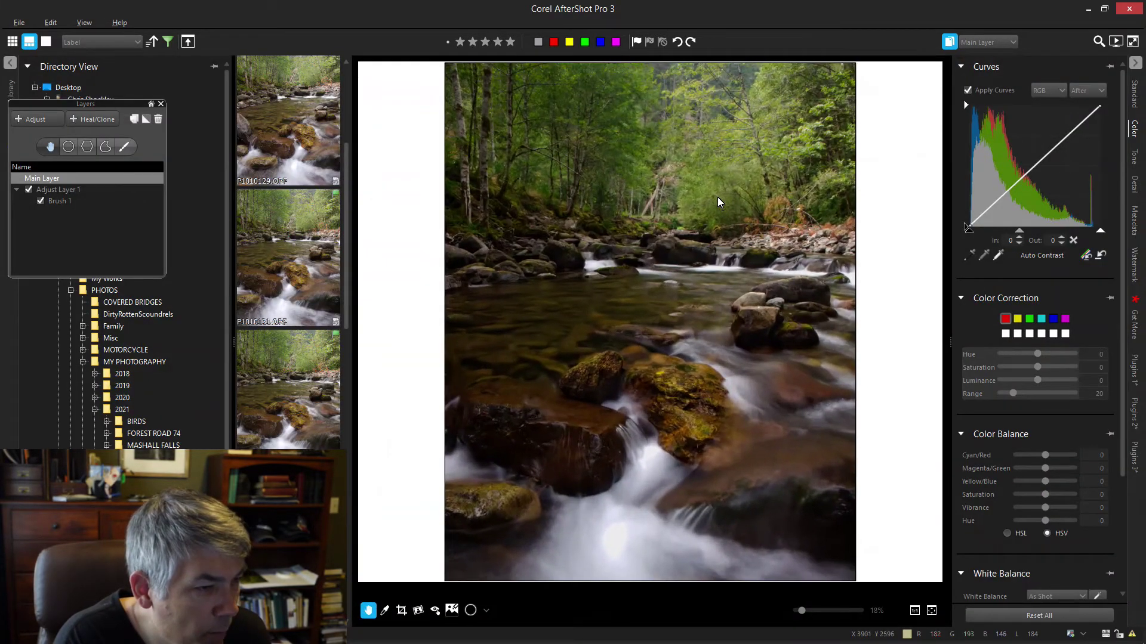
- Add a second adjustment layer with a curve region enclosing the forest, following the bank line and the photo's upper edge
left_click(36, 120)
left_click(106, 146)
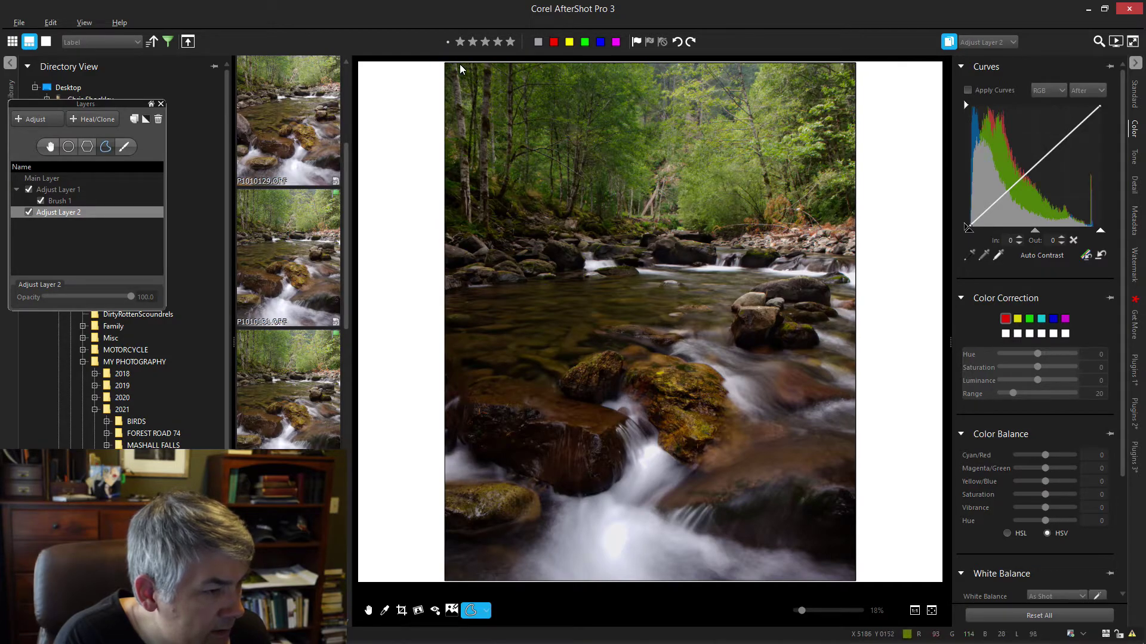
mouse_move(449, 71)
left_mouse_down()
mouse_move(427, 149)
mouse_move(451, 228)
mouse_move(539, 238)
left_mouse_up()
left_click(523, 213)
left_click(573, 214)
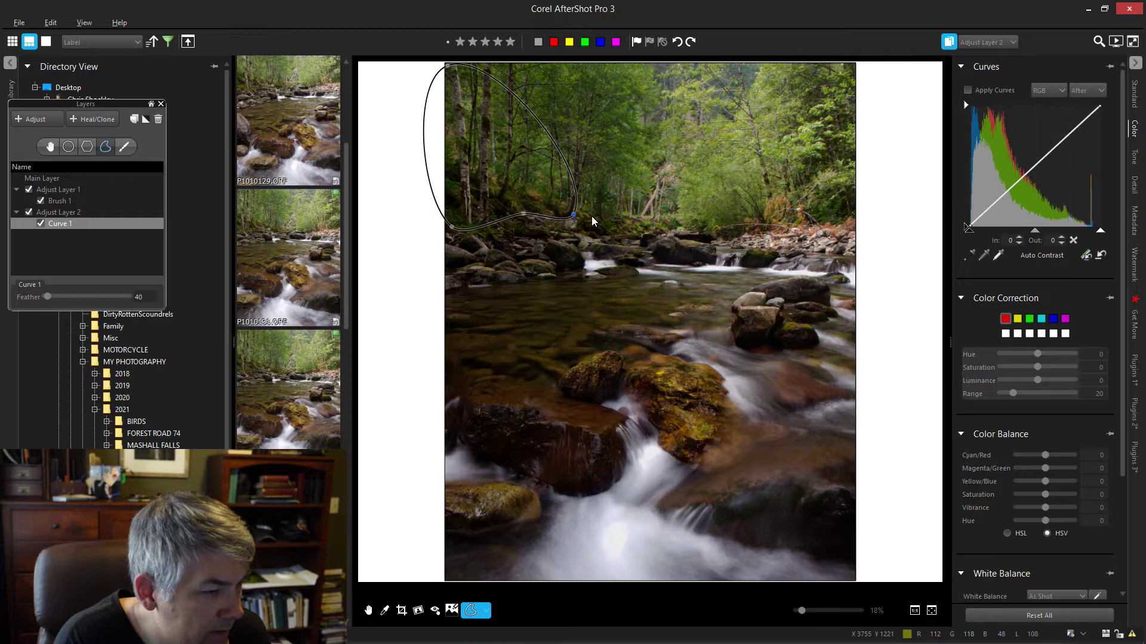
left_click(639, 230)
left_click(698, 224)
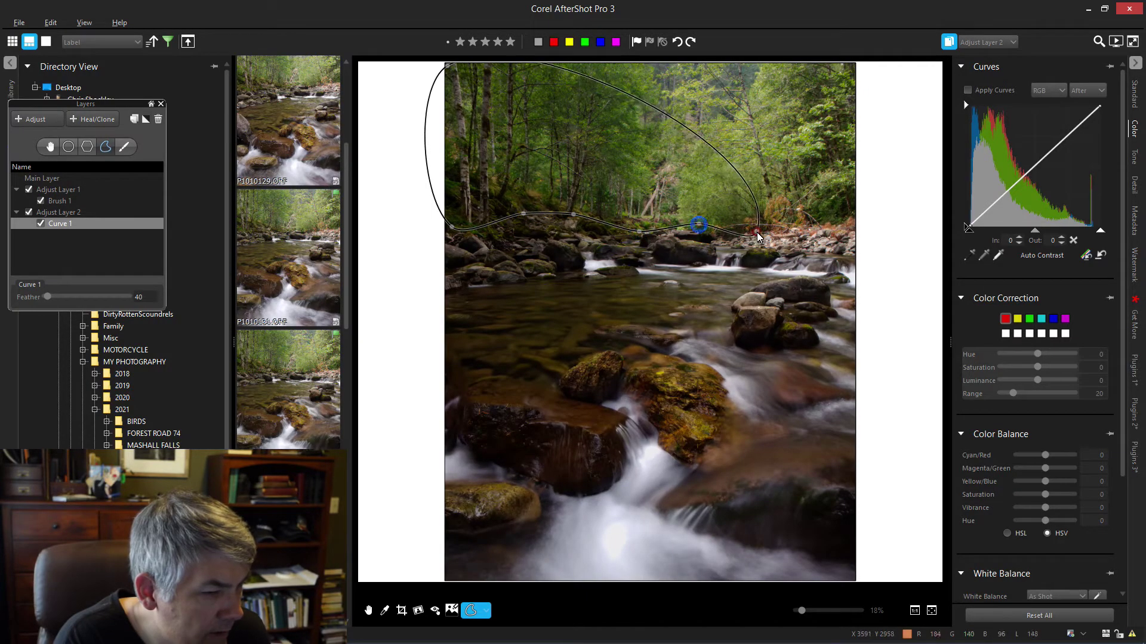
left_click(766, 222)
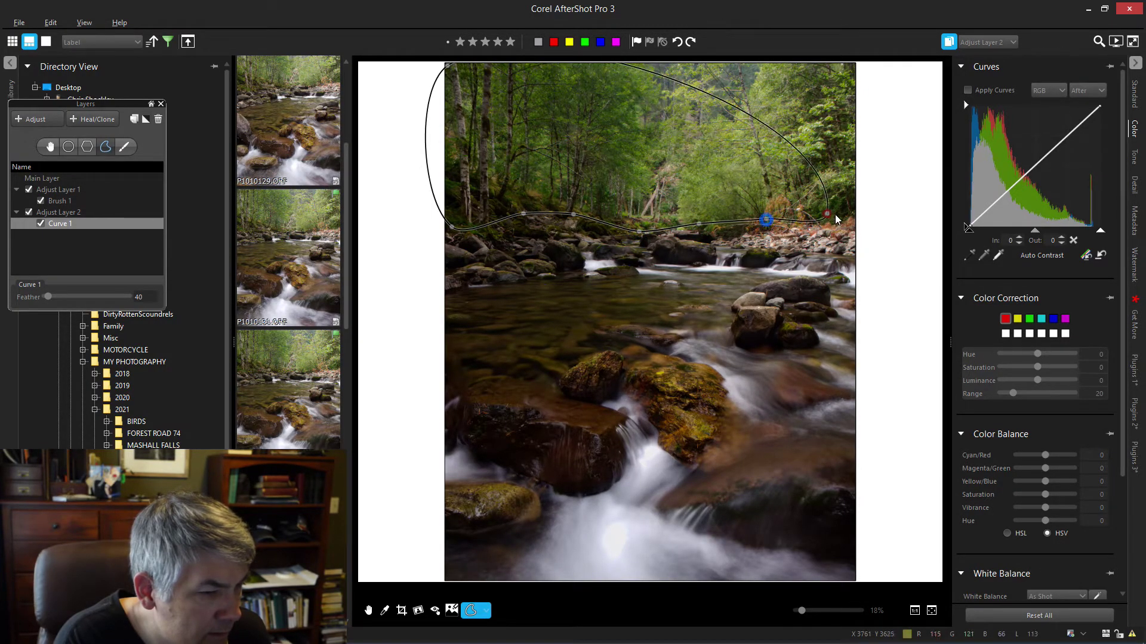
left_click(851, 218)
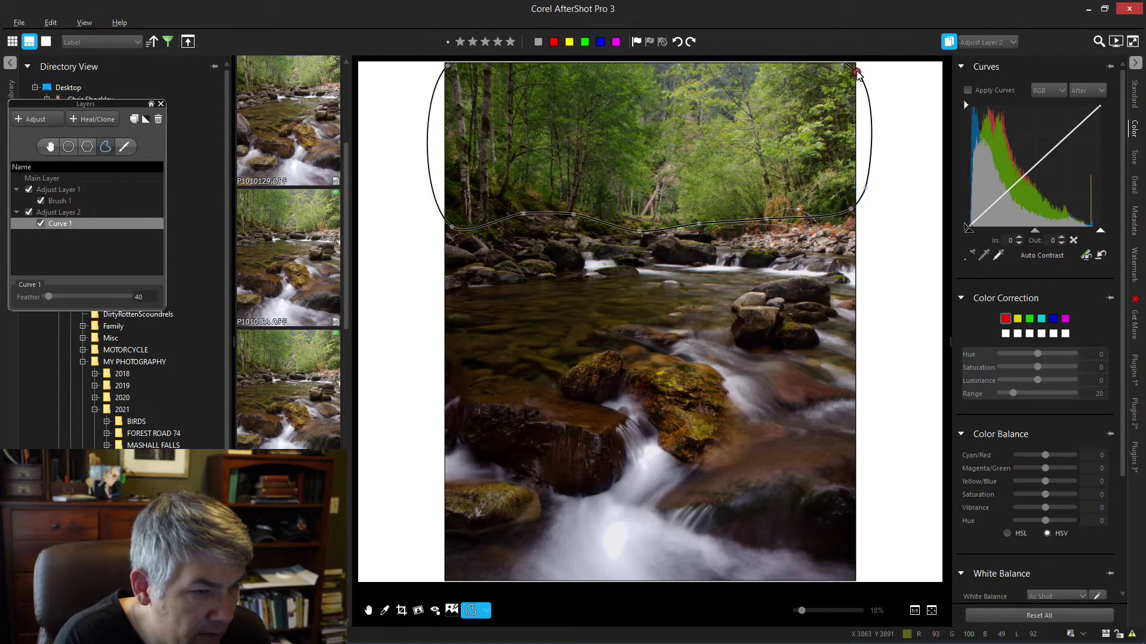
left_click(728, 67)
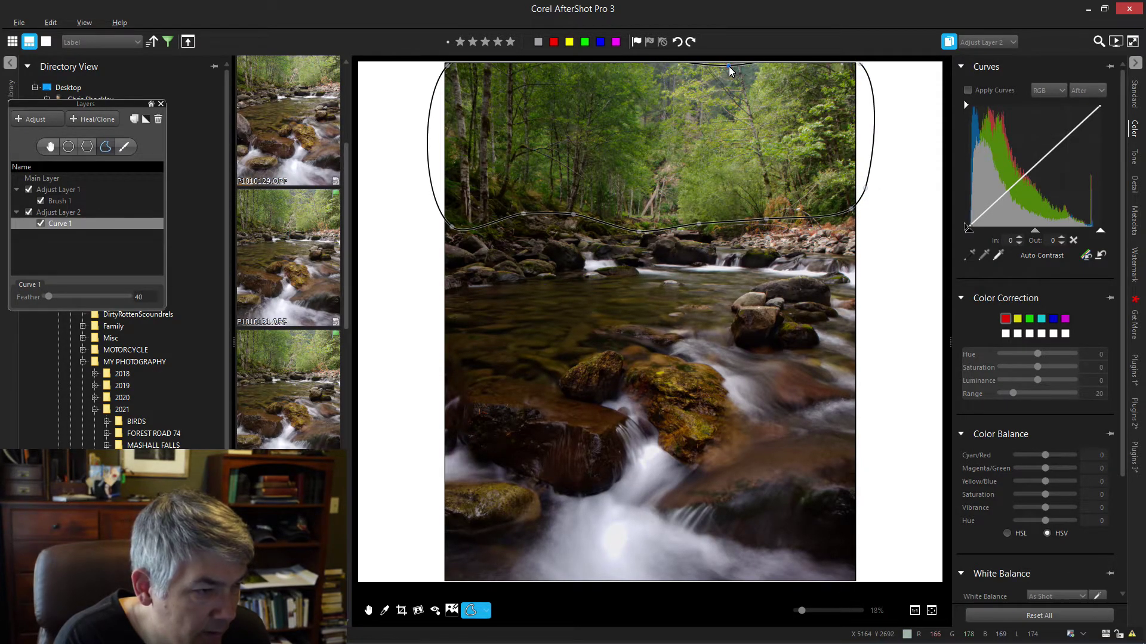
left_click(508, 66)
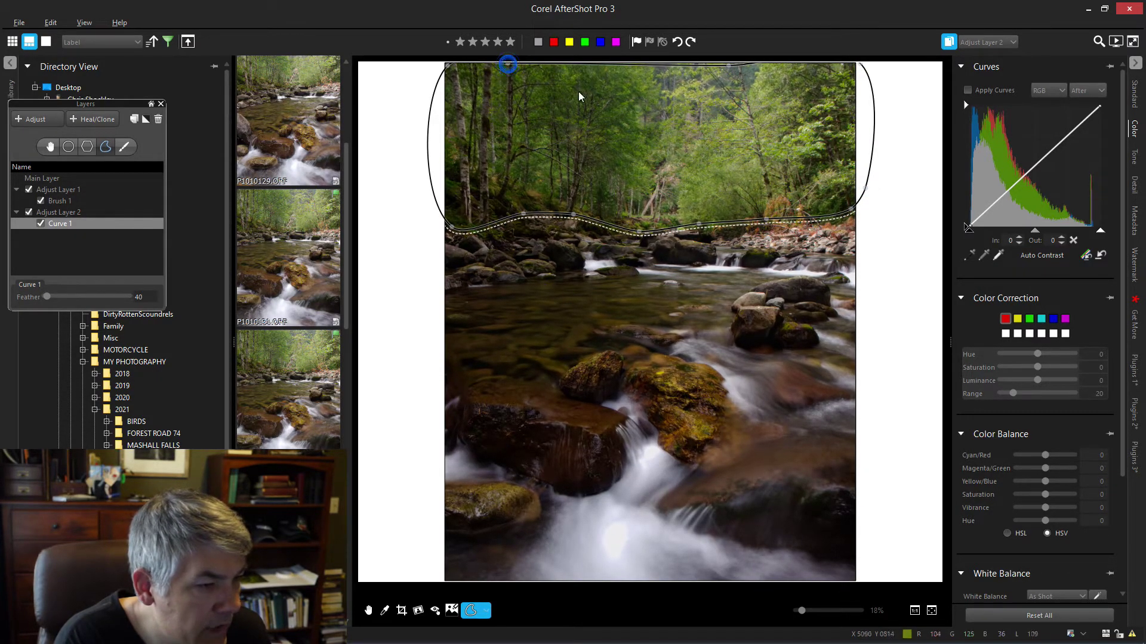
- Raise the forest region's yellow luminance slightly in the Color Equalizer and set its yellow saturation to 19
left_click(1135, 457)
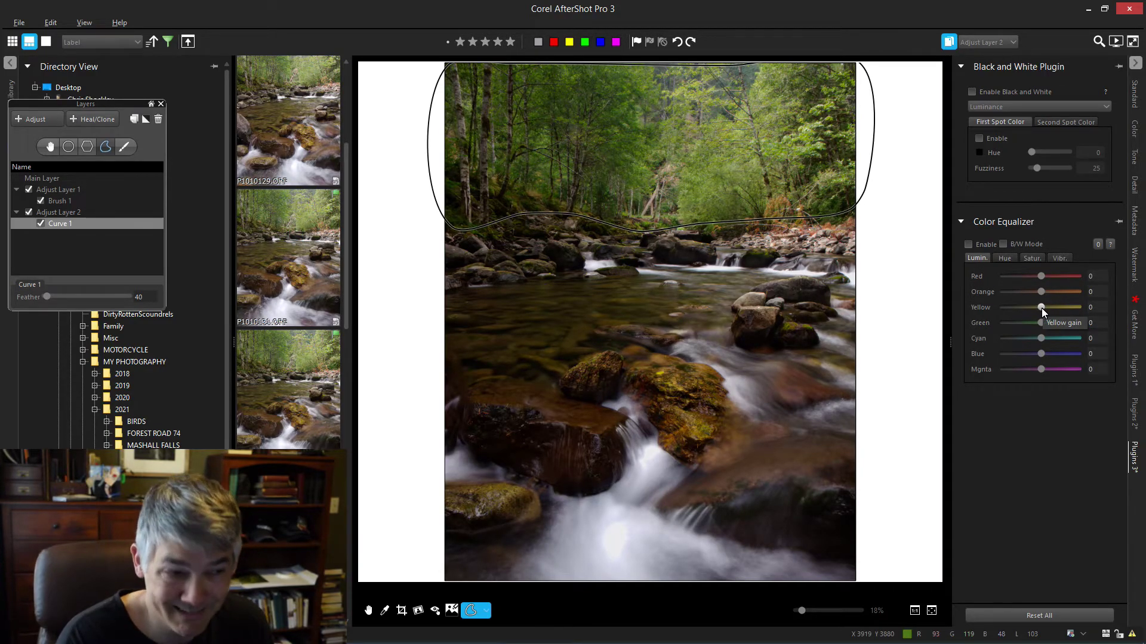
left_click_drag(1040, 307, 1051, 308)
left_click(1032, 259)
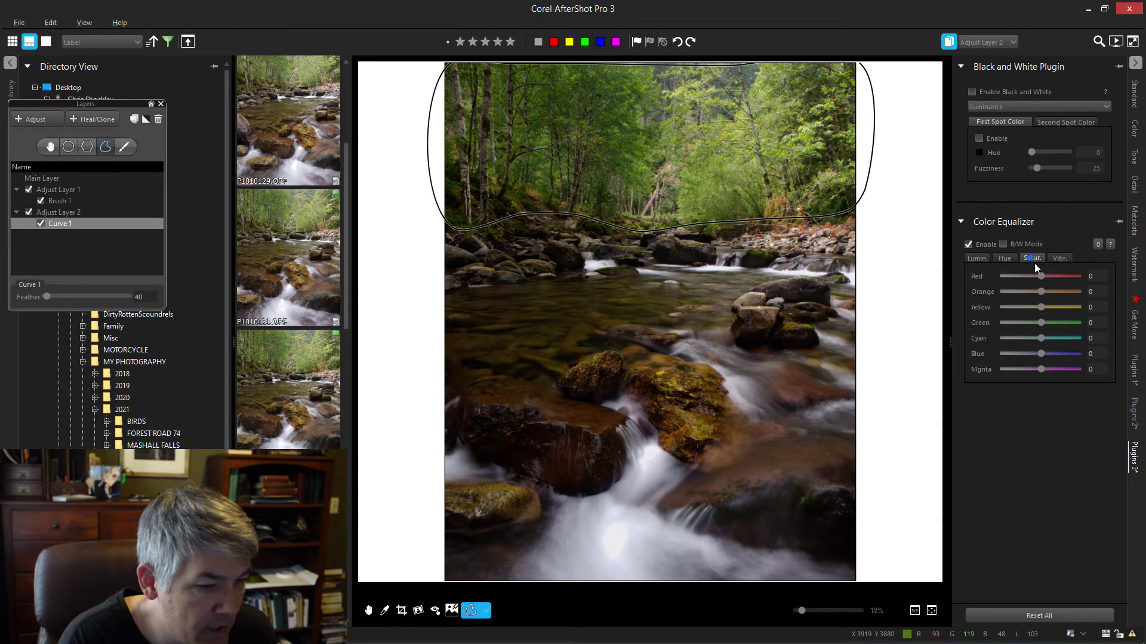
left_click(1041, 308)
left_click_drag(1042, 309, 1049, 309)
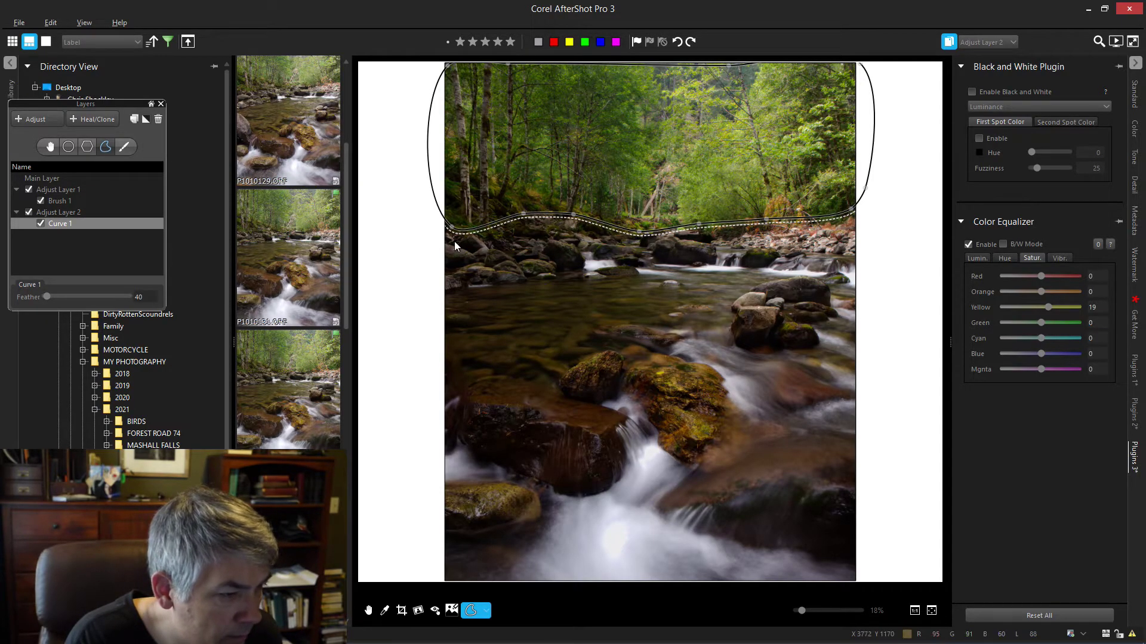
- Compare the photo with the forest's adjustment layer off and on
left_click(33, 216)
left_click(30, 214)
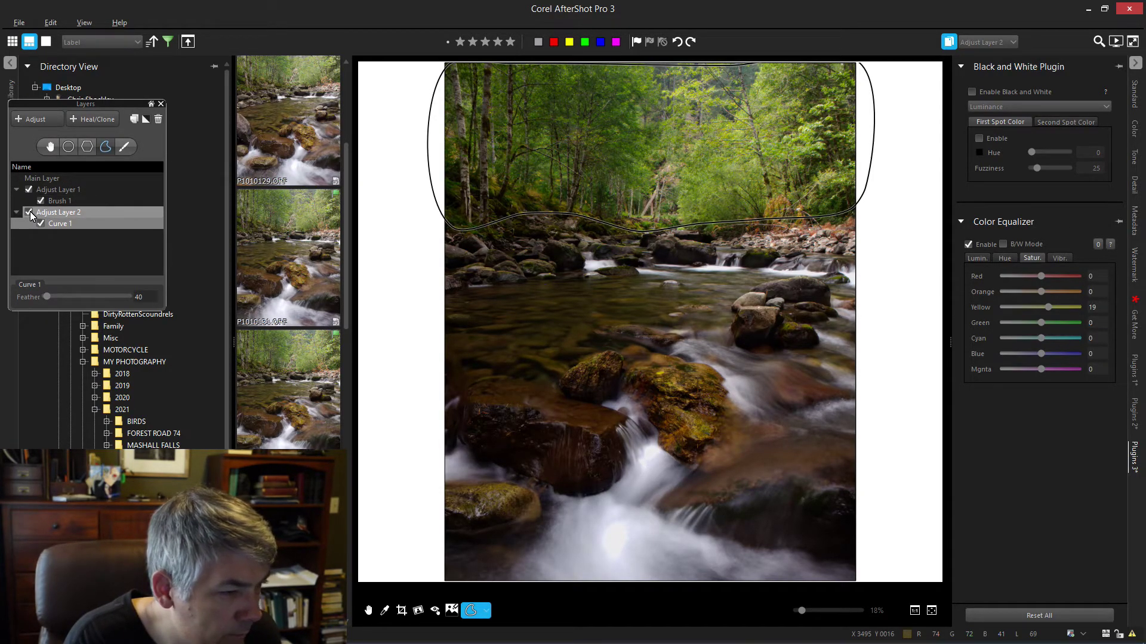
left_click(30, 214)
left_click(30, 214)
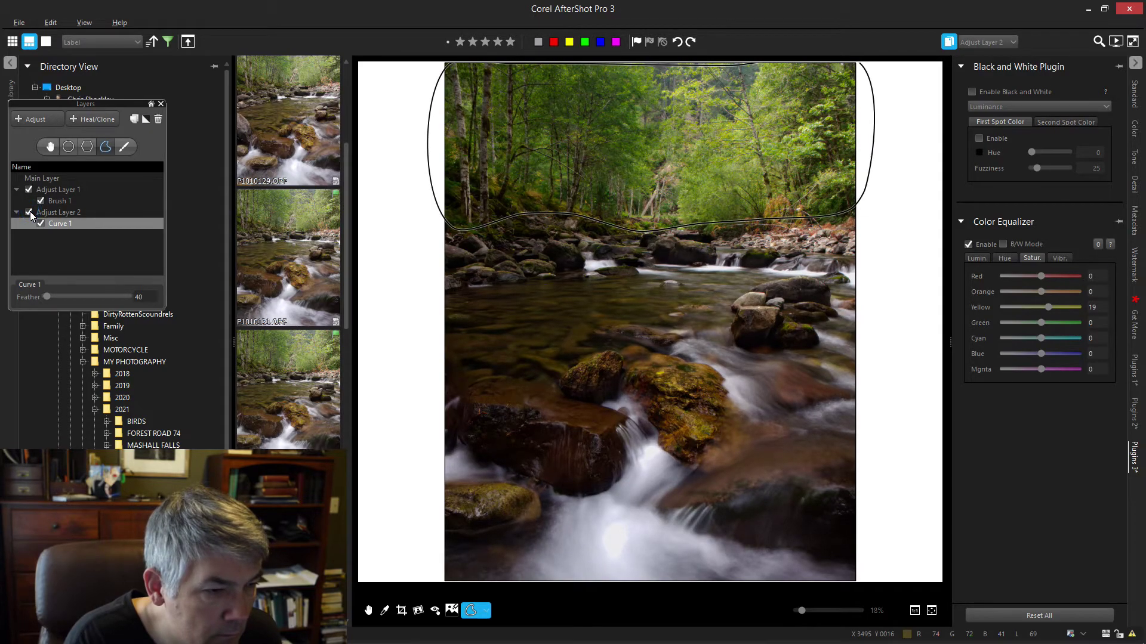
left_click(30, 214)
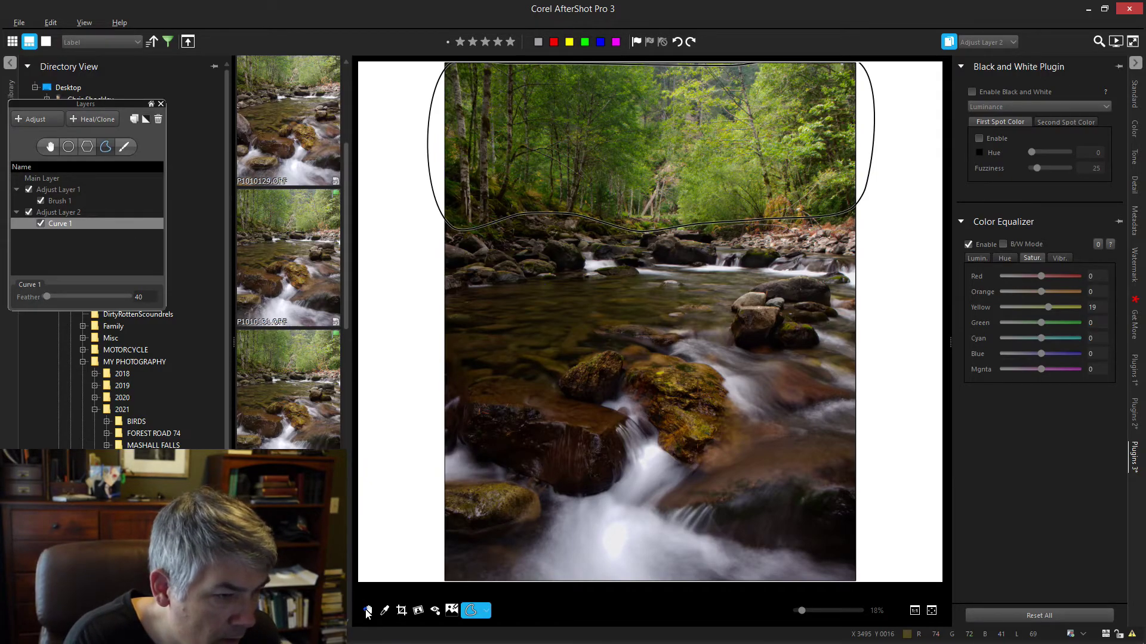
- Shift the forest region's green hue to -89 in the Color Equalizer for an autumn look
left_click(368, 610)
scroll(656, 376, "down", 1)
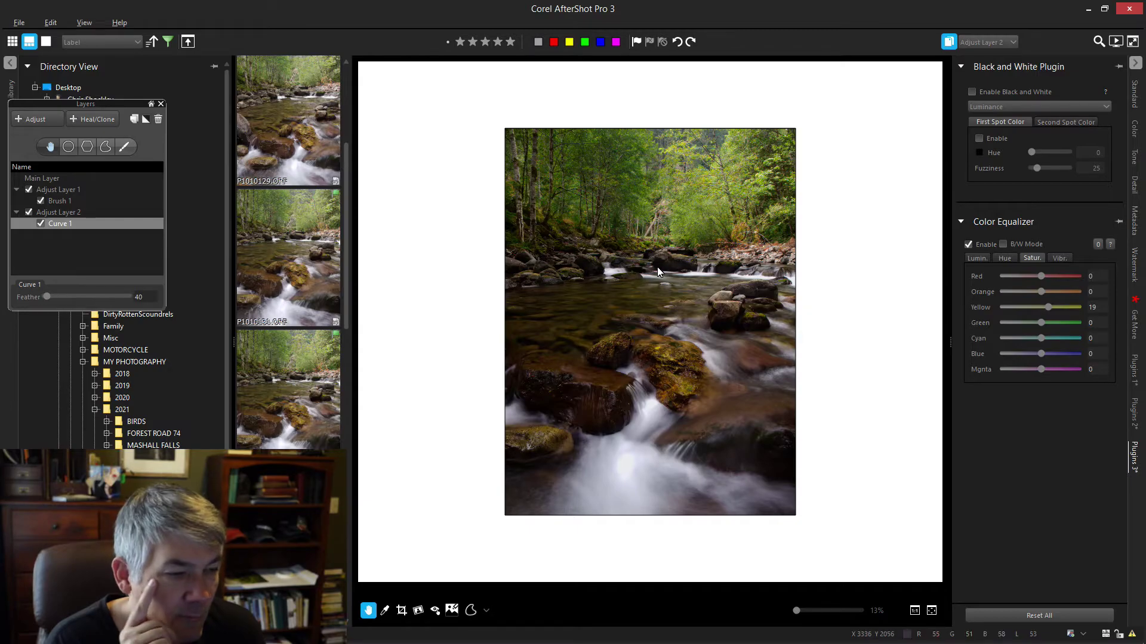
left_click(1004, 260)
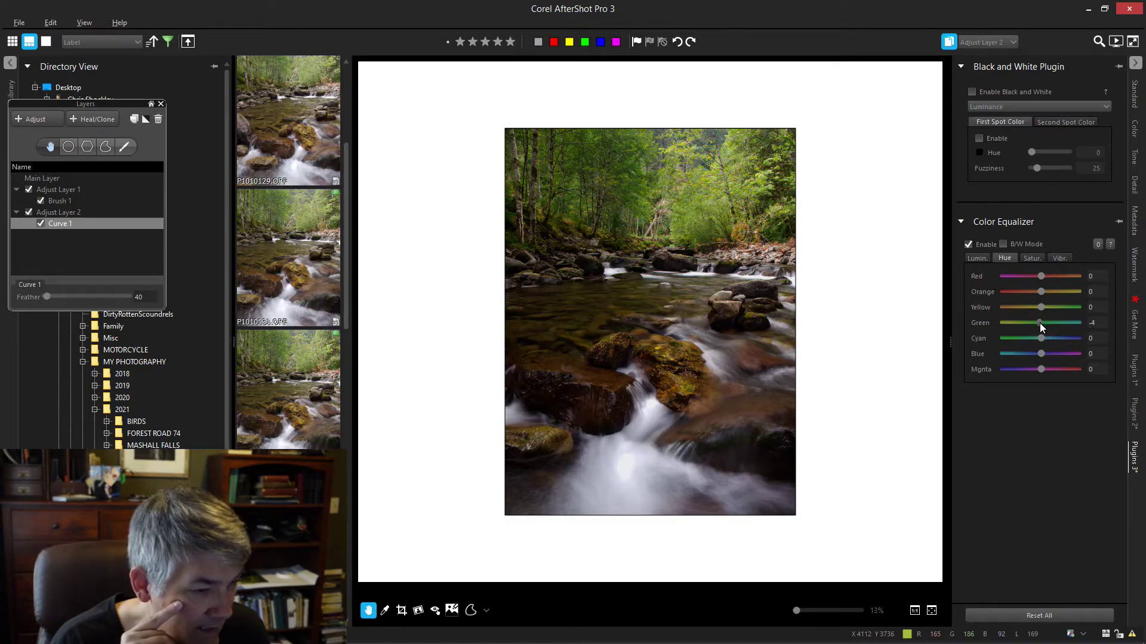
left_click_drag(1026, 324, 1021, 325)
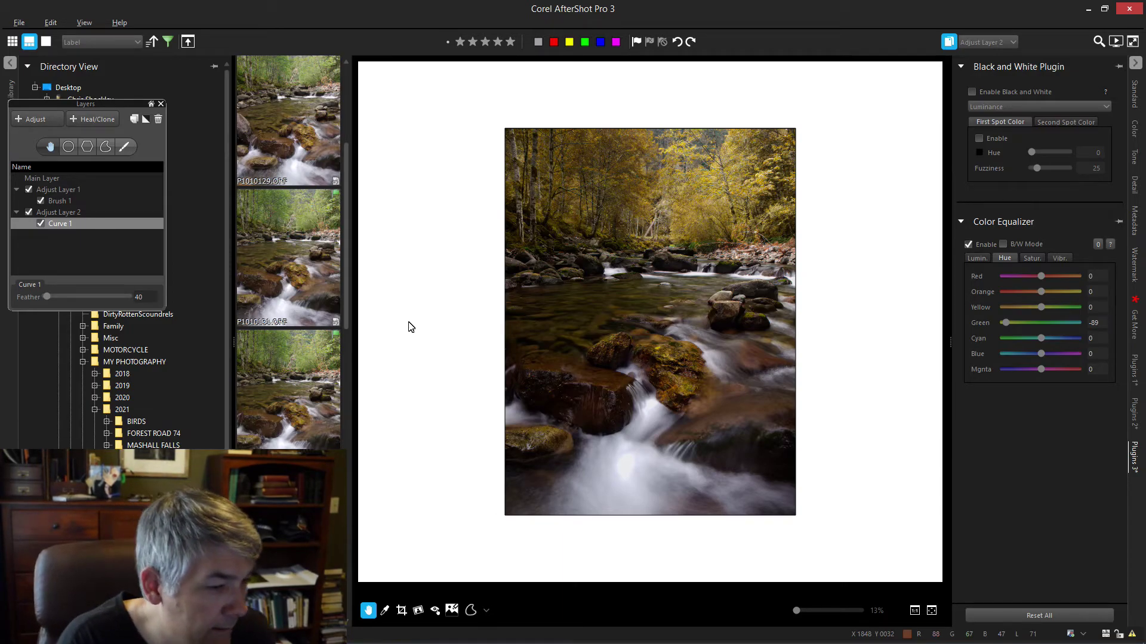
- Reshape the lower edge of the forest's curve region to follow the far bank, including its right end
left_click(932, 611)
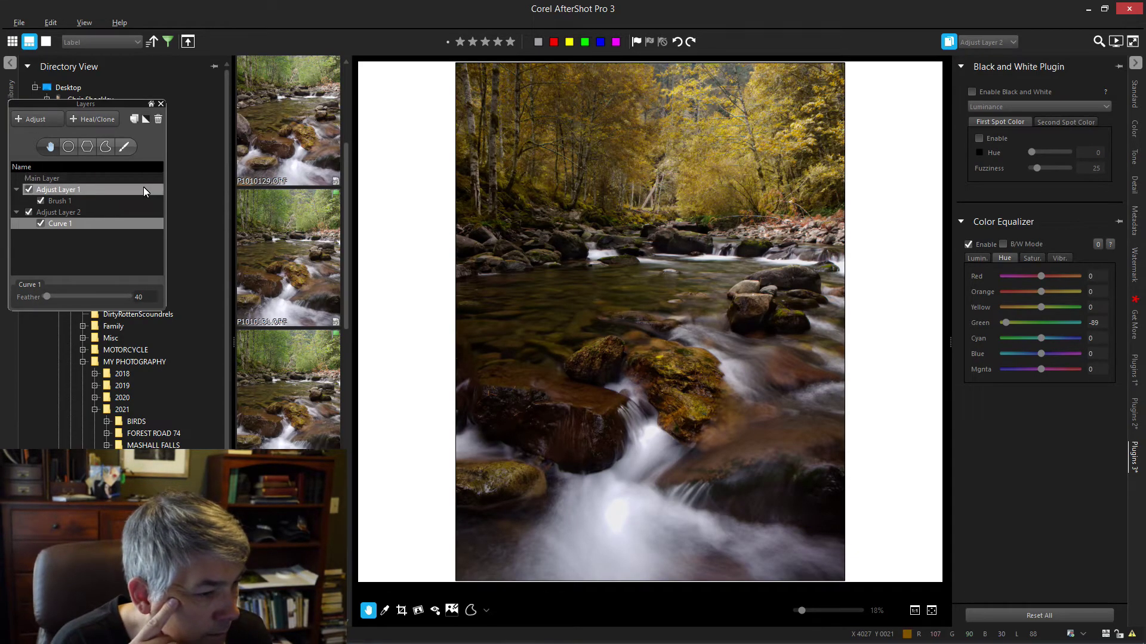
left_click(126, 147)
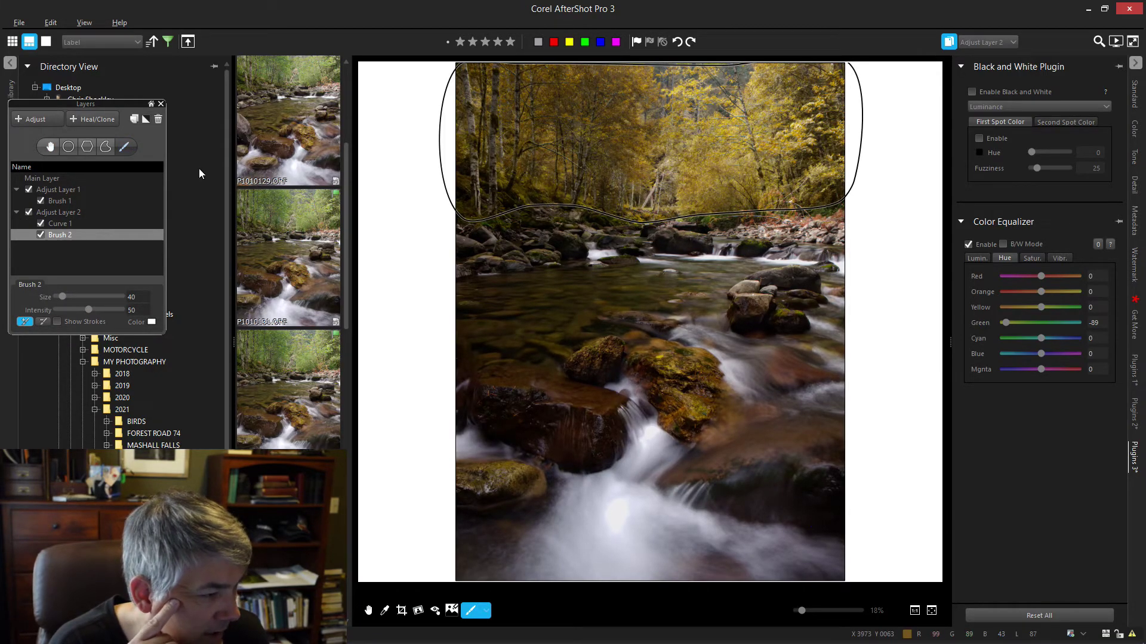
left_click(105, 147)
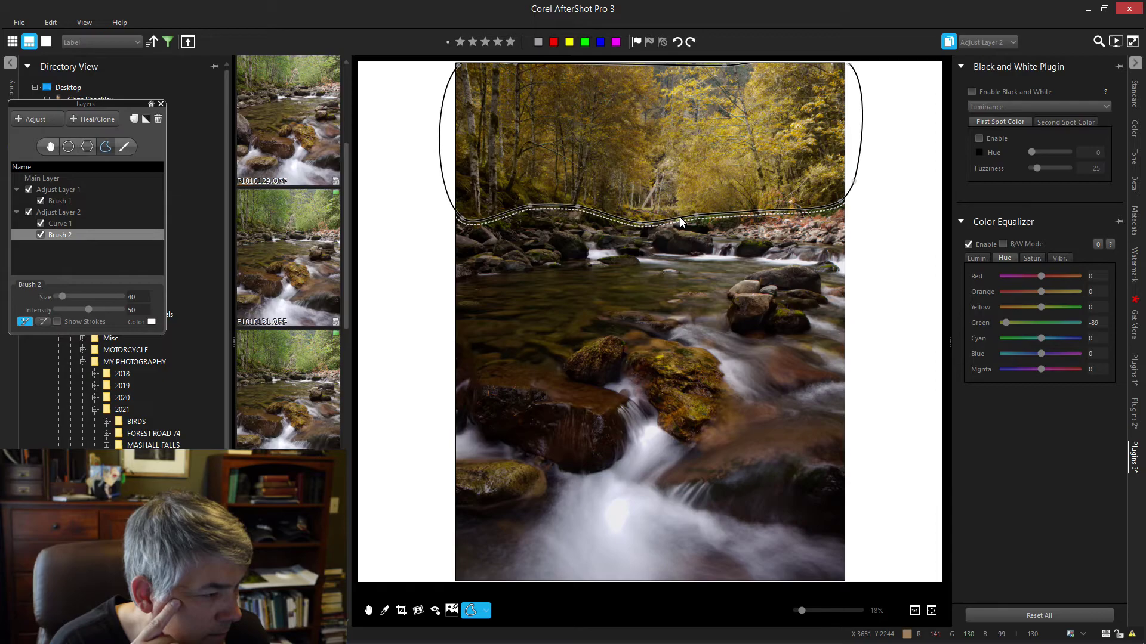
left_click(63, 224)
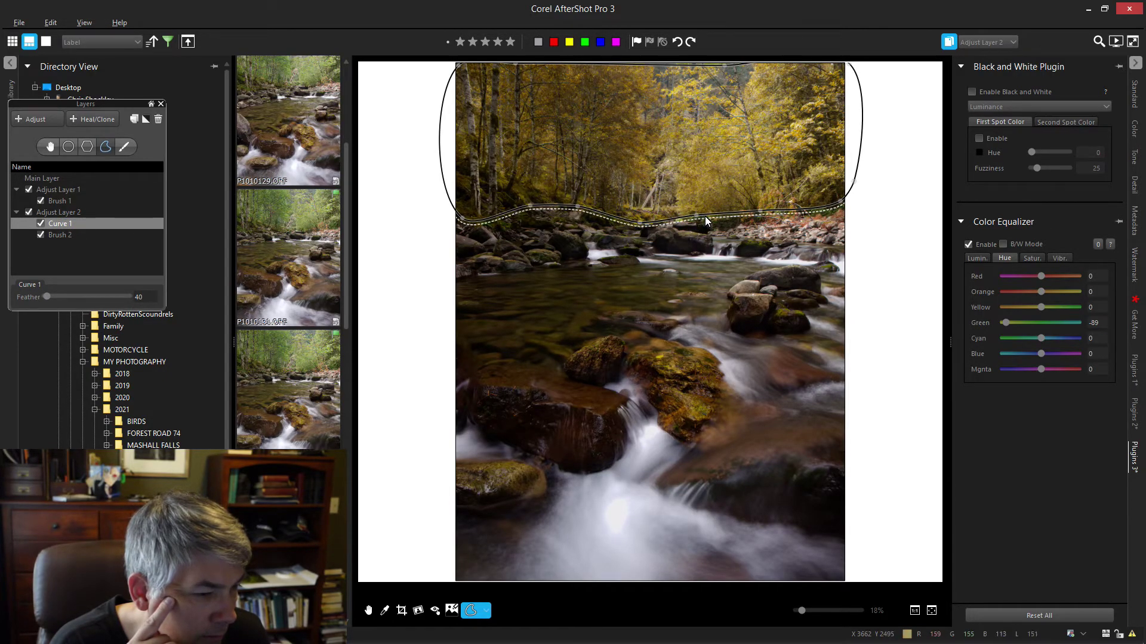
left_click_drag(696, 216, 710, 222)
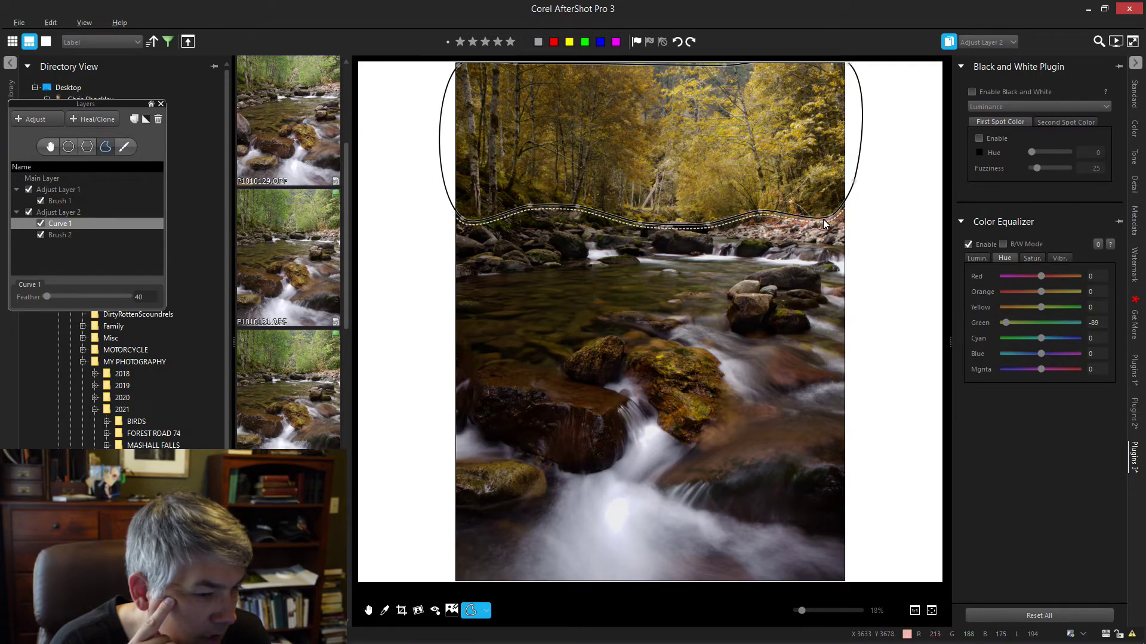
left_click(831, 214)
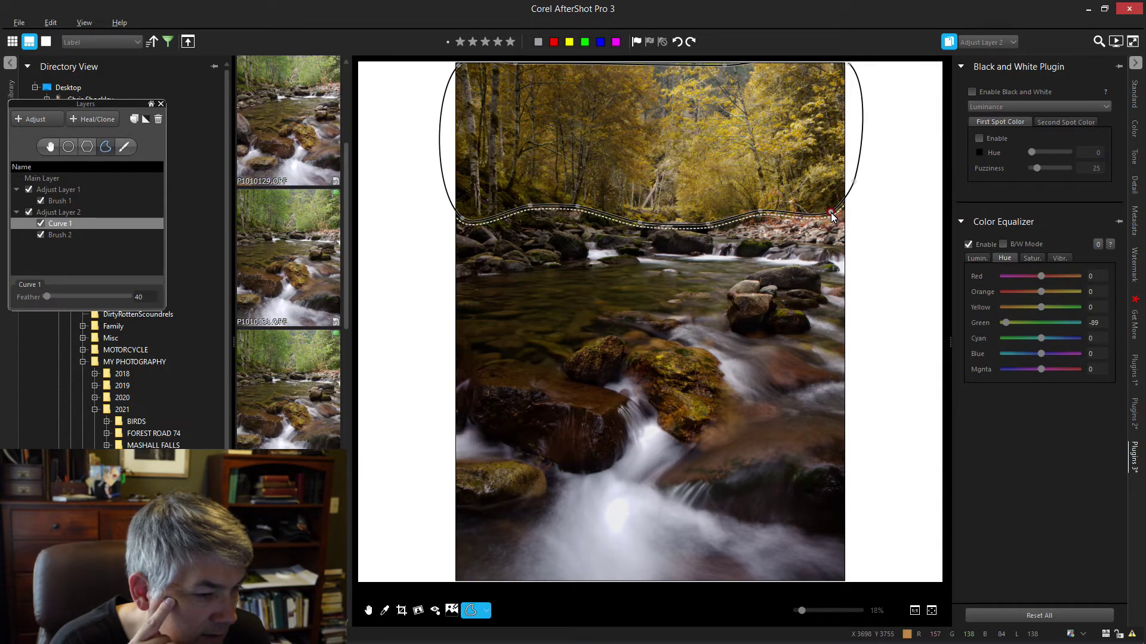
left_click_drag(833, 216, 834, 213)
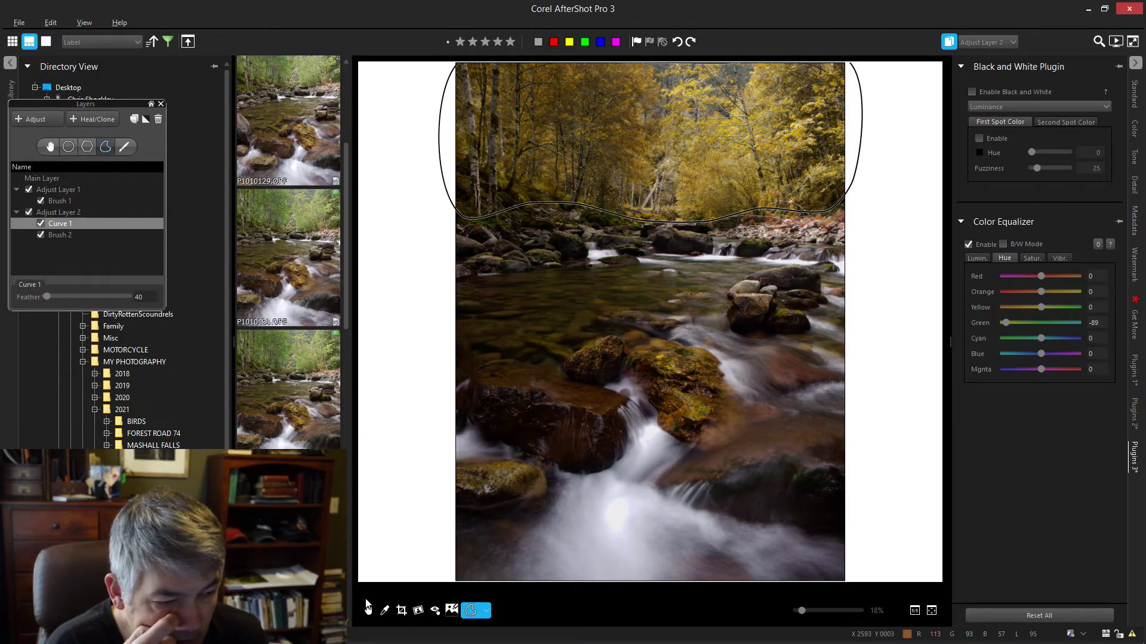
left_click(370, 611)
scroll(665, 401, "down", 2)
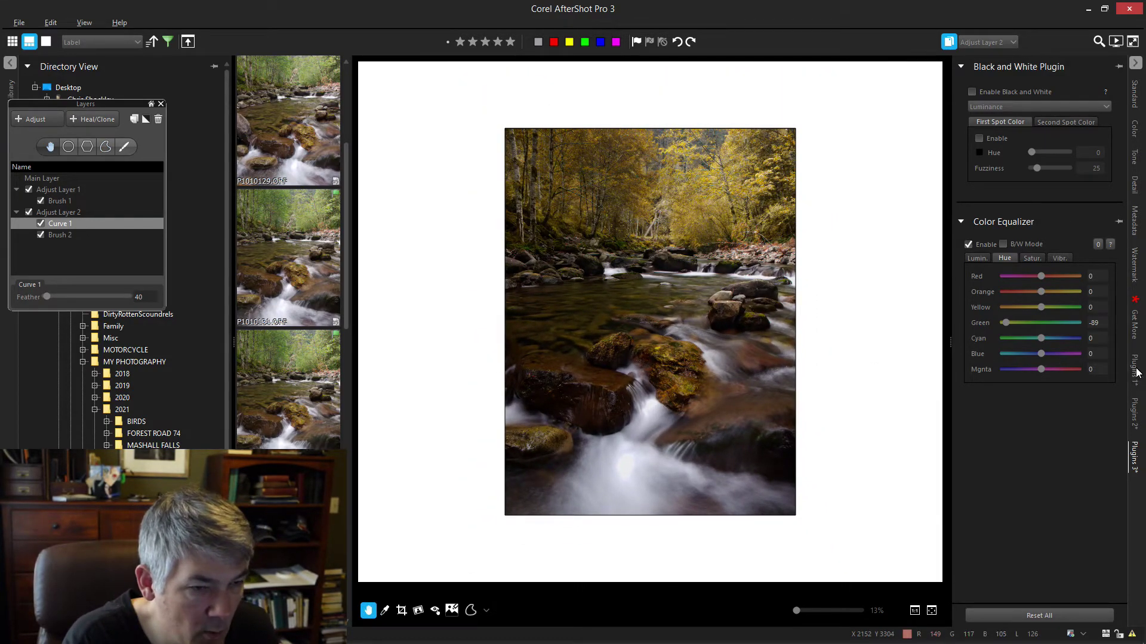
- Enable Vigne vignetting on the main layer with size 32 and transition 71
left_click(52, 178)
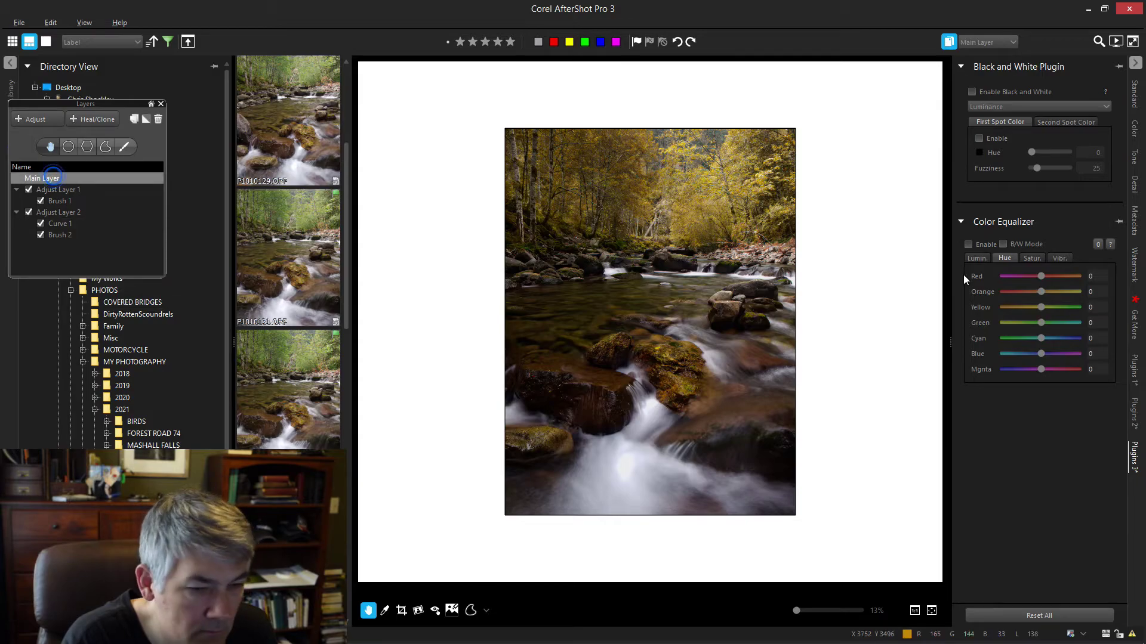
left_click(1137, 373)
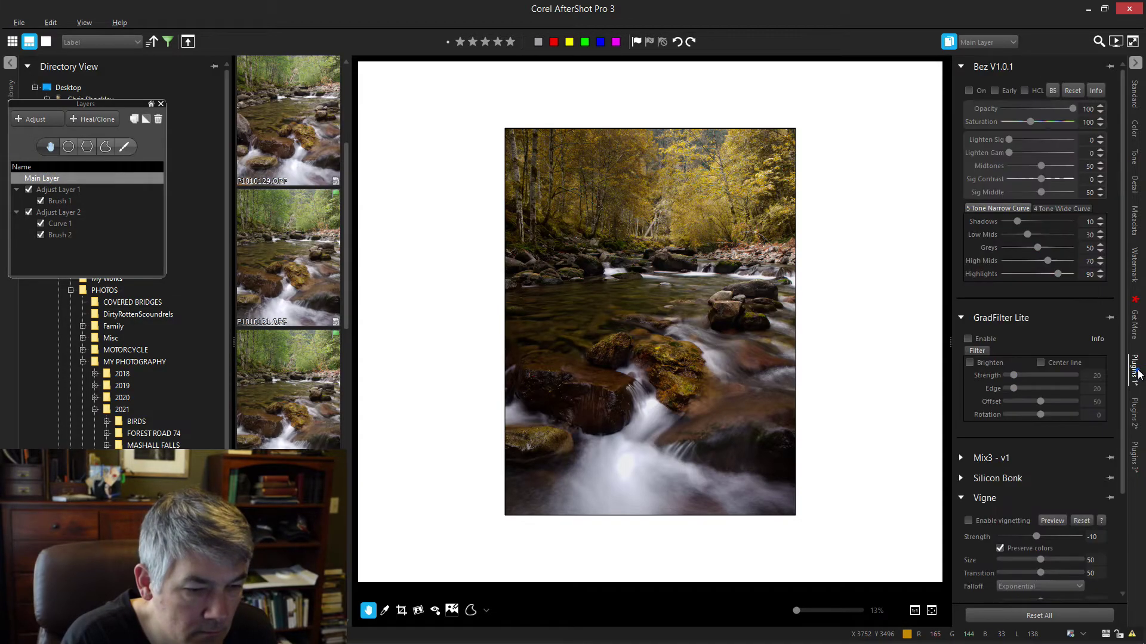
left_click(968, 521)
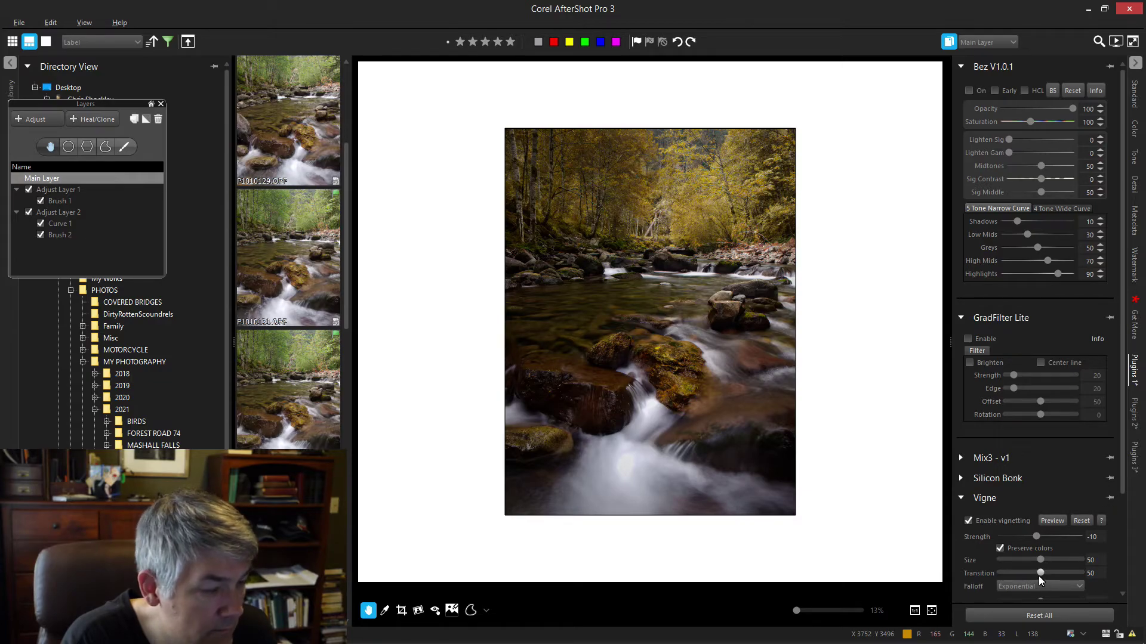
left_click_drag(1039, 574, 1052, 573)
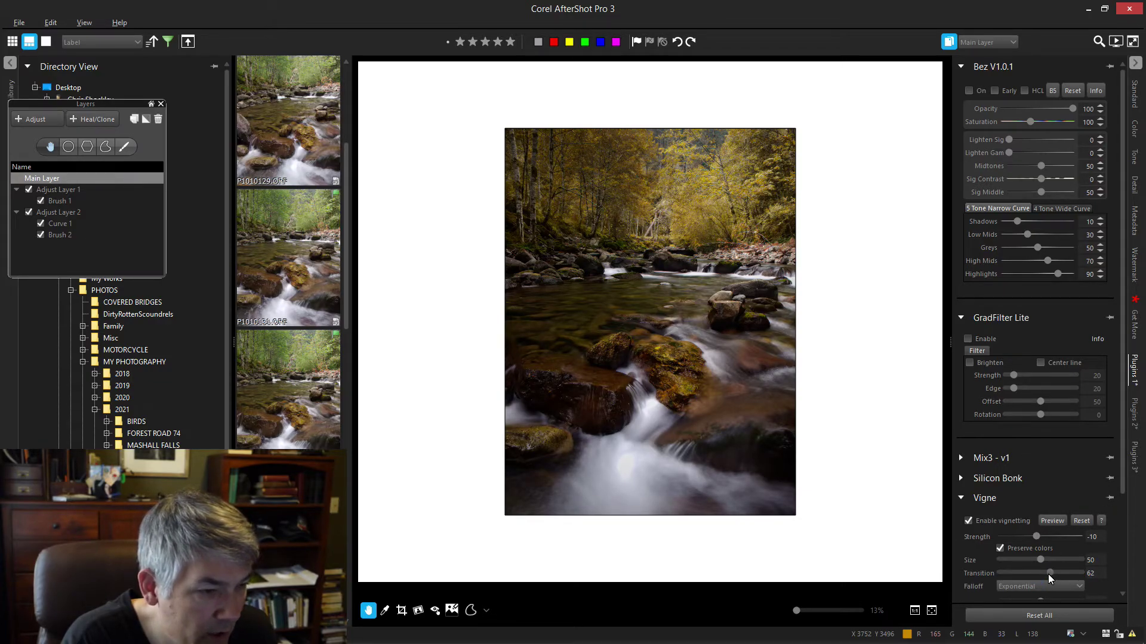
left_click_drag(1037, 562, 1026, 560)
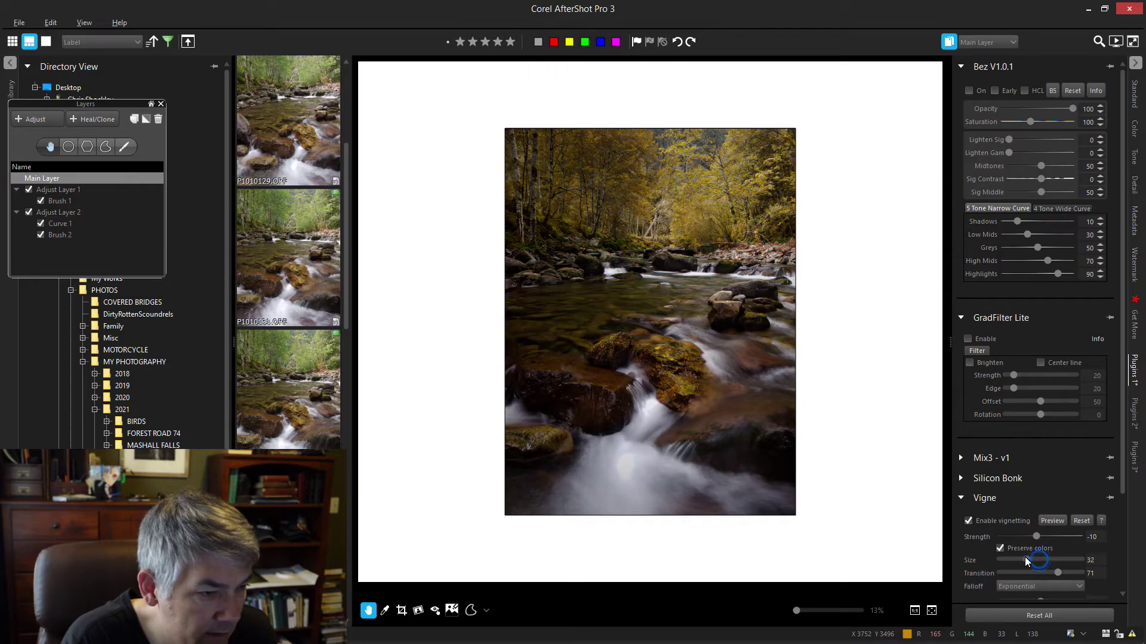
- Refine the vignette with ratio 71, strength -9 and transition 83
left_click_drag(1125, 483, 1137, 587)
mouse_move(1040, 482)
left_mouse_down()
mouse_move(1019, 485)
mouse_move(1060, 493)
left_mouse_up()
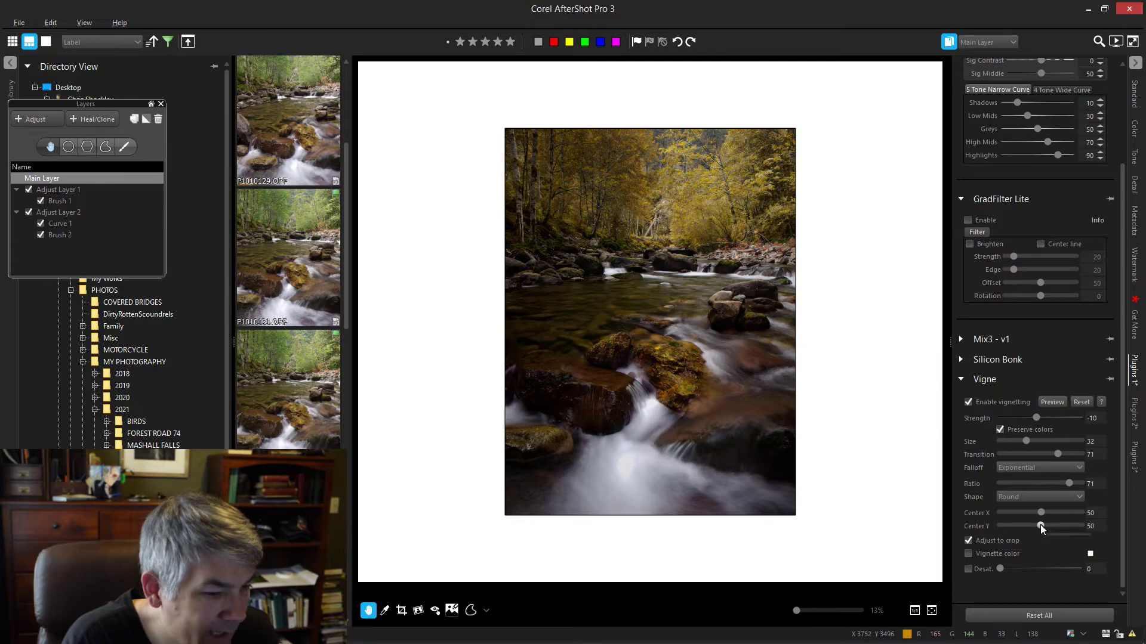
left_click_drag(1034, 418, 1034, 417)
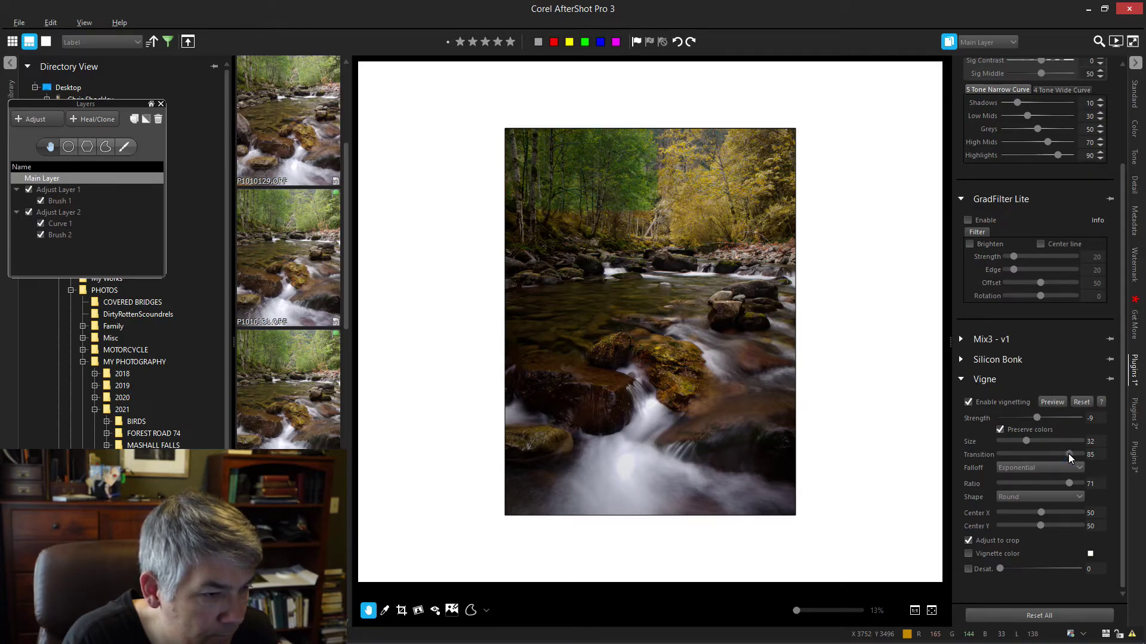
left_click_drag(1068, 454, 1065, 453)
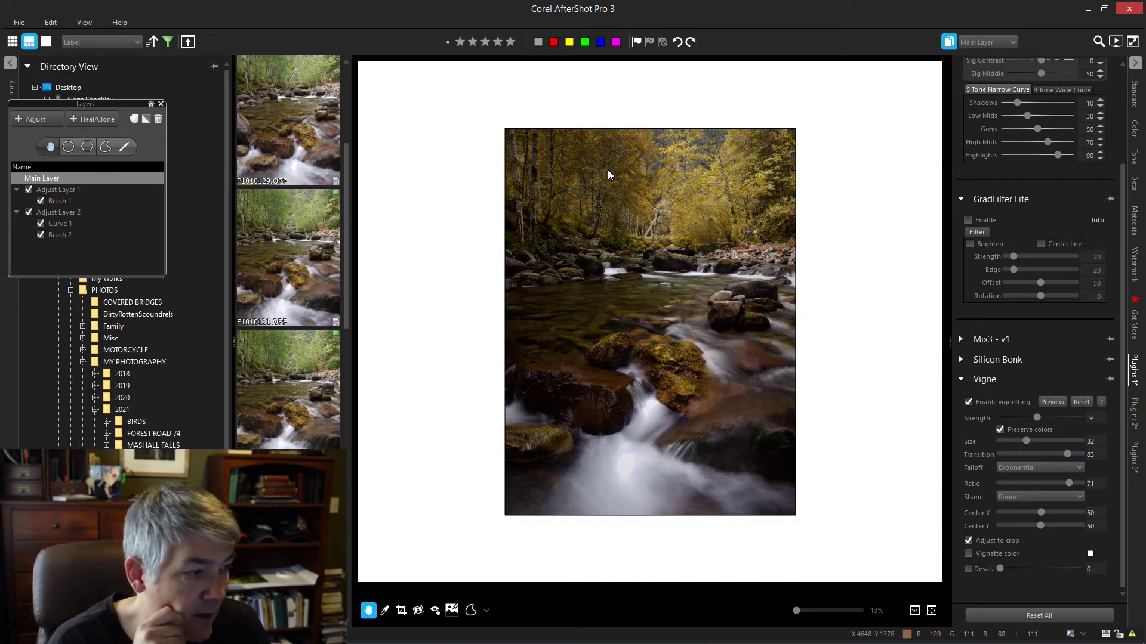
- Add a third adjustment layer with a curve region enclosing the dark trees in the photo's upper left, down to the bank
left_click(38, 120)
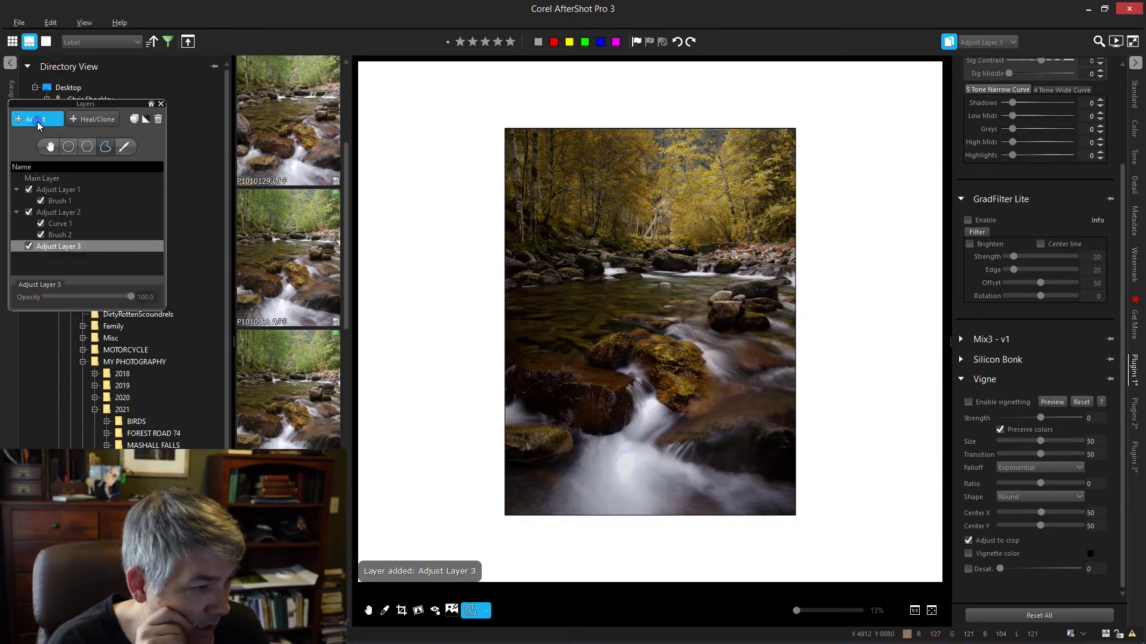
left_click(107, 148)
left_click(634, 128)
left_click(648, 208)
left_click(639, 133)
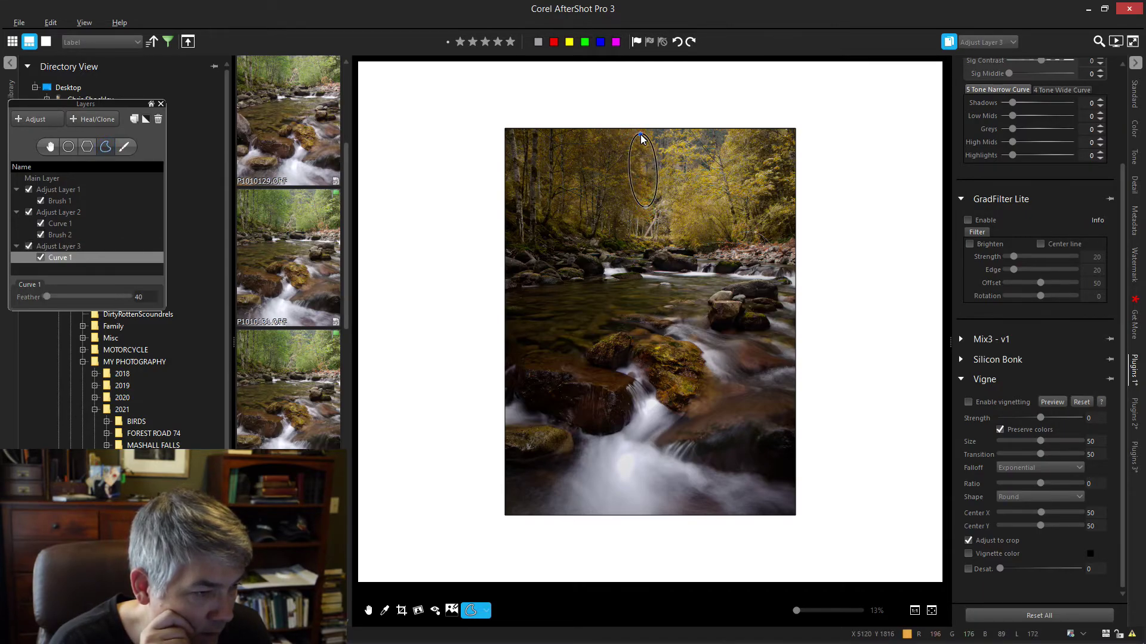
left_click(498, 129)
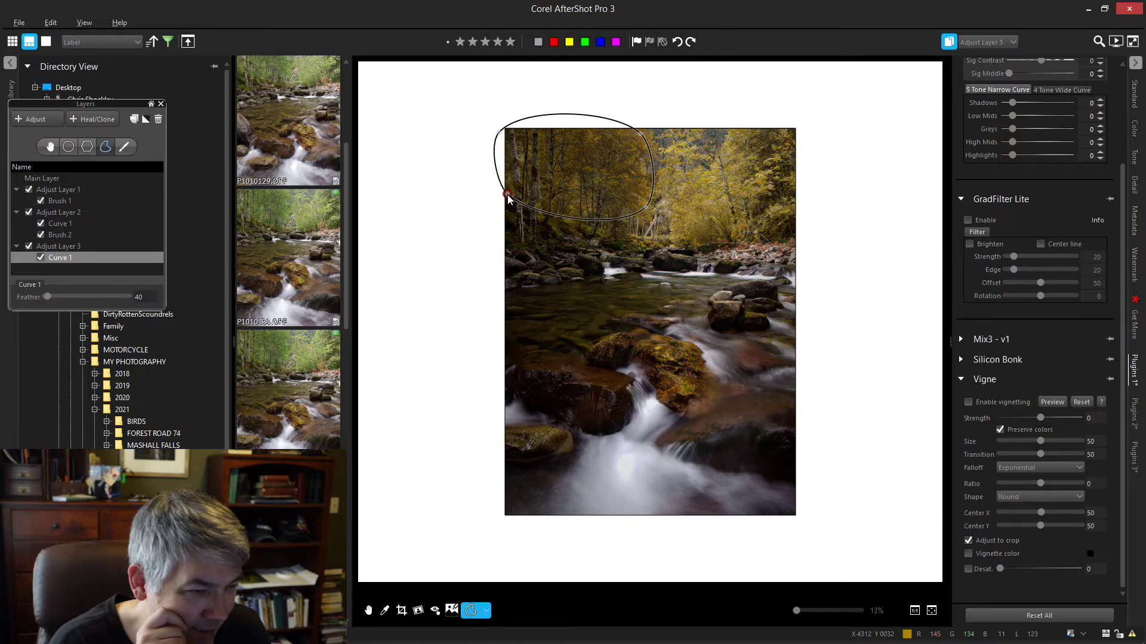
left_click(503, 196)
left_click(607, 230)
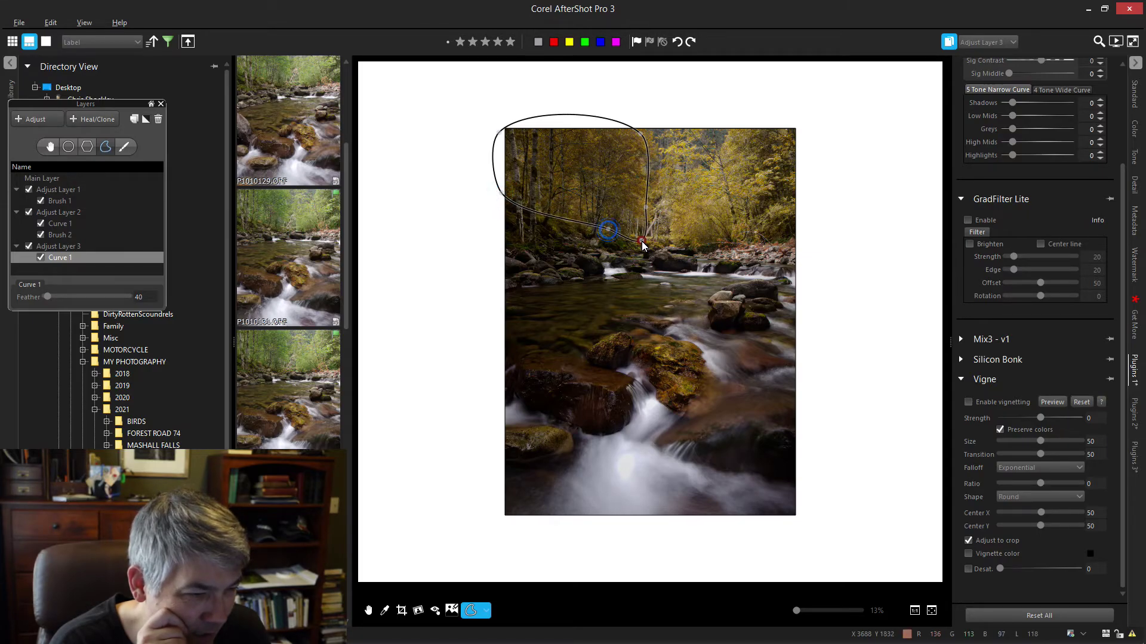
left_click(638, 245)
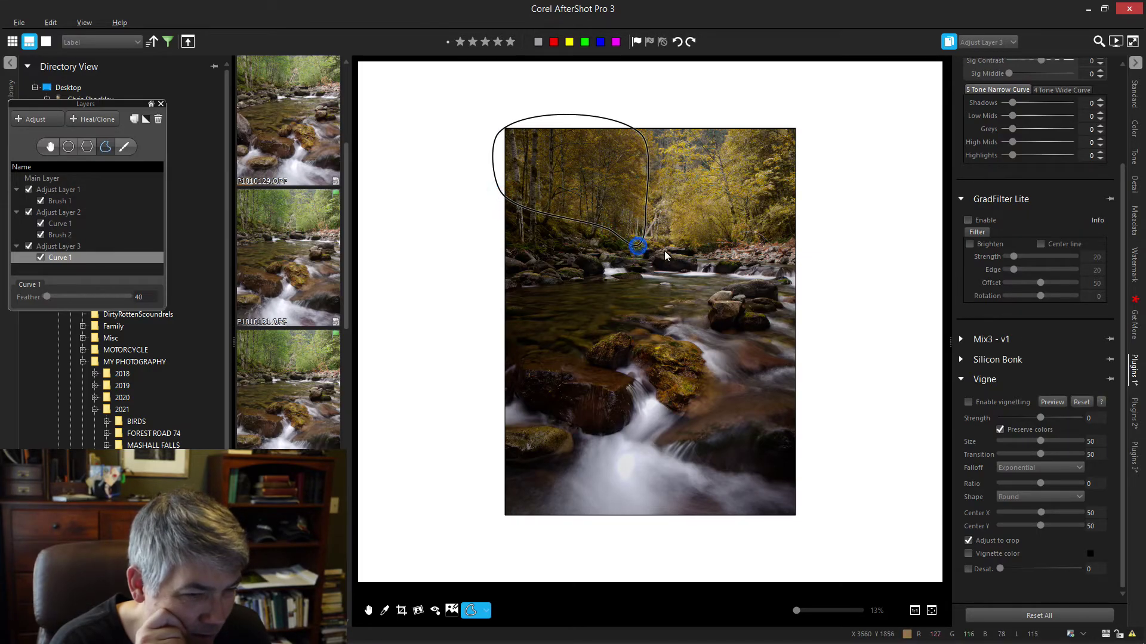
- Try lowering the Curves white point for the upper-left trees and set the region's exposure to 0.14
left_click(1135, 134)
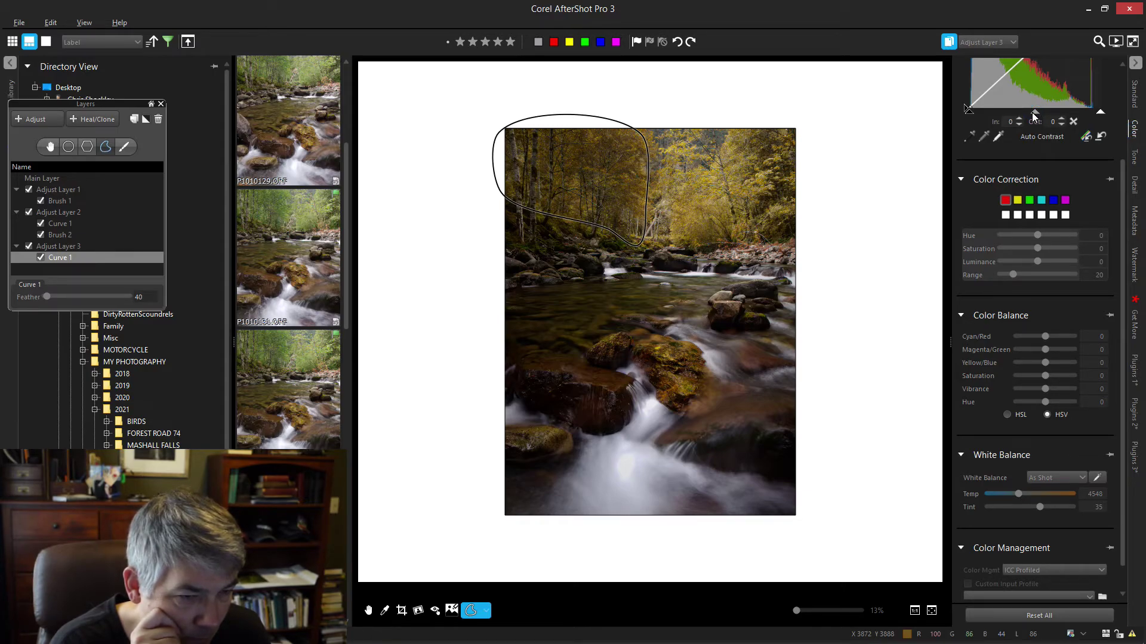
left_click_drag(1101, 115, 1095, 114)
left_click(1134, 96)
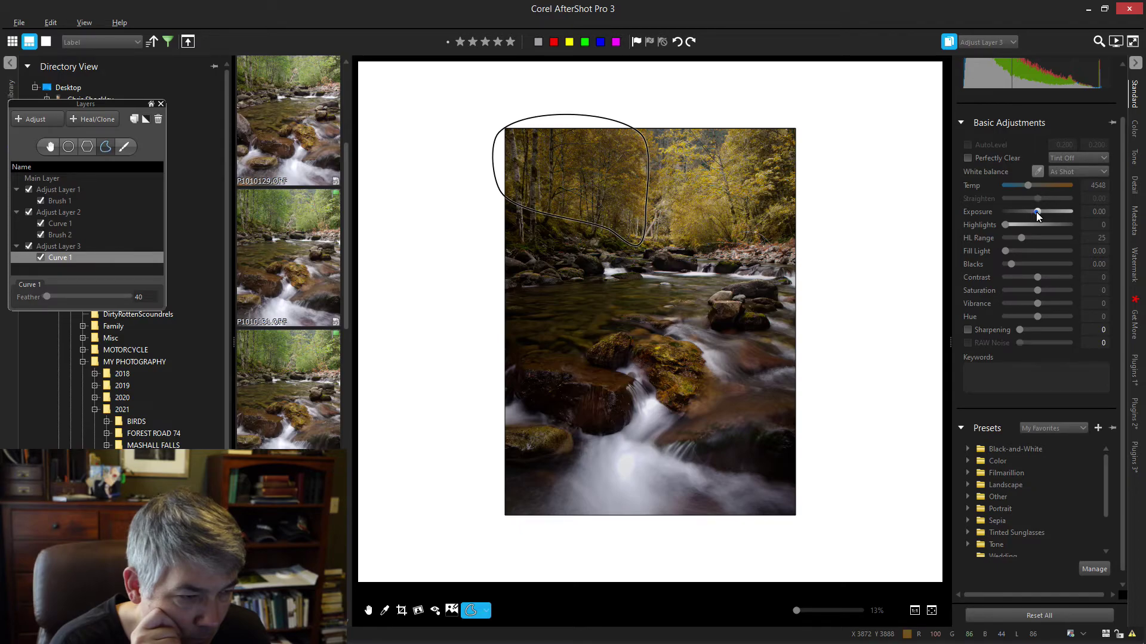
left_click_drag(1036, 213, 1035, 213)
left_click_drag(1035, 213, 1037, 212)
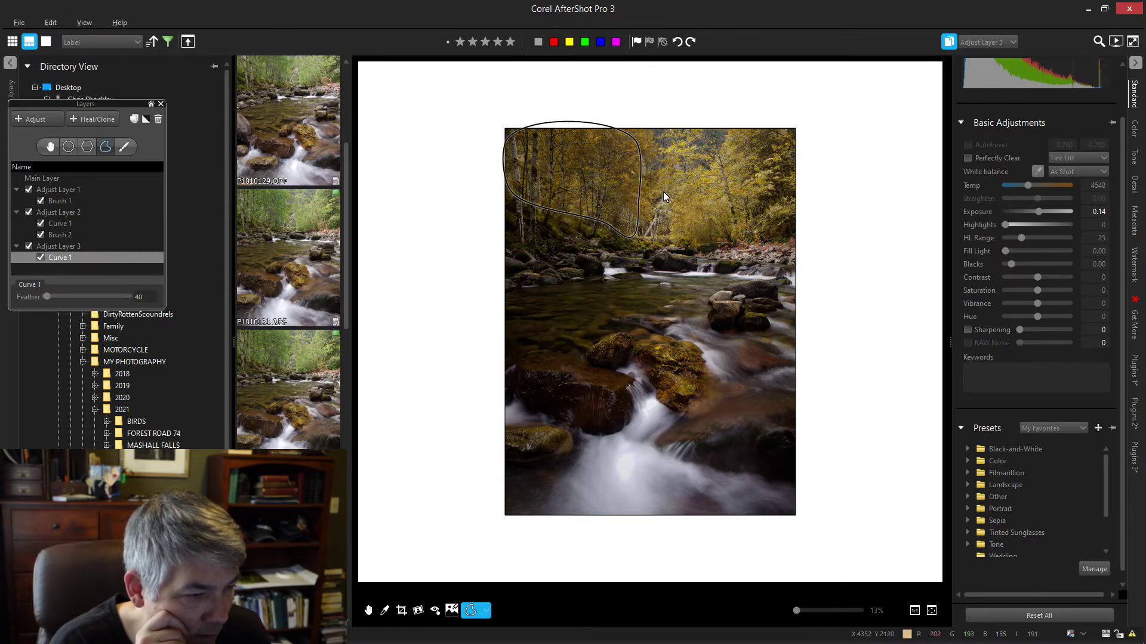
- Widen the feather of the upper-left tree region to 328 and view the result without the region outline
scroll(642, 197, "up", 5)
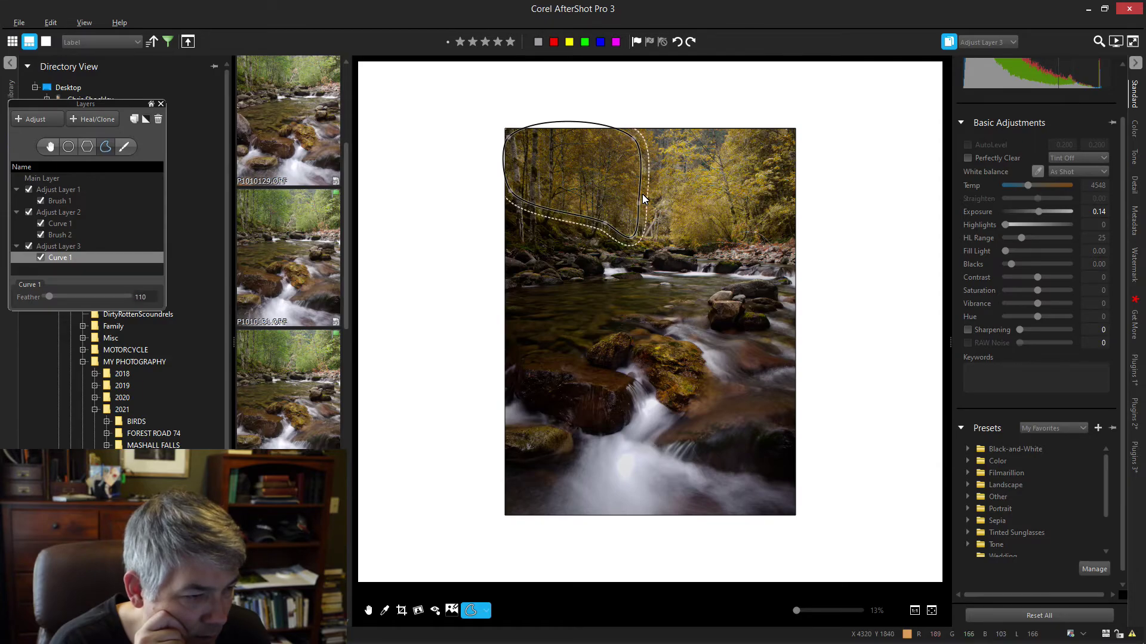
scroll(642, 194, "up", 4)
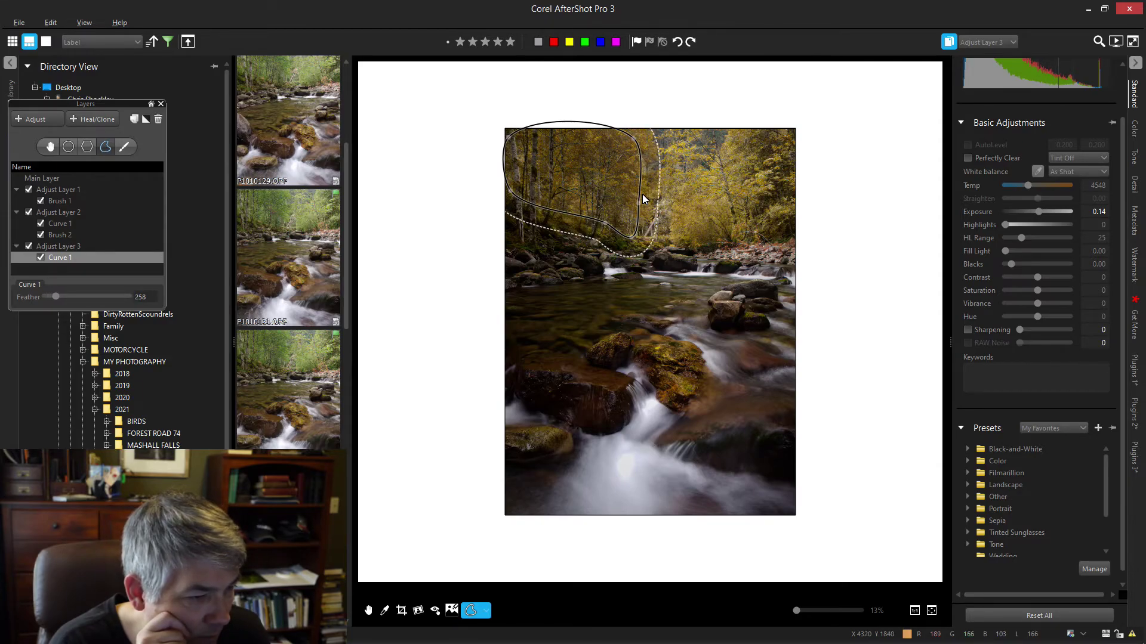
scroll(642, 195, "up", 1)
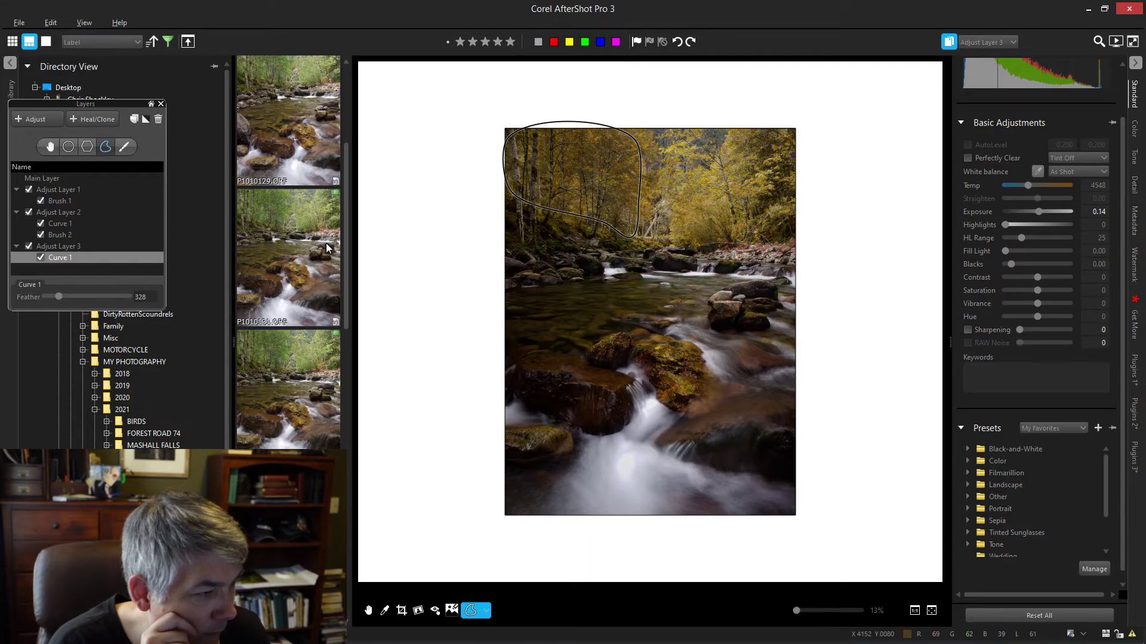
left_click(368, 610)
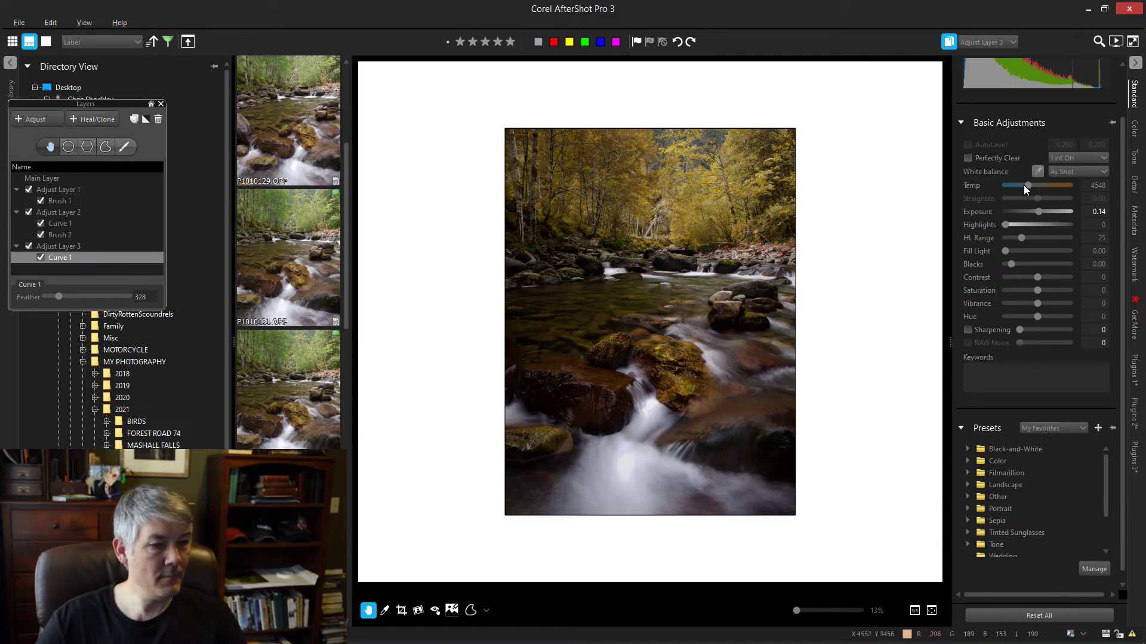
left_click(1039, 212)
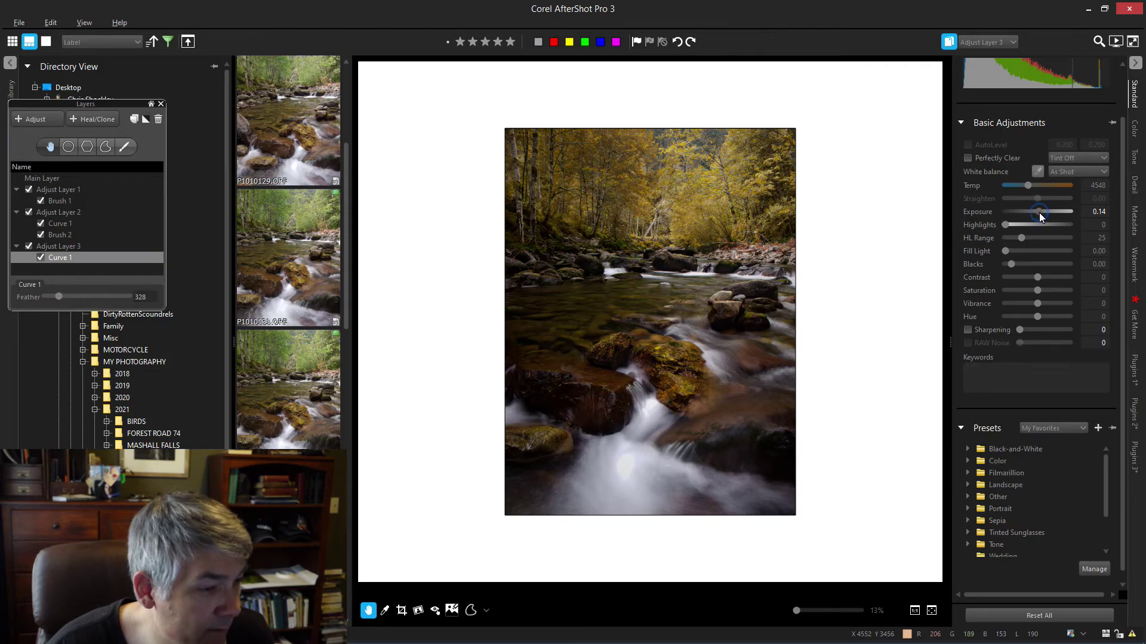
- Set the exposure of the upper-left tree region to 0.53 and compare the photo with and without the third adjustment layer
left_click_drag(1040, 213, 1040, 213)
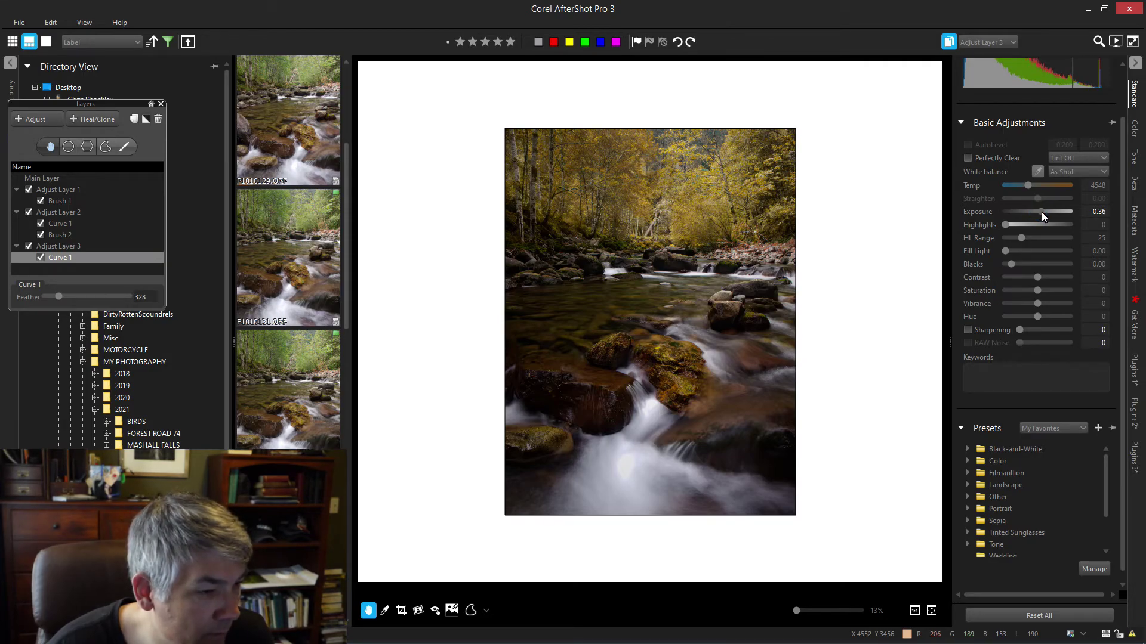
left_click_drag(1041, 212, 1043, 212)
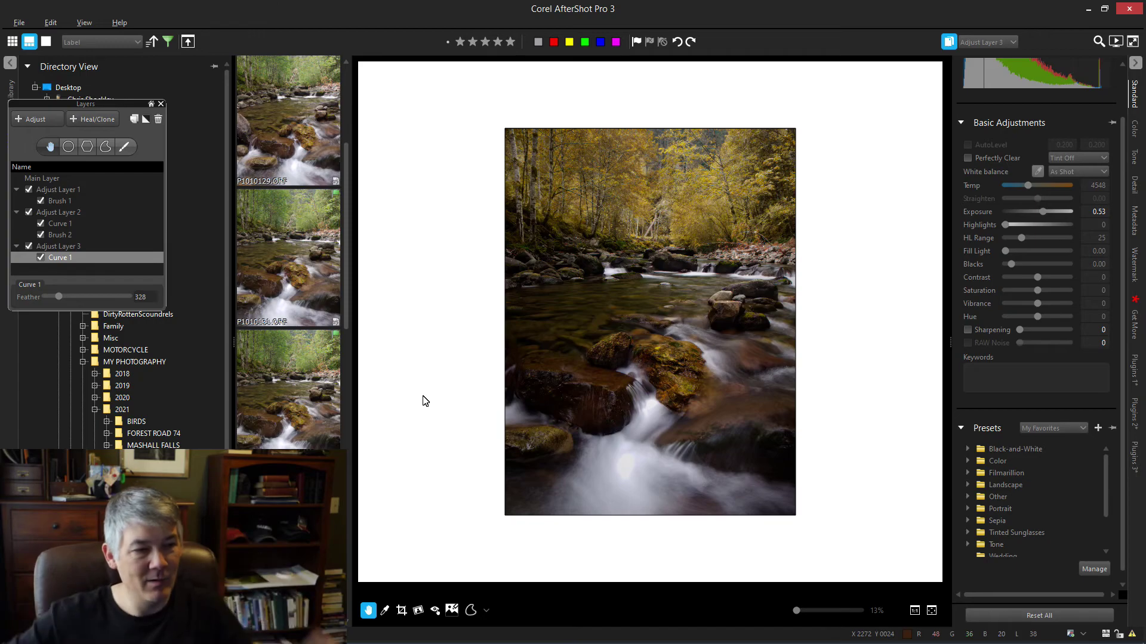
left_click(27, 246)
left_click(28, 246)
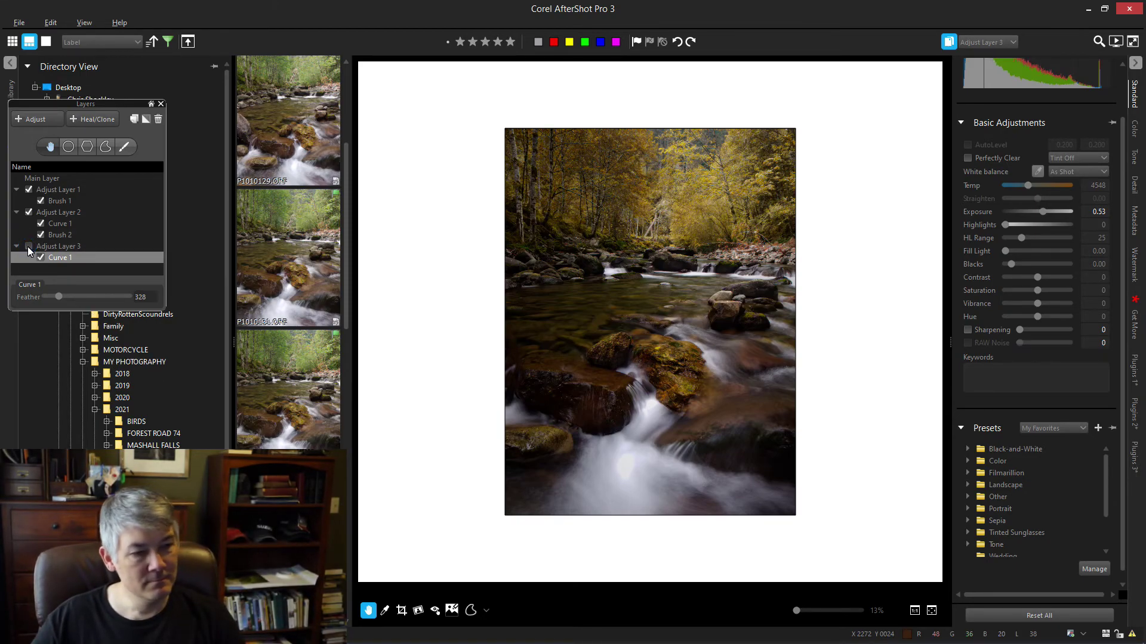
left_click(28, 246)
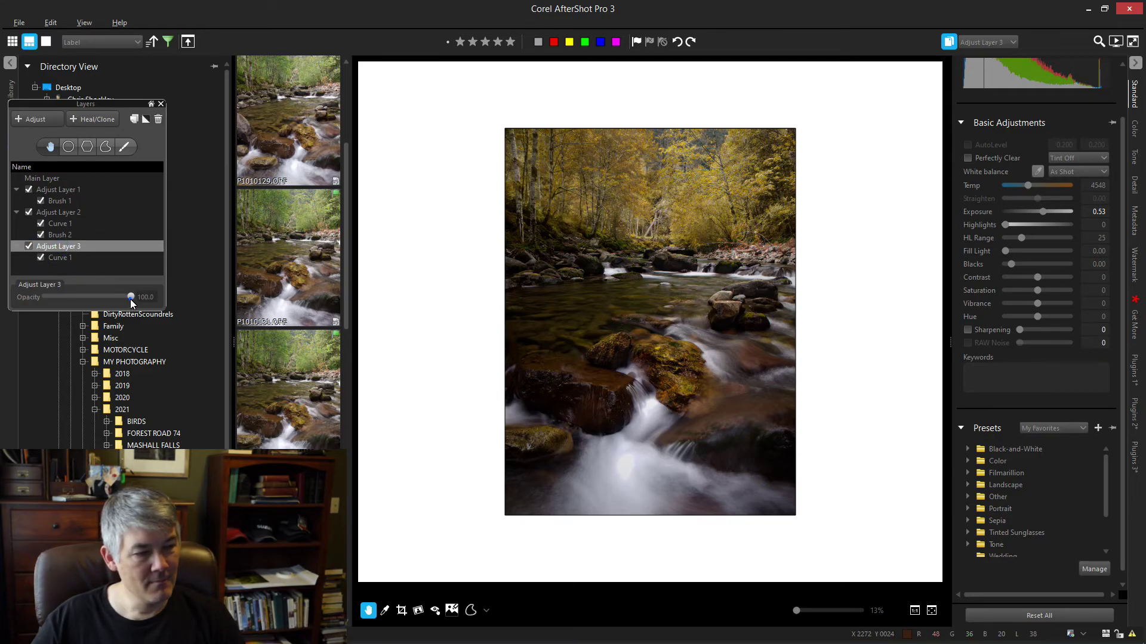
- Reduce the third adjustment layer's opacity to 59.7 and compare the photo with and without the autumn forest curve region
left_click_drag(105, 296, 96, 294)
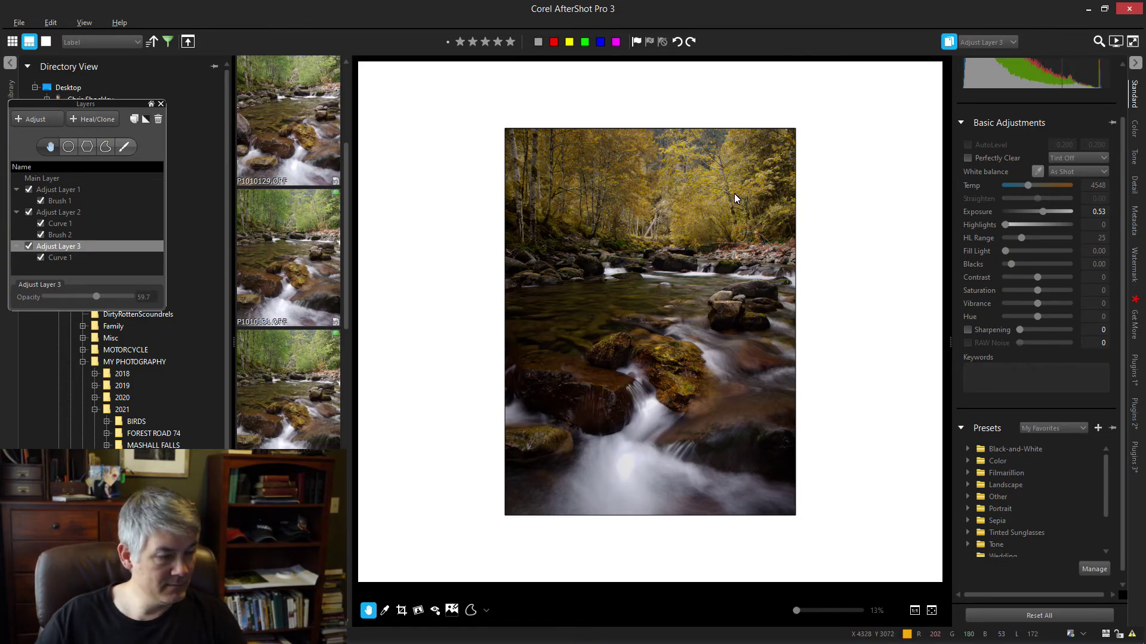
left_click(40, 224)
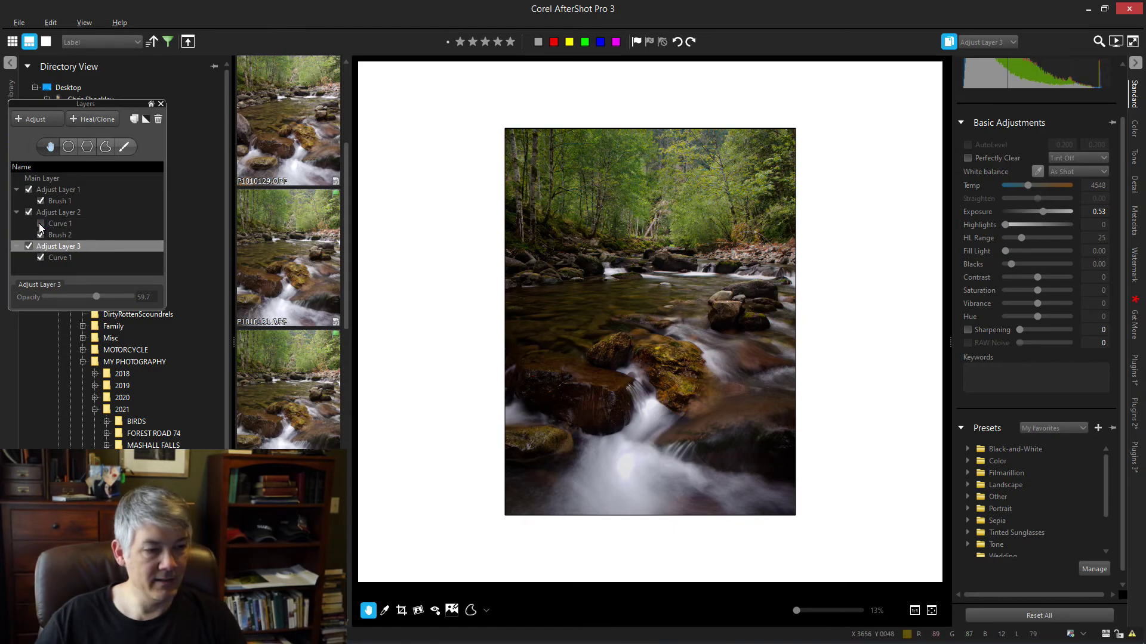
left_click(39, 224)
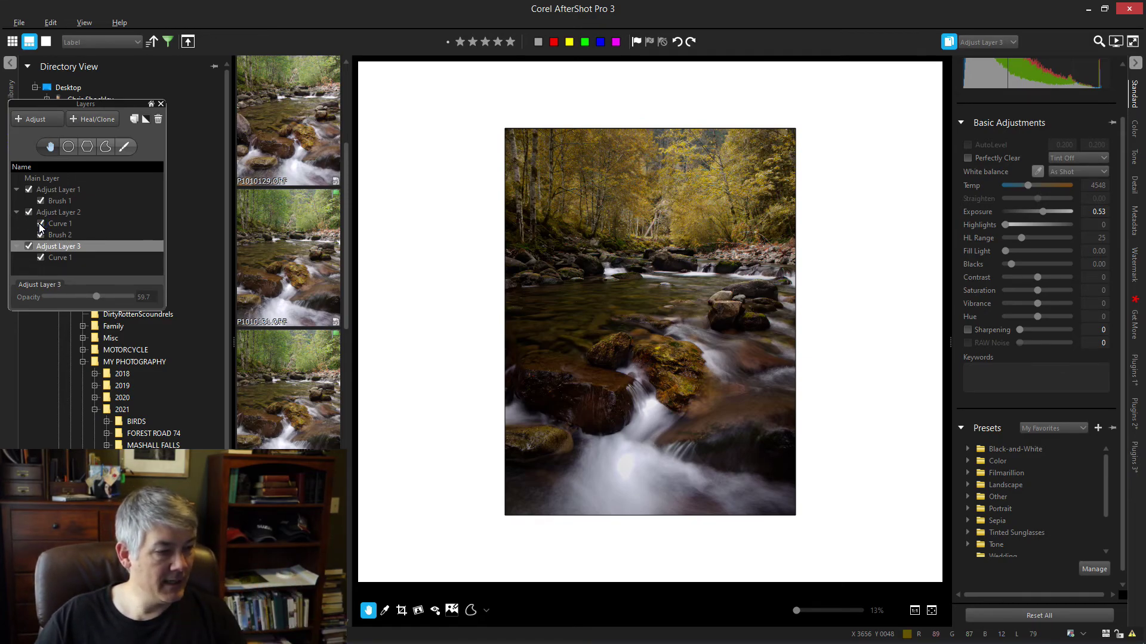
- Open the photo DSC07685.ARW of the mossy tree trunks in the forest
scroll(313, 301, "down", 2)
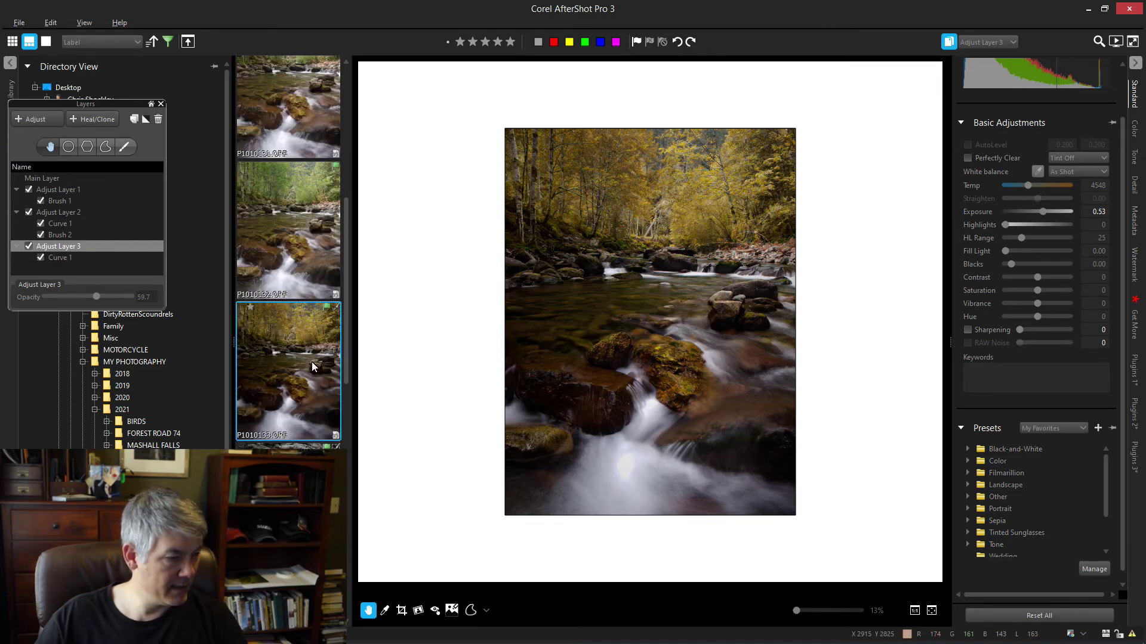
scroll(312, 362, "down", 3)
scroll(311, 362, "down", 2)
scroll(316, 382, "down", 1)
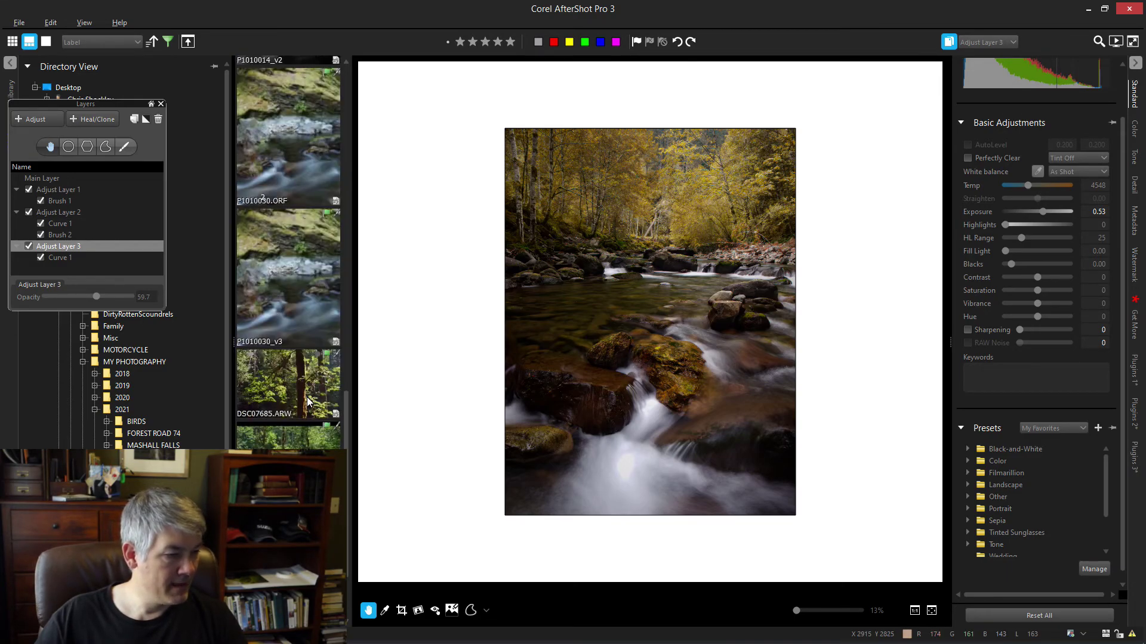
scroll(288, 372, "down", 1)
left_click(285, 311)
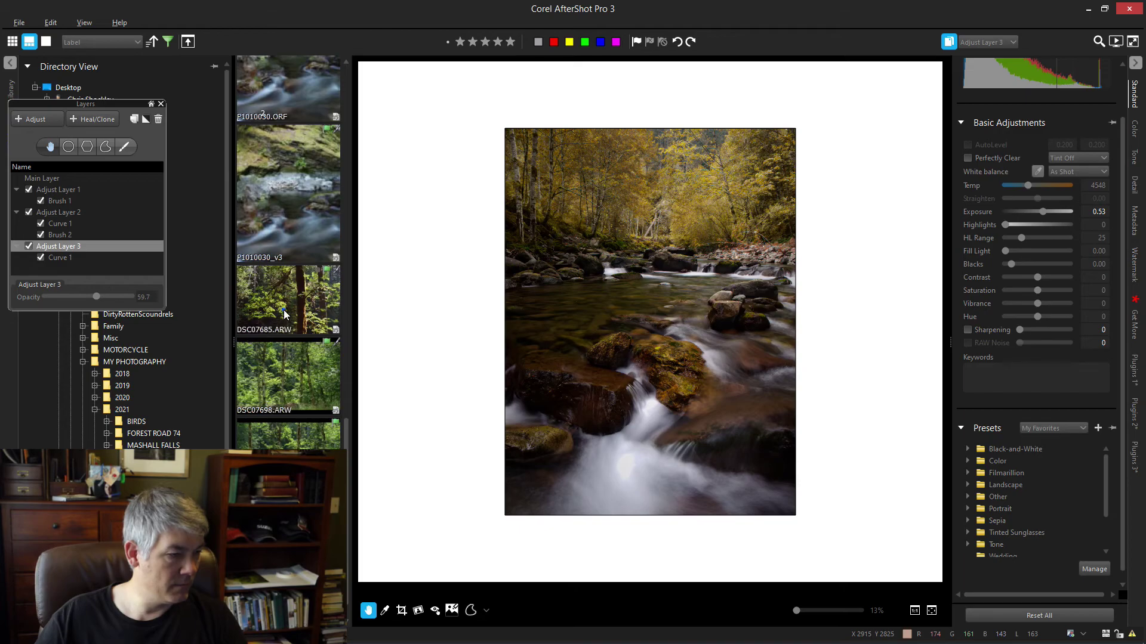
- Browse the remaining photo thumbnails and open the photo of the green motorcycle parked beside the forest road
scroll(297, 329, "up", 3)
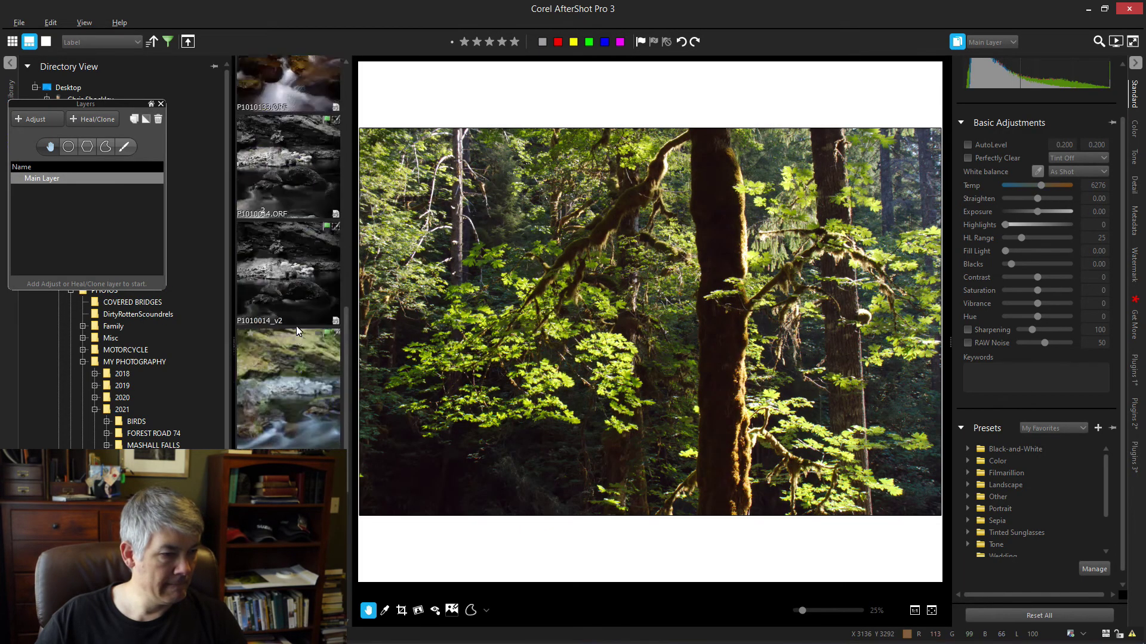
scroll(298, 358, "down", 4)
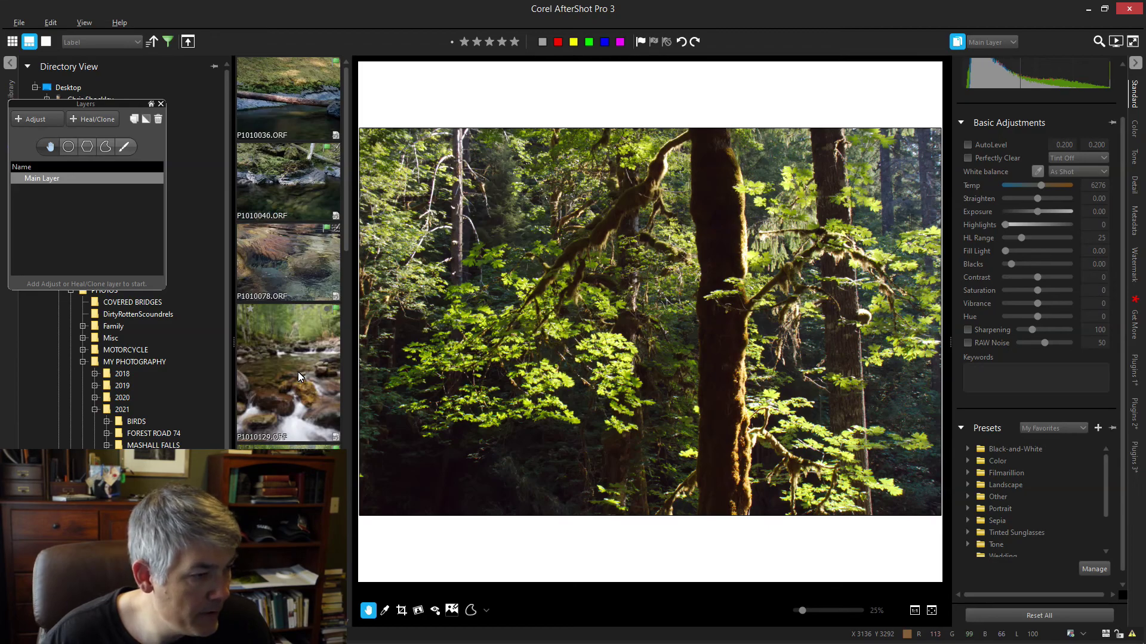
scroll(298, 356, "down", 15)
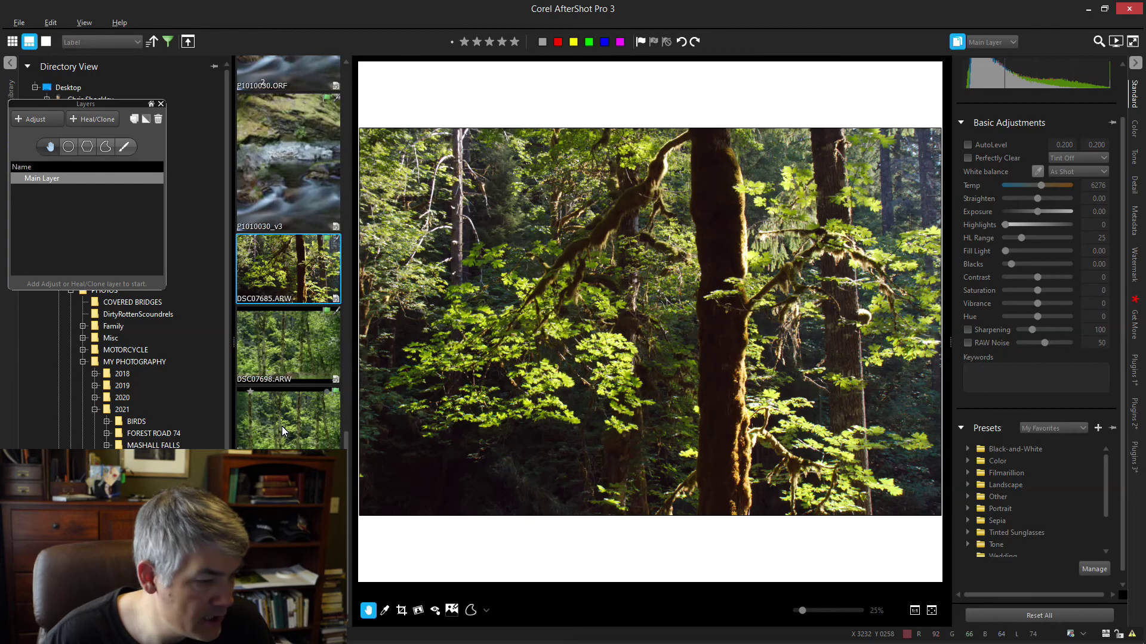
left_click(289, 496)
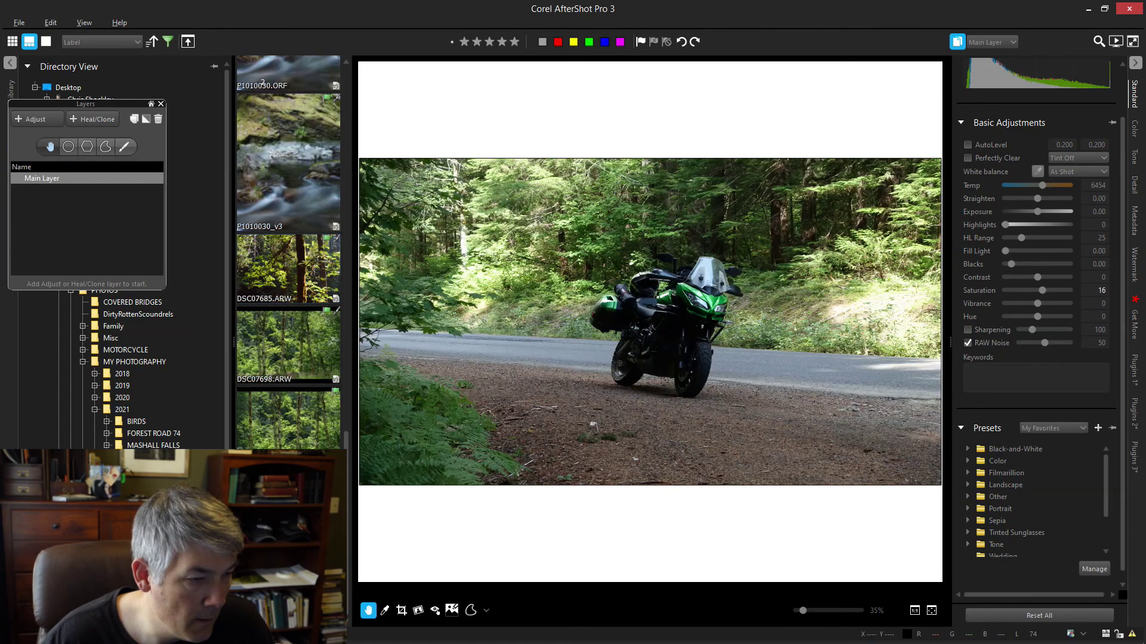